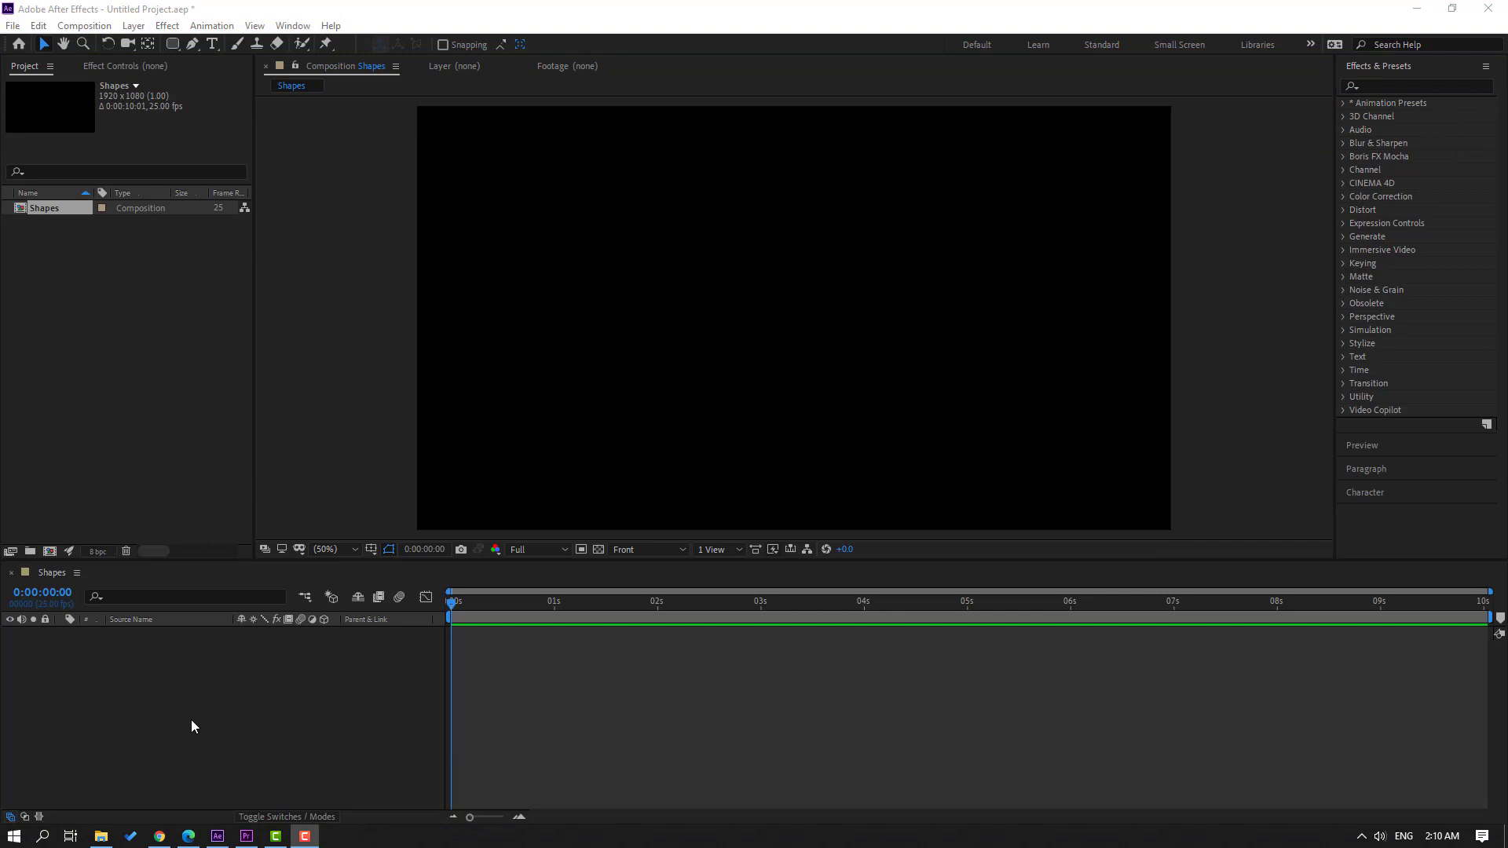
- Create a 1920 × 1080 px solid layer named BG in the Shapes composition
{"action": "right_click", "coordinate": [157, 682]}
{"action": "mouse_move", "coordinate": [277, 515]}
{"action": "left_click", "coordinate": [387, 555]}
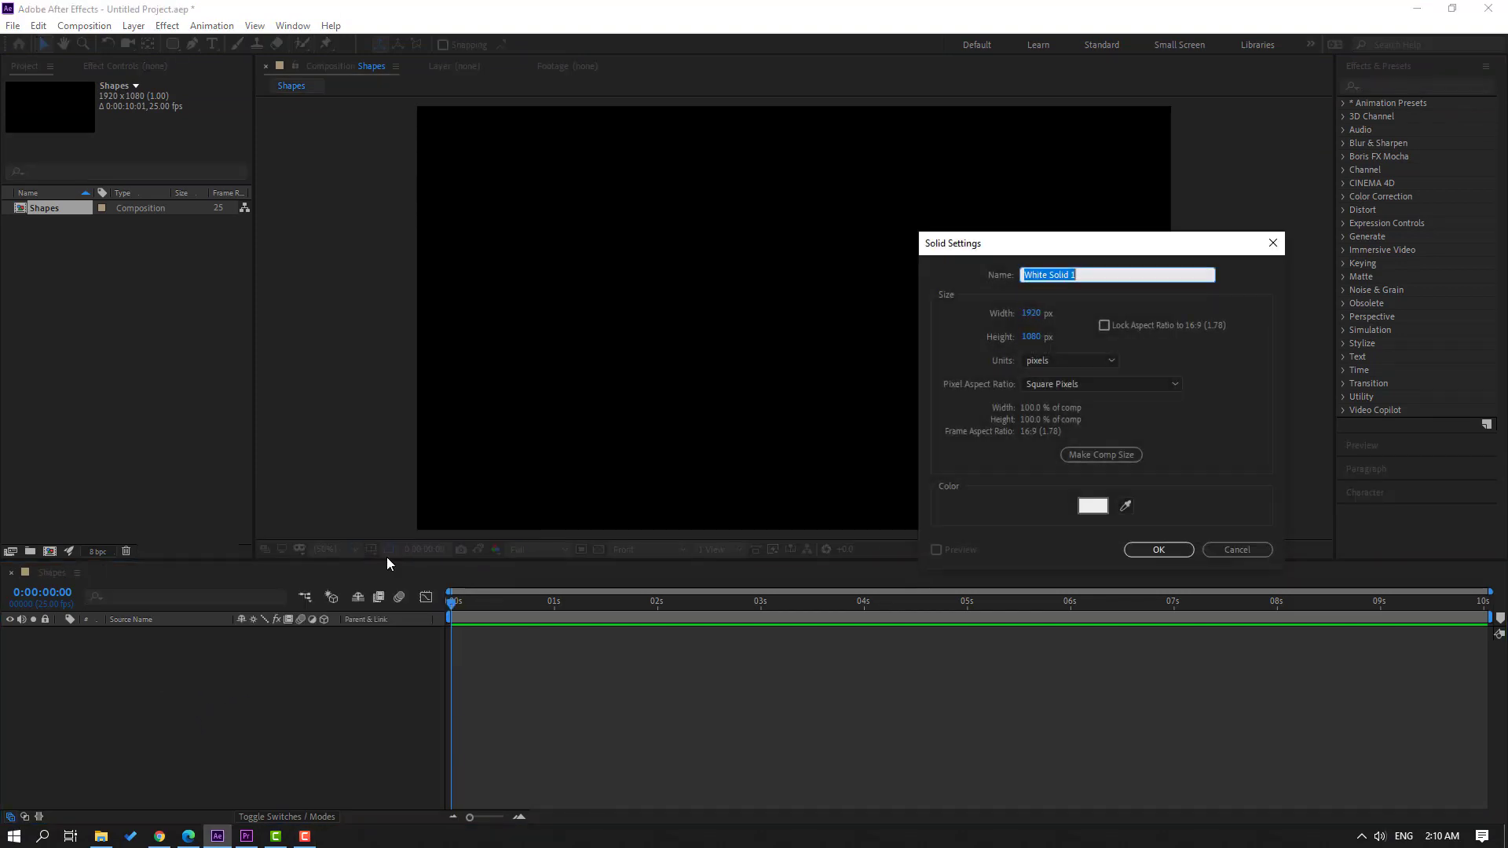
{"action": "type", "text": "BG"}
{"action": "left_click", "coordinate": [1153, 549]}
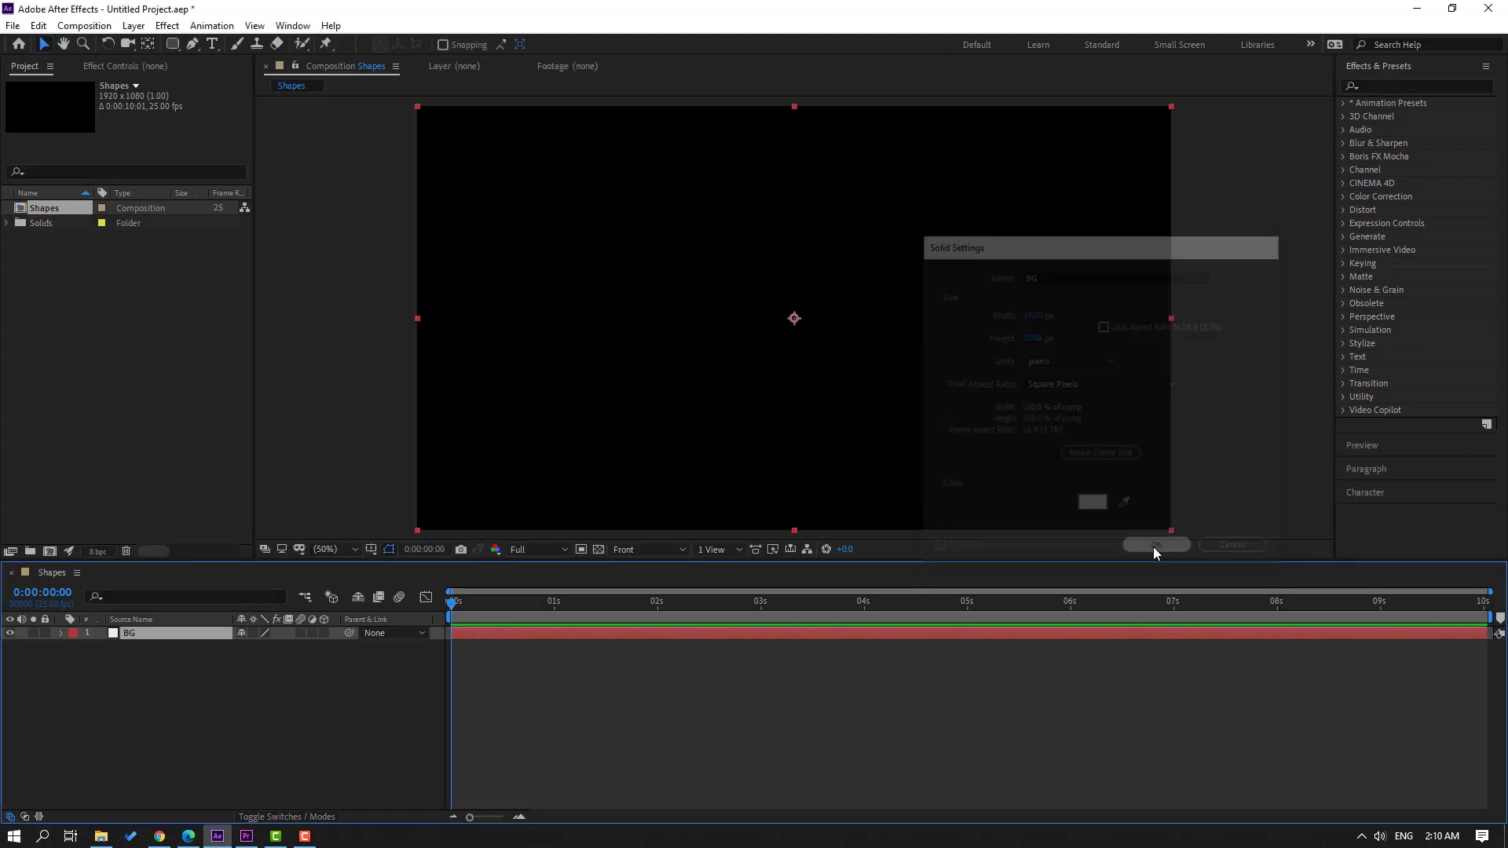
- Apply the Fill effect to BG with the light grey colour F3F3F3 and lock the layer
{"action": "left_click", "coordinate": [1396, 83]}
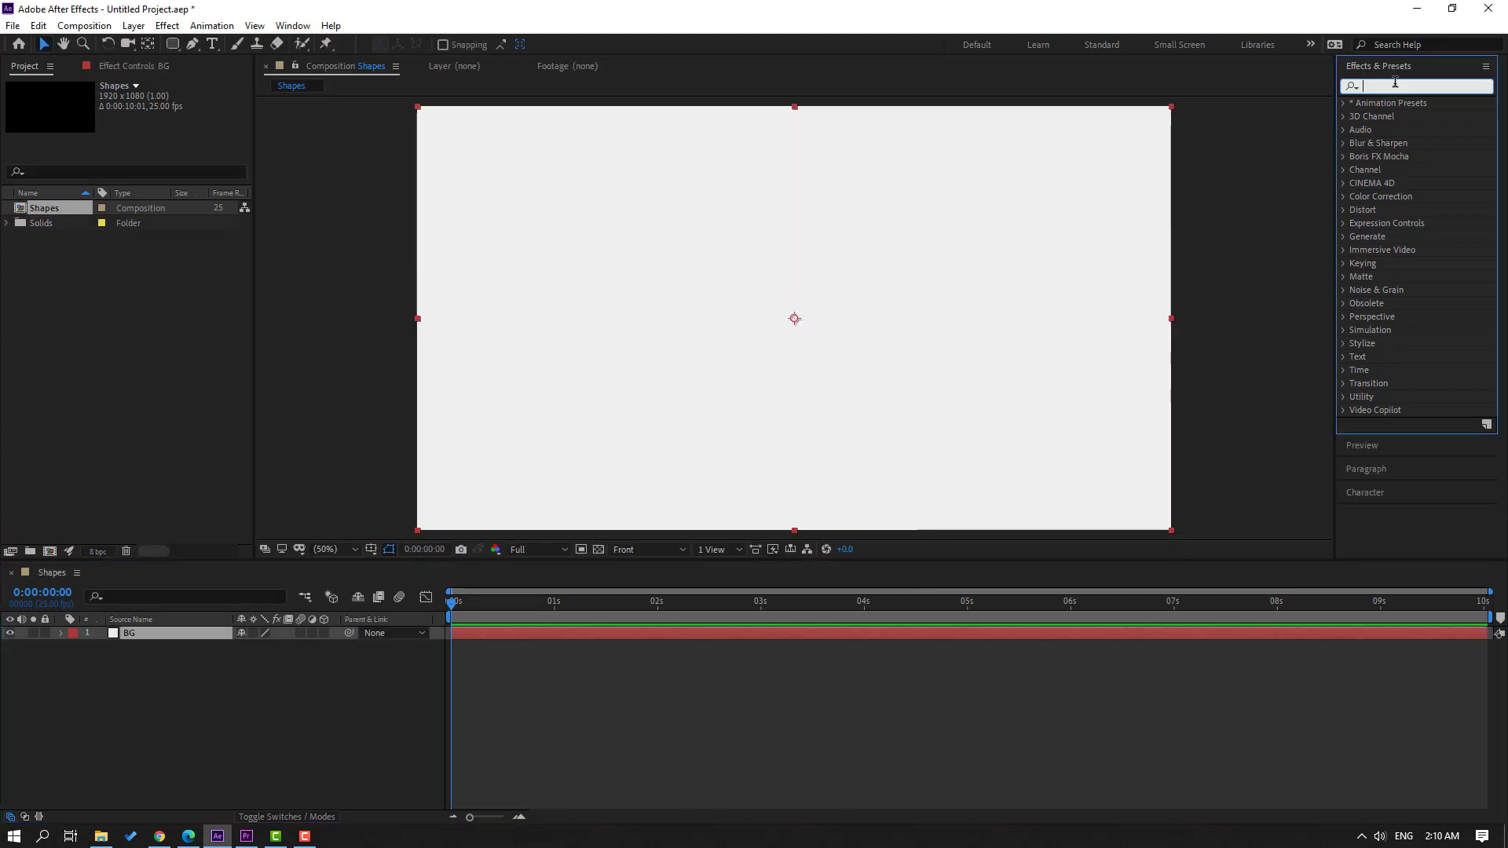
{"action": "type", "text": "fill"}
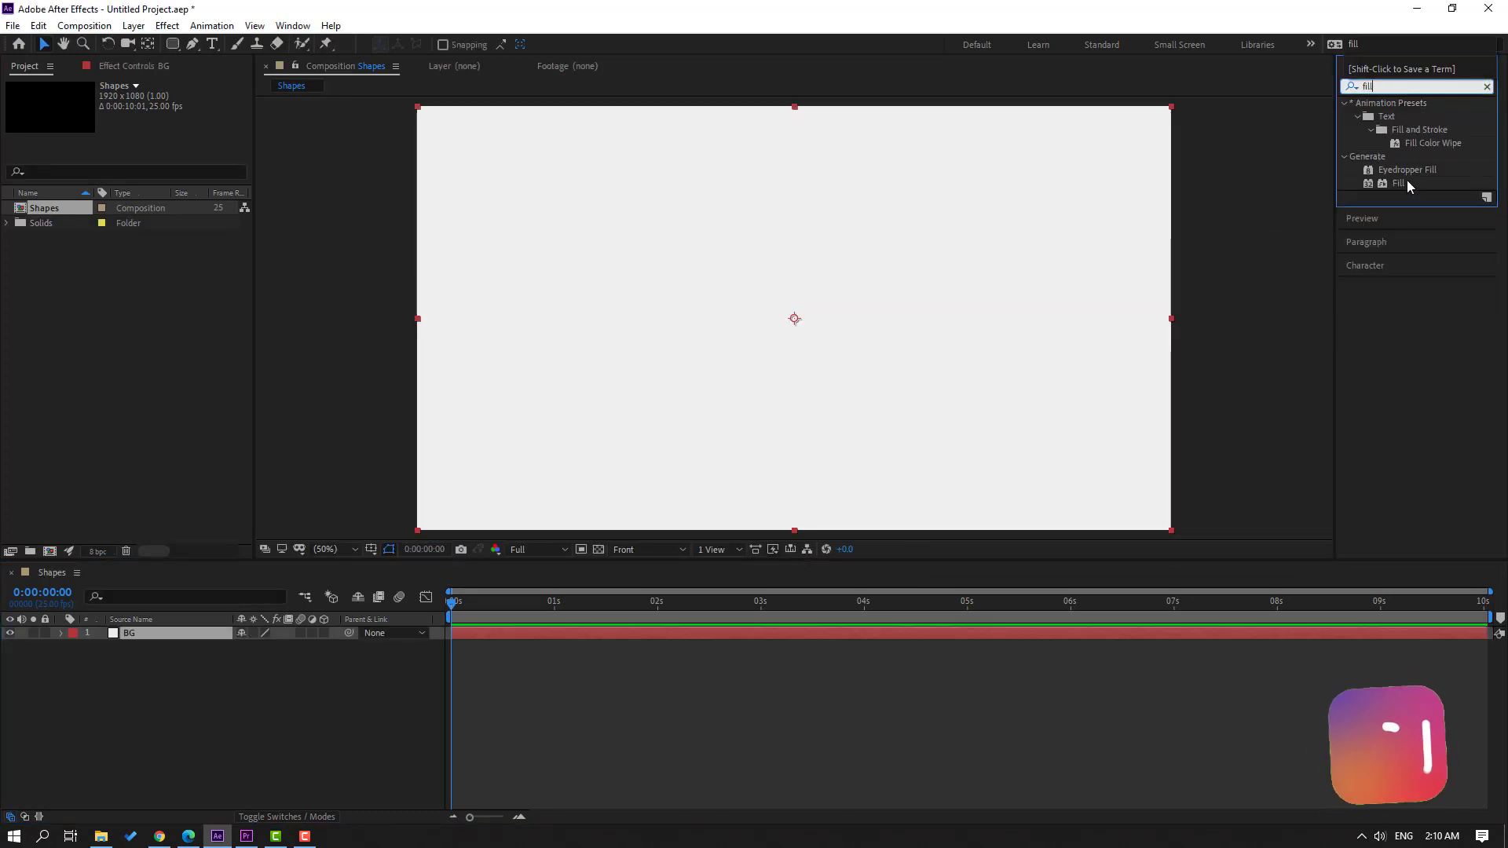
{"action": "left_click_drag", "start_coordinate": [1398, 183], "coordinate": [131, 638]}
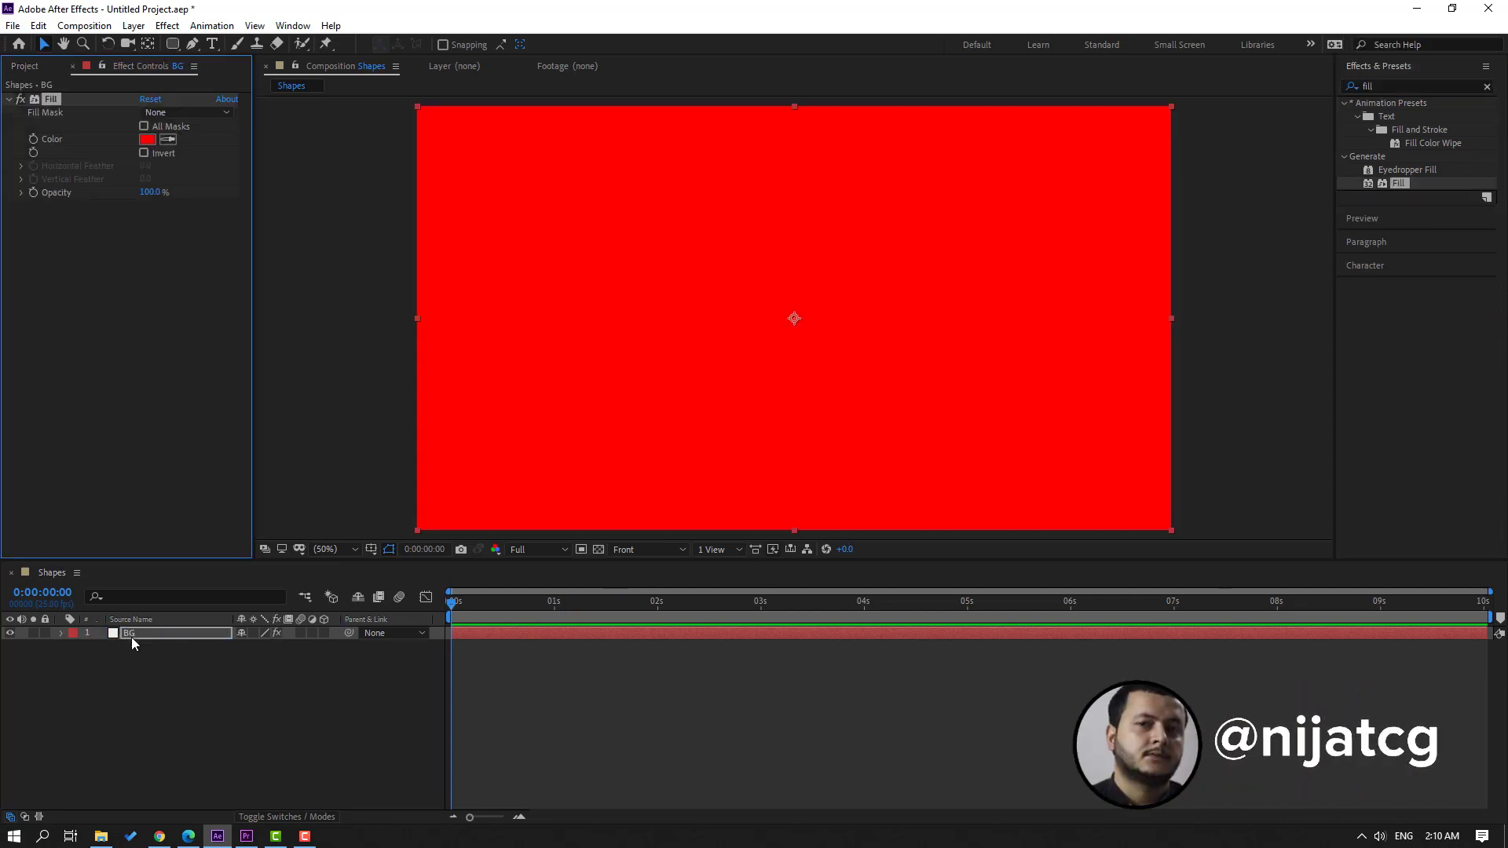
{"action": "left_click", "coordinate": [147, 139]}
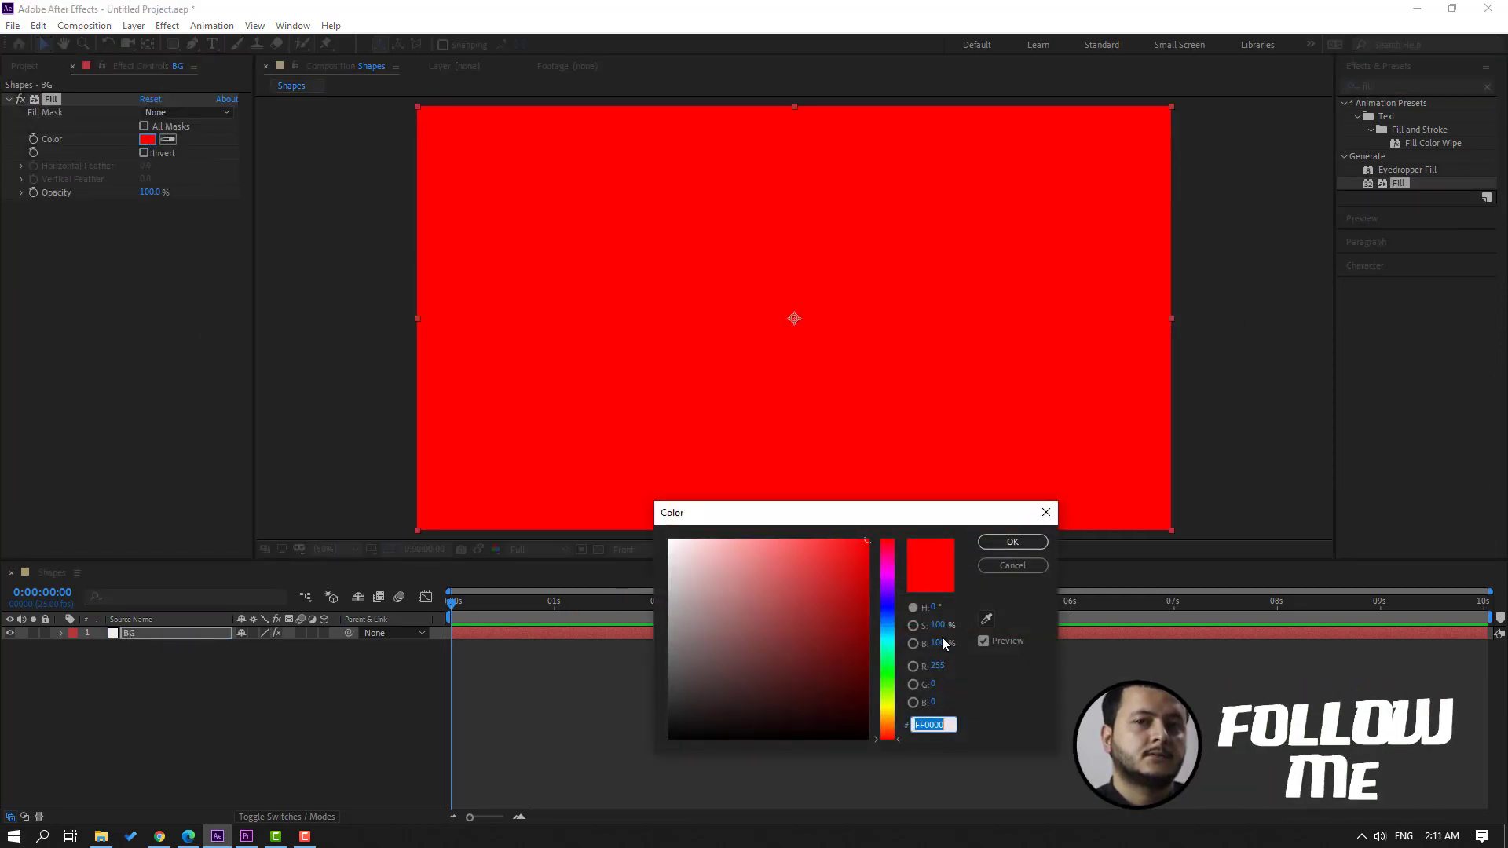
{"action": "left_click_drag", "start_coordinate": [696, 582], "coordinate": [670, 547]}
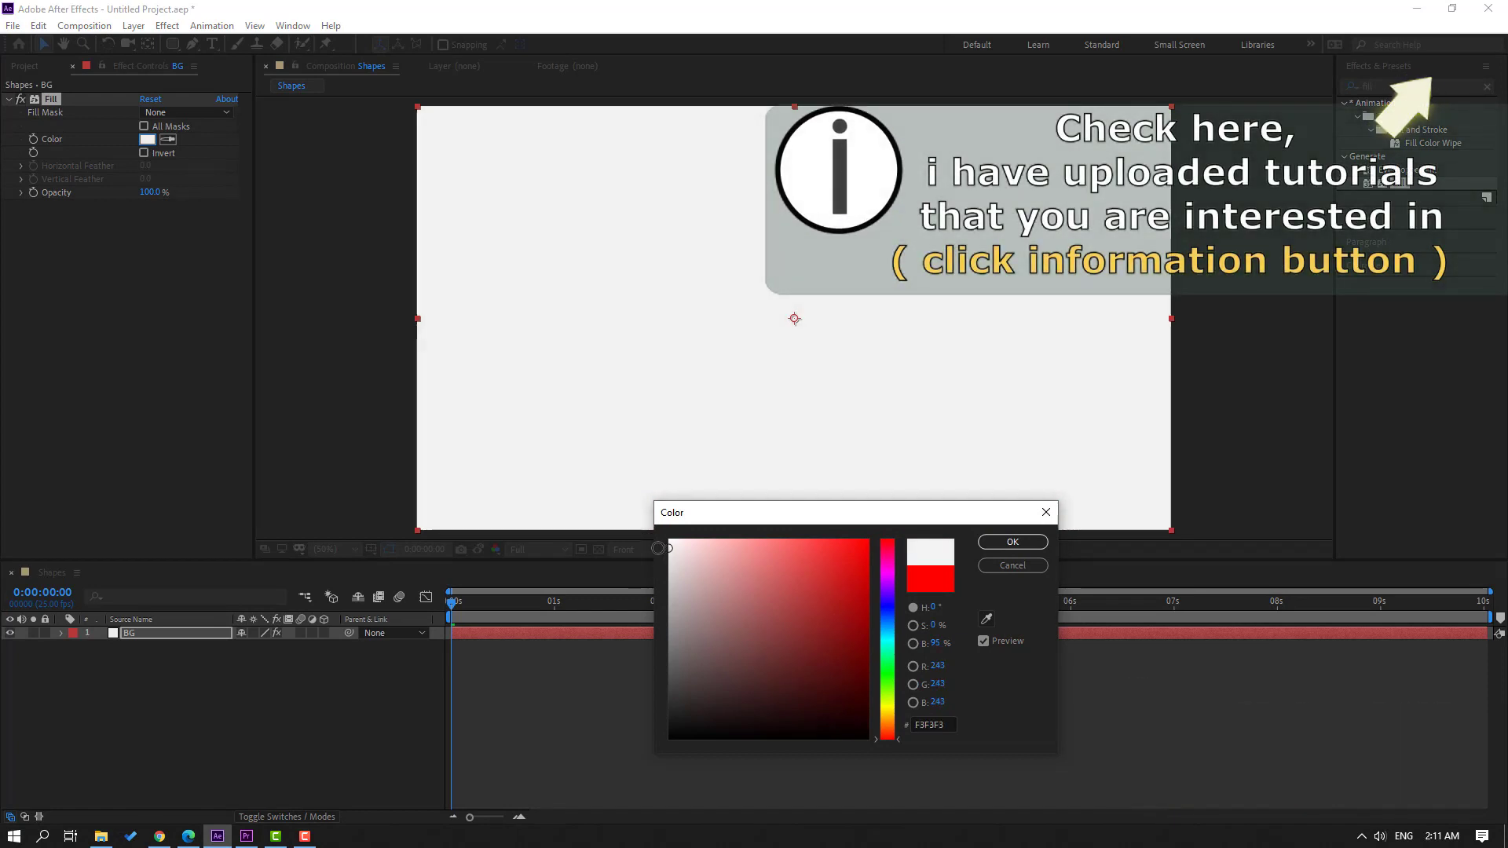
{"action": "left_click", "coordinate": [1012, 542]}
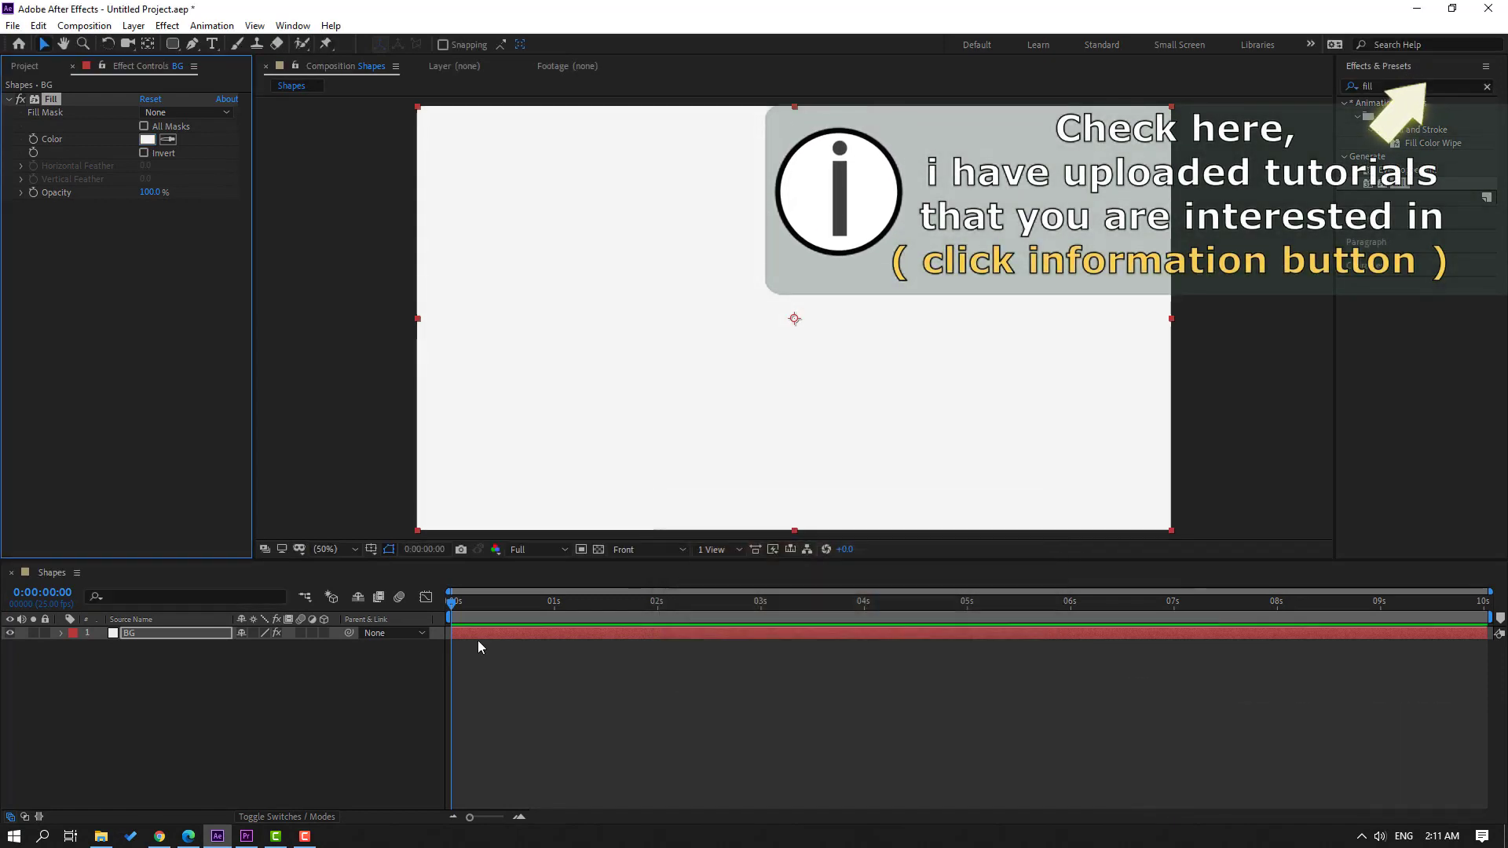
{"action": "left_click", "coordinate": [113, 702]}
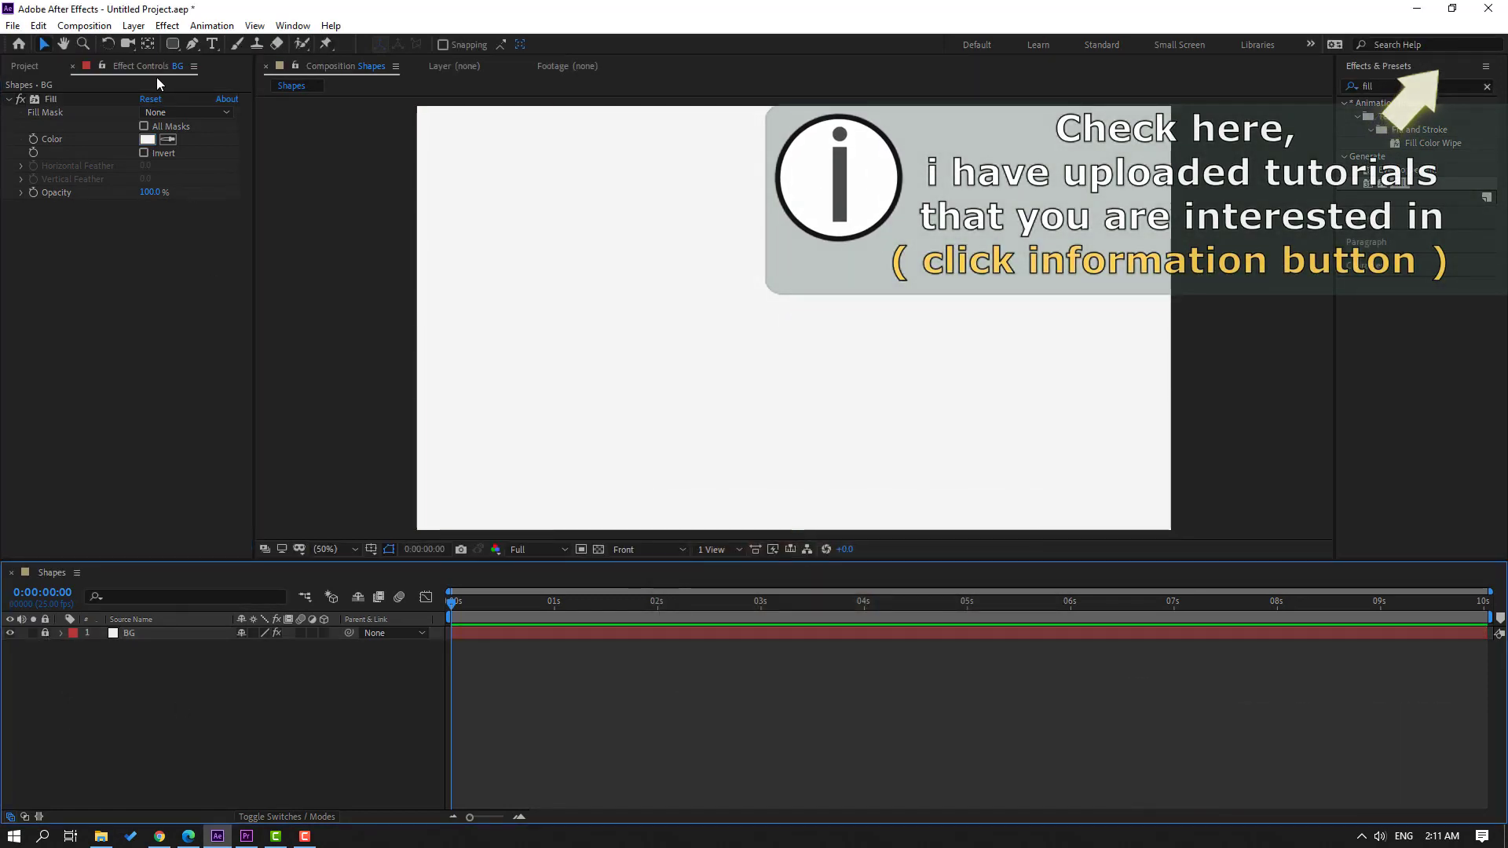
- Draw a rounded square about 80 × 80 px with the Rounded Rectangle tool, up and to the left of the composition's centre
{"action": "left_click", "coordinate": [172, 47]}
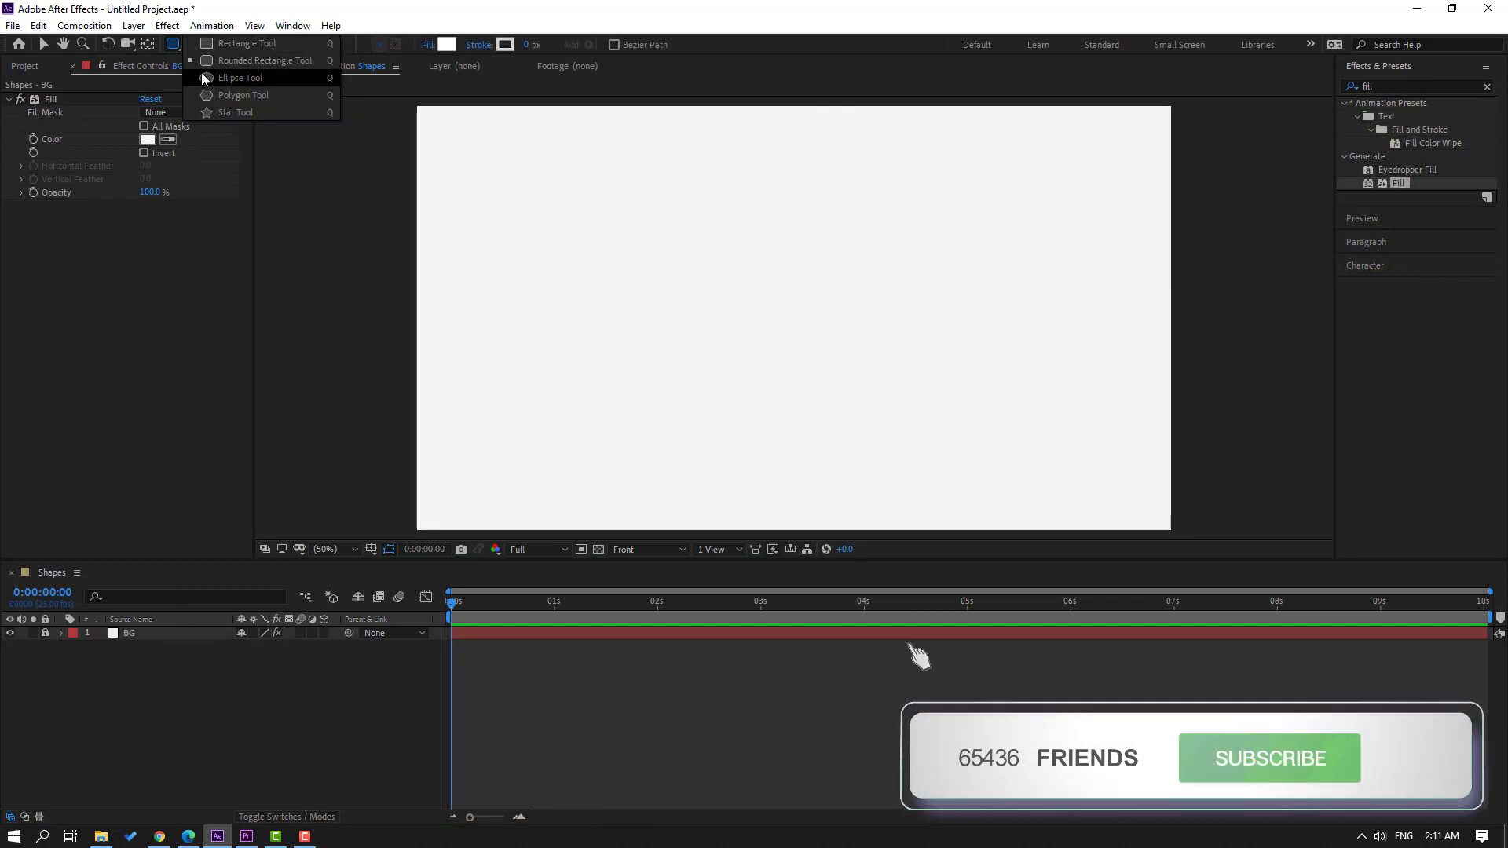
{"action": "left_click", "coordinate": [328, 62]}
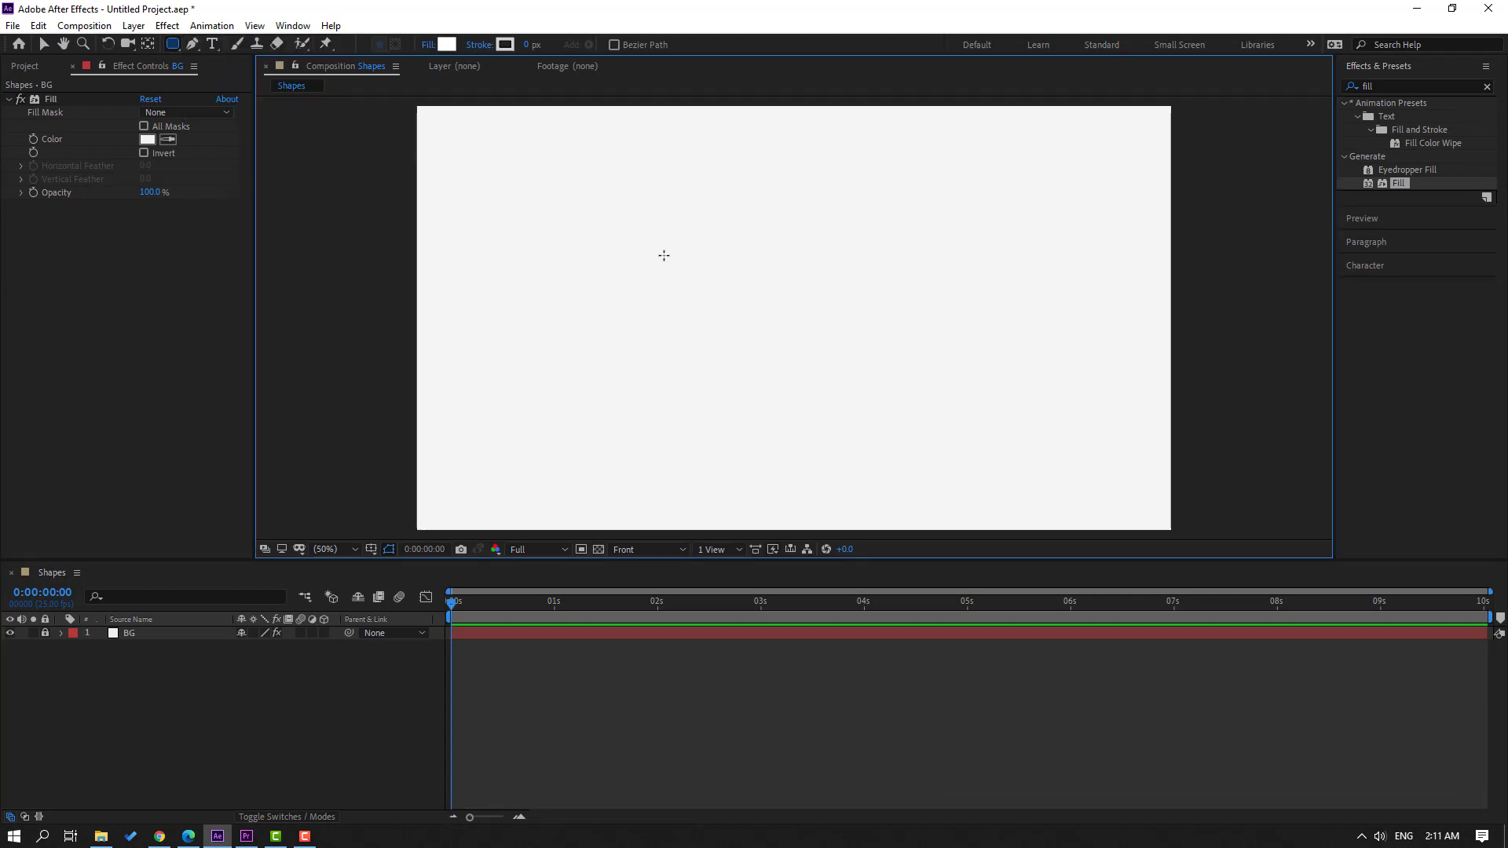
{"action": "left_click_drag", "start_coordinate": [664, 256], "coordinate": [695, 287]}
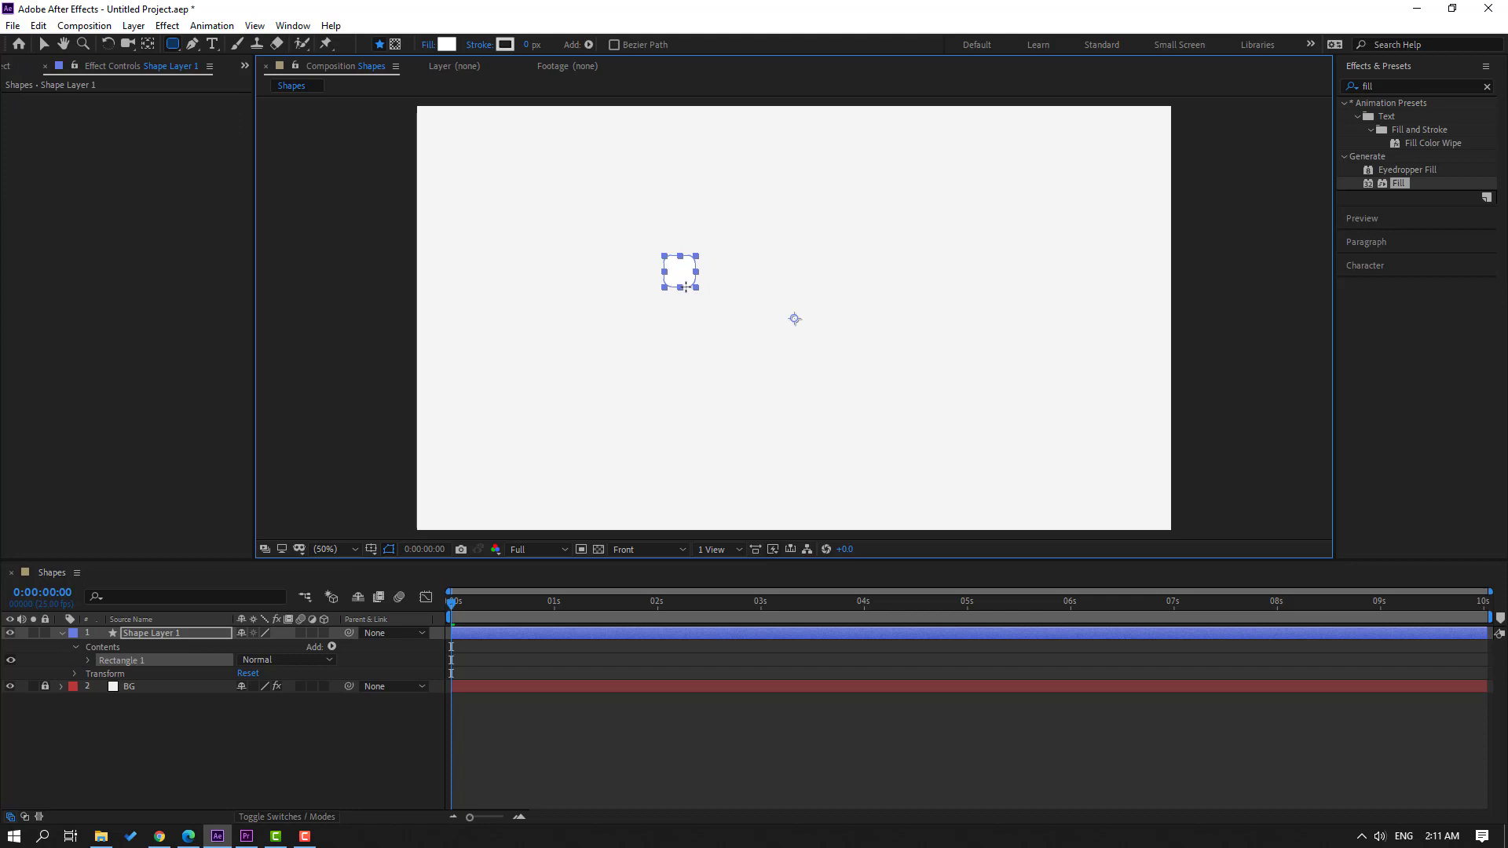
{"action": "left_click", "coordinate": [43, 44]}
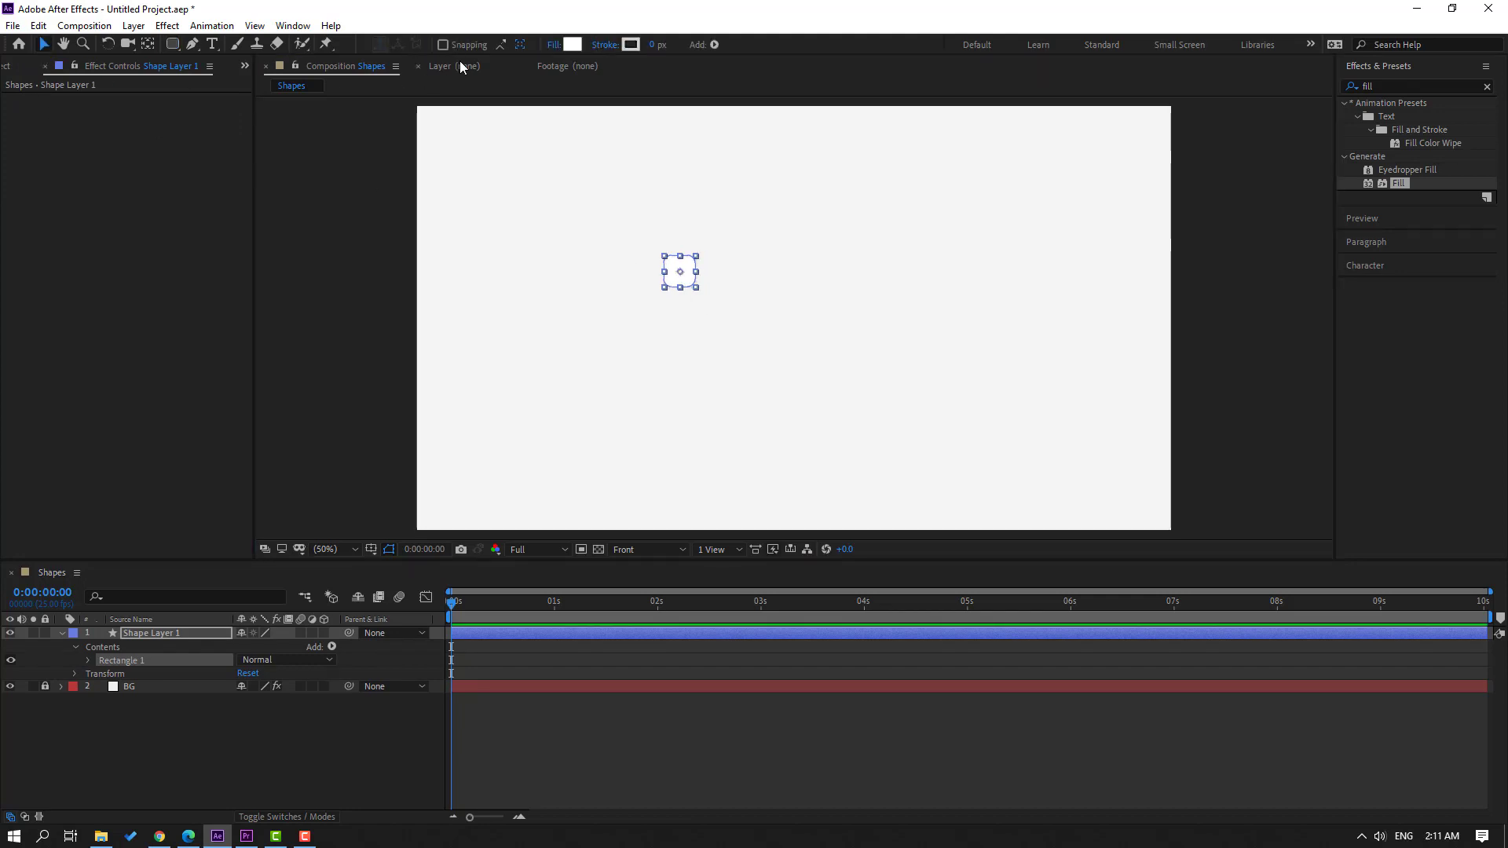
- Set the rounded square's fill colour to bright blue 15AAFF
{"action": "left_click", "coordinate": [573, 46]}
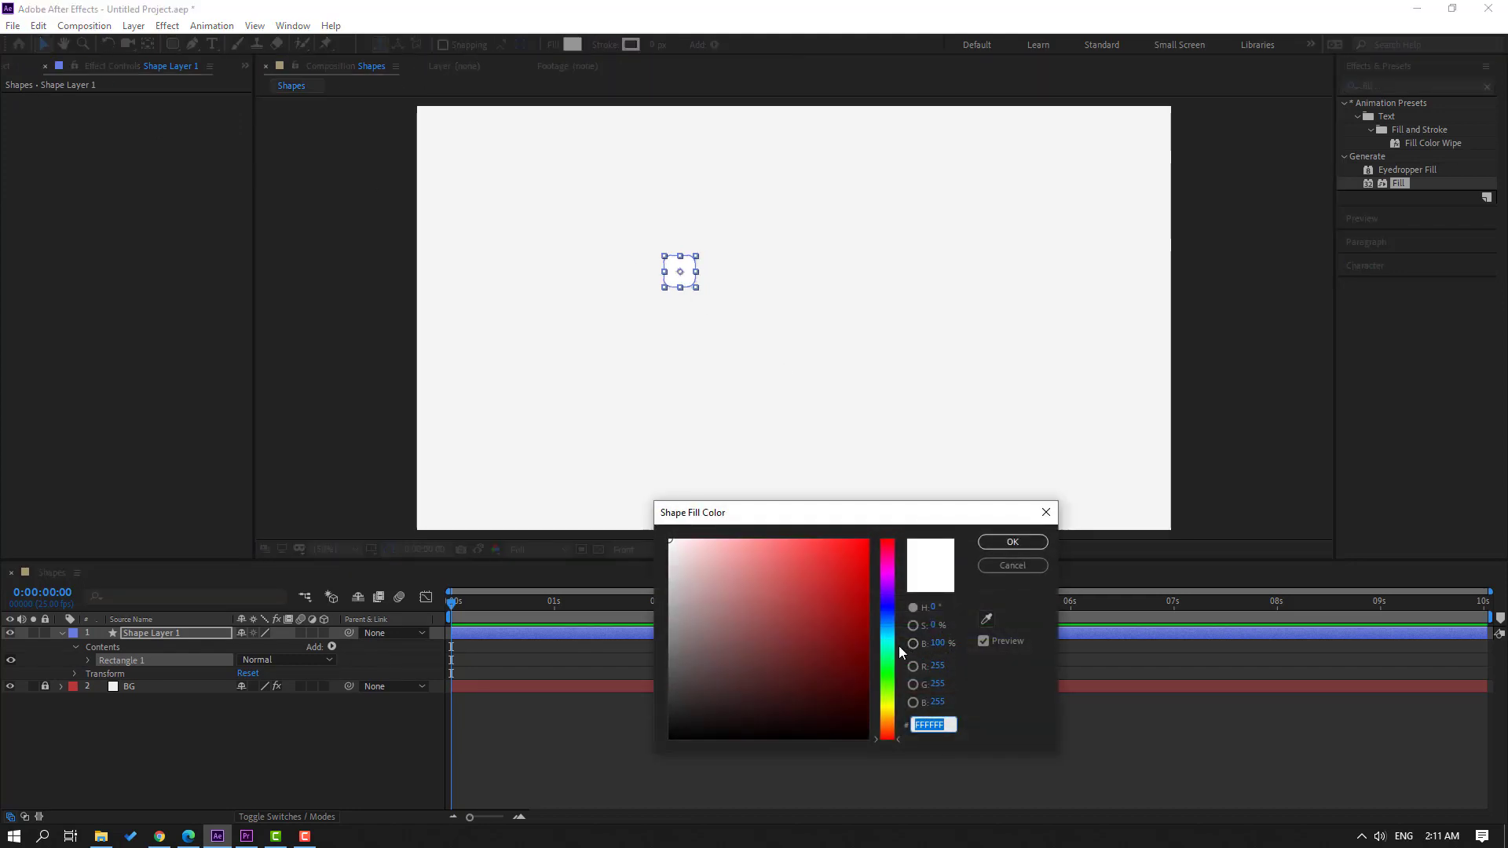
{"action": "left_click", "coordinate": [888, 627]}
{"action": "mouse_move", "coordinate": [817, 559]}
{"action": "left_mouse_down"}
{"action": "mouse_move", "coordinate": [795, 558]}
{"action": "mouse_move", "coordinate": [853, 535]}
{"action": "left_mouse_up"}
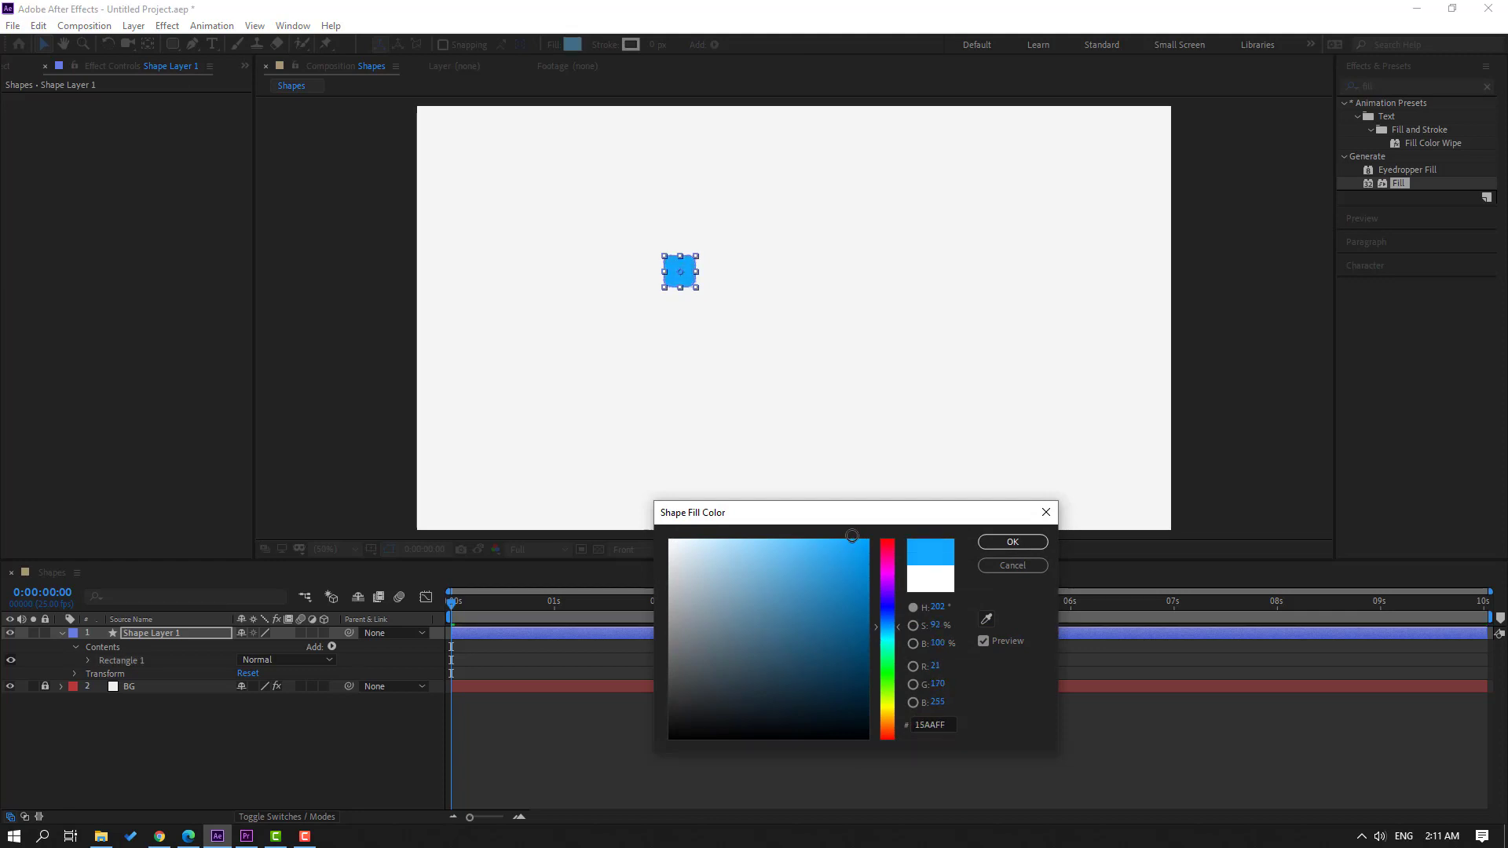
{"action": "left_click", "coordinate": [1013, 542]}
{"action": "left_click", "coordinate": [292, 738]}
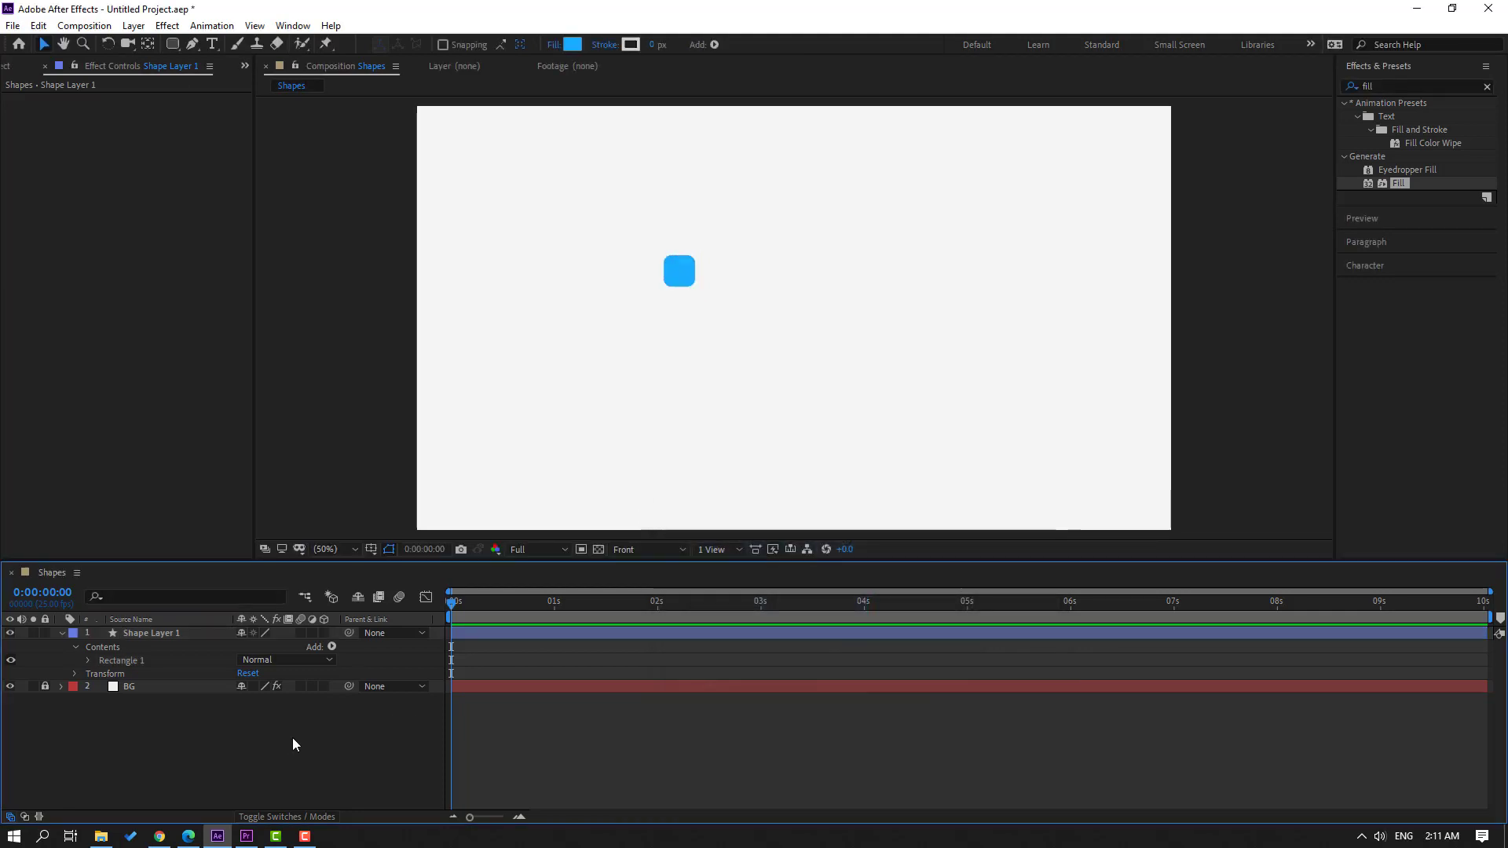
- Rename the new shape layer as object01
{"action": "left_click", "coordinate": [143, 642]}
{"action": "key", "text": "Return"}
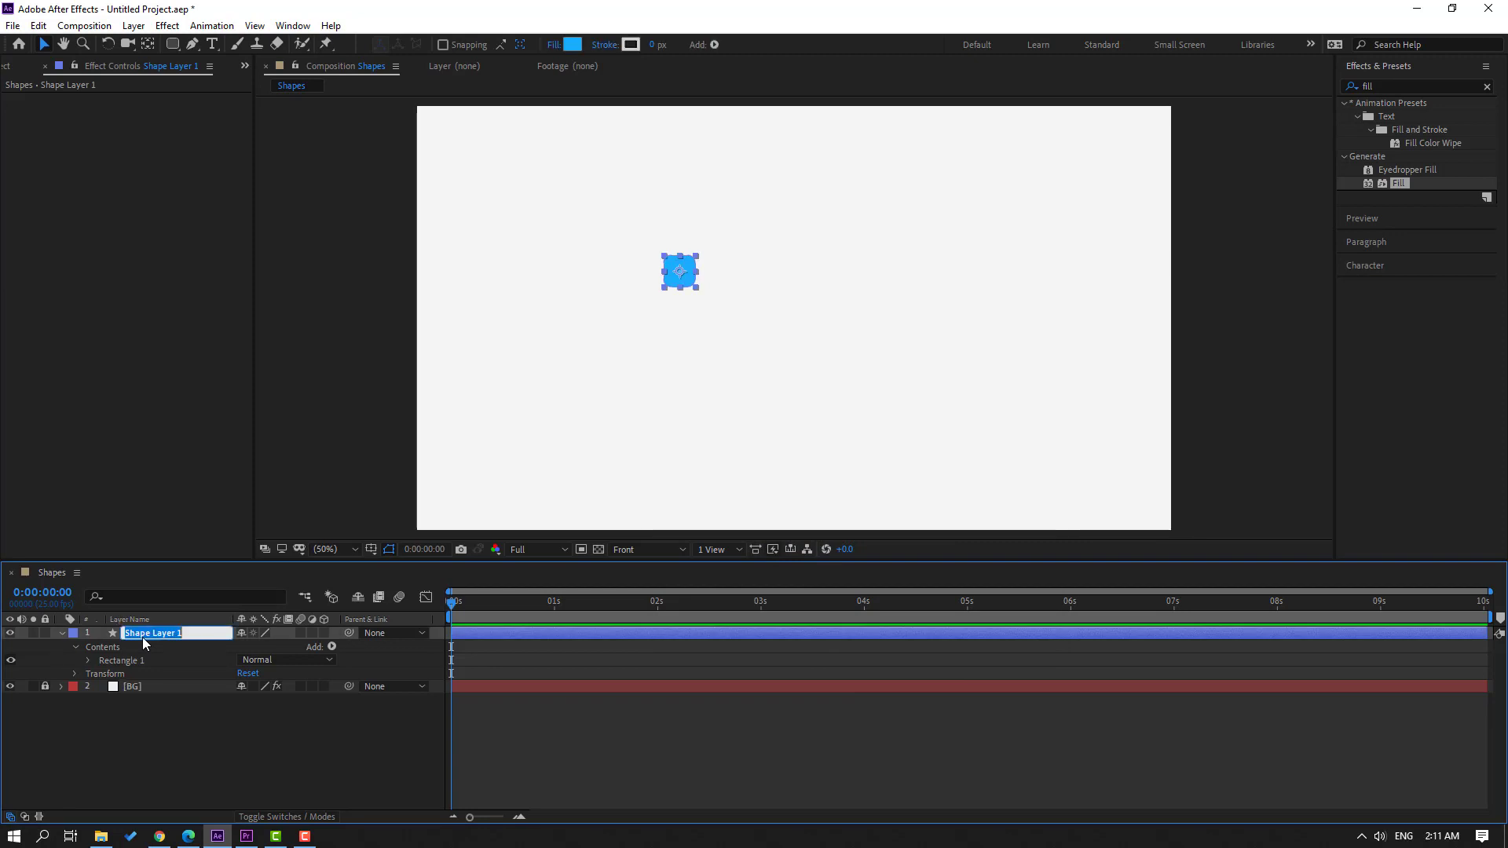
{"action": "type", "text": "object01"}
{"action": "key", "text": "Return"}
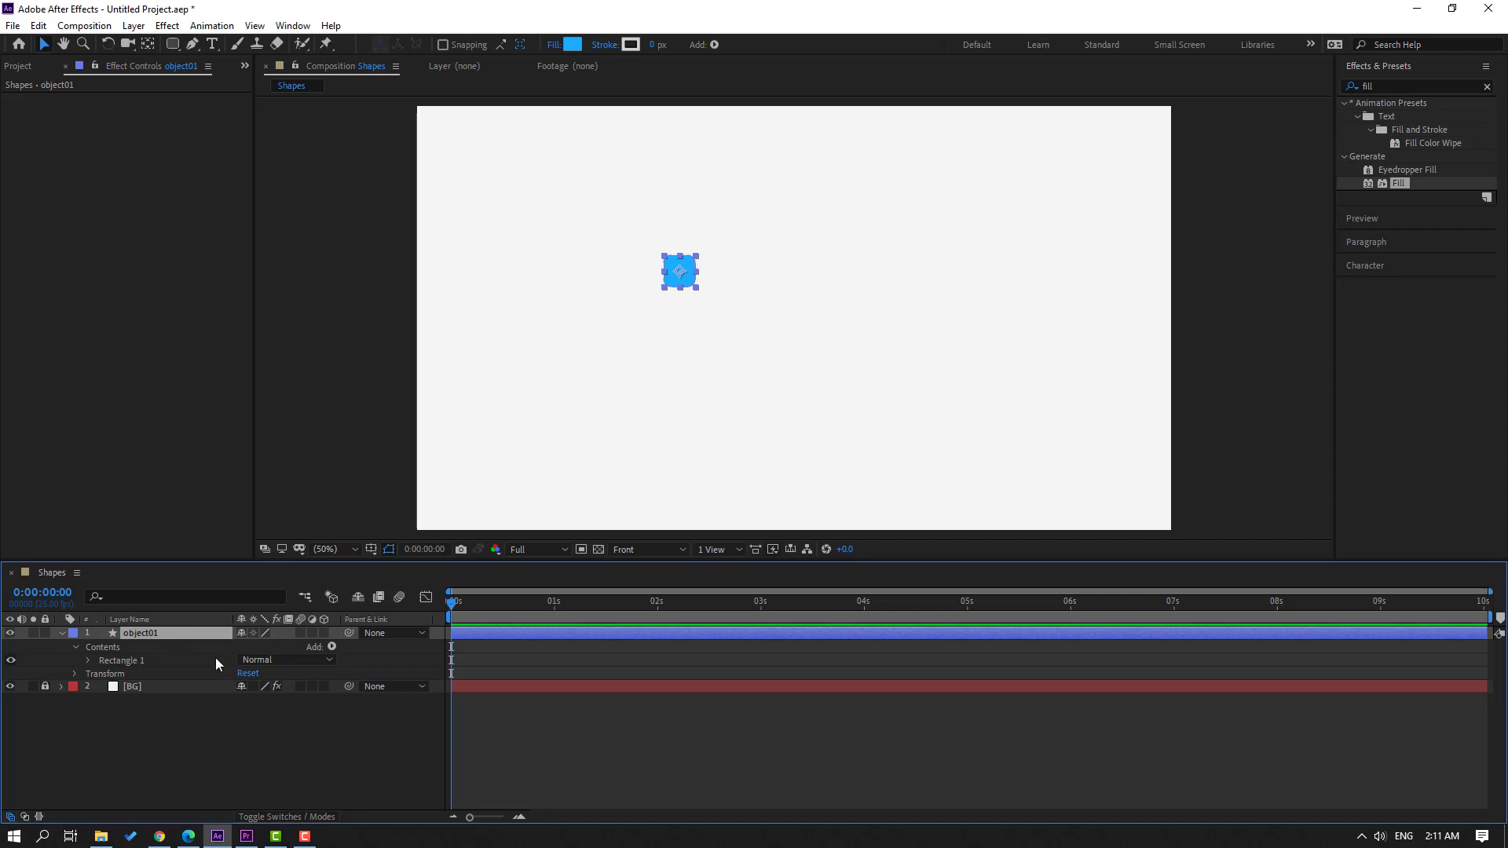
- Set the roundness of object01's rectangle path to 50 to turn the square into a circle
{"action": "left_click", "coordinate": [88, 660]}
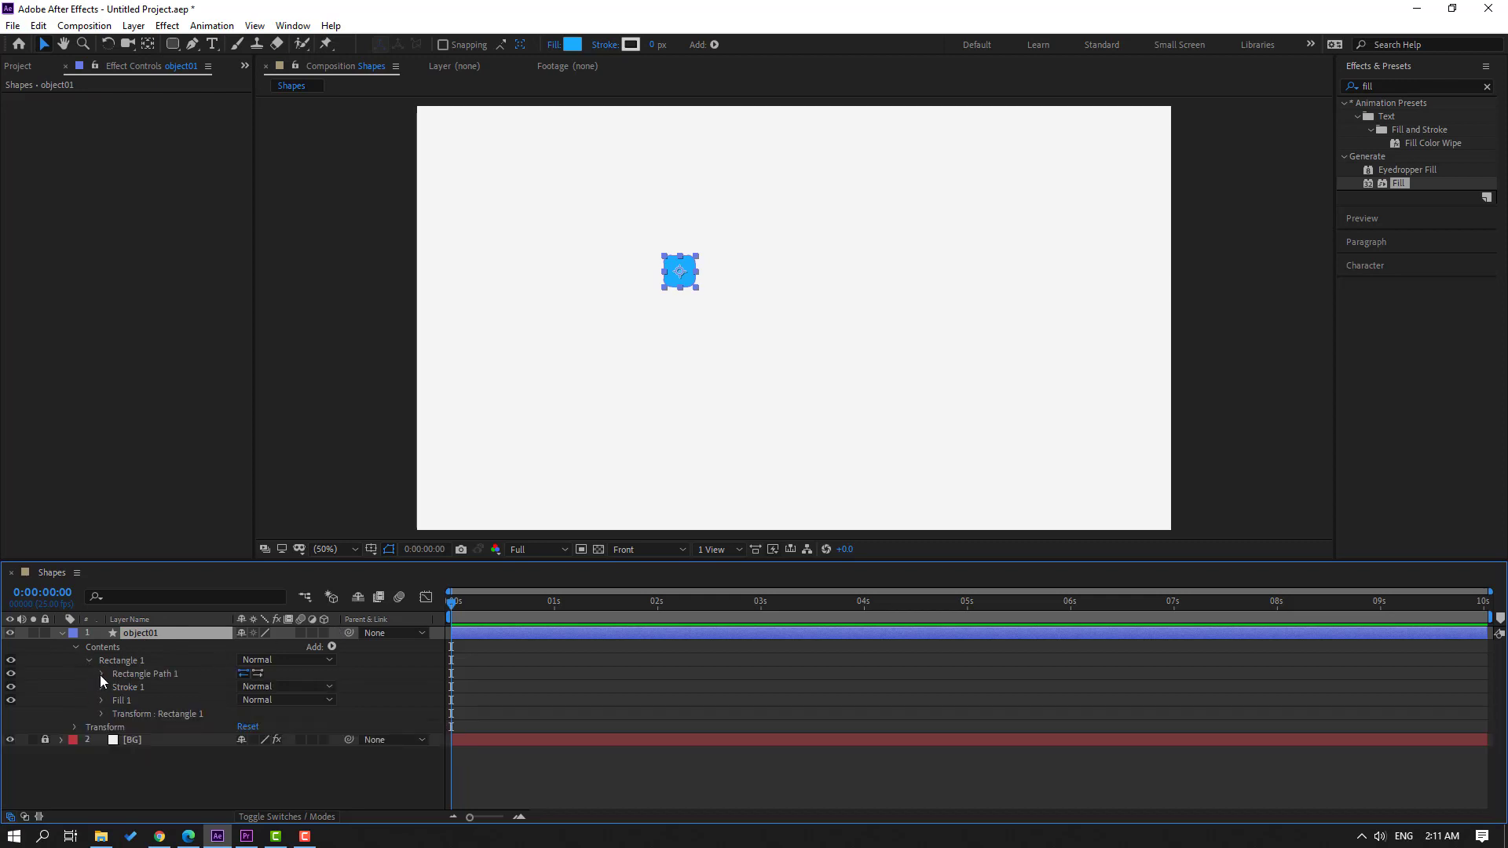
{"action": "left_click", "coordinate": [100, 675]}
{"action": "scroll", "coordinate": [592, 276], "scroll_direction": "up", "scroll_amount": 4}
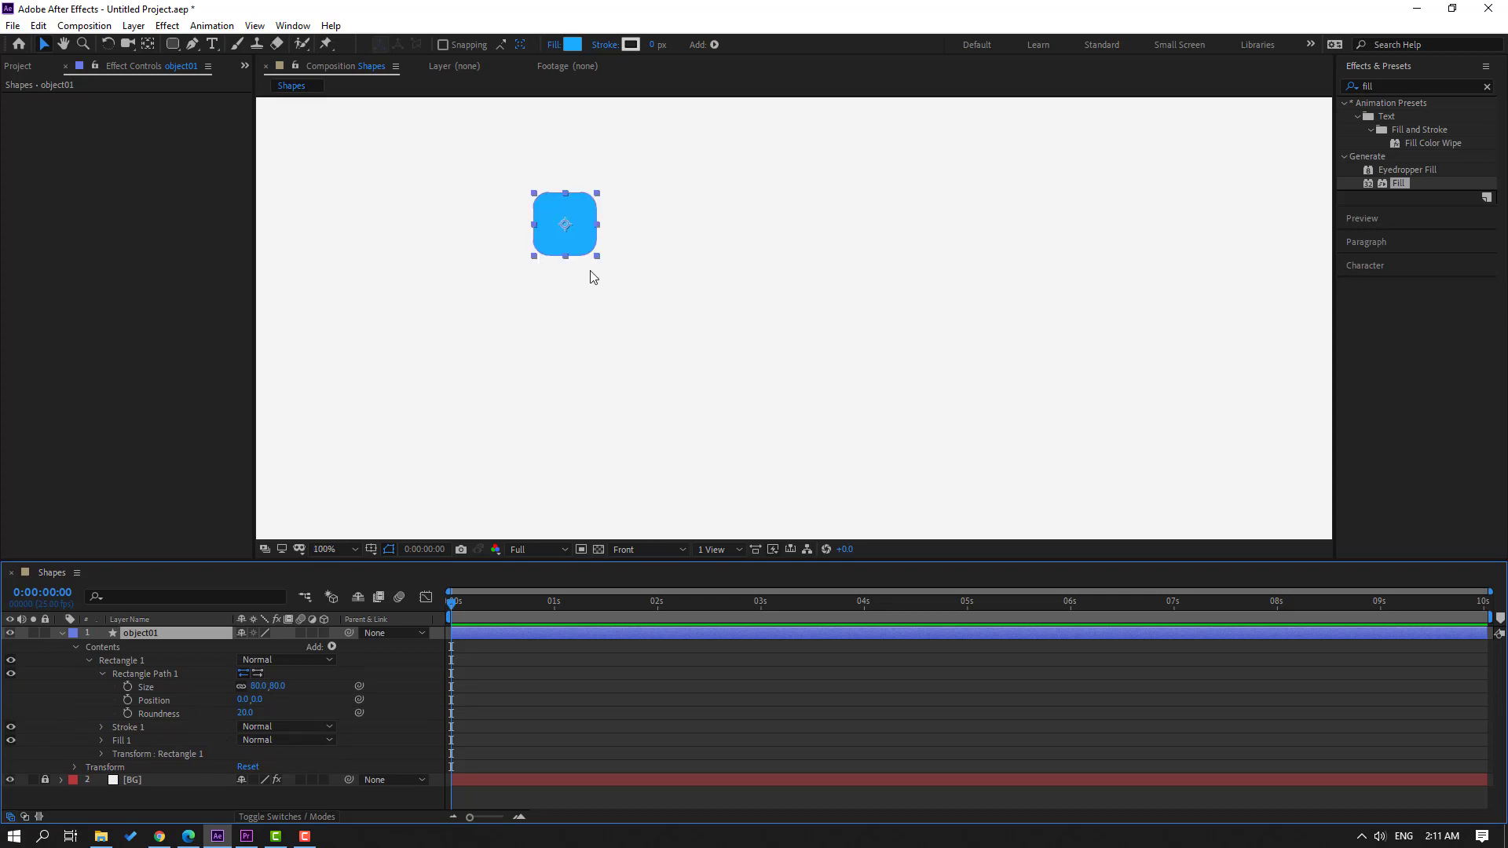
{"action": "left_click", "coordinate": [249, 713]}
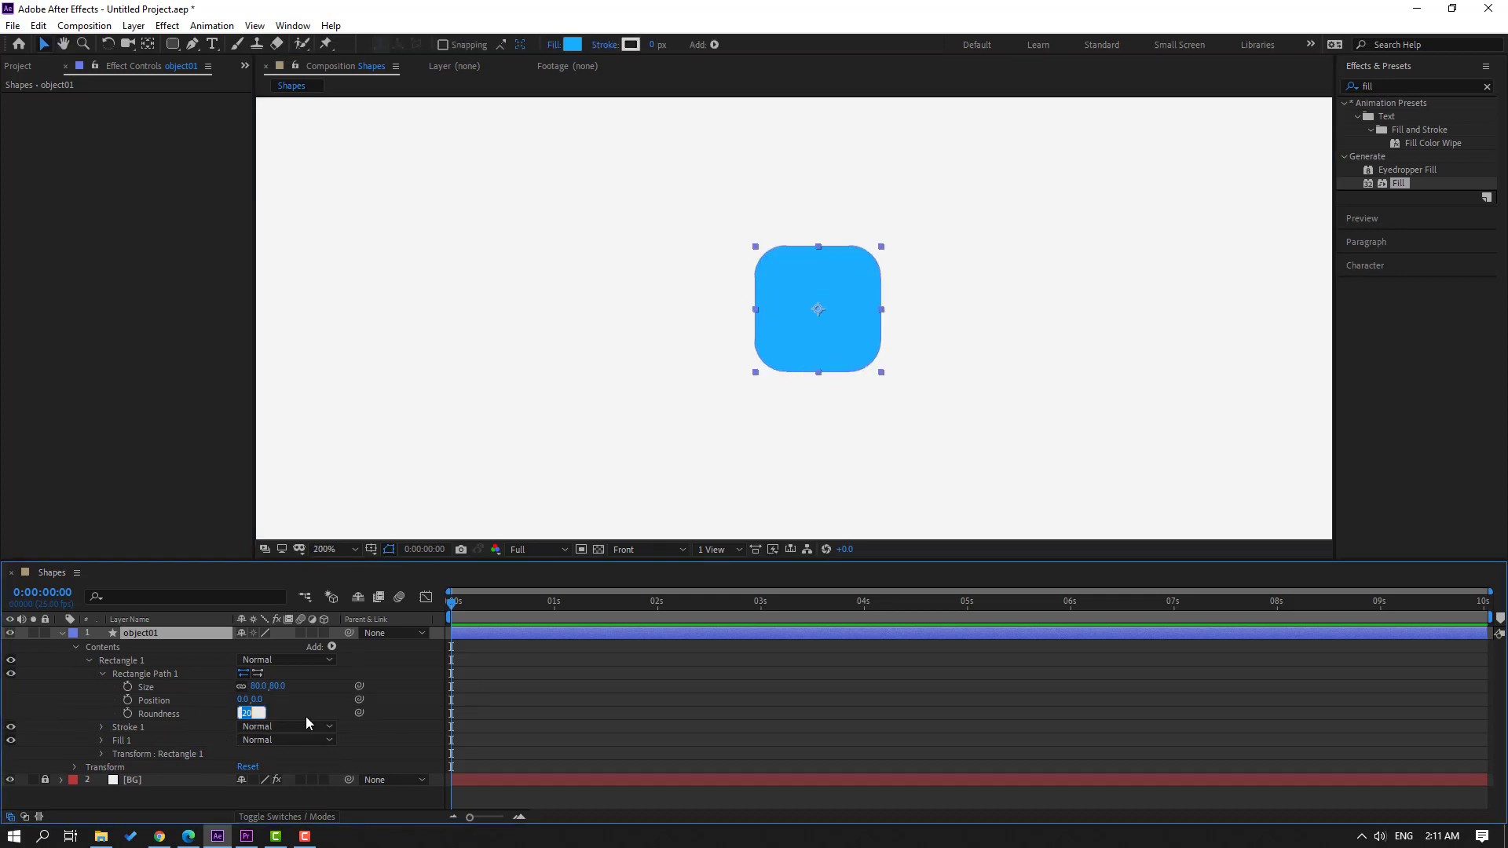
{"action": "type", "text": "55"}
{"action": "key", "text": "Return"}
{"action": "left_click_drag", "start_coordinate": [275, 711], "coordinate": [232, 714]}
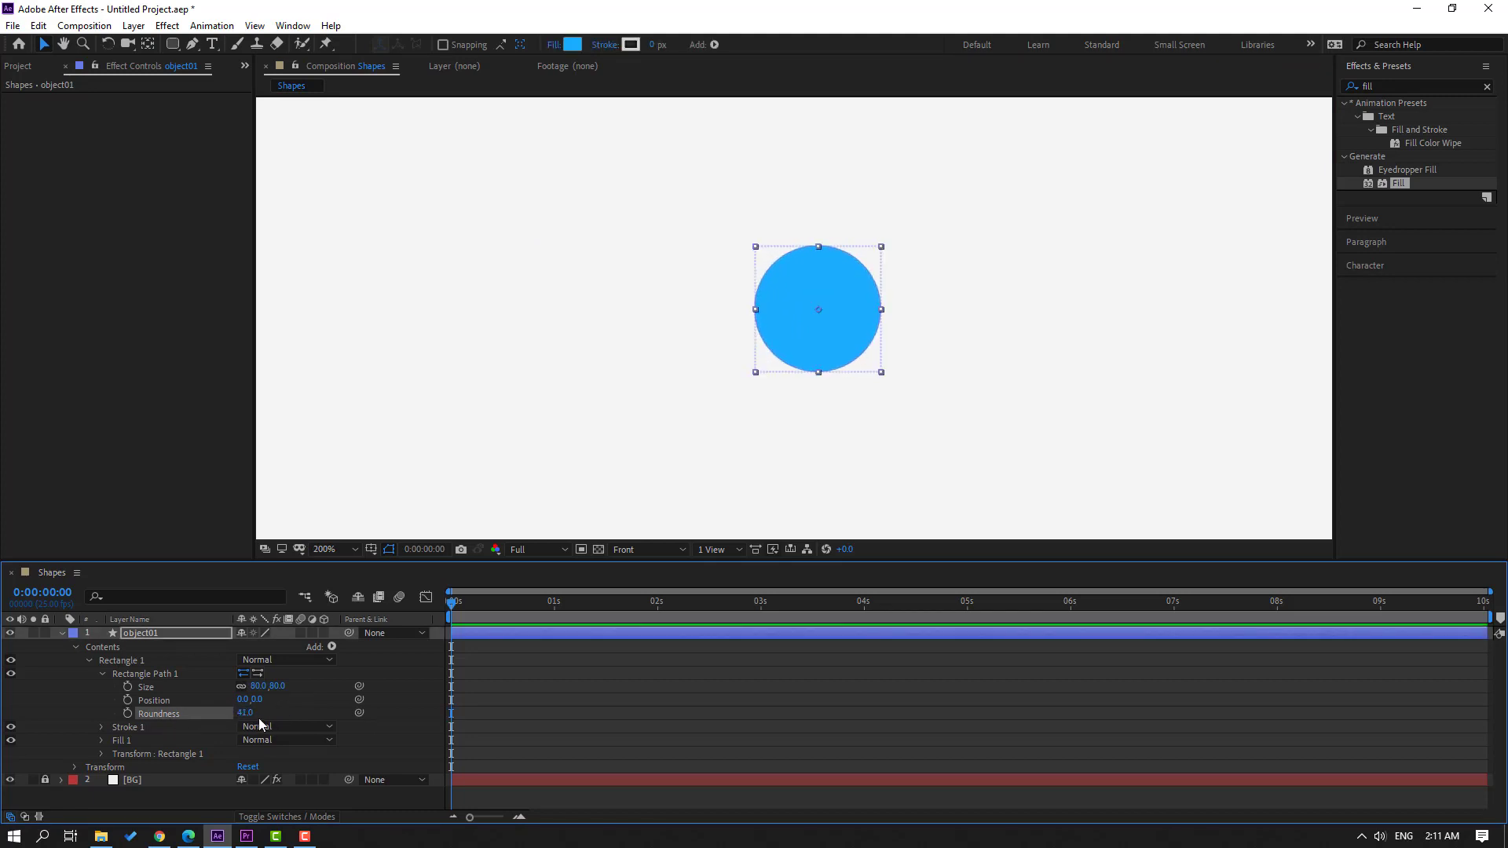
{"action": "left_click", "coordinate": [246, 713]}
{"action": "type", "text": "50"}
{"action": "key", "text": "Return"}
{"action": "left_click", "coordinate": [621, 696]}
{"action": "key", "text": "comma"}
{"action": "key", "text": "comma"}
{"action": "key", "text": "comma"}
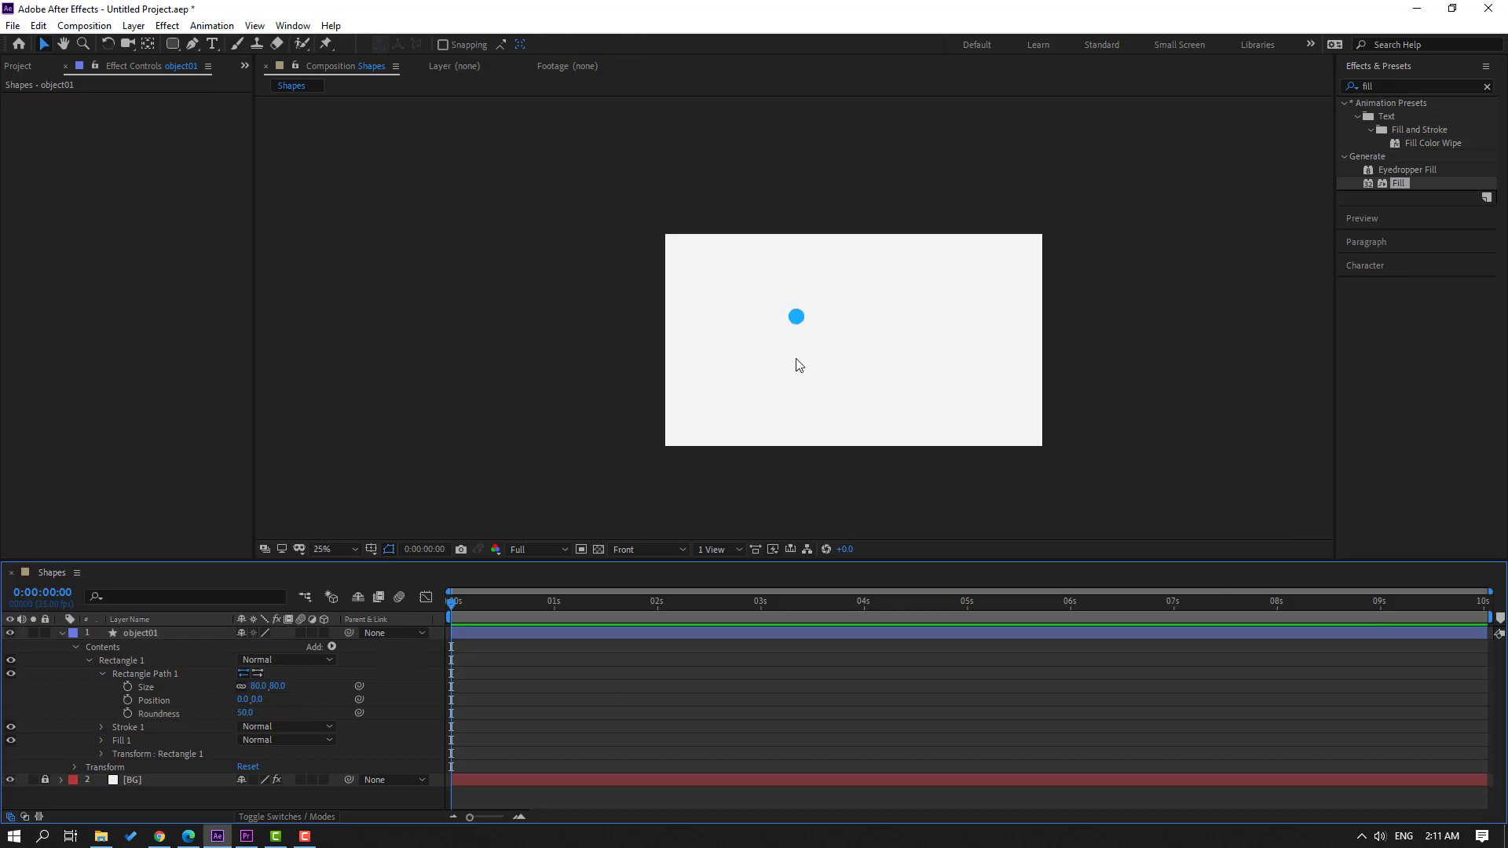
- Centre the object01 layer horizontally and vertically in the composition using Align
{"action": "left_click", "coordinate": [147, 633]}
{"action": "key", "text": "period"}
{"action": "key", "text": "period"}
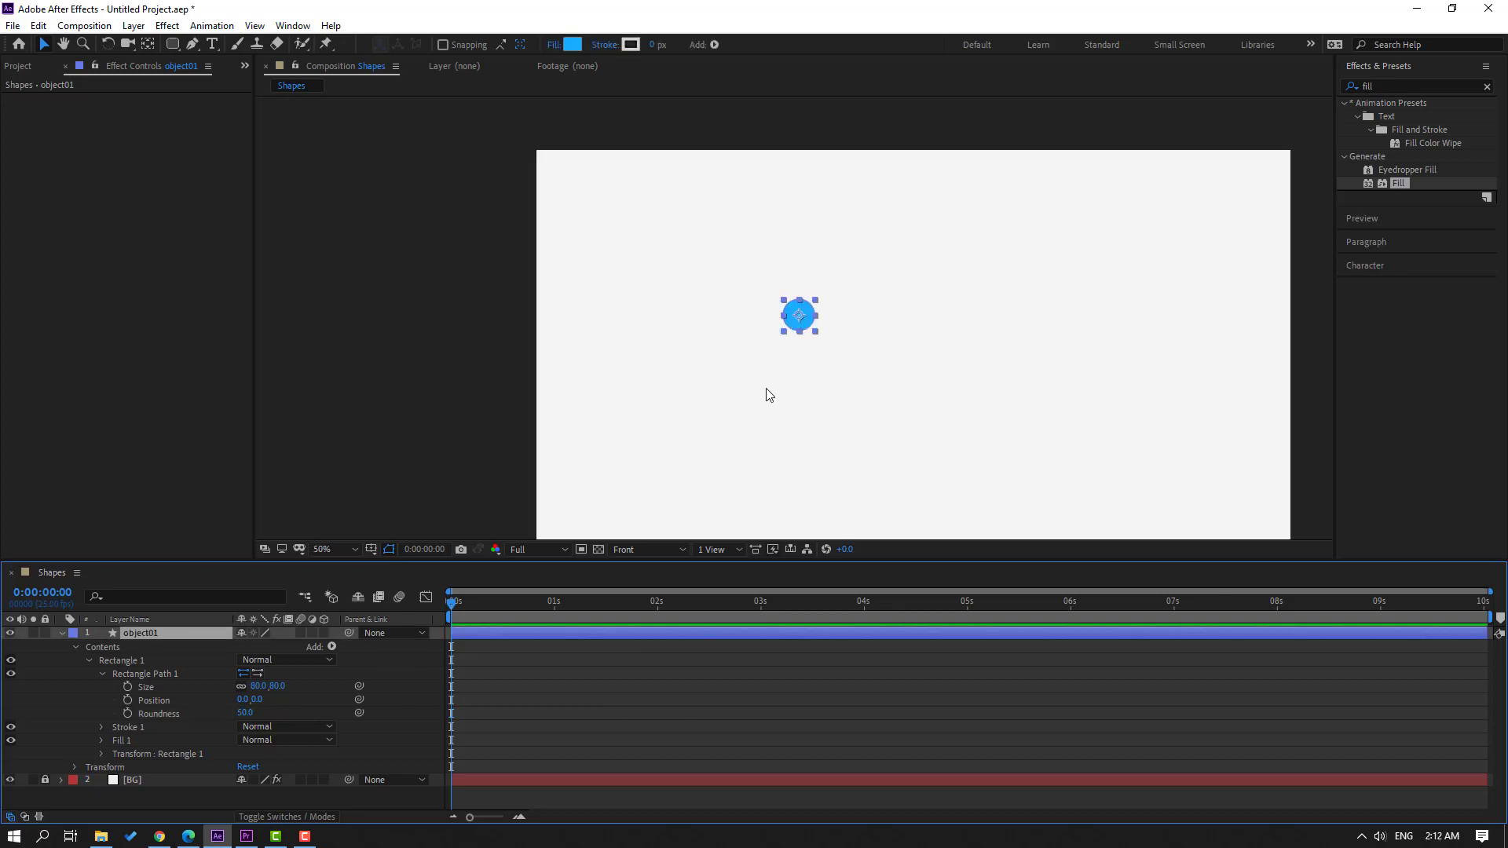
{"action": "key", "text": "comma"}
{"action": "key", "text": "comma"}
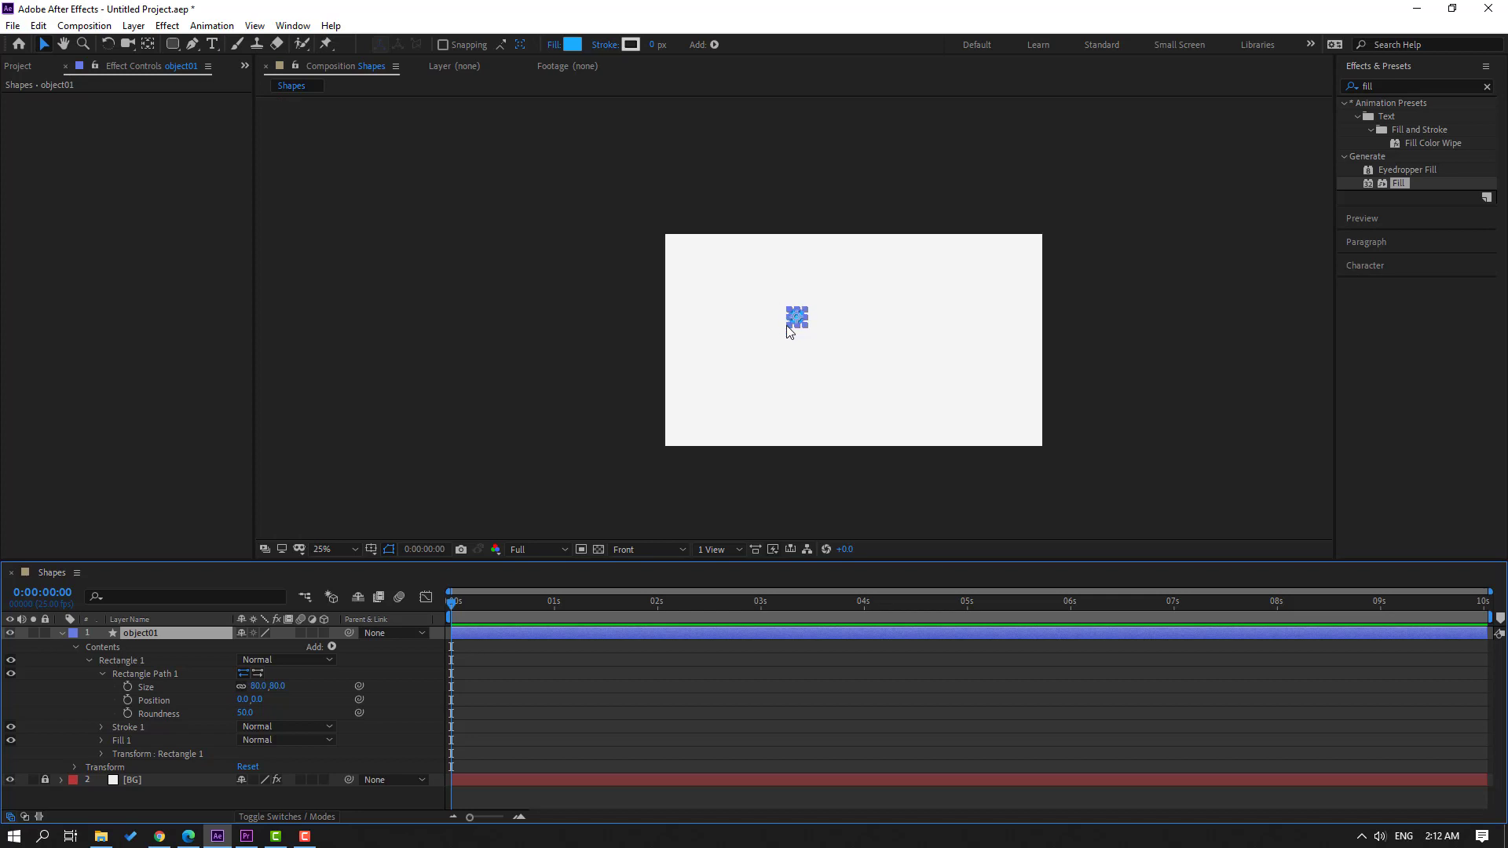
{"action": "left_click", "coordinate": [292, 26]}
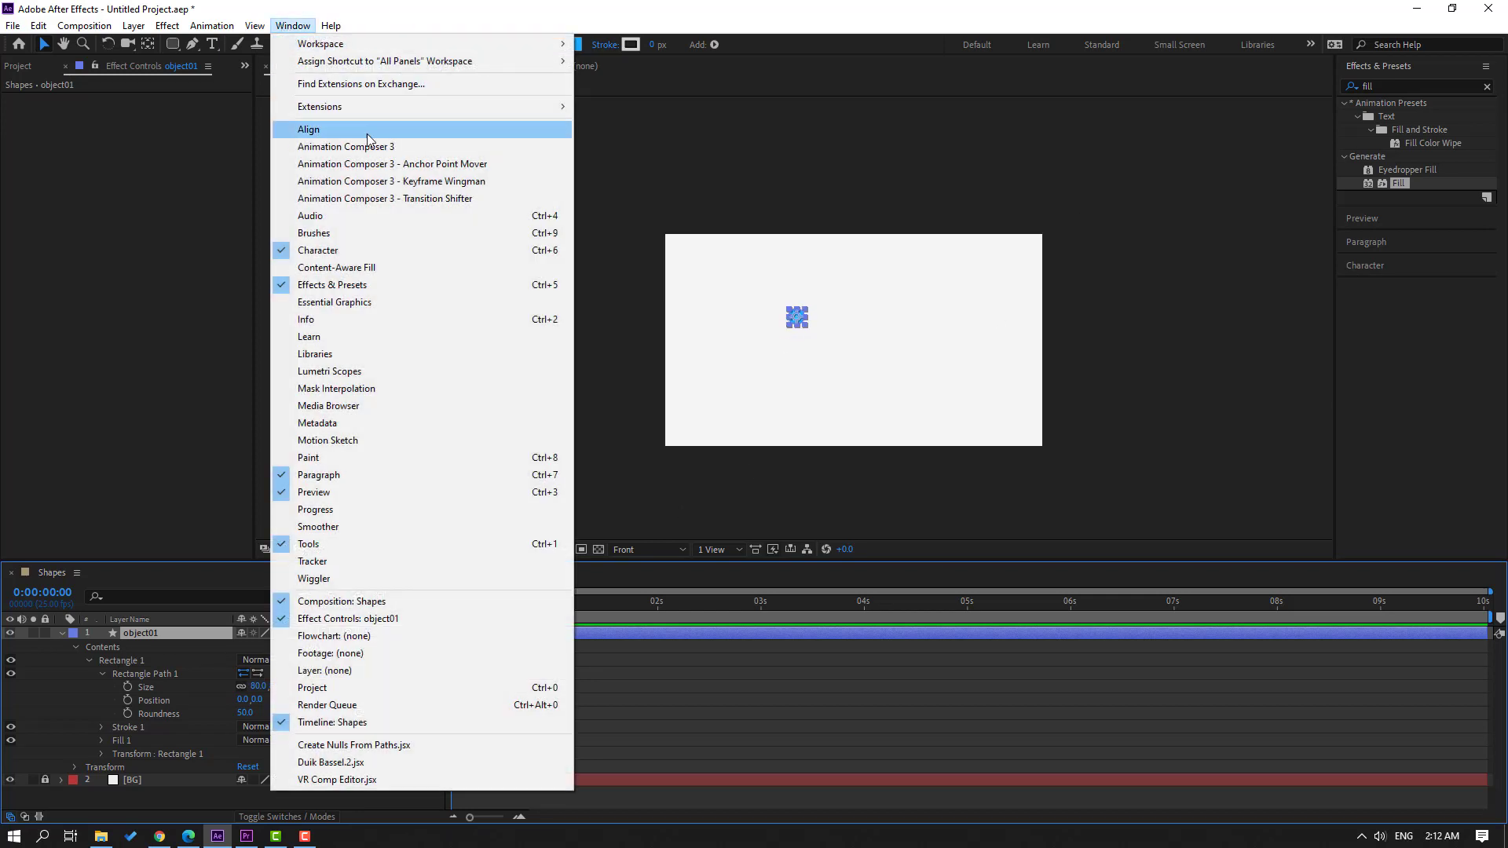
{"action": "left_click", "coordinate": [393, 130]}
{"action": "left_click", "coordinate": [1377, 200]}
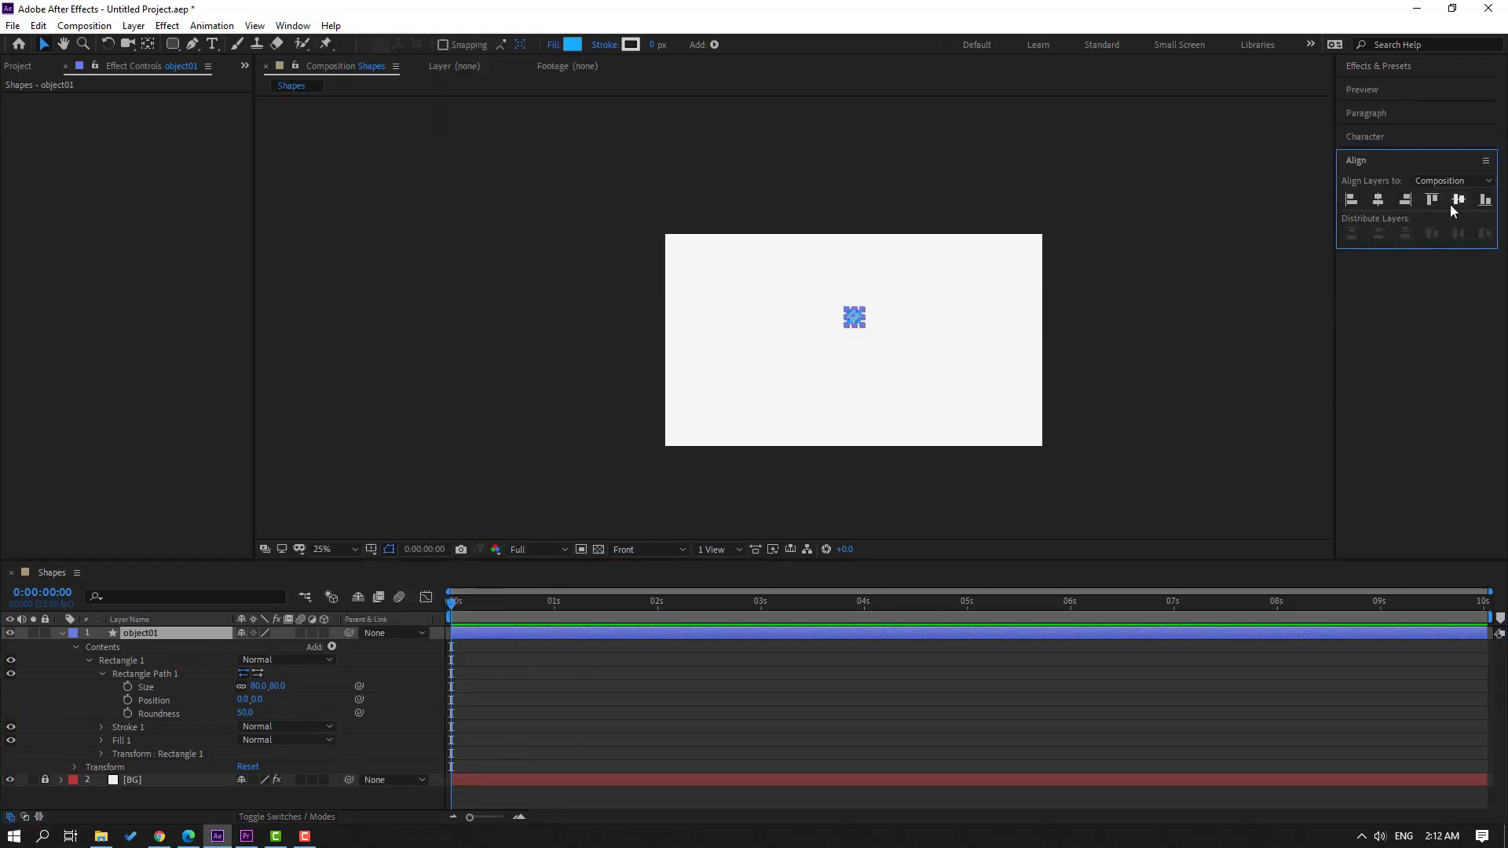
{"action": "left_click", "coordinate": [1458, 200]}
{"action": "scroll", "coordinate": [868, 367], "scroll_direction": "up", "scroll_amount": 3}
{"action": "scroll", "coordinate": [879, 369], "scroll_direction": "down", "scroll_amount": 2}
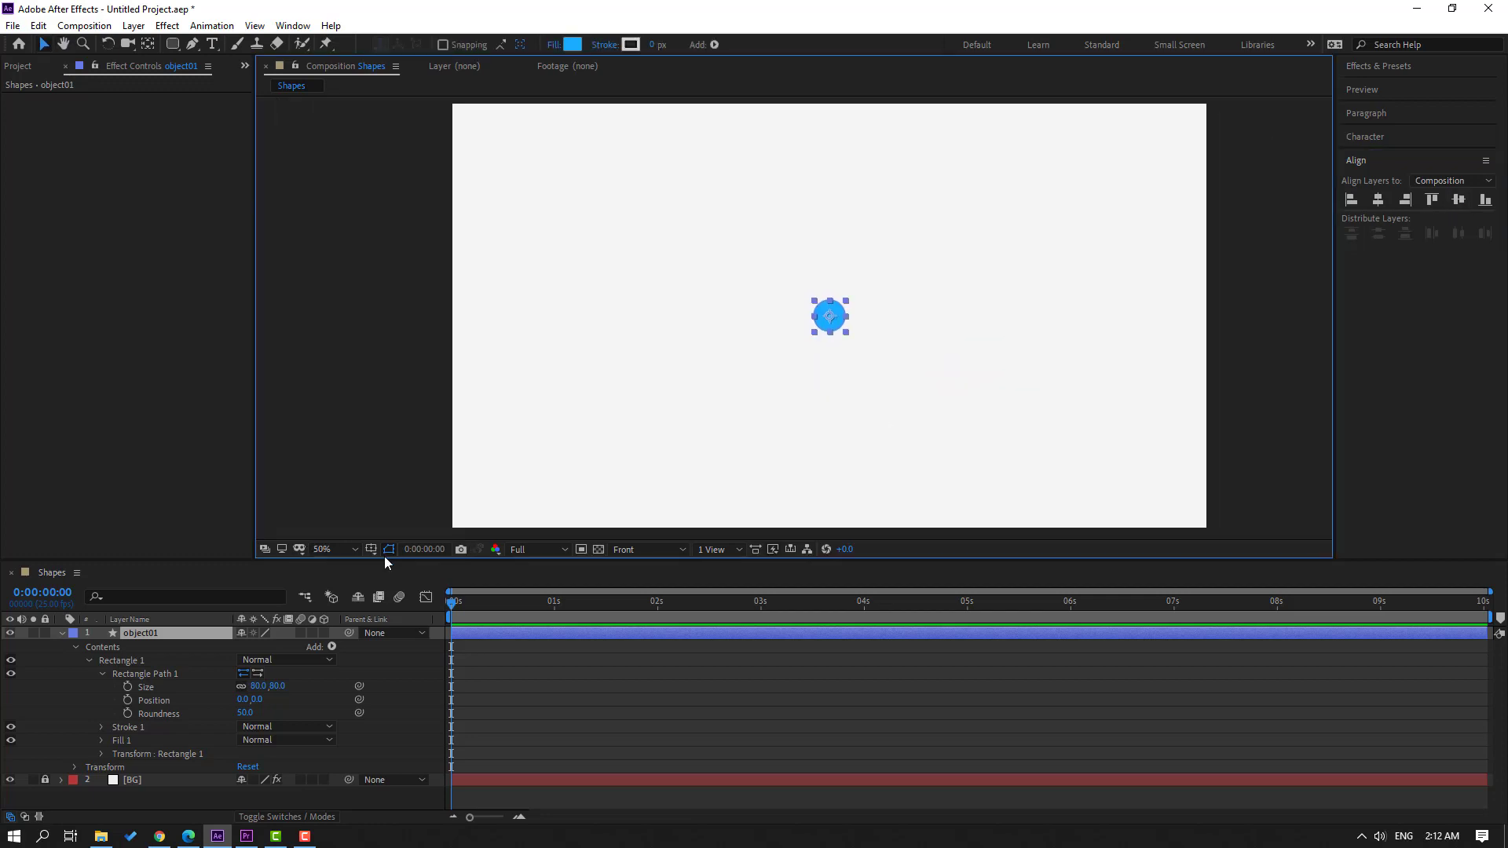
- Turn on the Title/Action Safe overlay and collapse object01's layer properties
{"action": "left_click", "coordinate": [371, 550]}
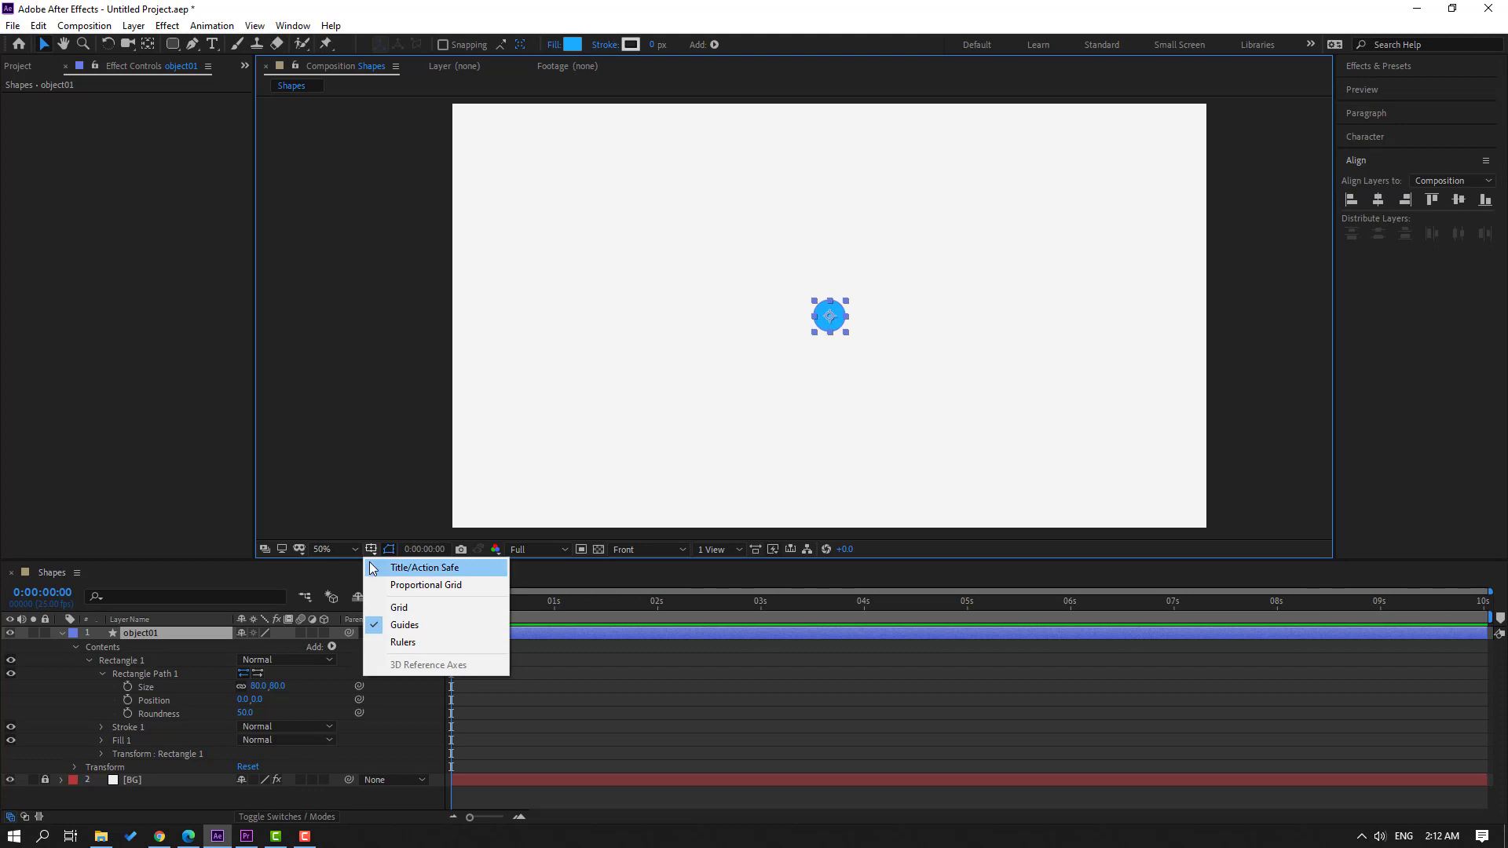
{"action": "left_click", "coordinate": [424, 570]}
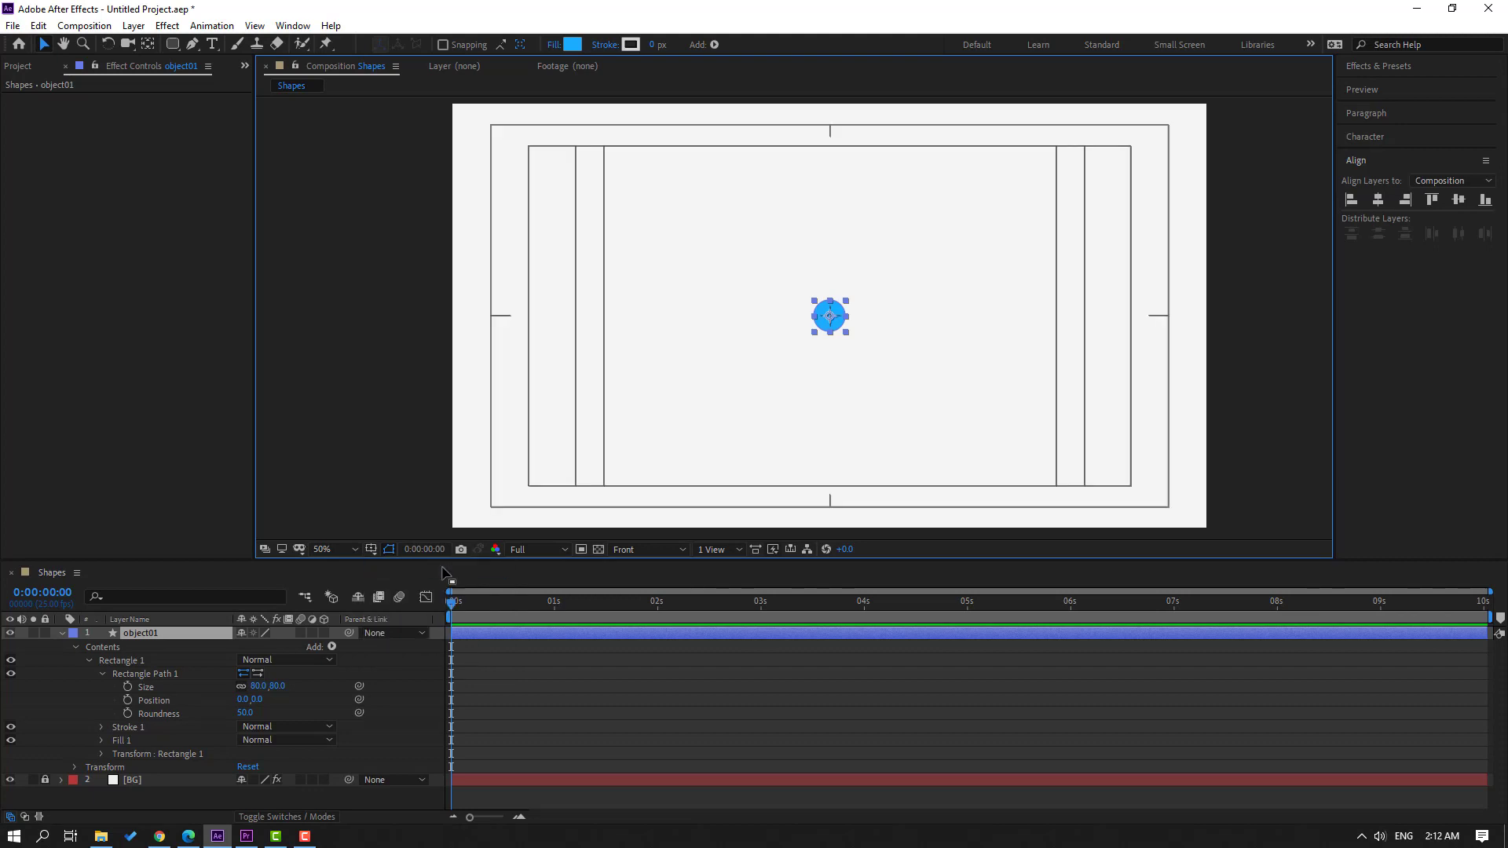
{"action": "left_click", "coordinate": [442, 571]}
{"action": "key", "text": "u"}
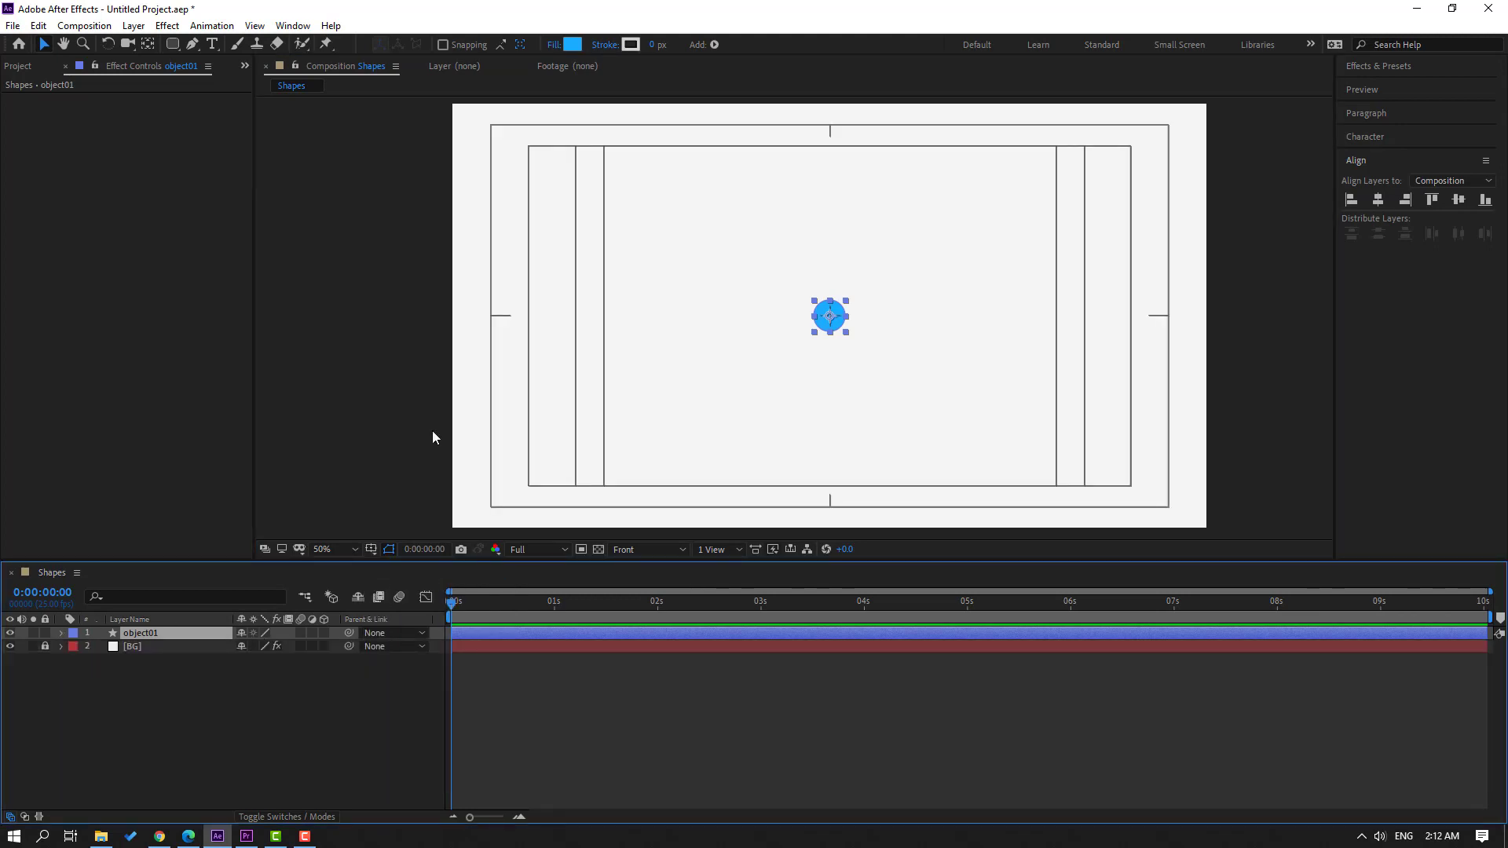
- Show the rulers and place a horizontal and a vertical guide crossing at the composition's centre
{"action": "key", "text": "ctrl+r"}
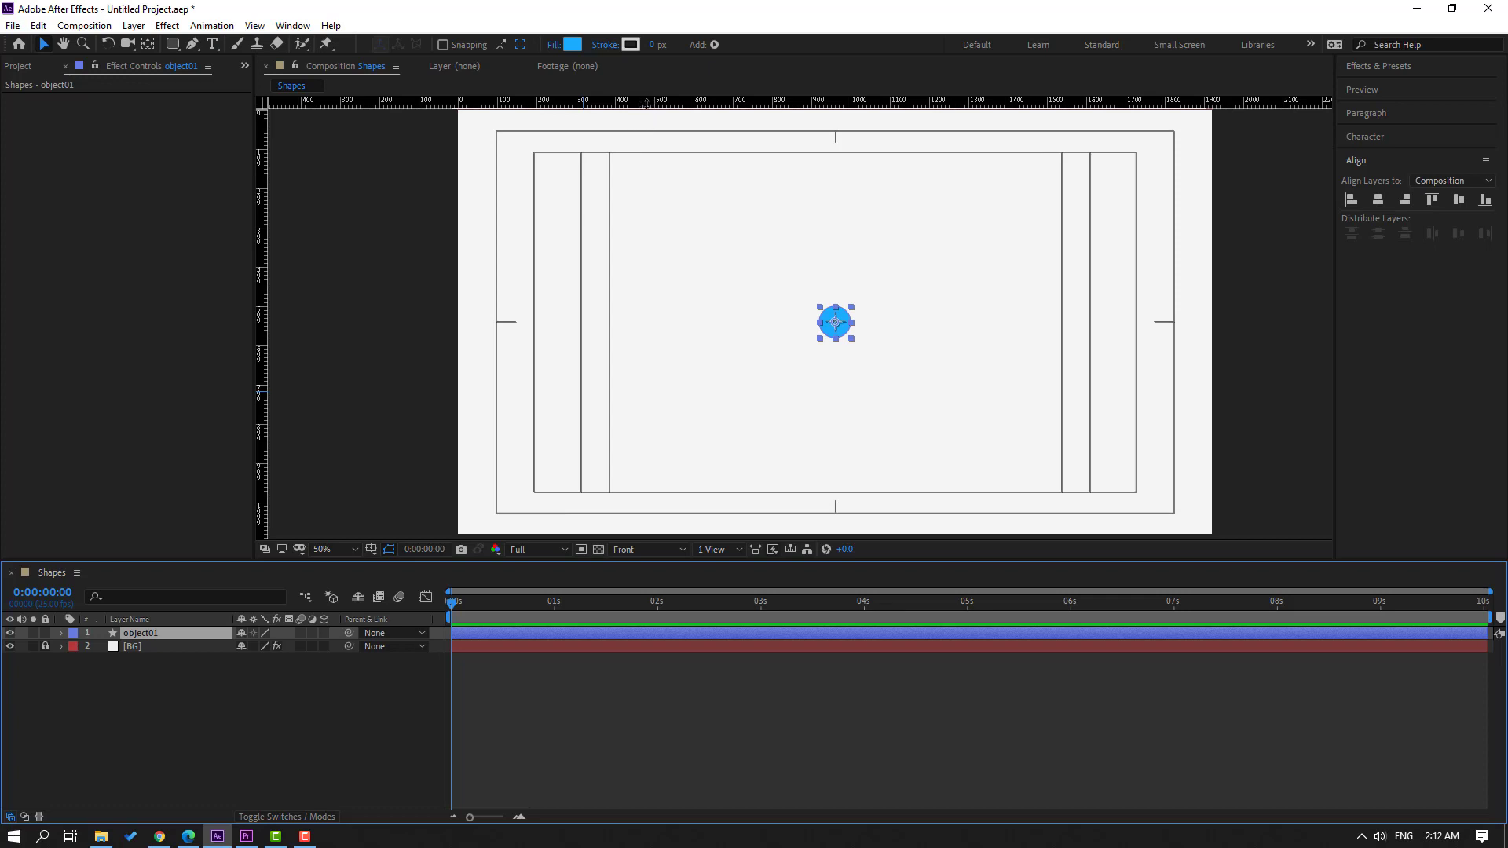
{"action": "left_click_drag", "start_coordinate": [645, 102], "coordinate": [645, 324]}
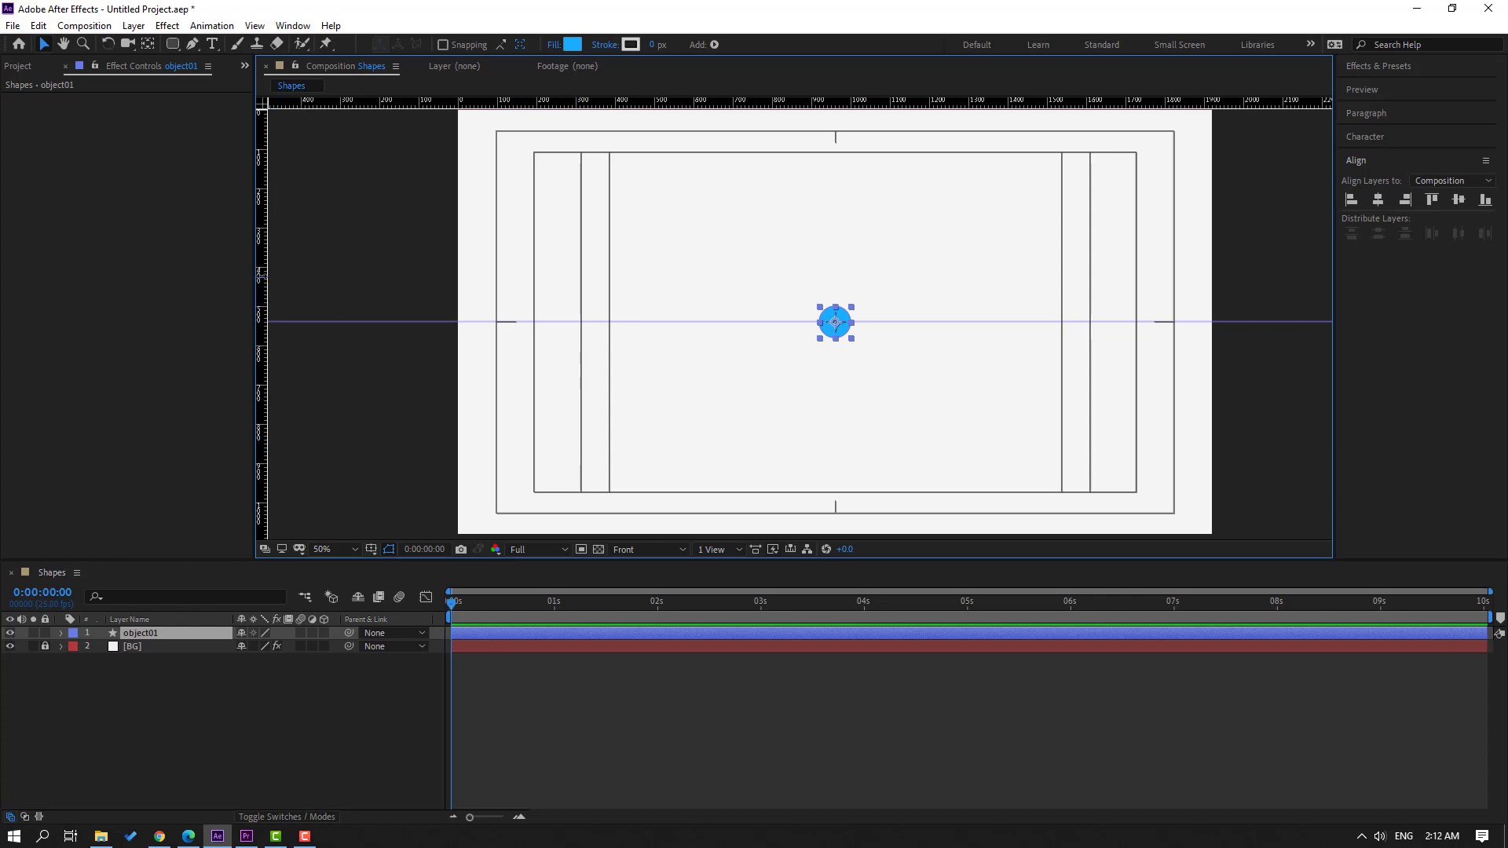
{"action": "left_click_drag", "start_coordinate": [262, 279], "coordinate": [834, 280]}
{"action": "left_click", "coordinate": [835, 380]}
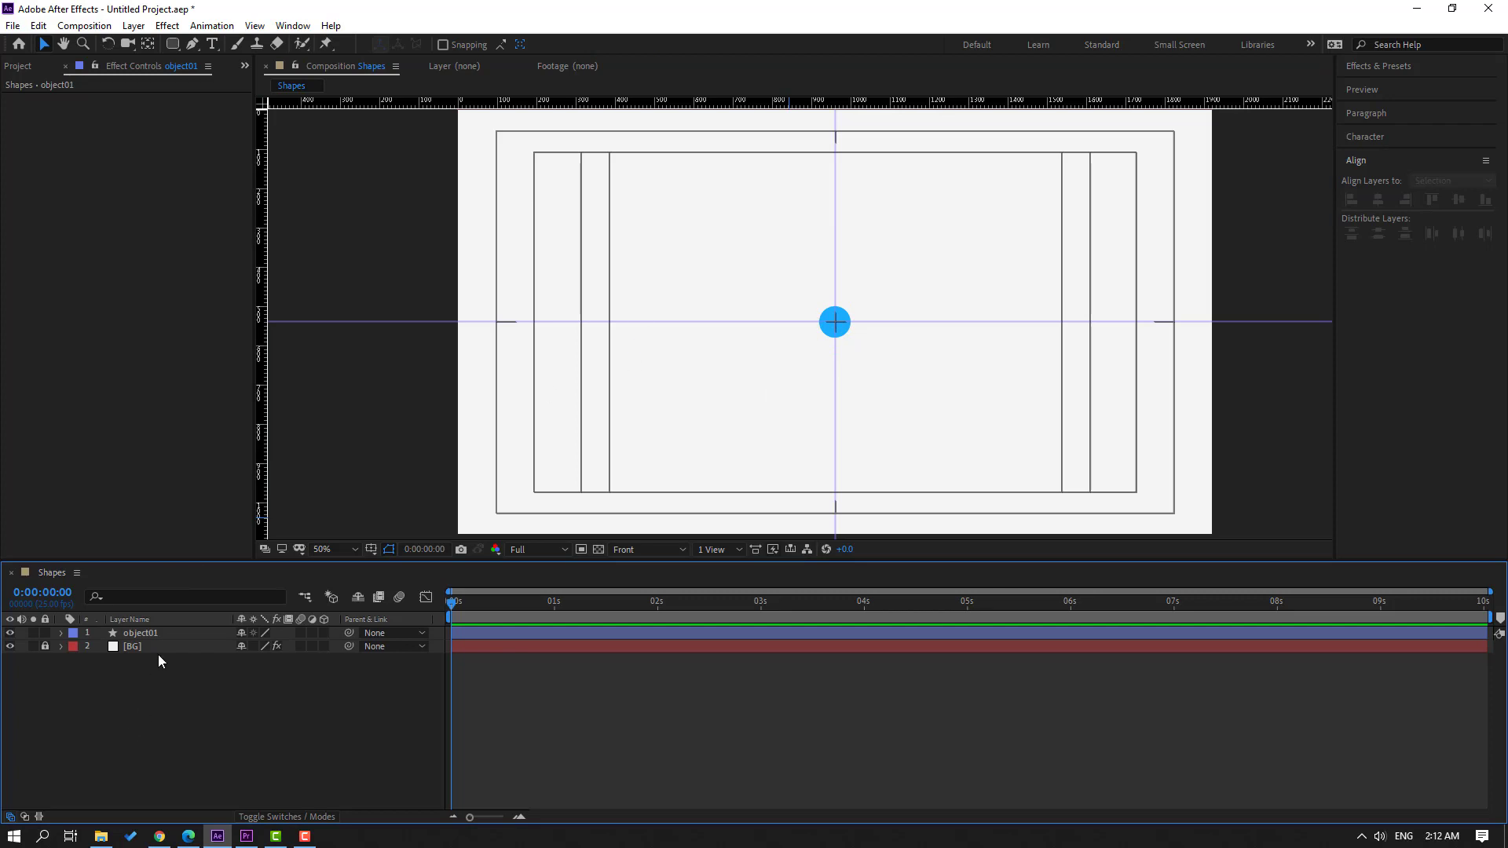
- Reveal object01's Scale and Position properties and keyframe its Scale at 0% on the first frame
{"action": "key", "text": "ctrl+a"}
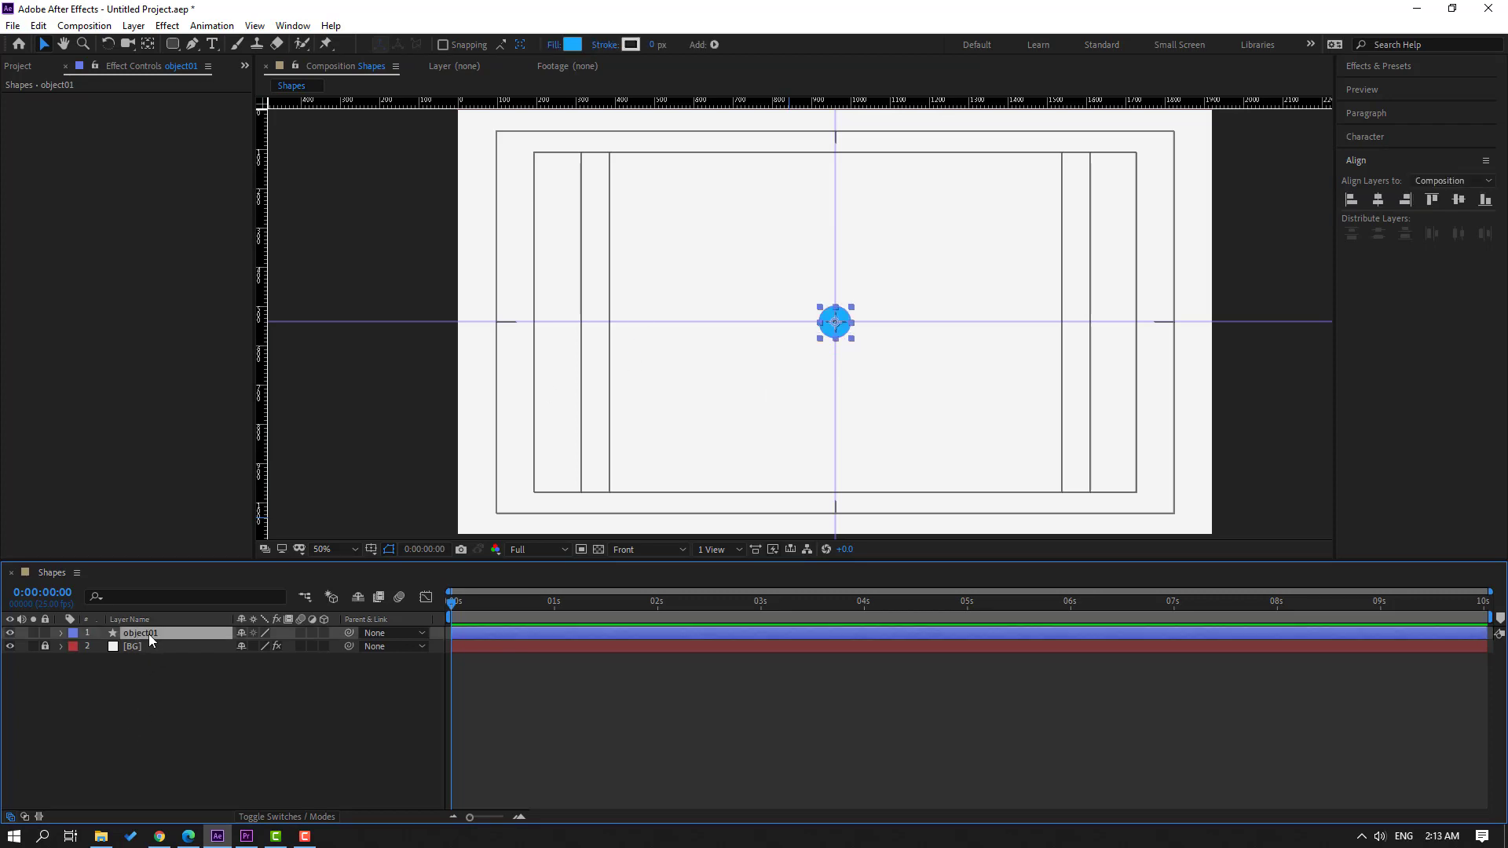
{"action": "key", "text": "s"}
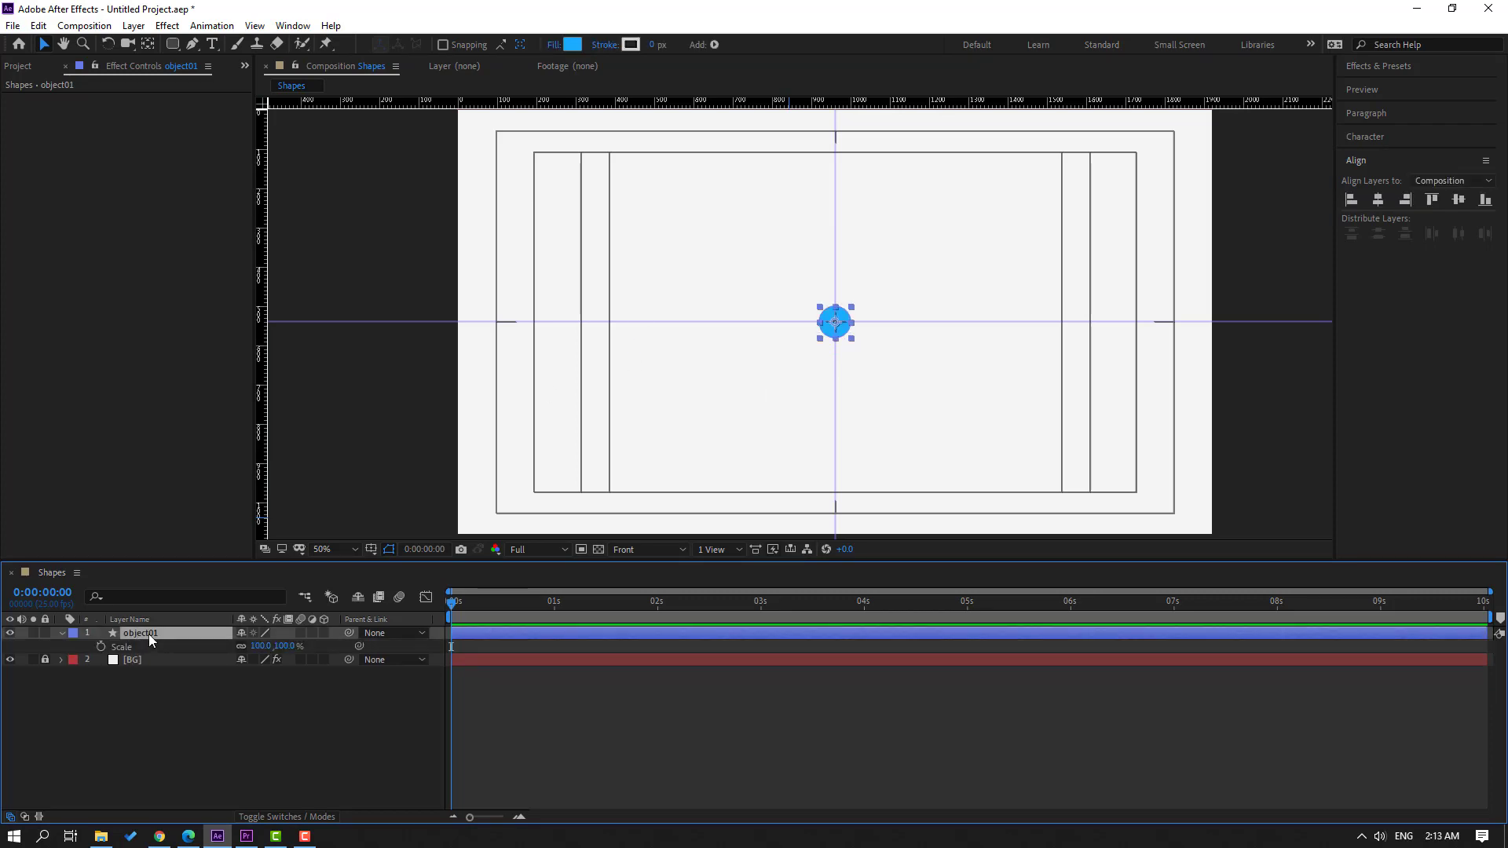
{"action": "key", "text": "shift+p"}
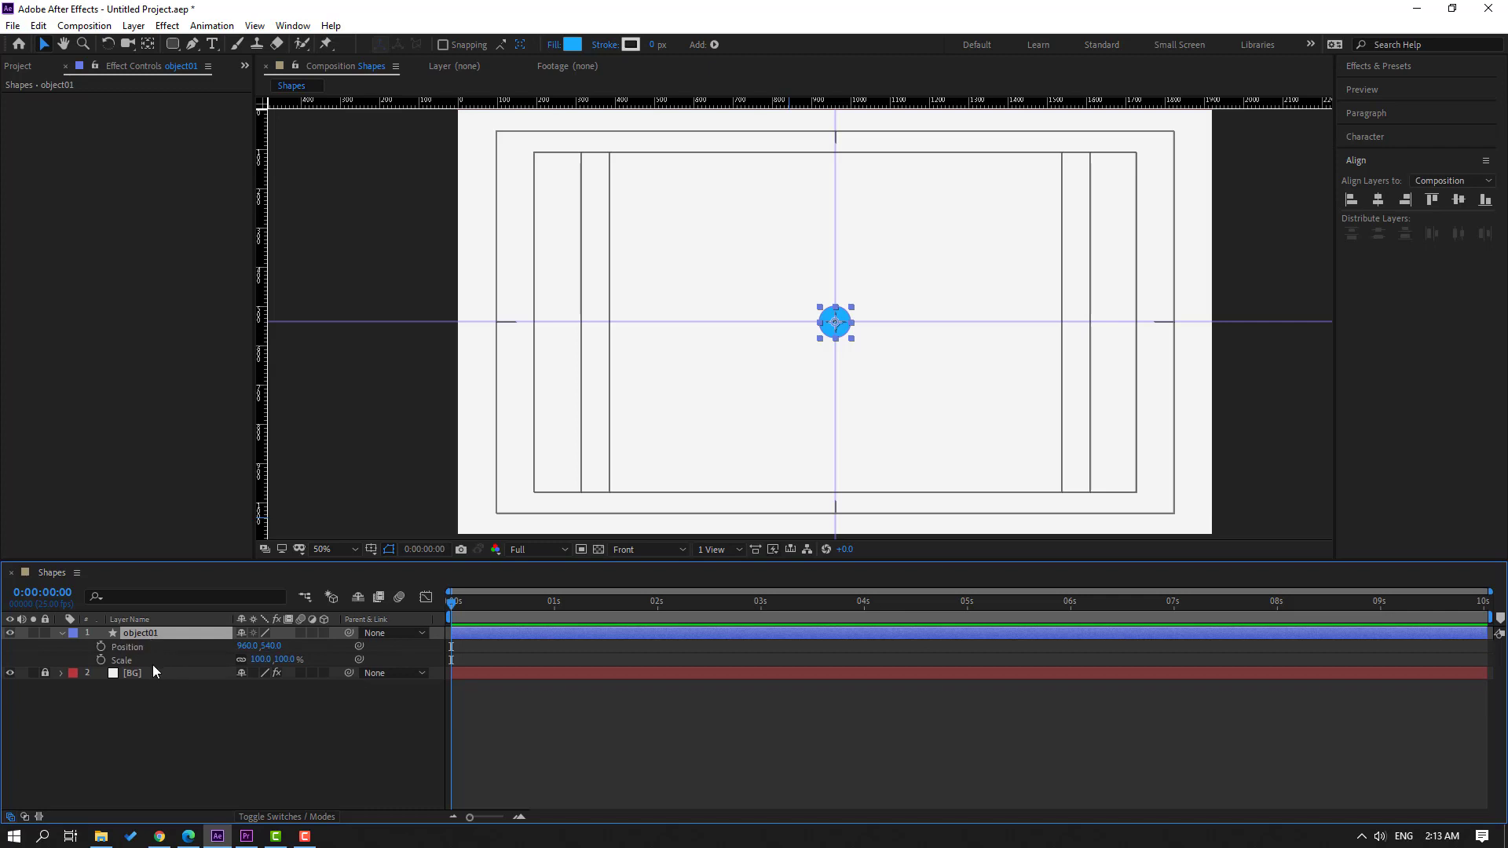
{"action": "left_click", "coordinate": [99, 661]}
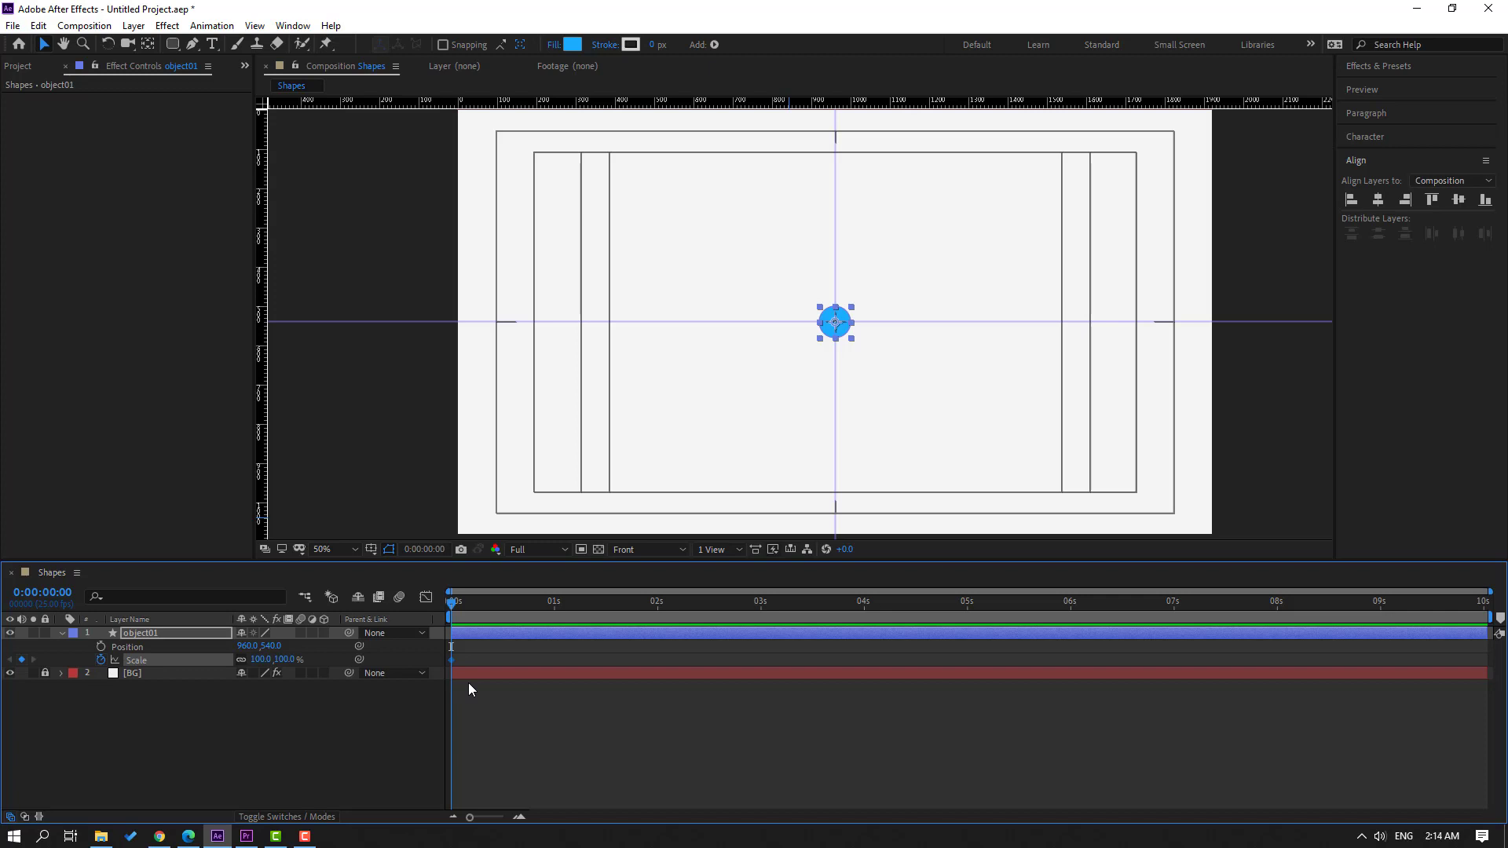
{"action": "left_click", "coordinate": [259, 660]}
{"action": "type", "text": "0"}
{"action": "key", "text": "Return"}
- Add a Scale keyframe of 110% to object01 at 0:00:00:10
{"action": "left_click", "coordinate": [494, 713]}
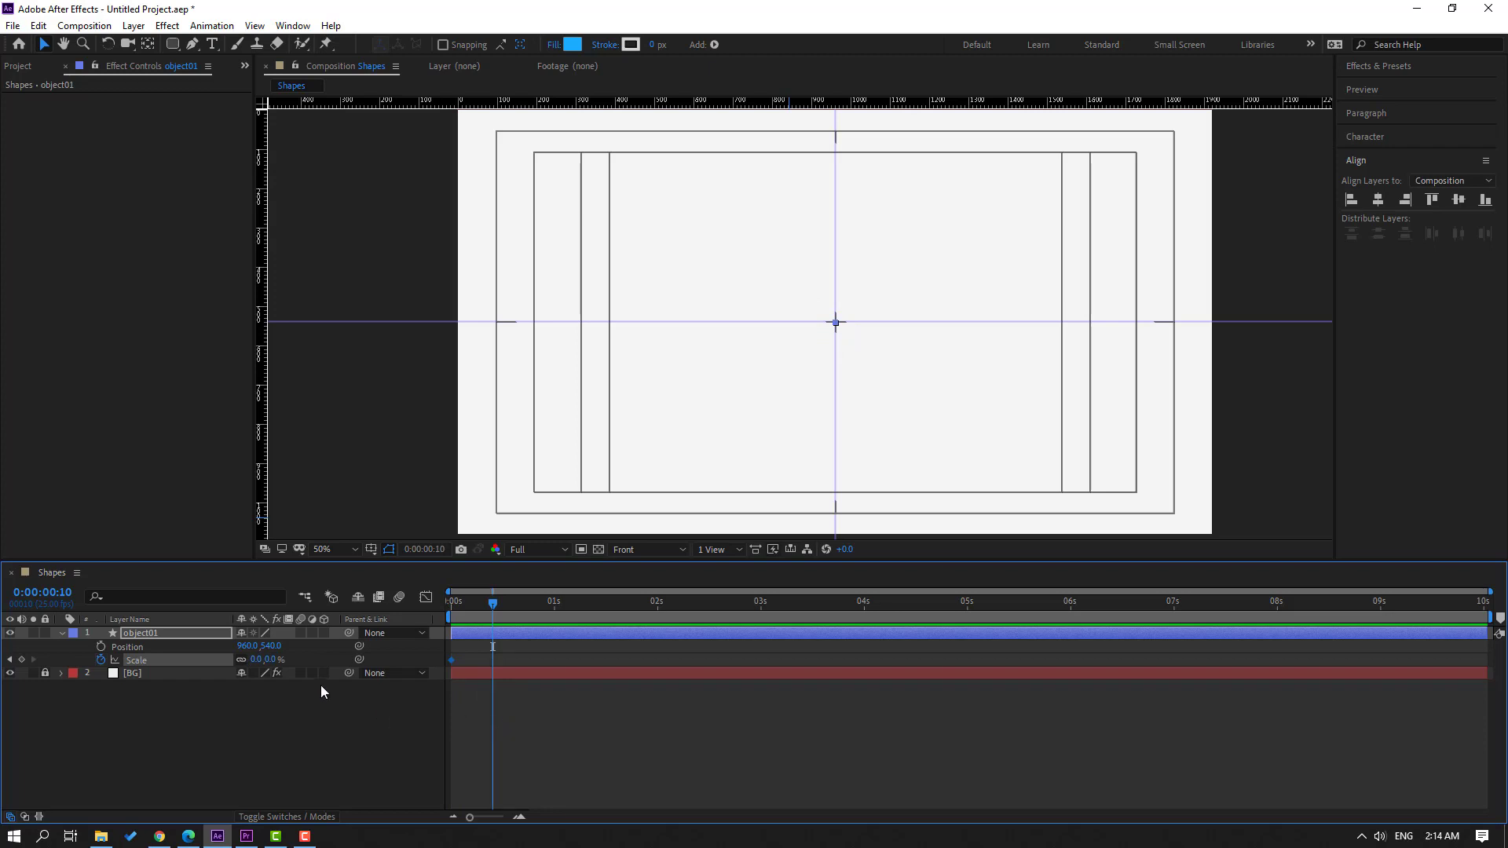
{"action": "left_click", "coordinate": [256, 659]}
{"action": "type", "text": "110"}
{"action": "key", "text": "Return"}
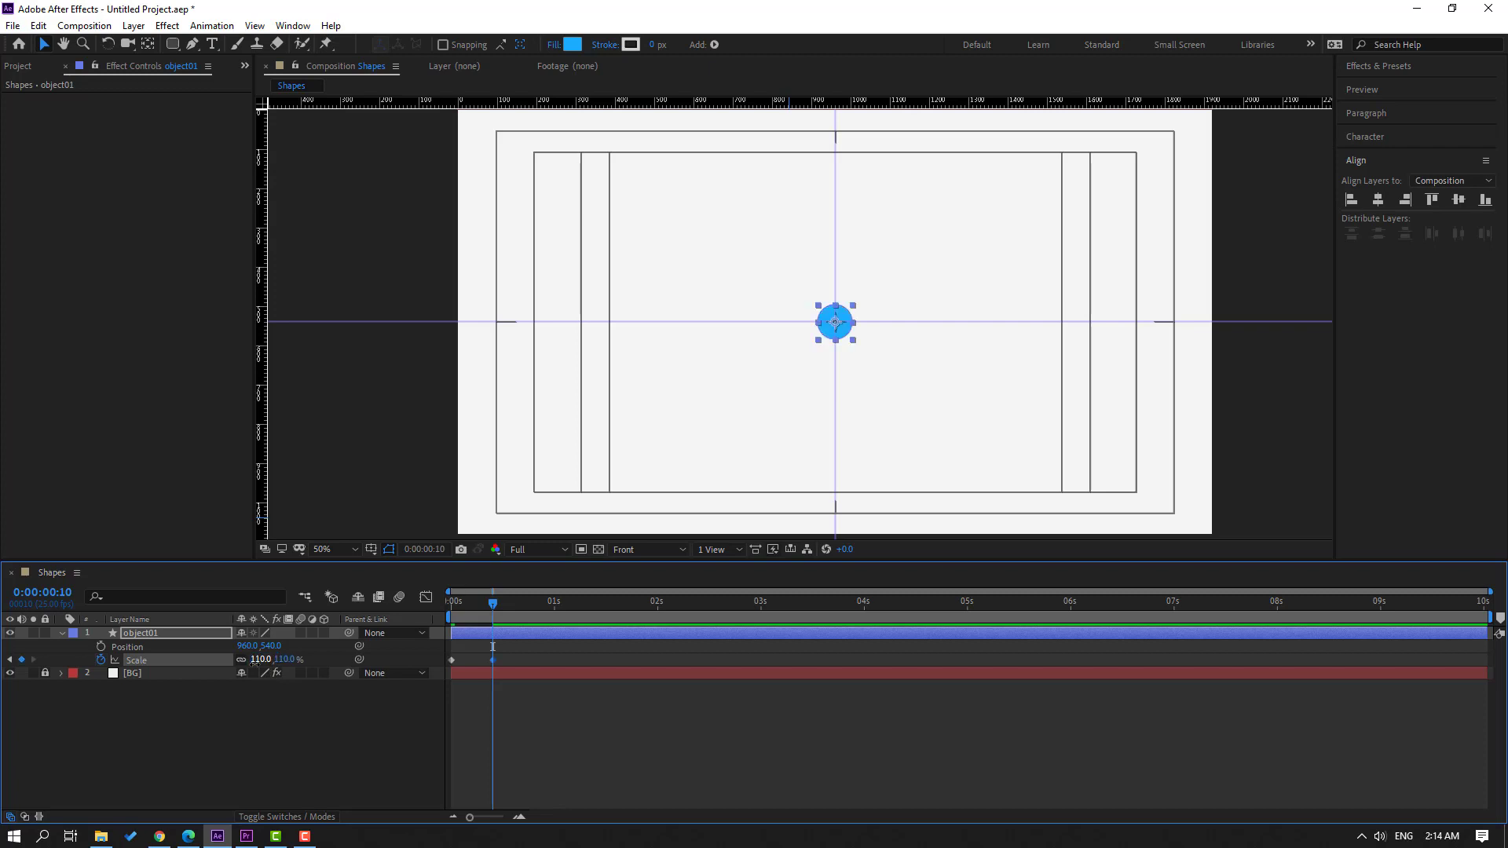
- Add Scale keyframes of 95% at 0:00:00:20 and 100% at 0:00:01:05 to object01
{"action": "key", "text": "shift+Page_Down"}
{"action": "left_click", "coordinate": [255, 661]}
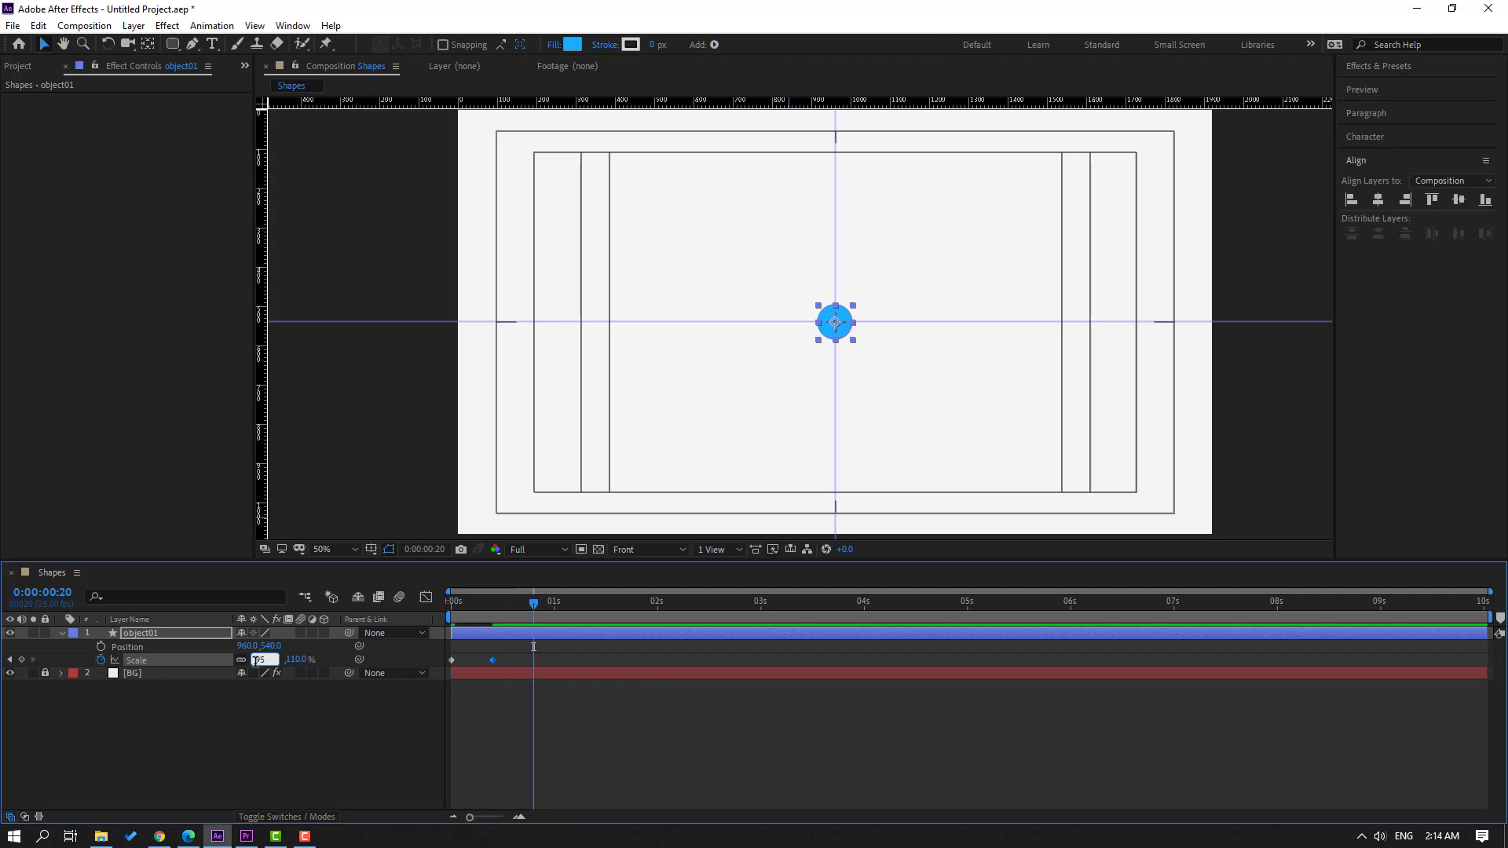
{"action": "key", "text": "Return"}
{"action": "key", "text": "shift+Page_Down"}
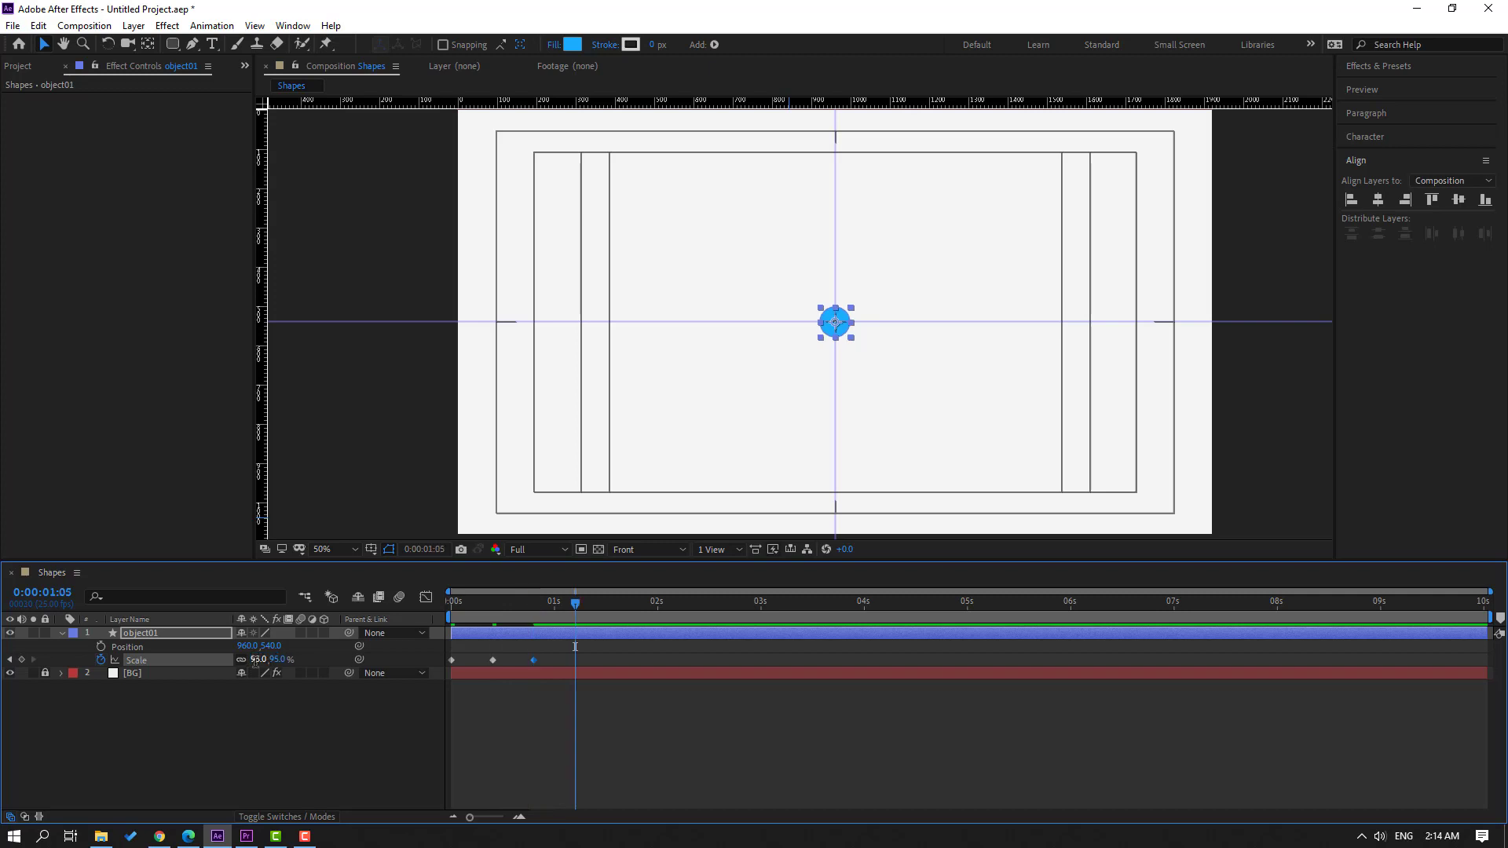
{"action": "type", "text": "100"}
{"action": "key", "text": "Return"}
- Apply Easy Ease to all of object01's Scale keyframes
{"action": "left_click_drag", "start_coordinate": [600, 659], "coordinate": [475, 672]}
{"action": "right_click", "coordinate": [580, 661]}
{"action": "mouse_move", "coordinate": [626, 652]}
{"action": "left_click", "coordinate": [833, 685]}
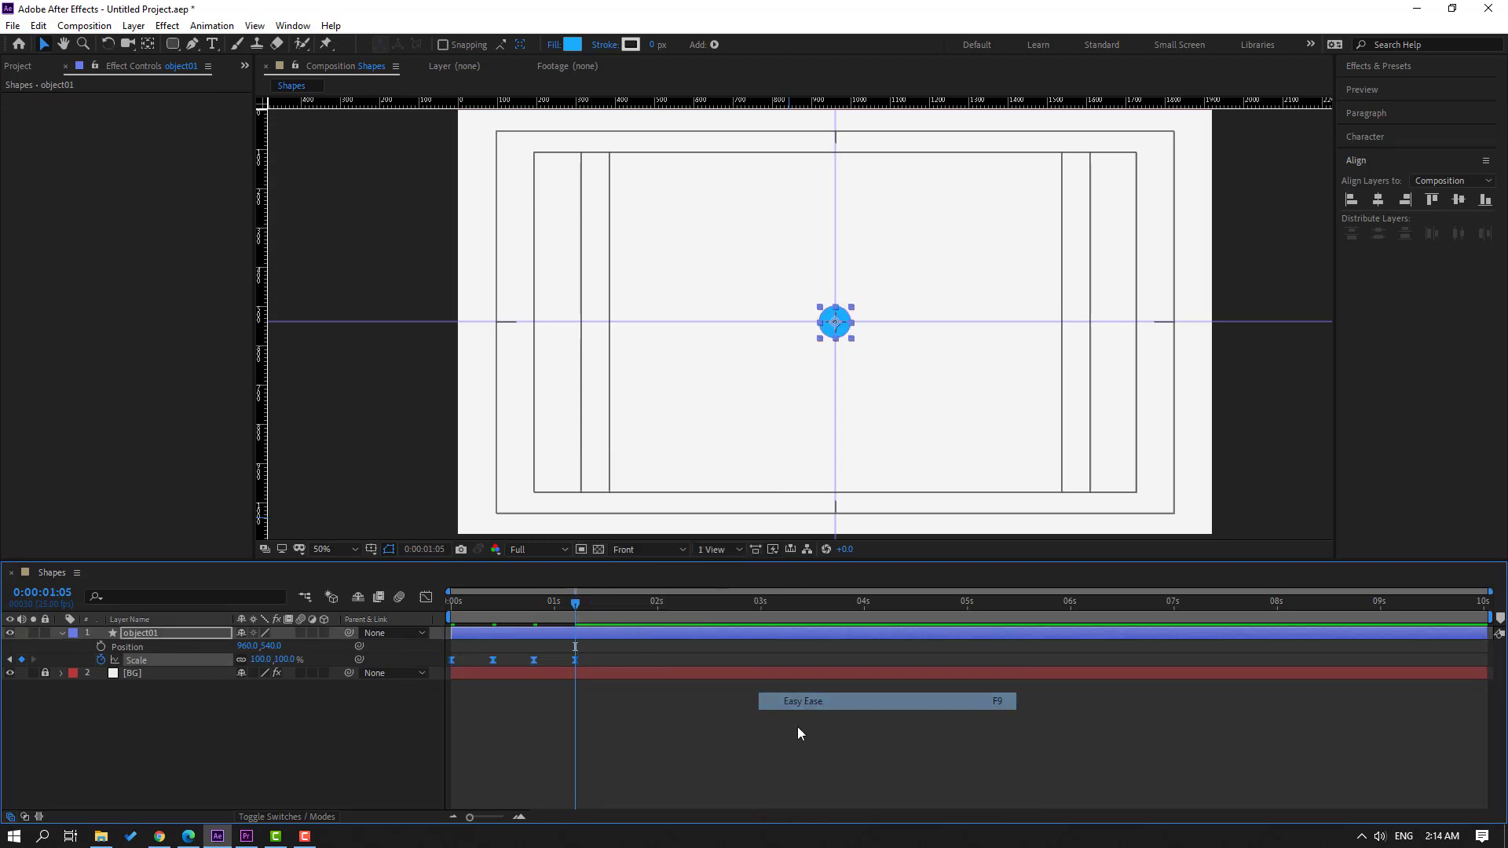
{"action": "left_click", "coordinate": [799, 728]}
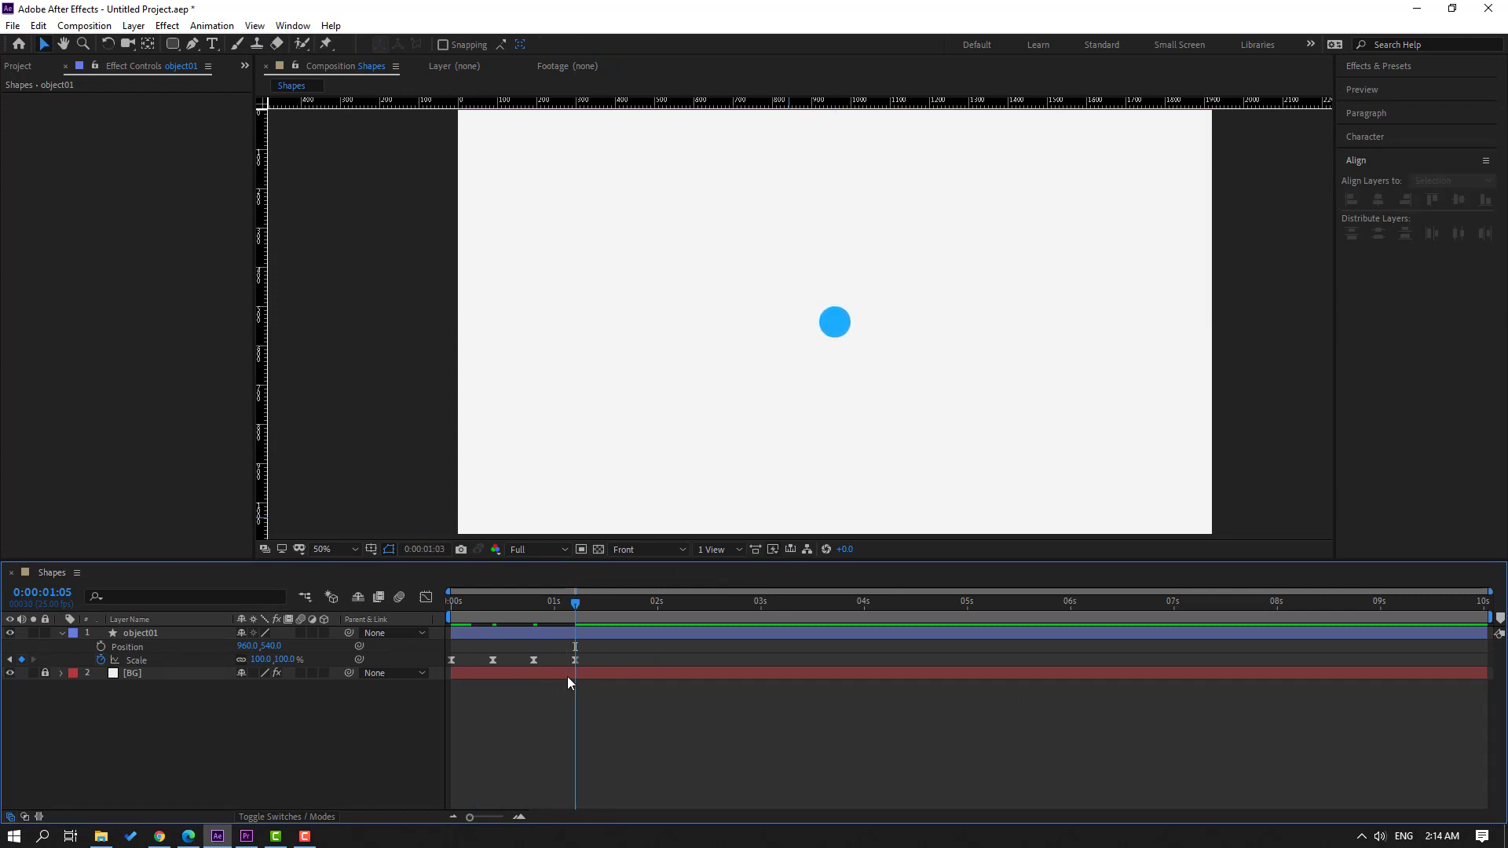
- Compress object01's Scale keyframes proportionally so the last one lands at about 0:00:00:14, and preview the animation
{"action": "left_click_drag", "start_coordinate": [609, 658], "coordinate": [428, 675]}
{"action": "left_click_drag", "start_coordinate": [575, 662], "coordinate": [516, 663]}
{"action": "key", "text": "space"}
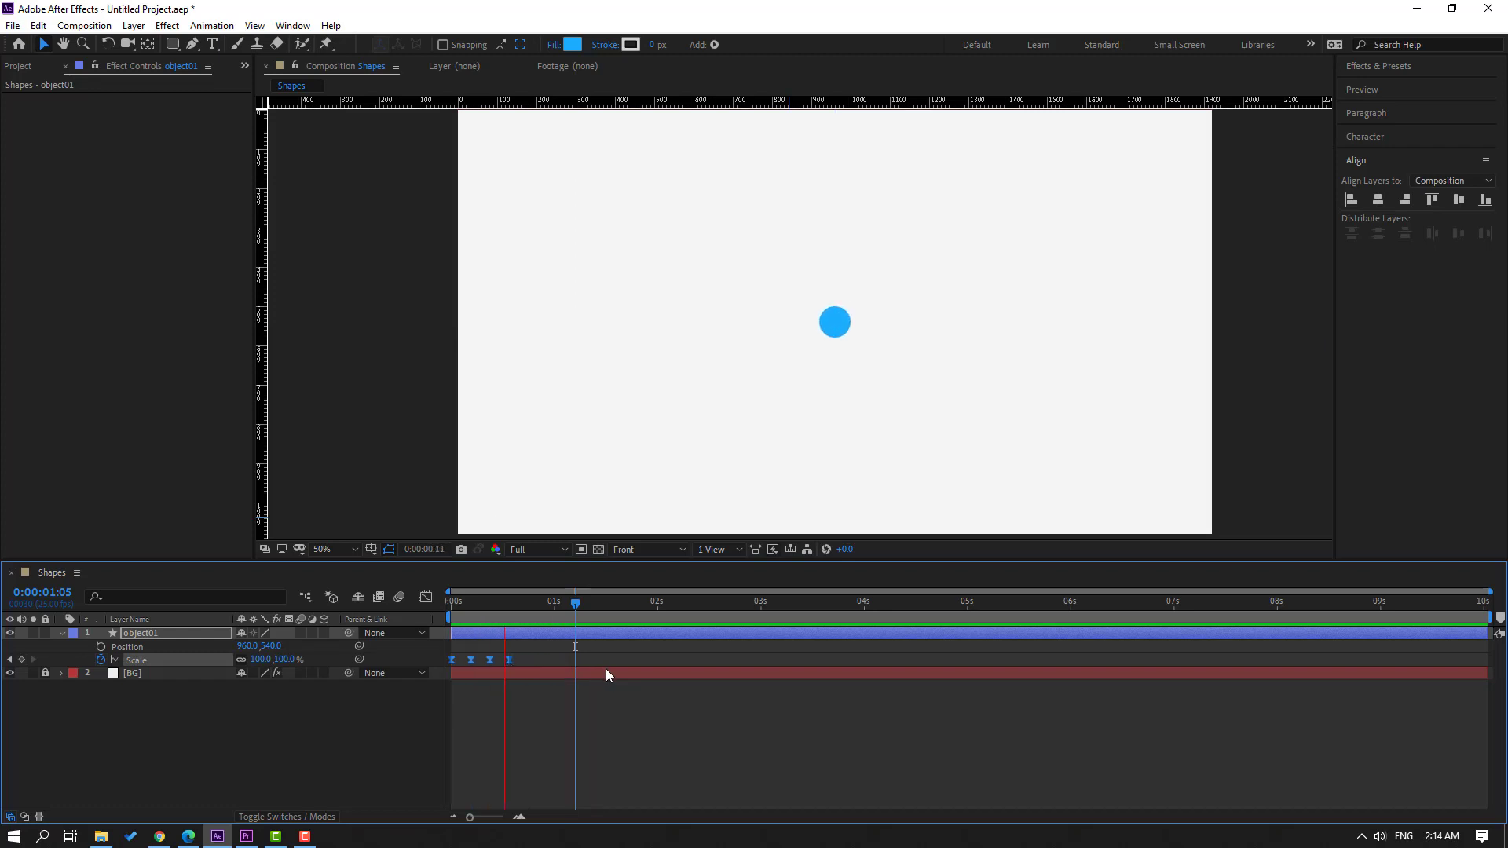
{"action": "key", "text": "space"}
{"action": "key", "text": "space"}
{"action": "key", "text": "space"}
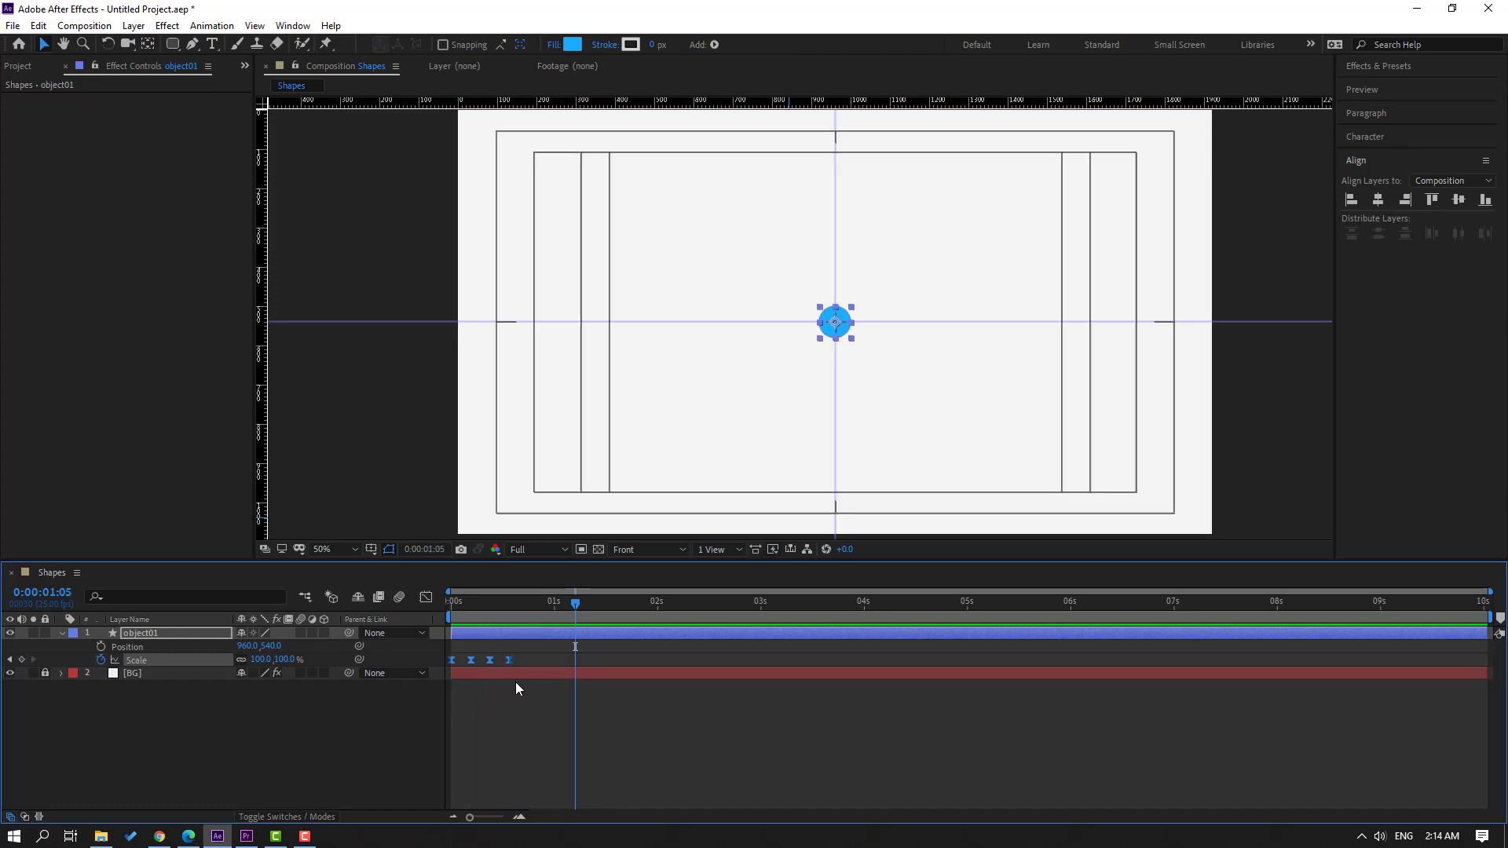
- Stretch the Scale keyframes slightly so the last one falls at 0:00:00:17, and preview the timing
{"action": "left_click_drag", "start_coordinate": [515, 662], "coordinate": [521, 662]}
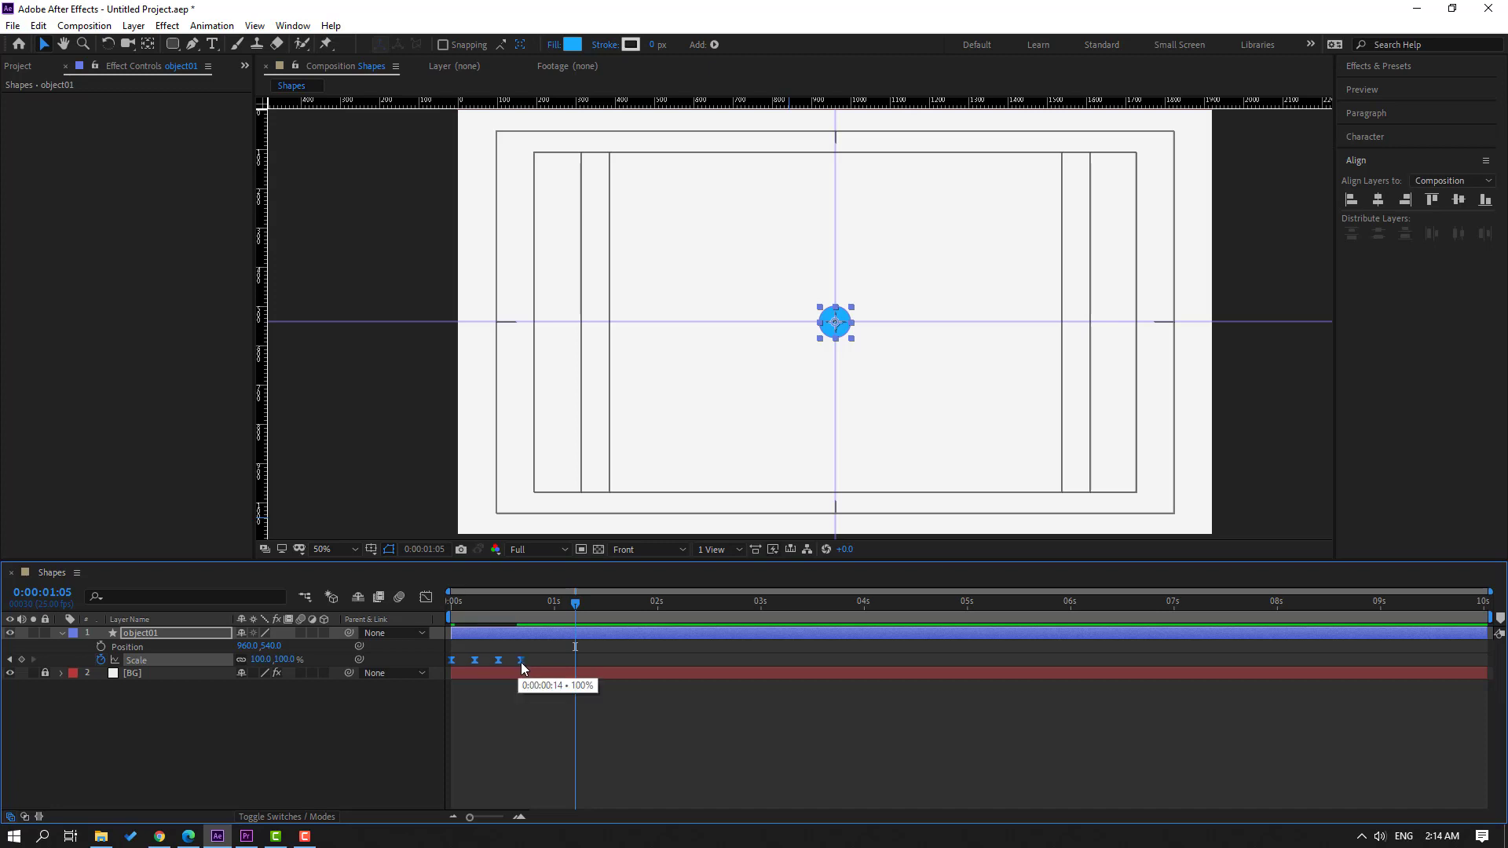
{"action": "key", "text": "space"}
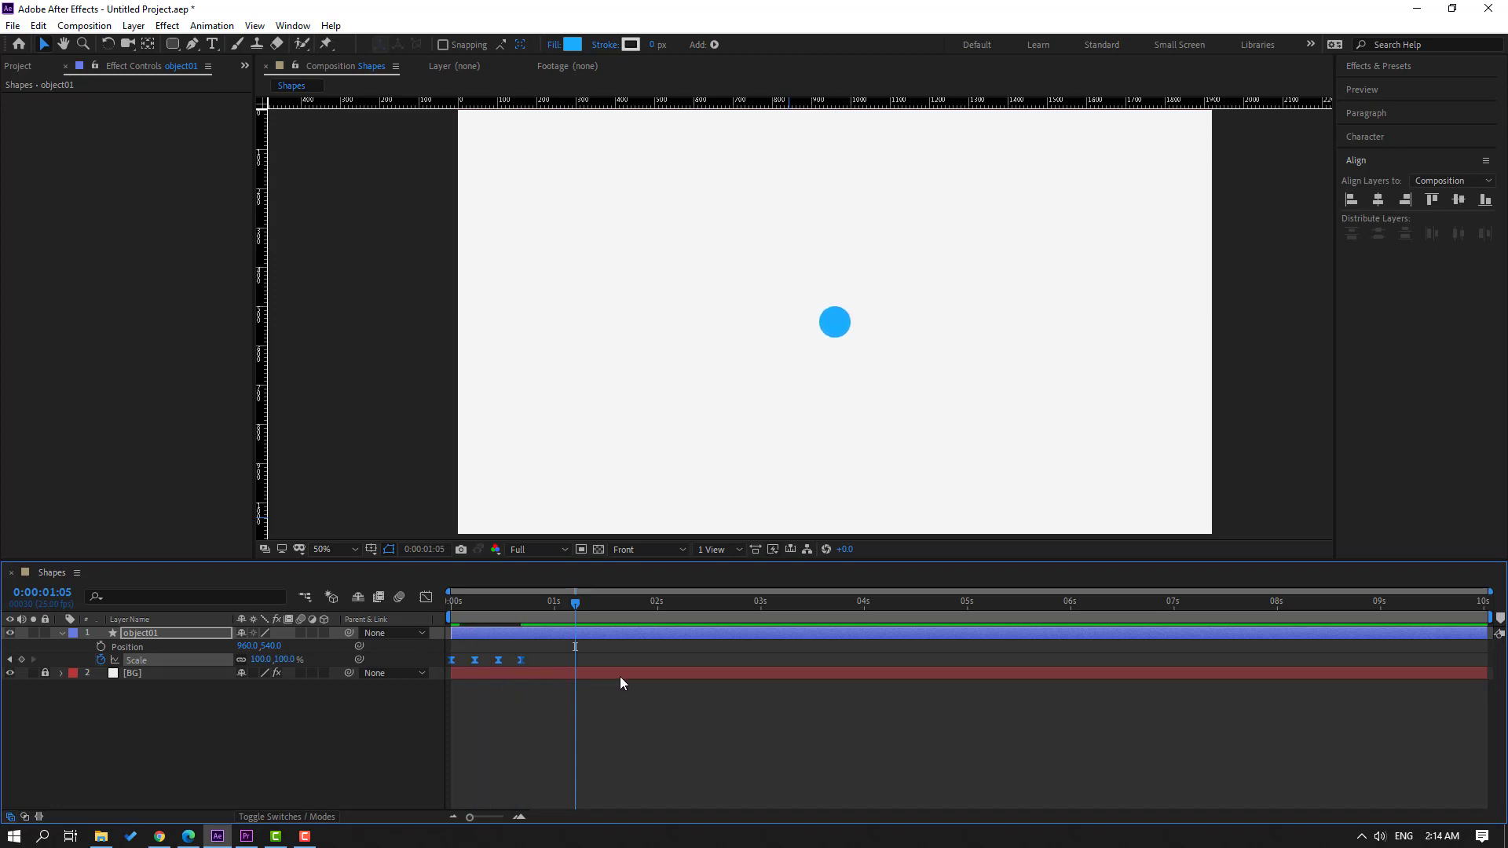
{"action": "key", "text": "space"}
{"action": "key", "text": "space"}
{"action": "key", "text": "space"}
{"action": "key", "text": "space"}
{"action": "key", "text": "space"}
- Start Position keyframing for object01 on the first frame, with the circle moved straight down below the composition's centre
{"action": "left_click_drag", "start_coordinate": [580, 603], "coordinate": [520, 605]}
{"action": "left_click", "coordinate": [139, 635]}
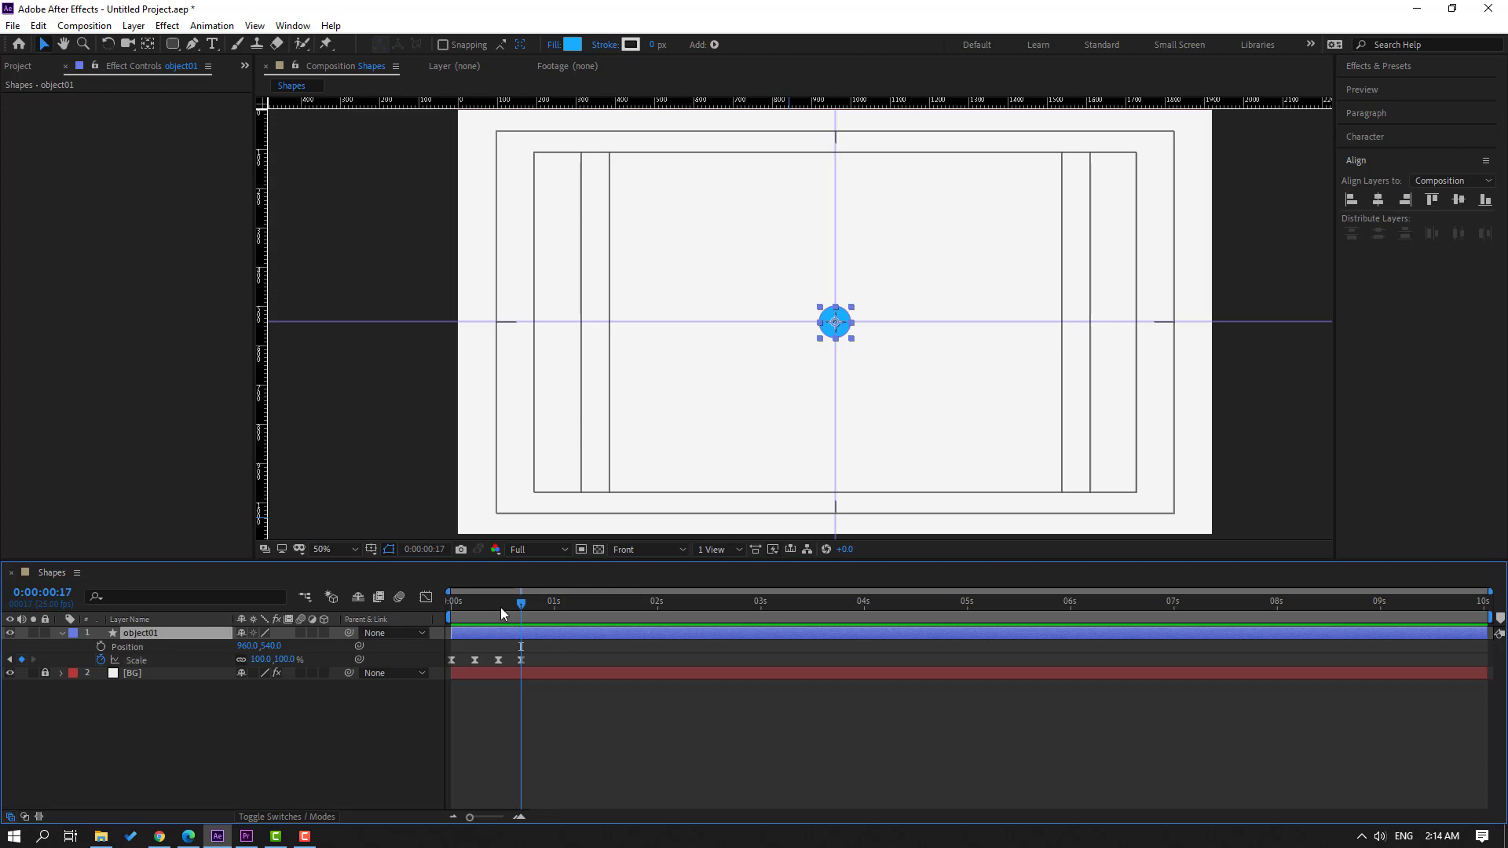
{"action": "key", "text": "Home"}
{"action": "left_click", "coordinate": [101, 647]}
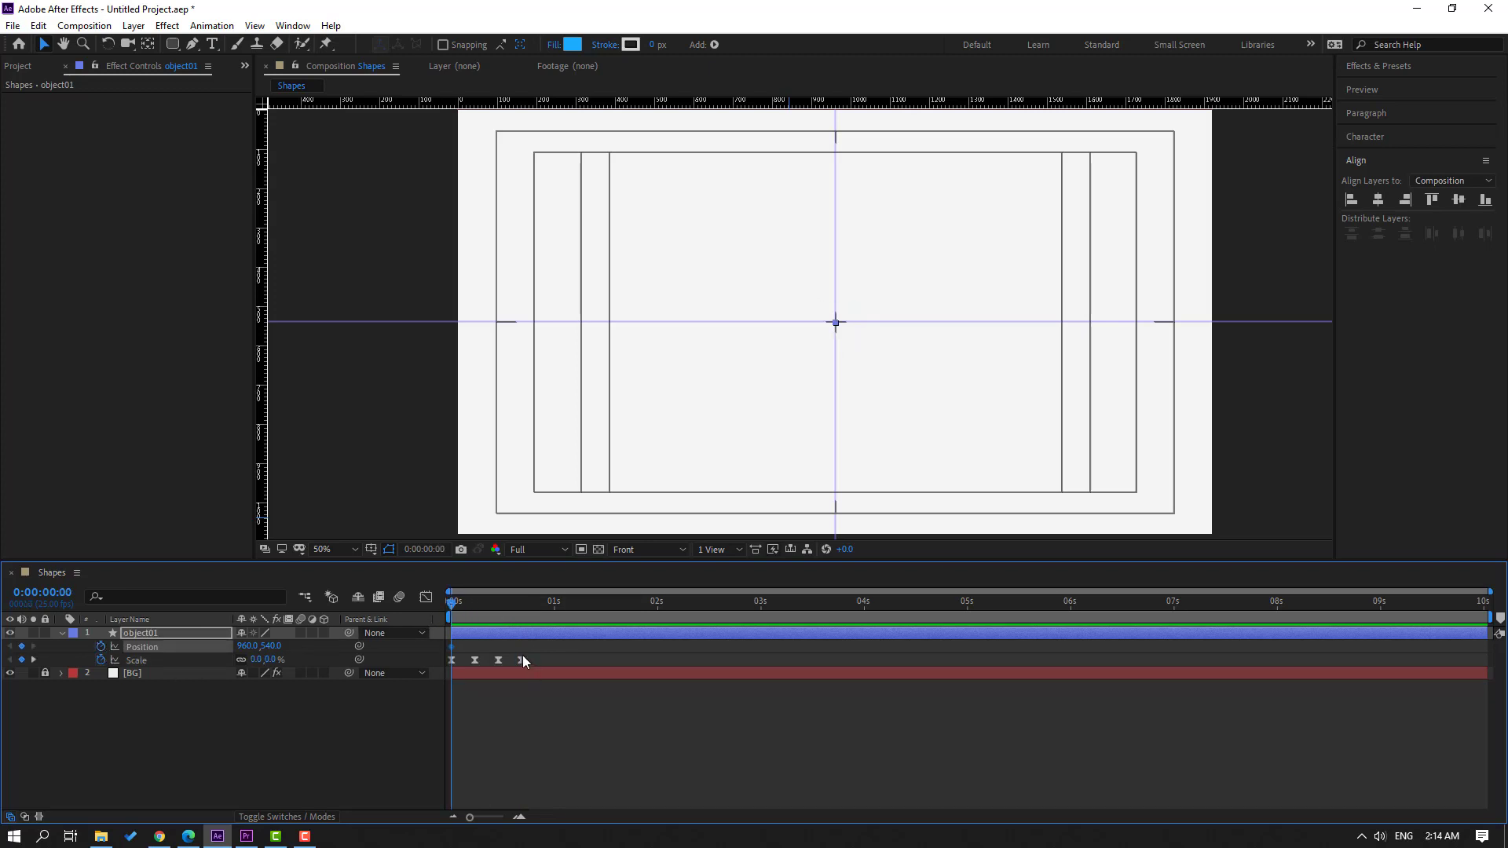
{"action": "left_click_drag", "start_coordinate": [270, 646], "coordinate": [332, 645]}
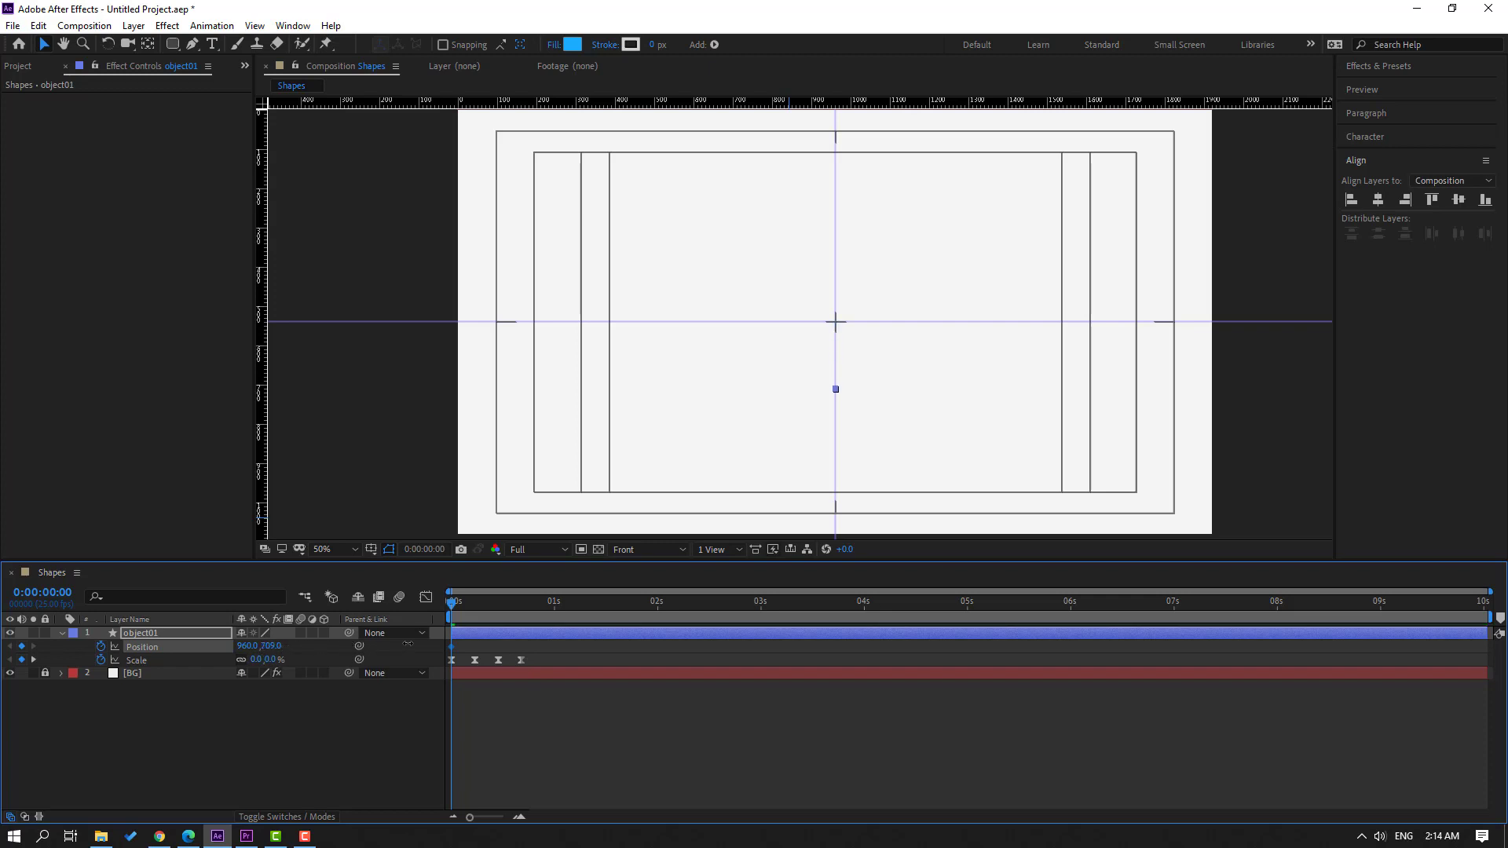
- Keyframe object01's vertical Position at 399 on the second Scale keyframe's time and at about 566 at 0:00:00:11
{"action": "left_click_drag", "start_coordinate": [459, 602], "coordinate": [474, 601]}
{"action": "left_click_drag", "start_coordinate": [274, 649], "coordinate": [179, 644]}
{"action": "left_click_drag", "start_coordinate": [483, 614], "coordinate": [497, 614]}
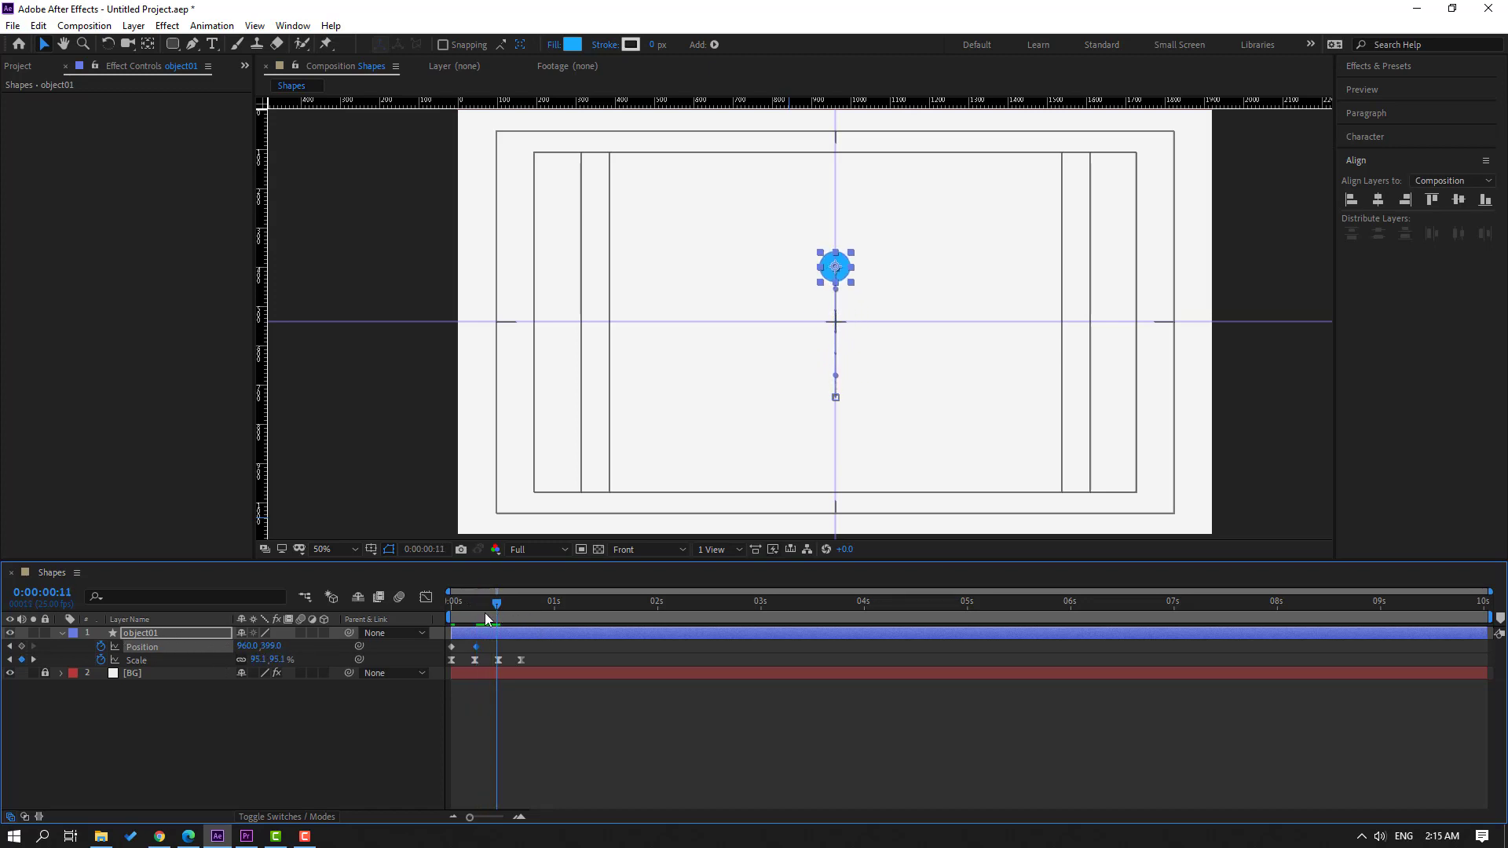
{"action": "left_click_drag", "start_coordinate": [275, 647], "coordinate": [411, 646]}
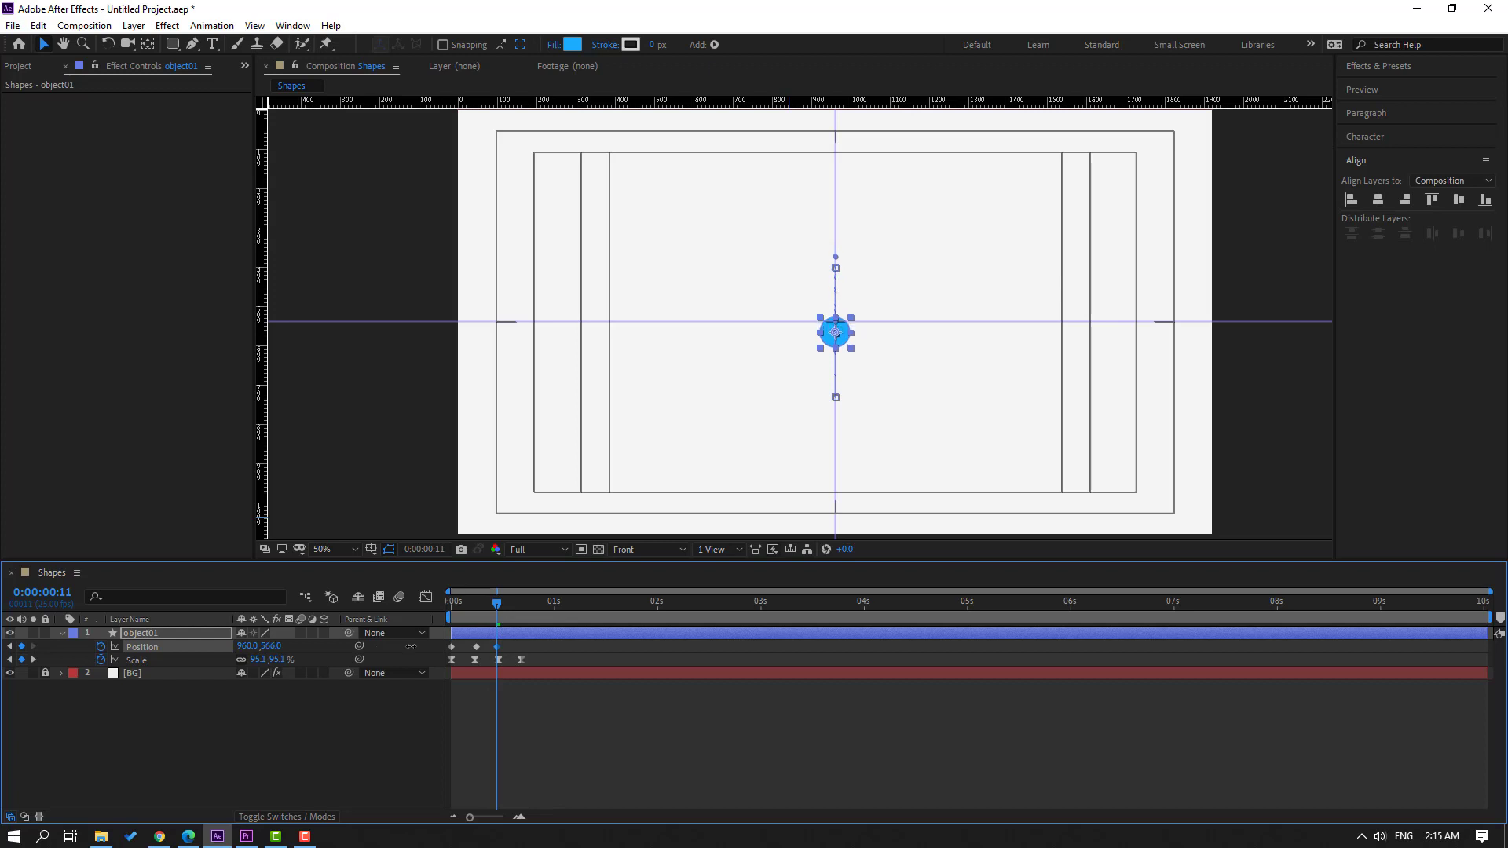
- Keyframe object01's vertical Position at 537 at 0:00:00:17 and preview the bounce
{"action": "left_click_drag", "start_coordinate": [509, 601], "coordinate": [522, 606]}
{"action": "left_click_drag", "start_coordinate": [278, 647], "coordinate": [255, 646]}
{"action": "left_click", "coordinate": [721, 738]}
{"action": "key", "text": "apostrophe"}
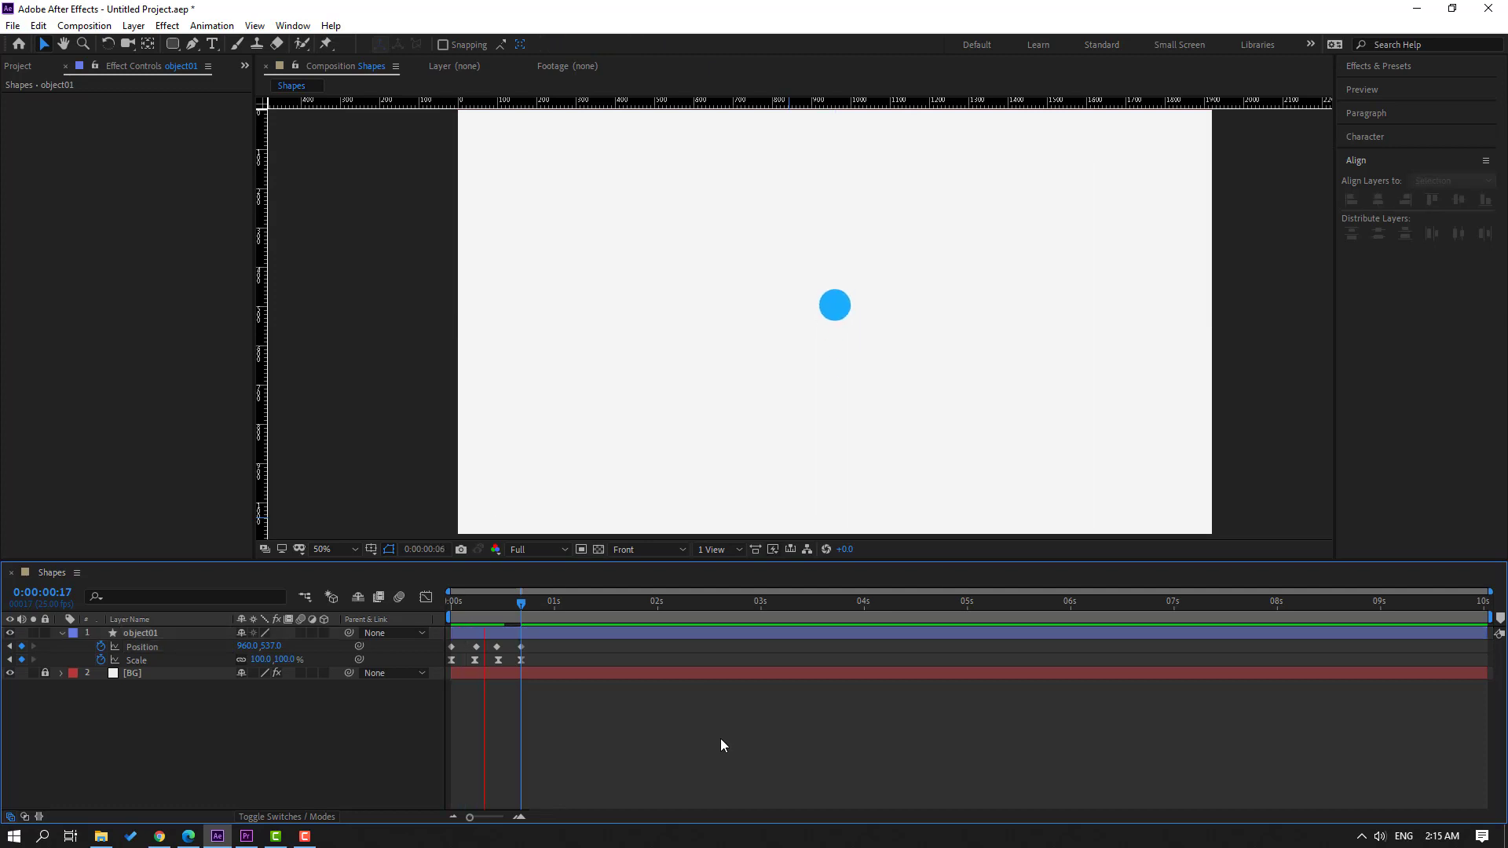
{"action": "key", "text": "apostrophe"}
- Apply Easy Ease to all of object01's Position keyframes and preview the motion
{"action": "left_click", "coordinate": [453, 646]}
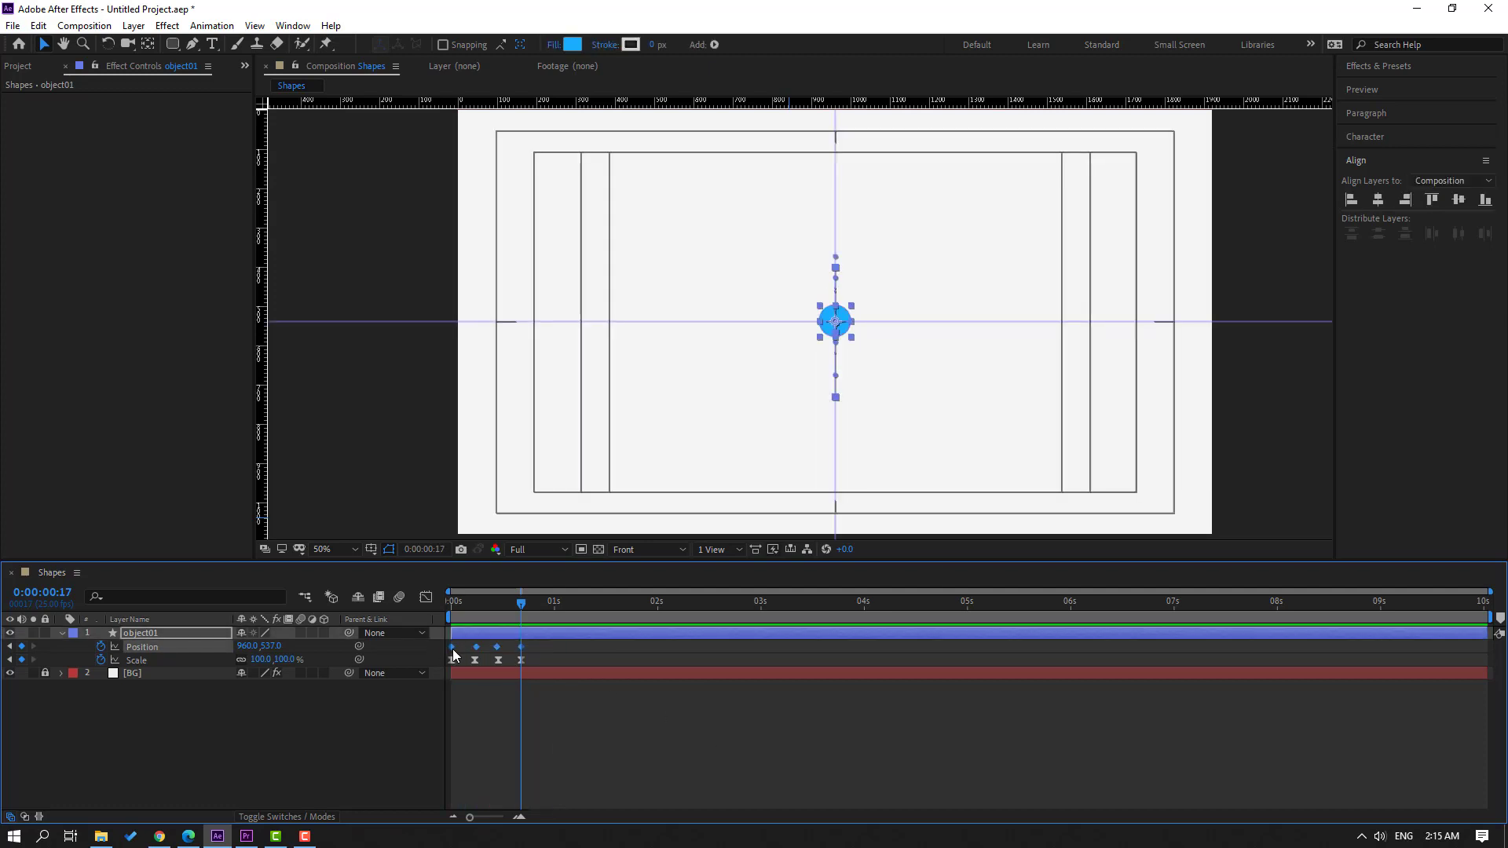
{"action": "right_click", "coordinate": [452, 649]}
{"action": "mouse_move", "coordinate": [549, 633]}
{"action": "left_click", "coordinate": [706, 688]}
{"action": "left_click", "coordinate": [680, 744]}
{"action": "key", "text": "space"}
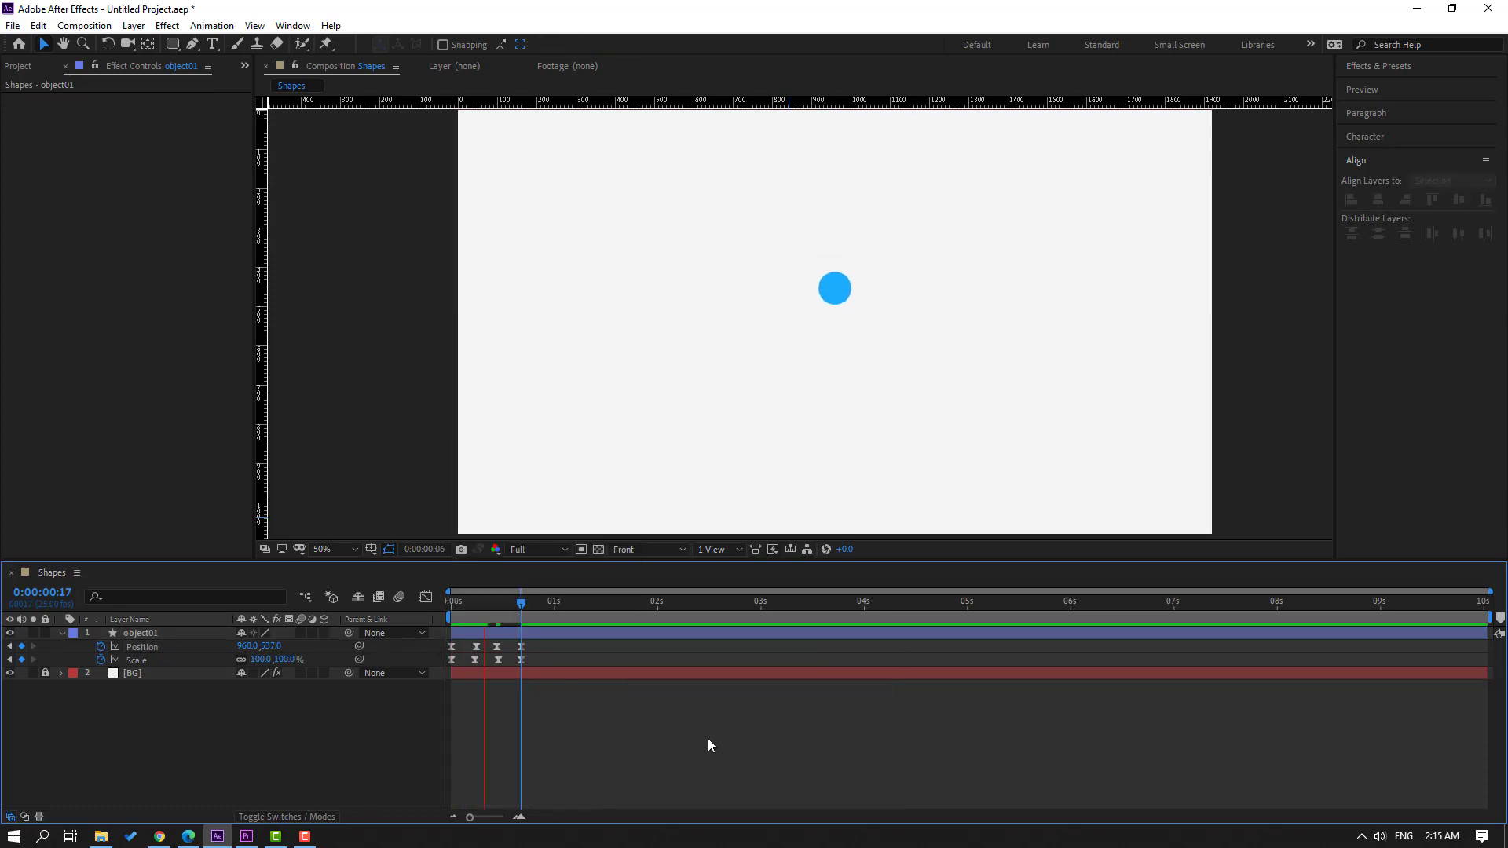
- Stretch all Position and Scale keyframes proportionally so the last pair falls just after one second, and preview the slower animation
{"action": "left_click", "coordinate": [541, 647]}
{"action": "left_click_drag", "start_coordinate": [541, 647], "coordinate": [428, 666]}
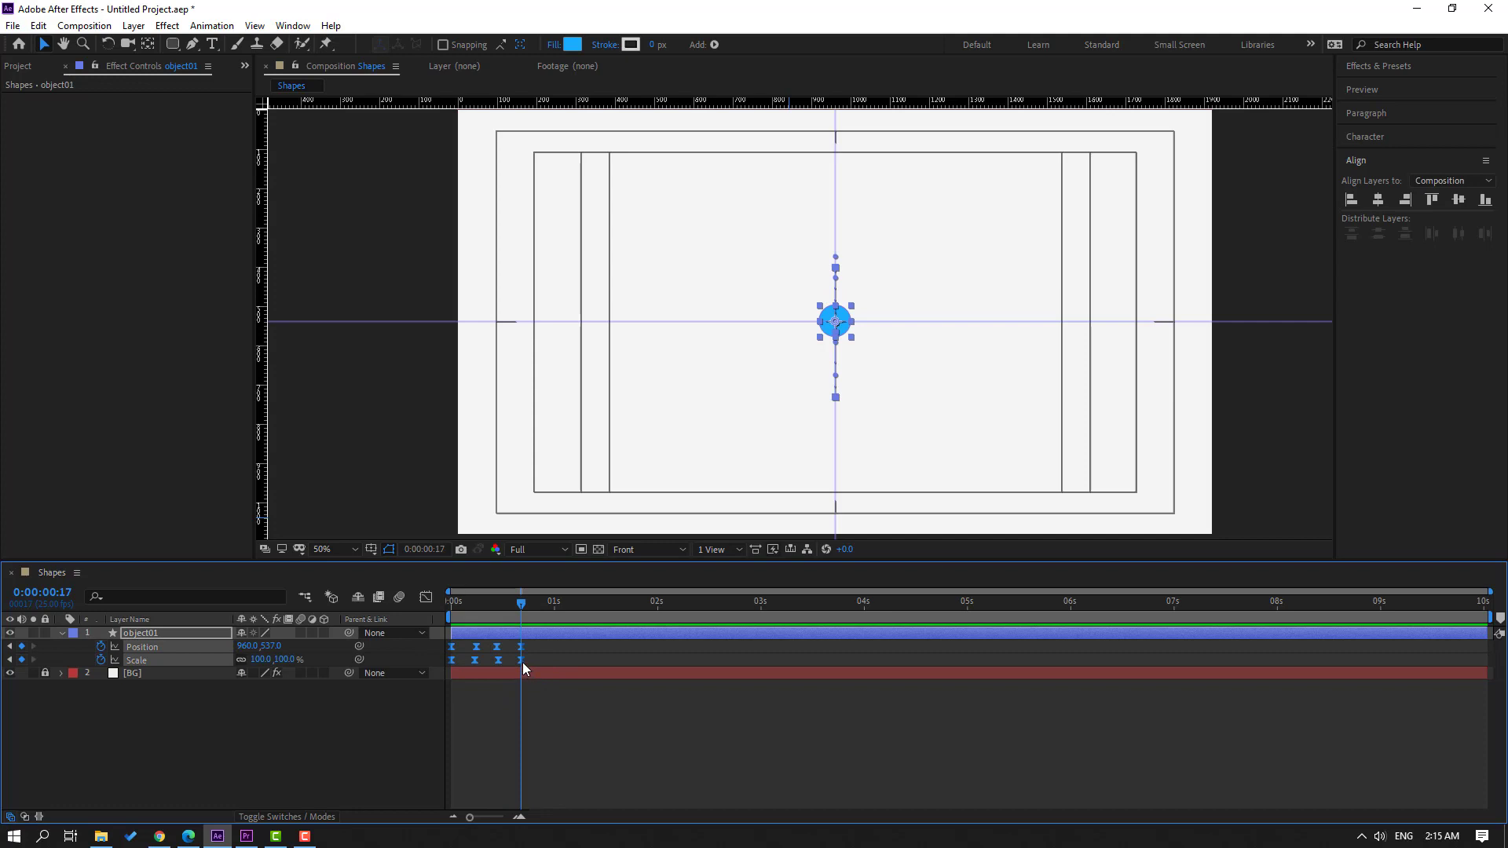
{"action": "left_click_drag", "start_coordinate": [521, 662], "coordinate": [570, 661]}
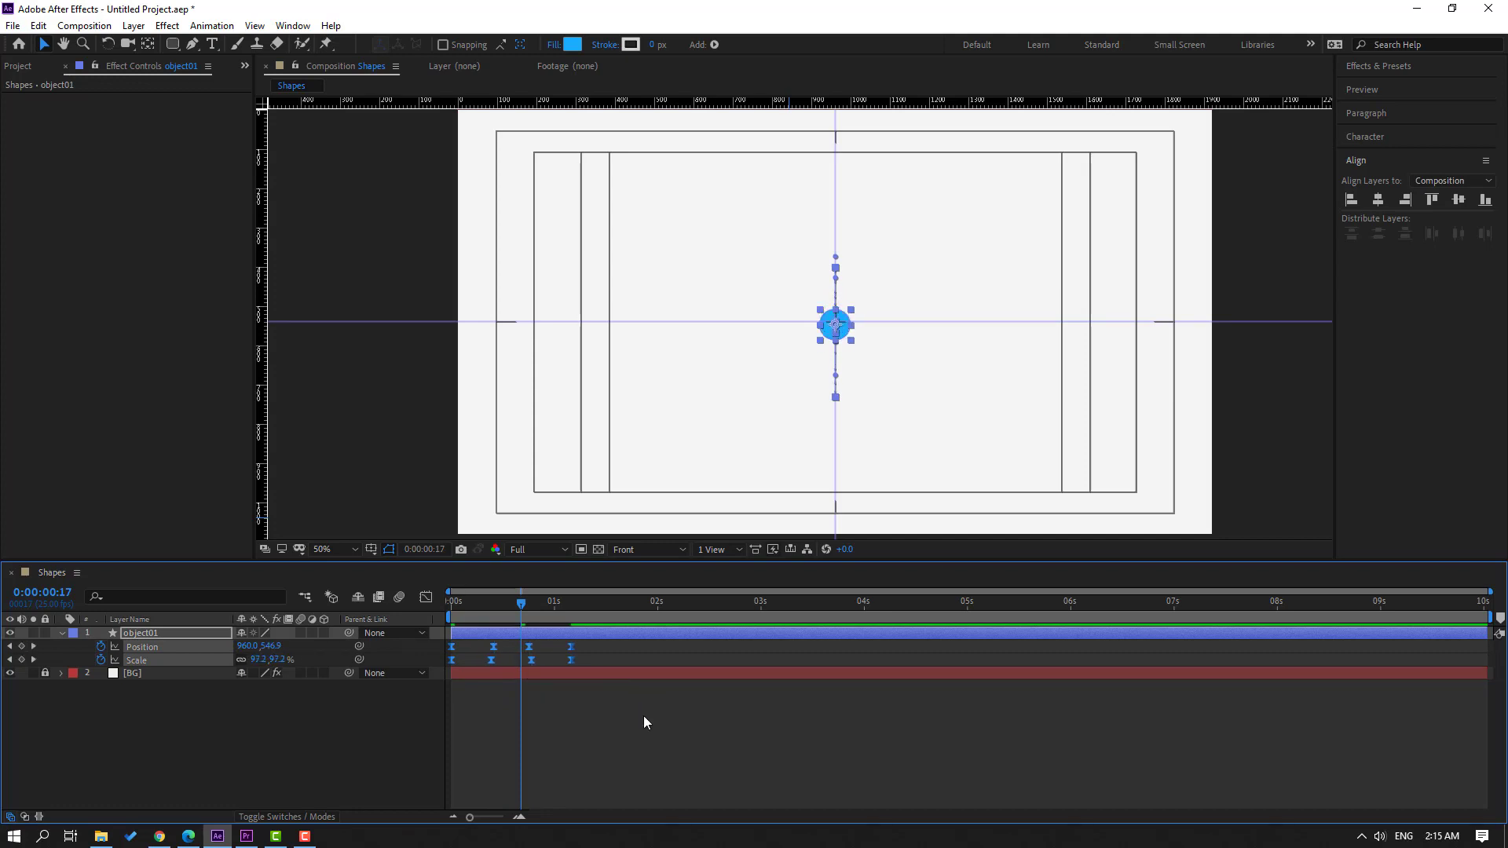
{"action": "key", "text": "space"}
{"action": "key", "text": "space"}
{"action": "key", "text": "space"}
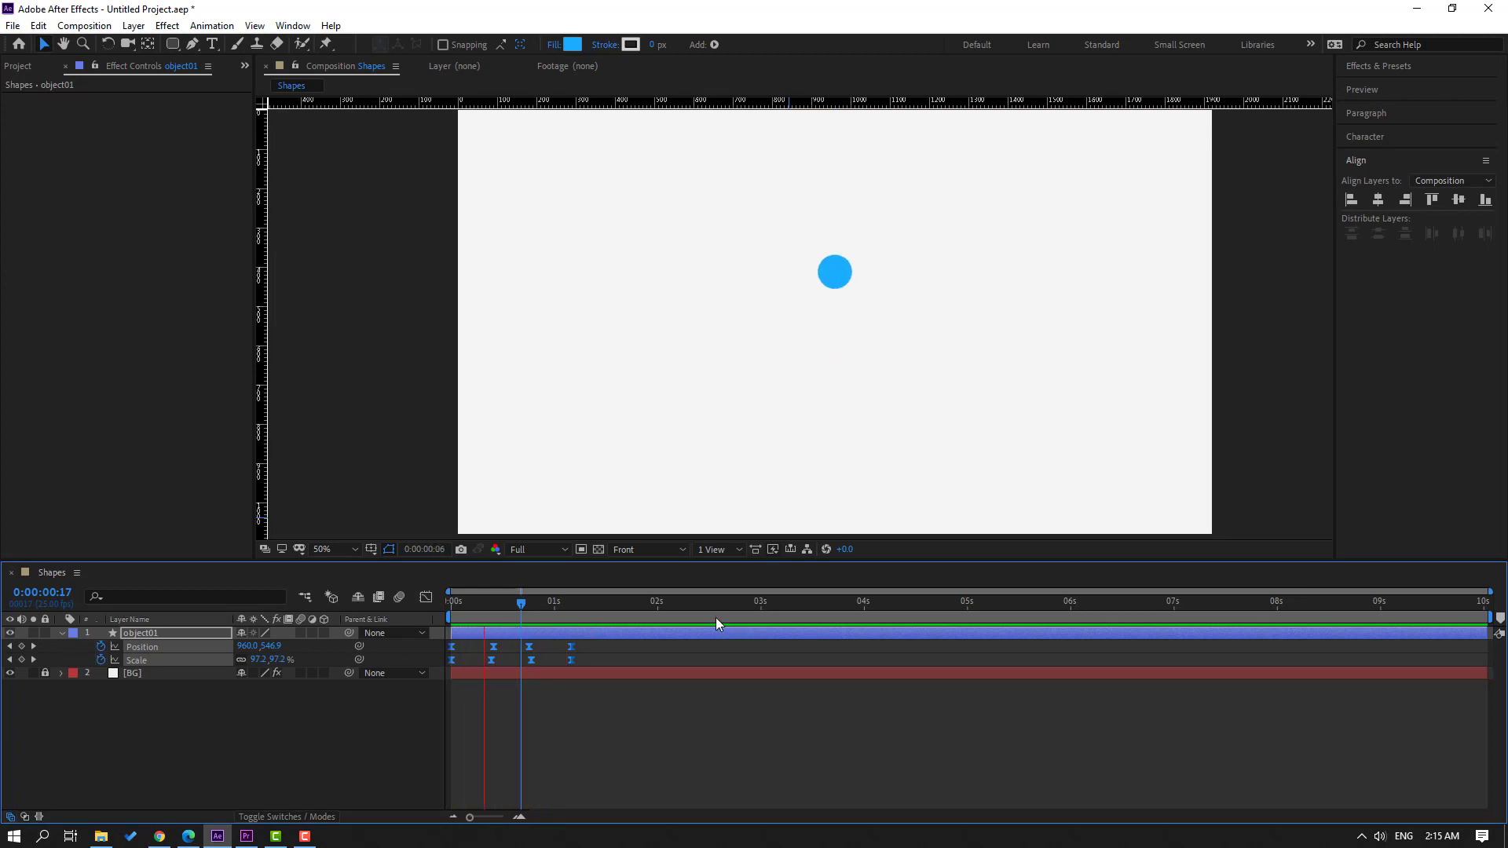
{"action": "key", "text": "space"}
- Move the current time to 0:00:01:03 and duplicate the object01 layer twice
{"action": "left_click_drag", "start_coordinate": [522, 604], "coordinate": [571, 615]}
{"action": "left_click", "coordinate": [203, 673]}
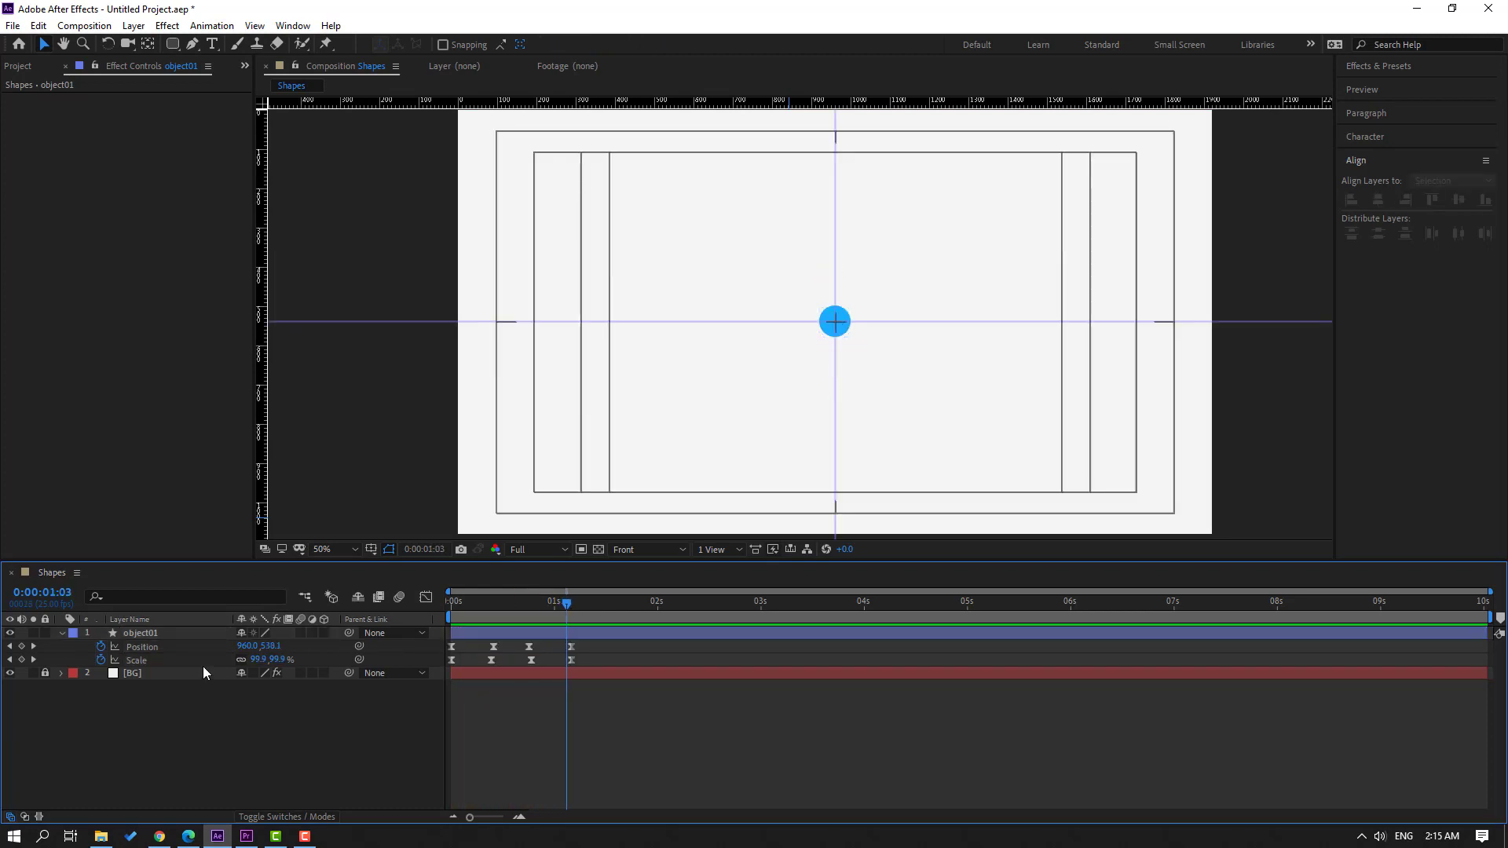
{"action": "left_click", "coordinate": [138, 634]}
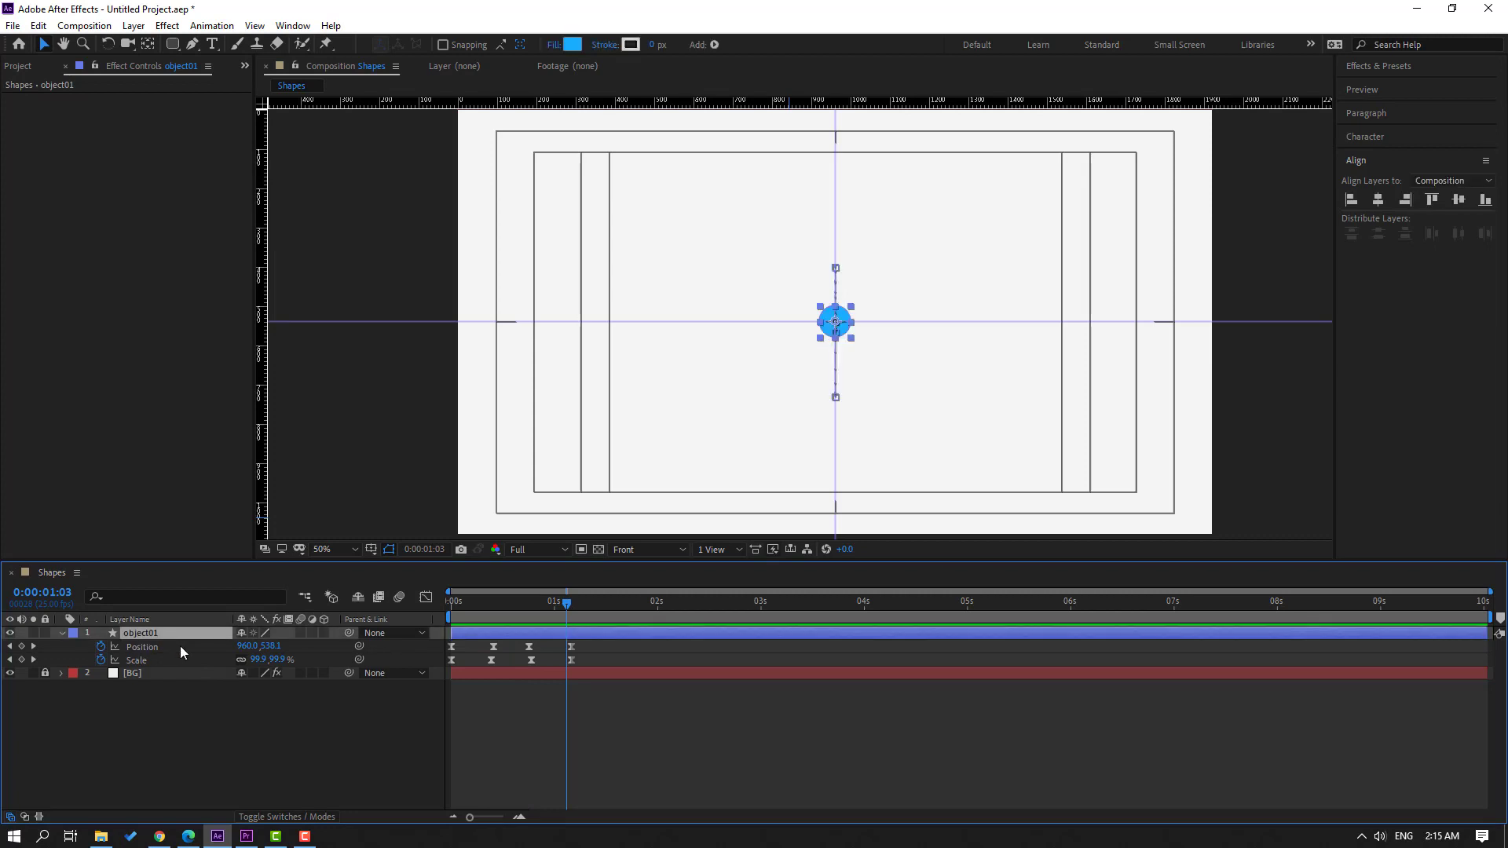
{"action": "key", "text": "ctrl+d"}
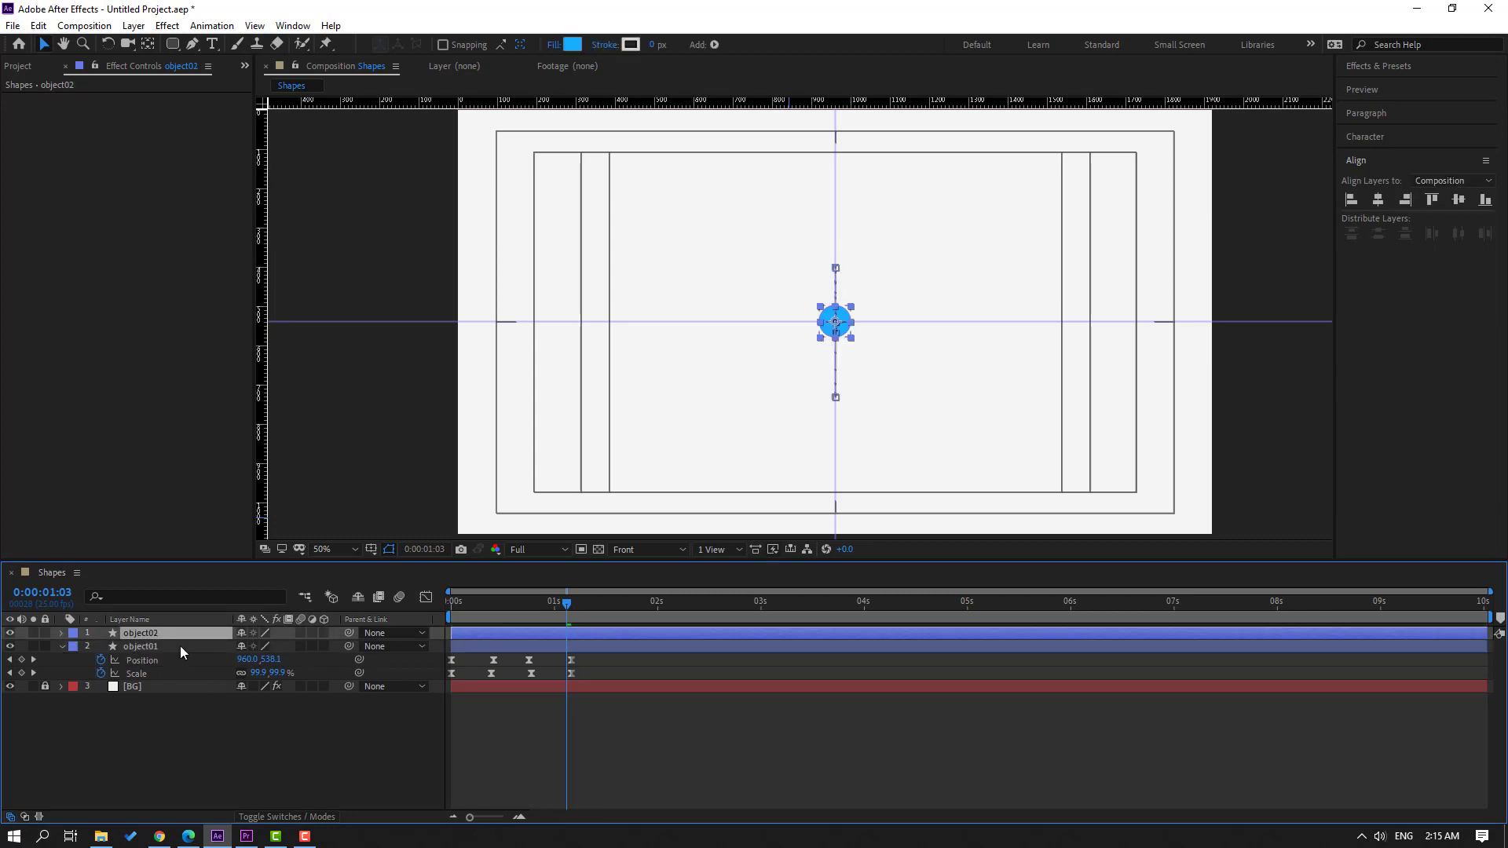
{"action": "key", "text": "ctrl+d"}
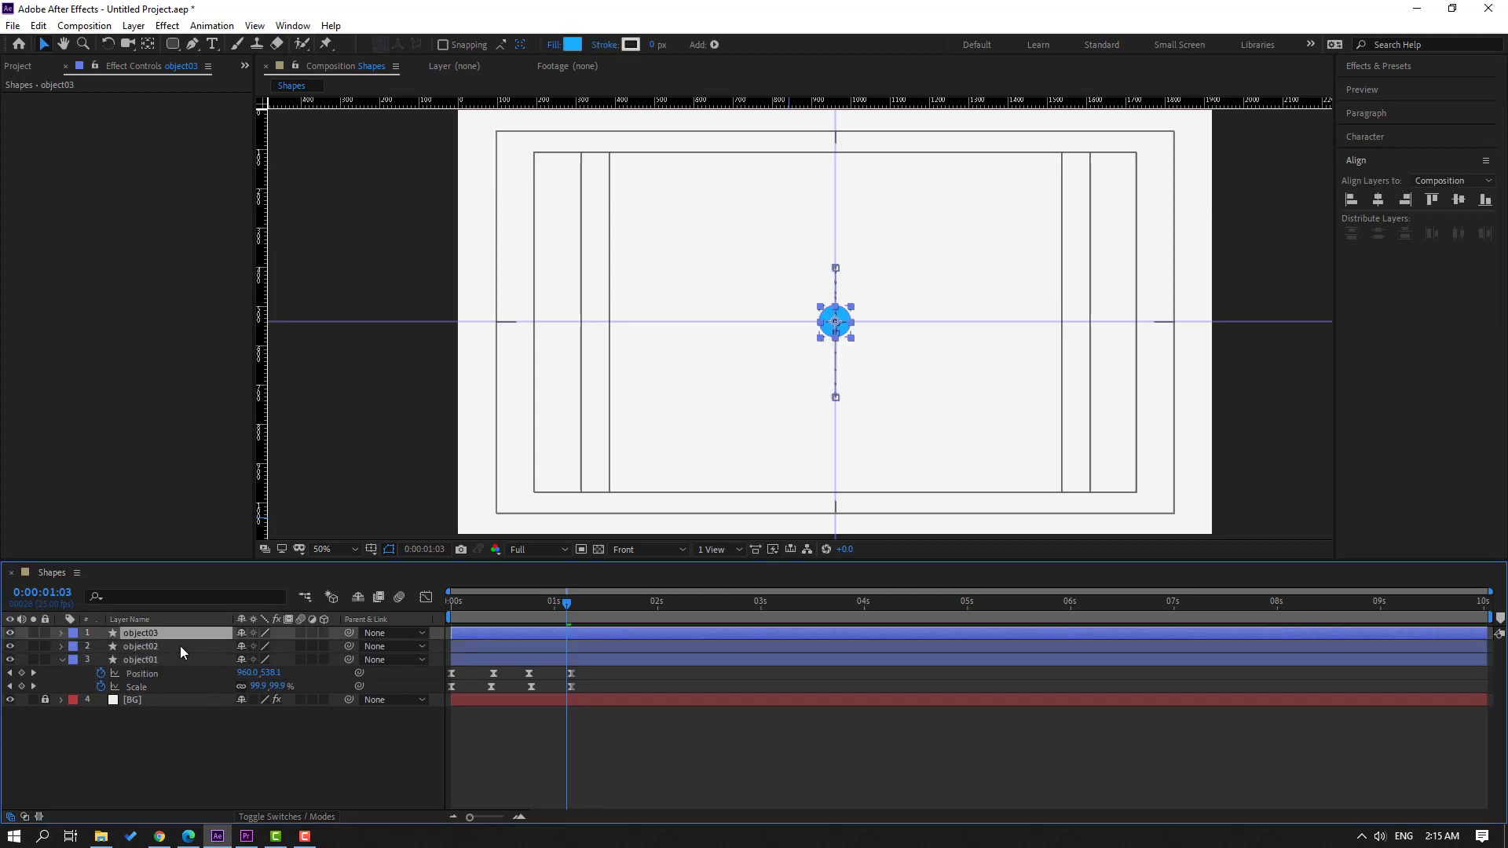
- Show only the Position property on the object01, object02 and object03 layers
{"action": "left_click", "coordinate": [134, 651]}
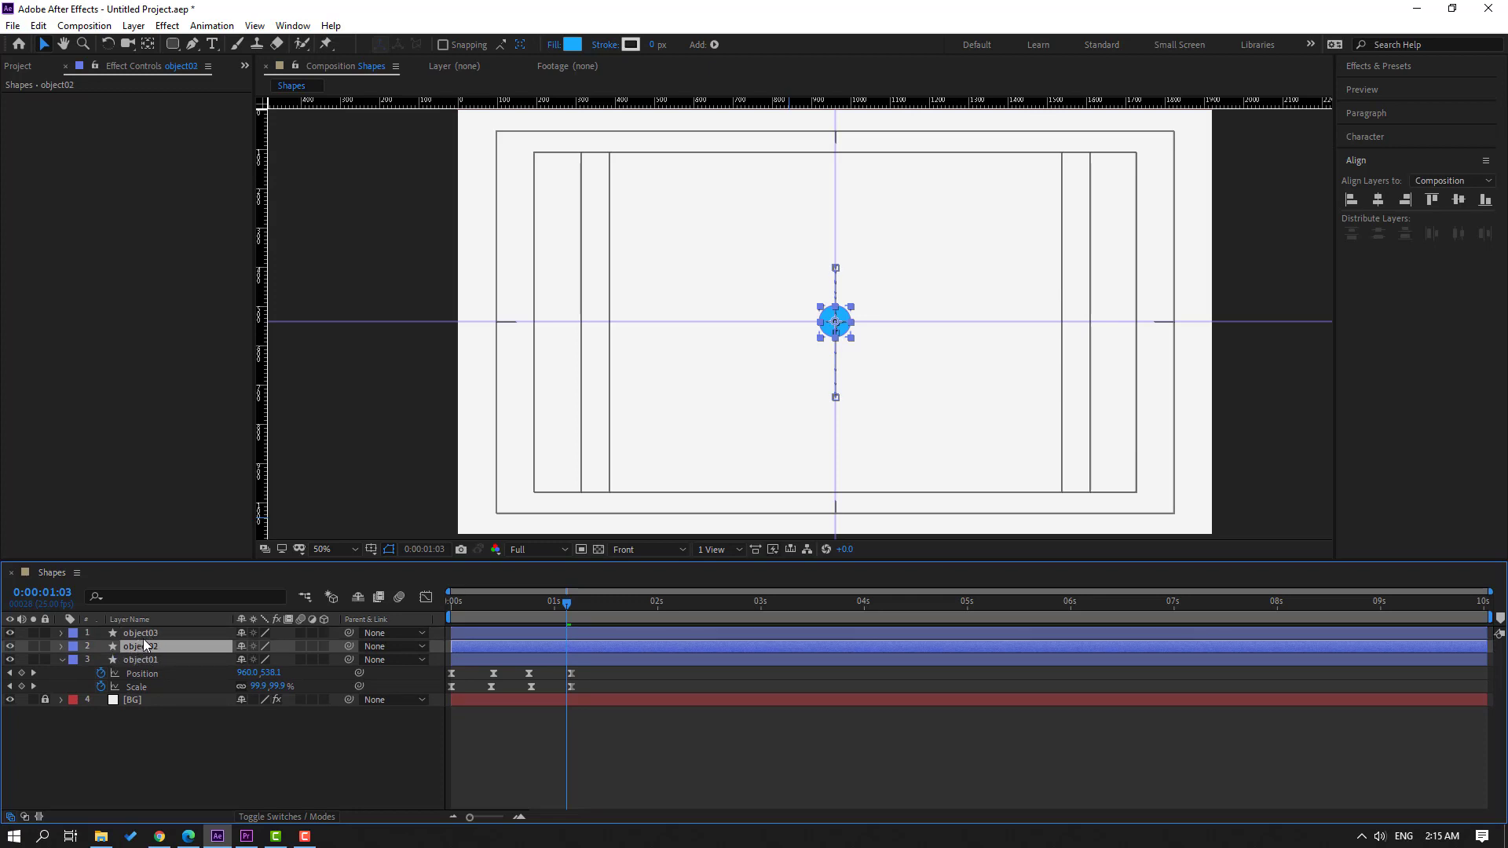
{"action": "left_click", "coordinate": [153, 633], "text": "shift"}
{"action": "key", "text": "p"}
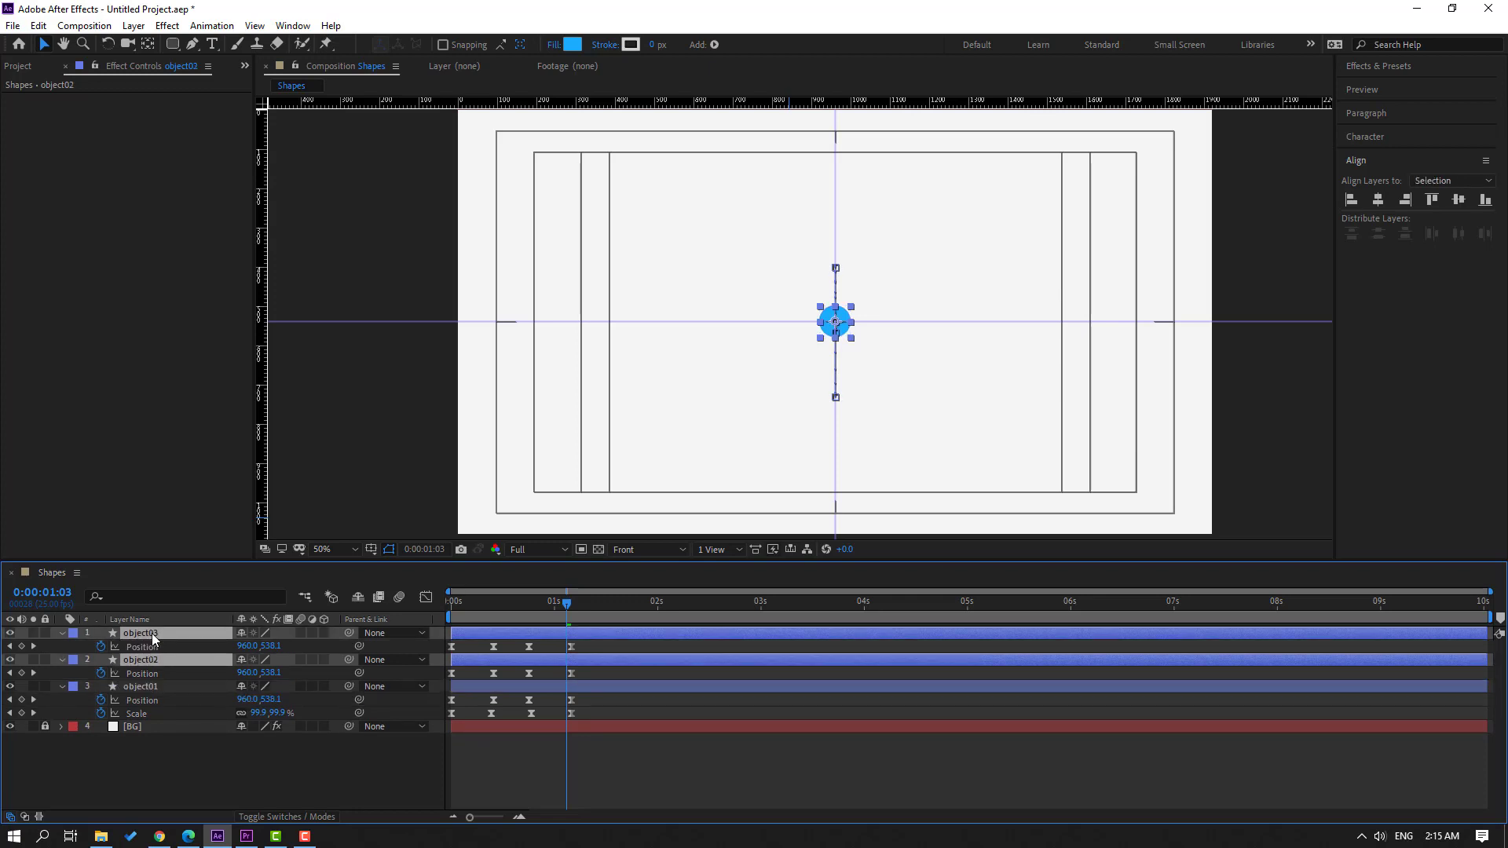
{"action": "left_click", "coordinate": [138, 690]}
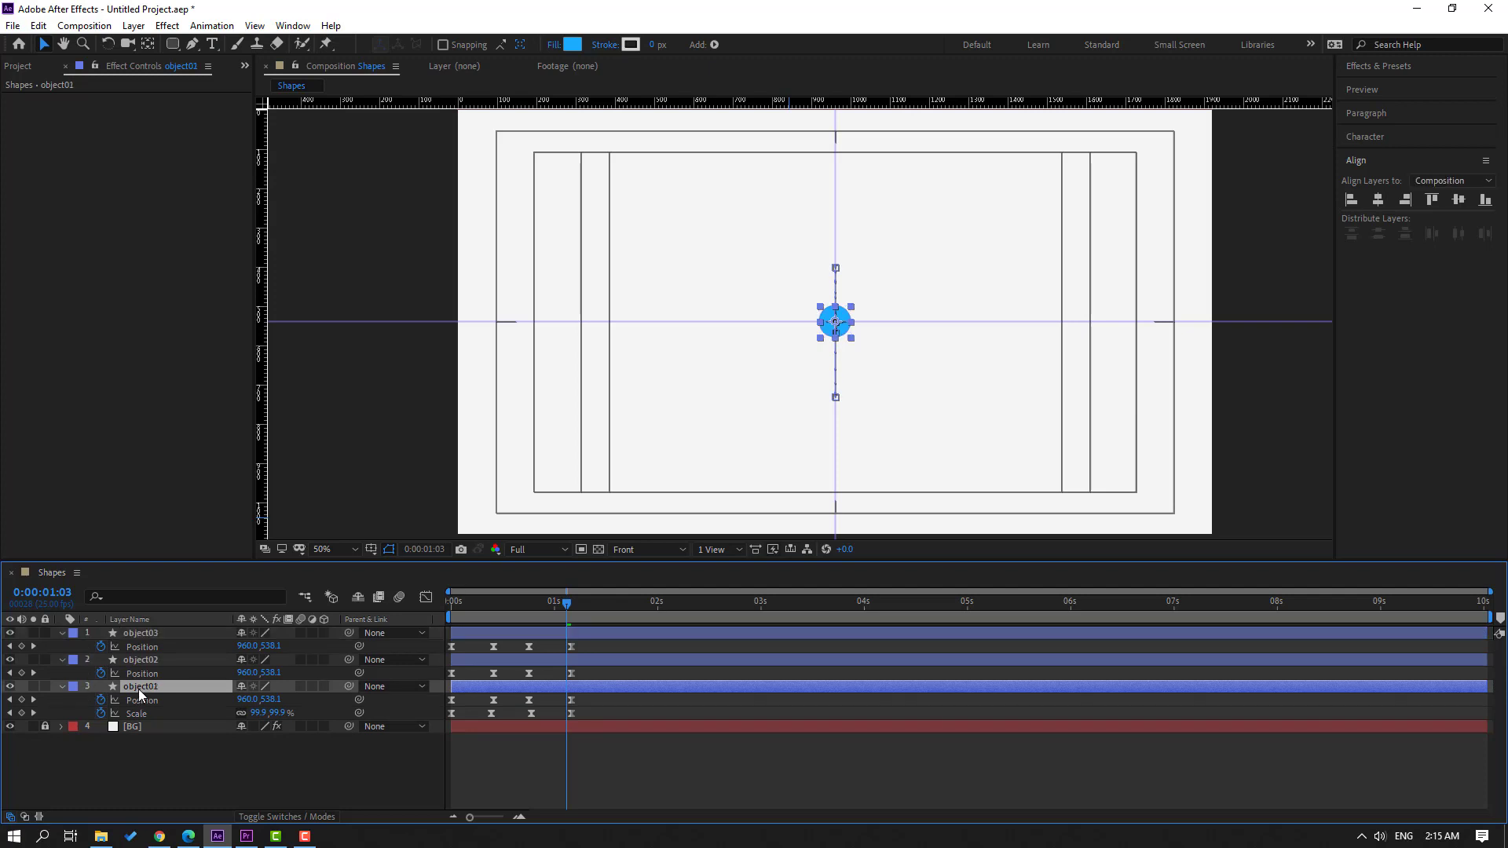
{"action": "key", "text": "p"}
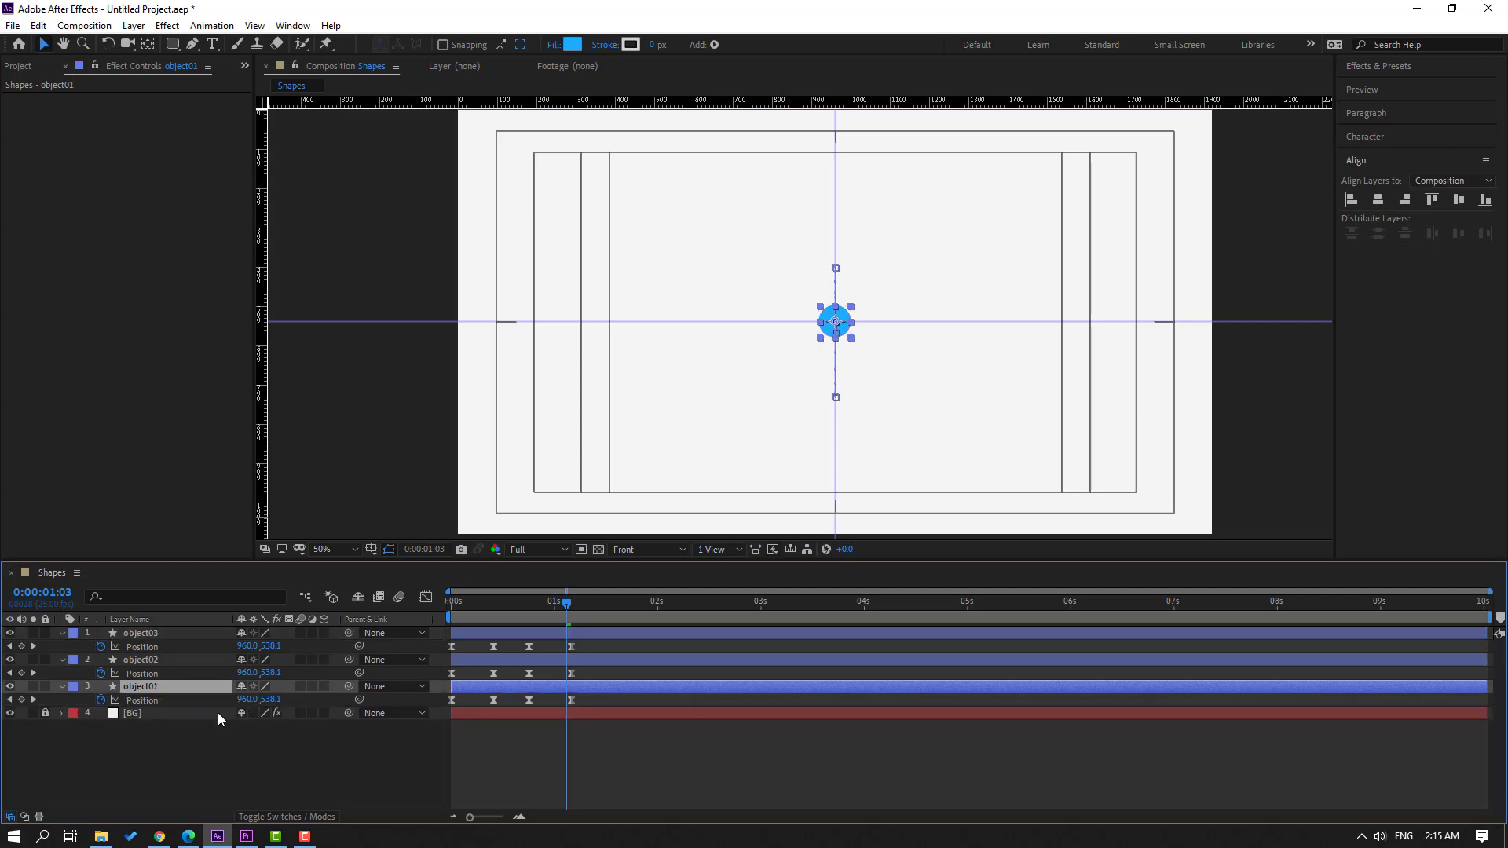
- Add a Position keyframe holding the current position to all three circle layers at 0:00:01:19
{"action": "left_click_drag", "start_coordinate": [557, 617], "coordinate": [633, 610]}
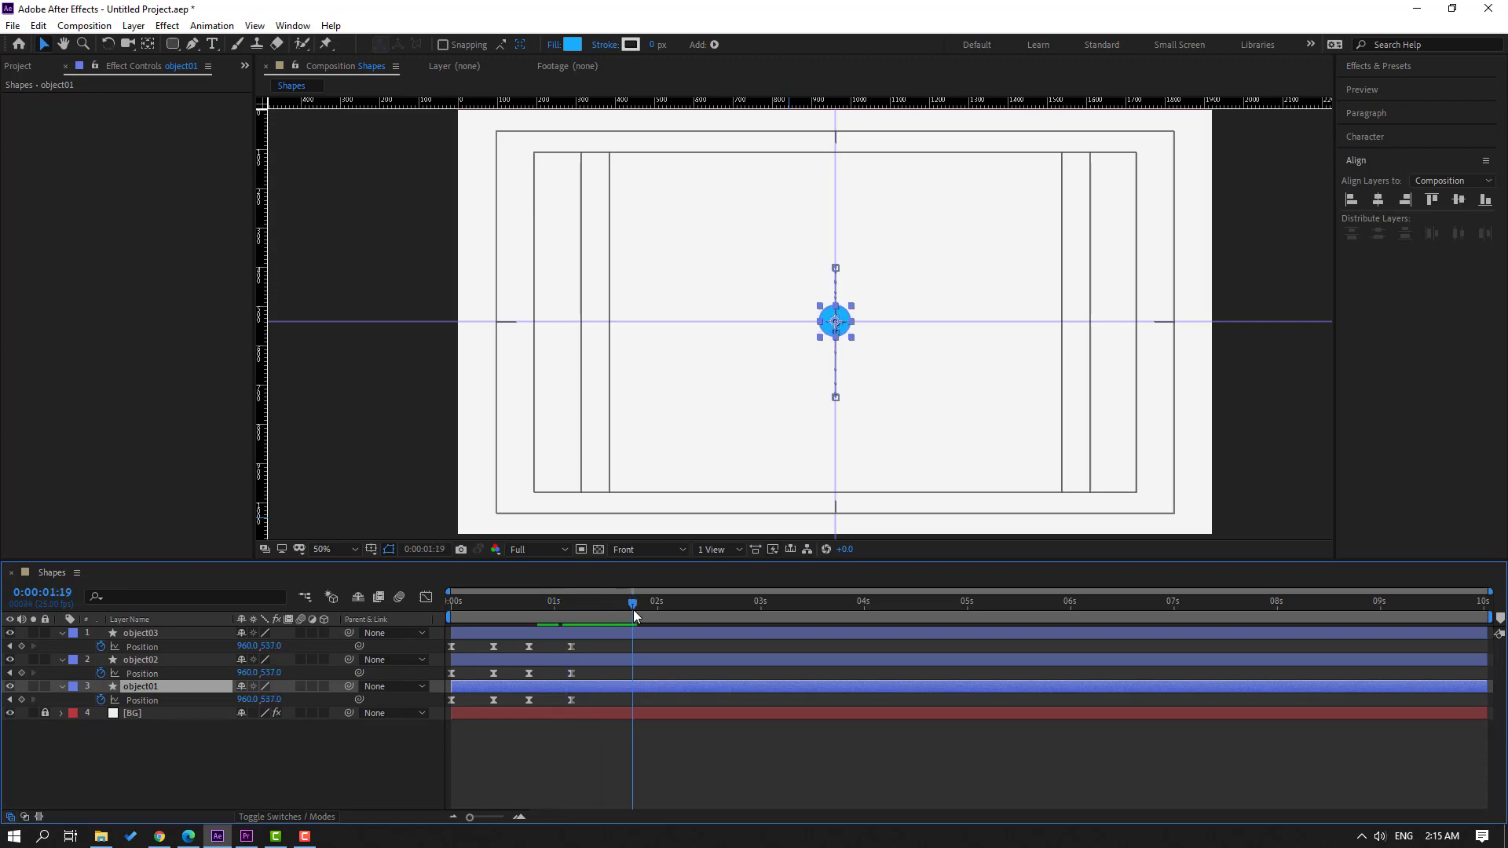
{"action": "key", "text": "ctrl+a"}
{"action": "left_click", "coordinate": [22, 699]}
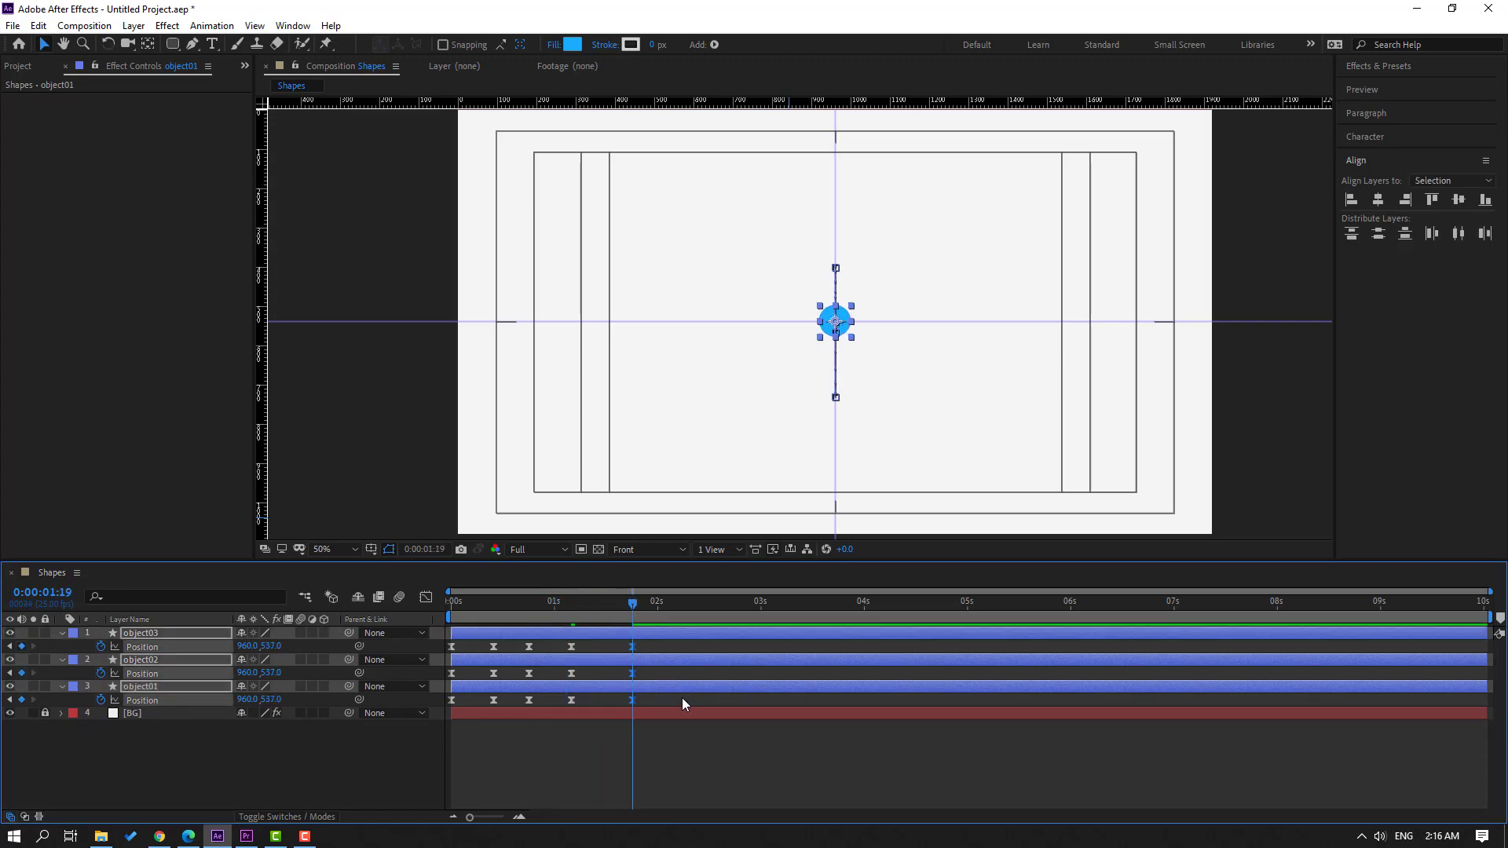
- Move the current time to 0:00:02:12 and set object03's X position to 1502, keeping Y at 537
{"action": "left_click_drag", "start_coordinate": [640, 610], "coordinate": [709, 613]}
{"action": "left_click", "coordinate": [230, 766]}
{"action": "left_click", "coordinate": [146, 633]}
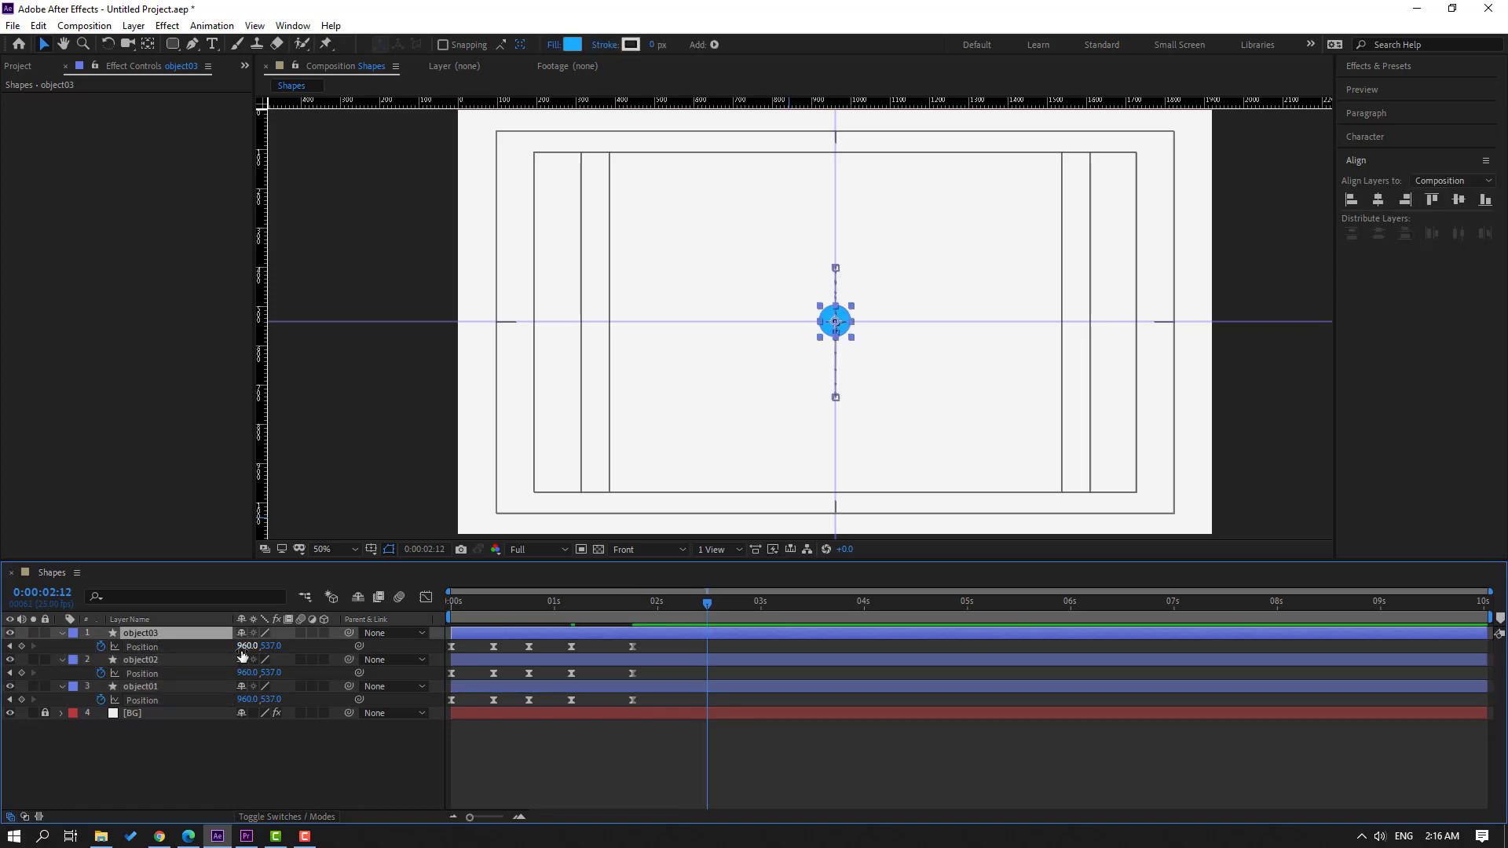
{"action": "left_click_drag", "start_coordinate": [248, 646], "coordinate": [668, 645]}
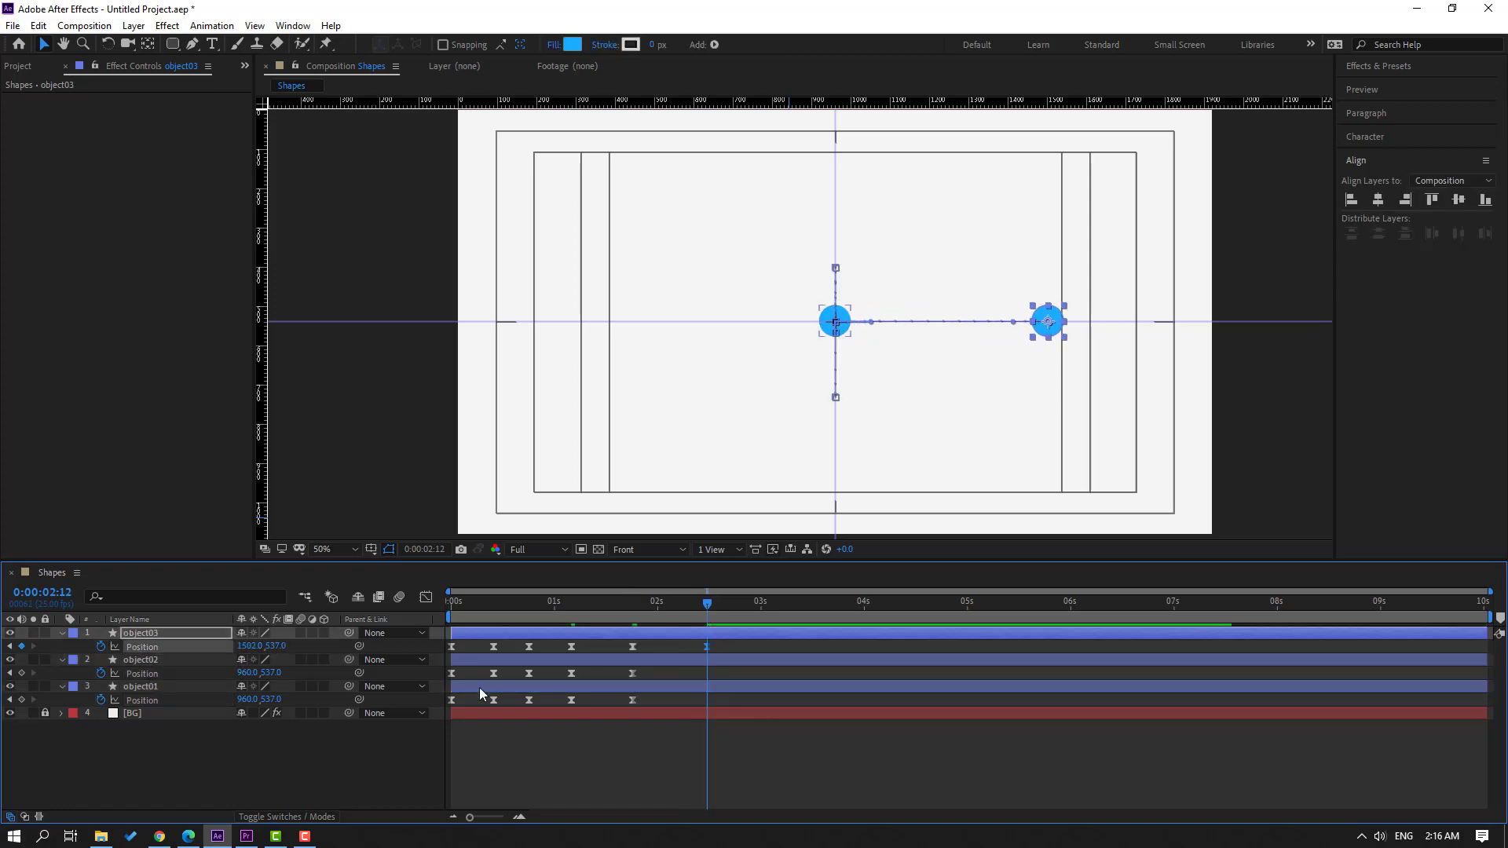
- Set object02's X position to 428 at 0:00:02:12, mirroring object03's movement, and preview the animation
{"action": "left_click", "coordinate": [129, 662]}
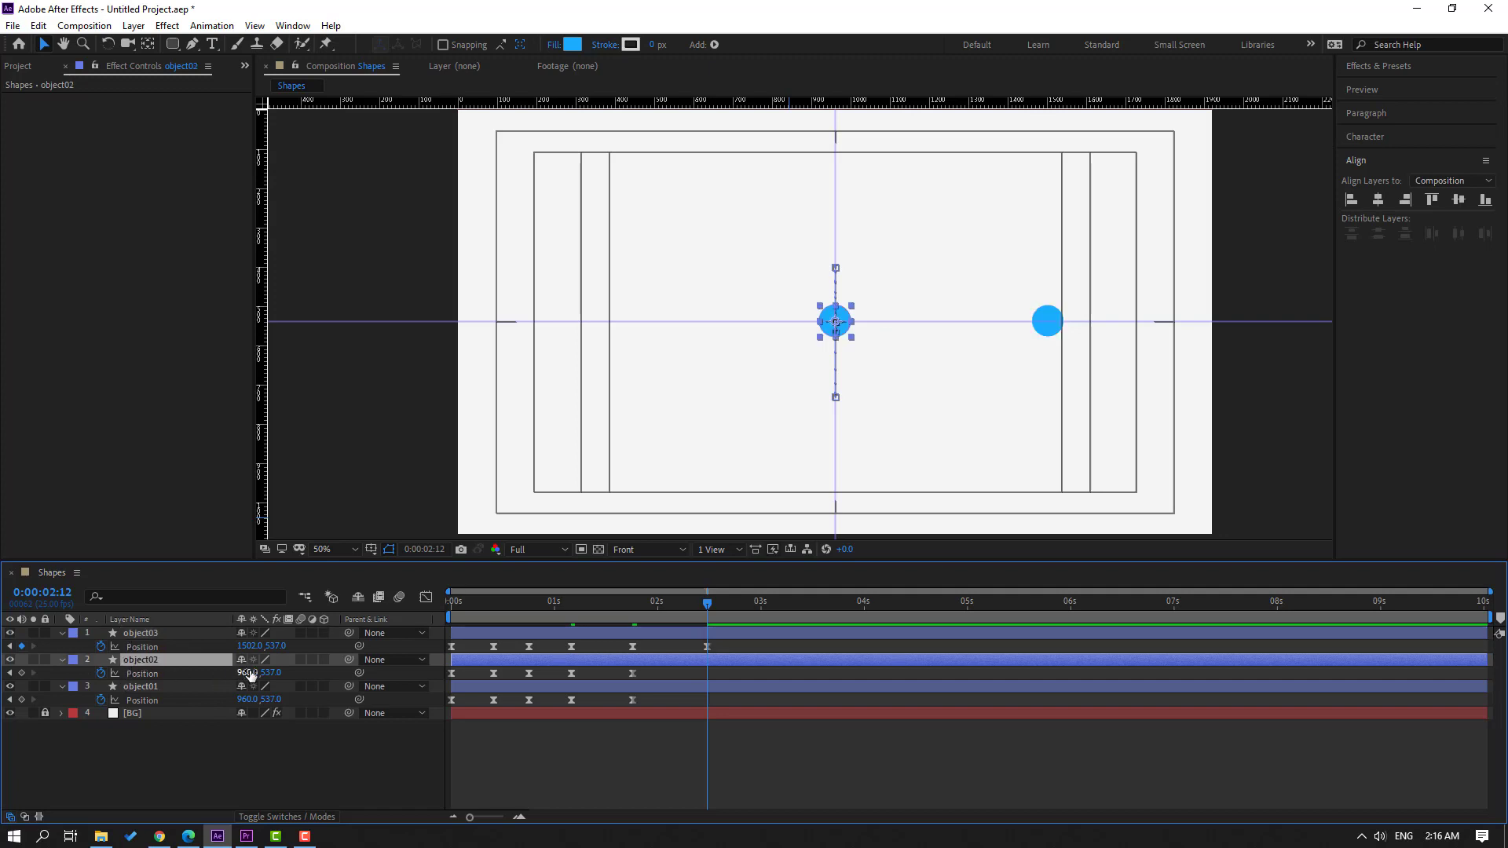
{"action": "left_click_drag", "start_coordinate": [249, 673], "coordinate": [92, 685]}
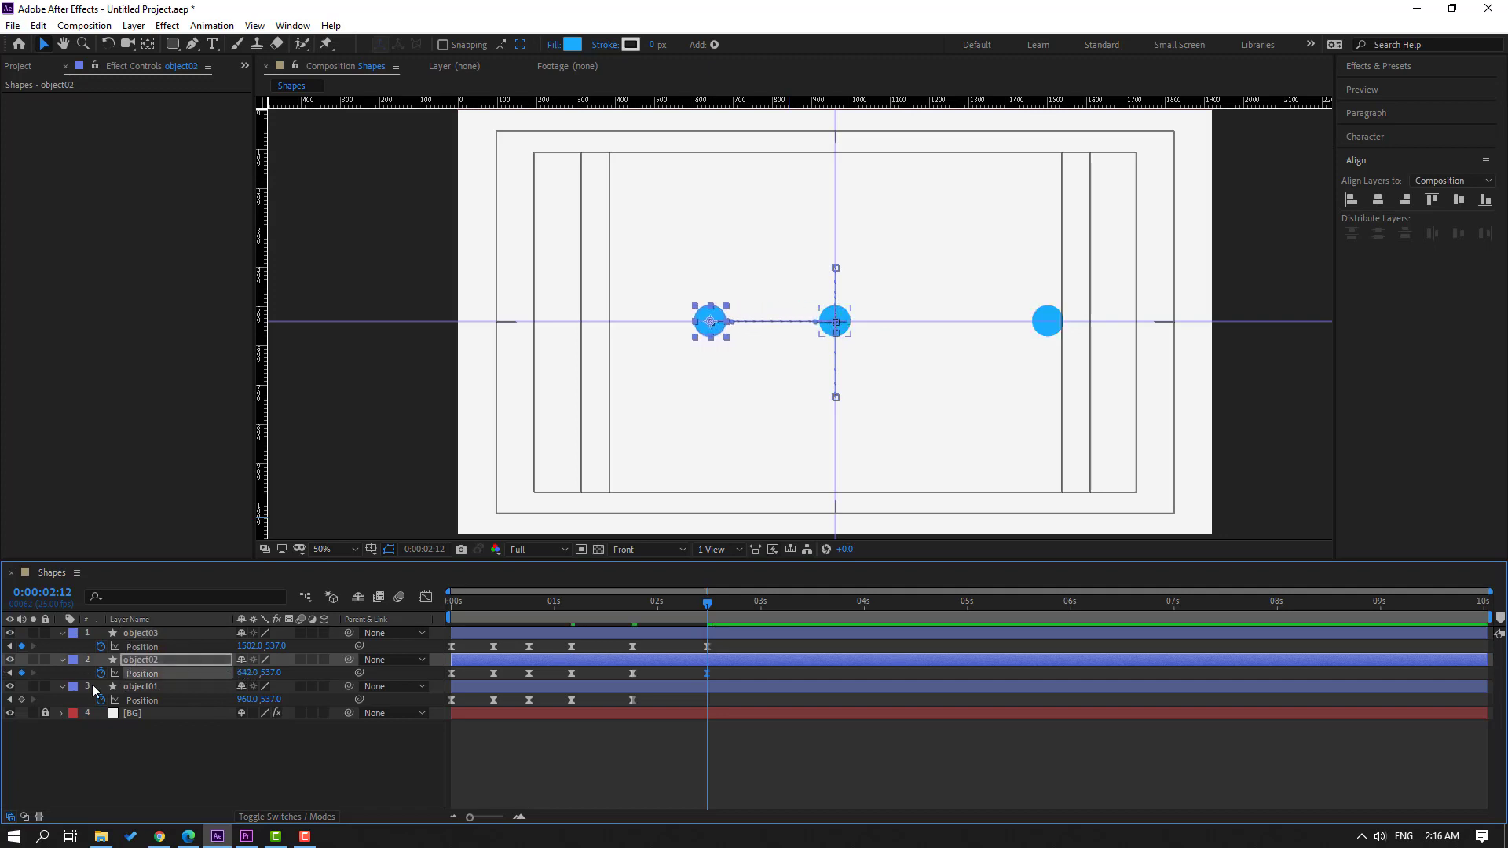
{"action": "left_click_drag", "start_coordinate": [254, 677], "coordinate": [81, 666]}
{"action": "left_click", "coordinate": [804, 784]}
{"action": "key", "text": "space"}
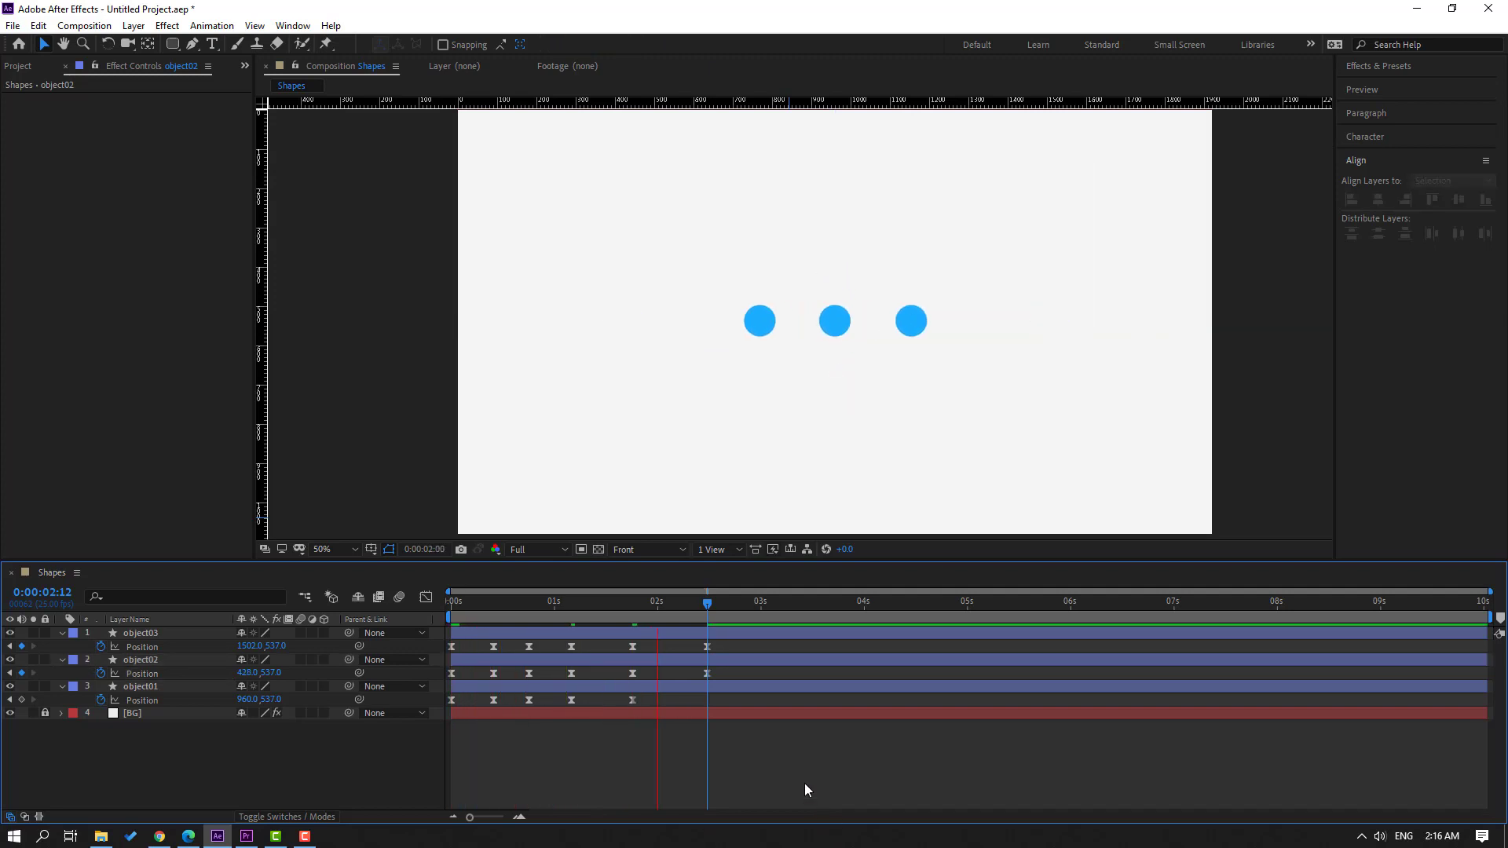
- Shift the outward-movement Position keyframes of all three circles earlier so they begin at about 1.5 seconds, and preview
{"action": "left_click", "coordinate": [692, 666]}
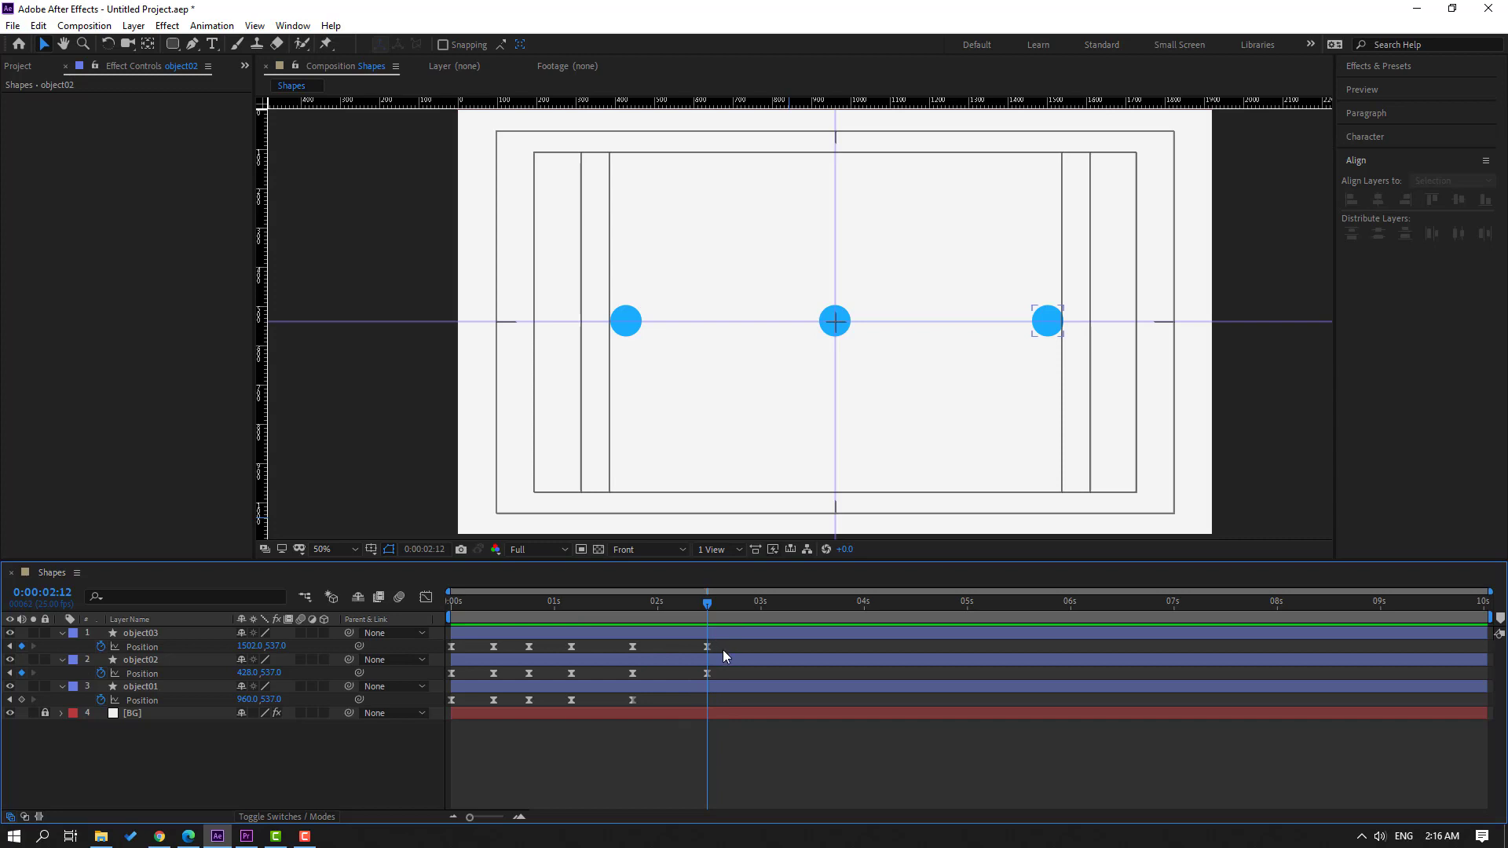
{"action": "left_click_drag", "start_coordinate": [723, 649], "coordinate": [602, 695]}
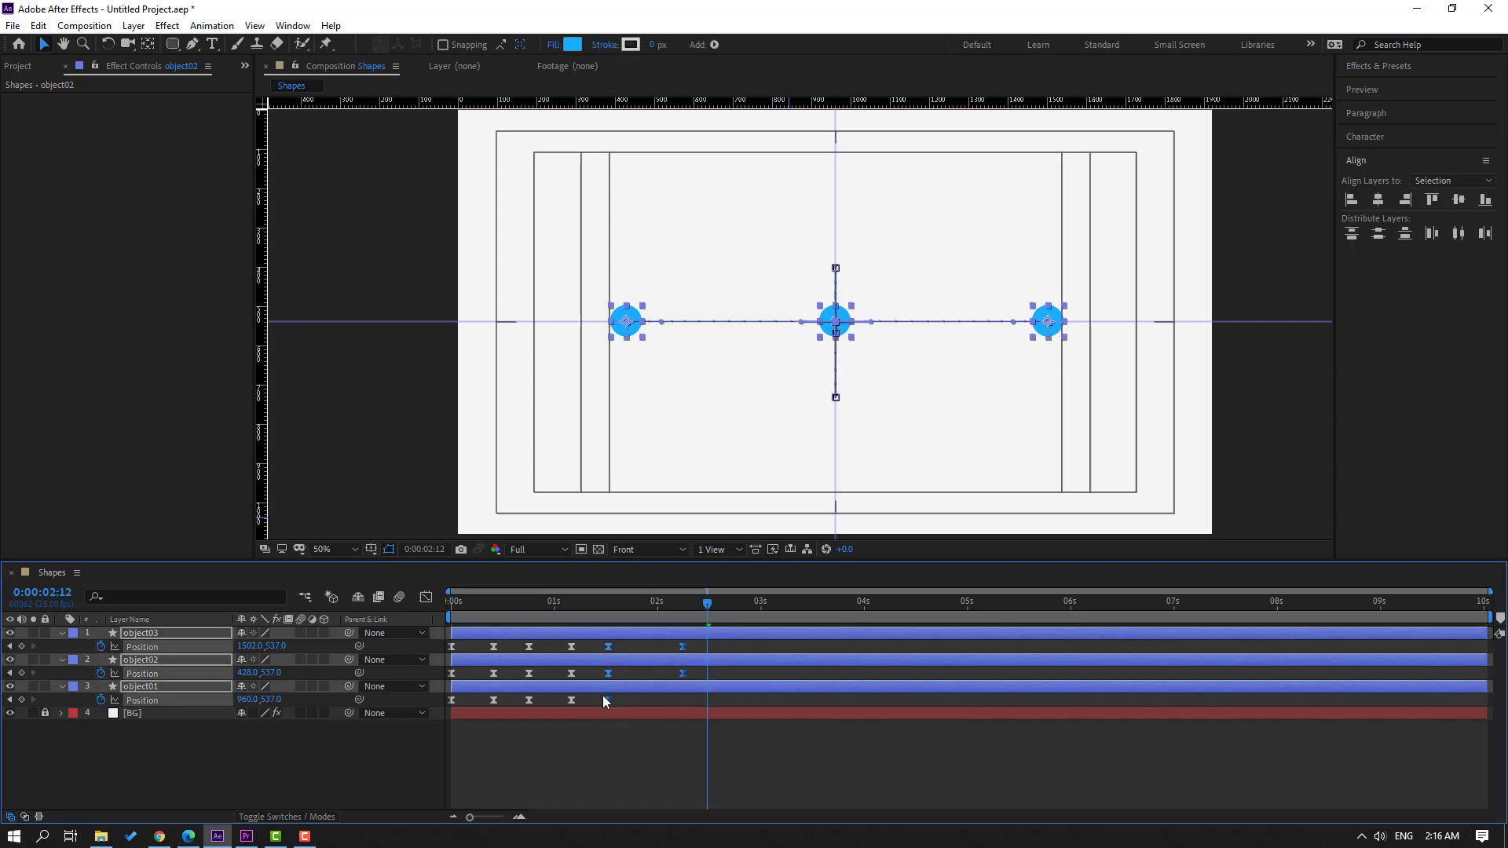
{"action": "key", "text": "space"}
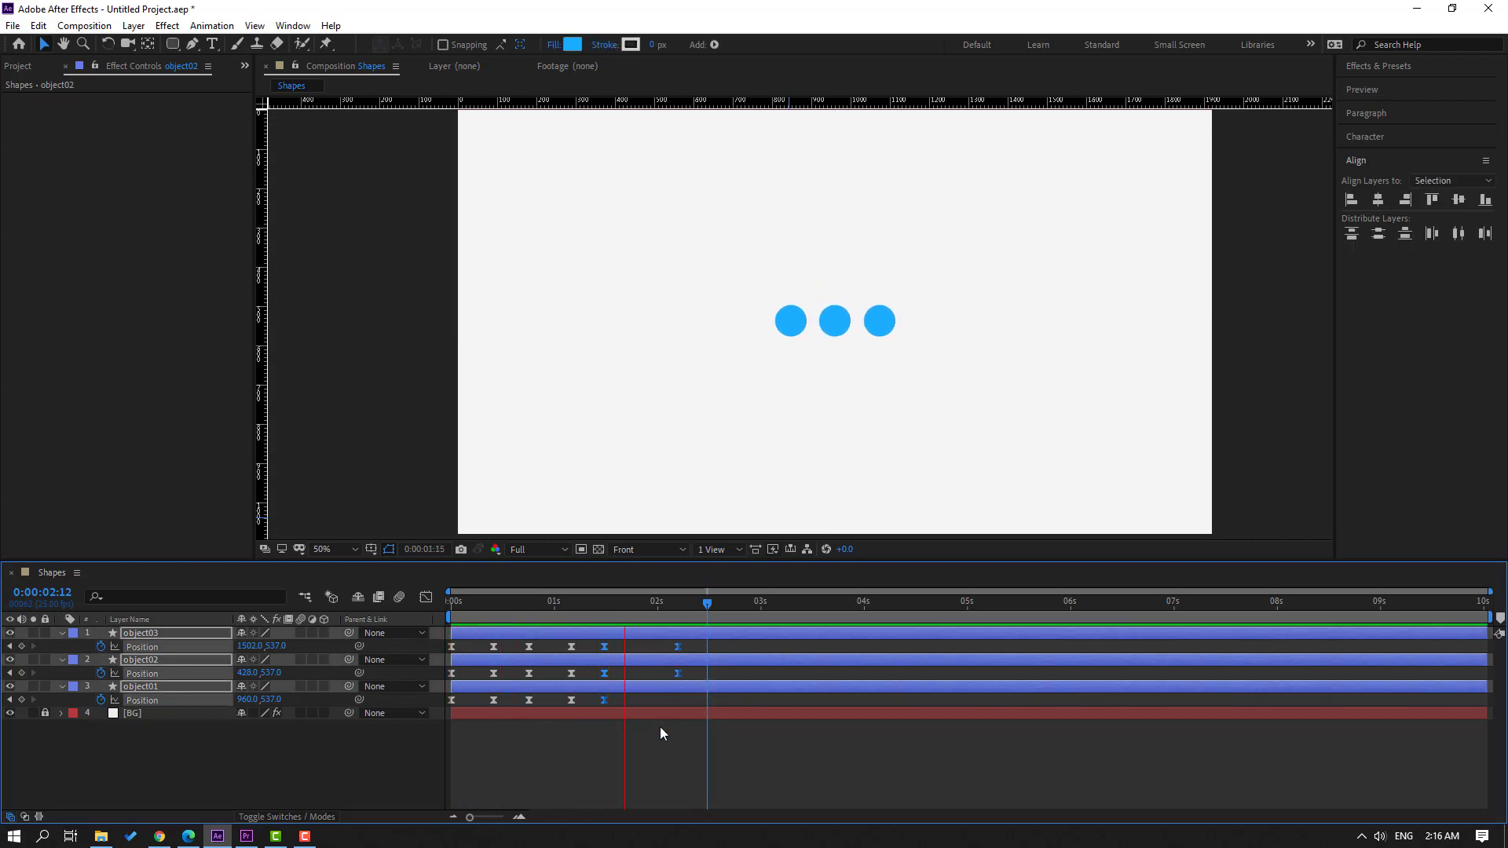
- Add a null object to the composition and rename it Shape Controller
{"action": "left_click", "coordinate": [211, 765]}
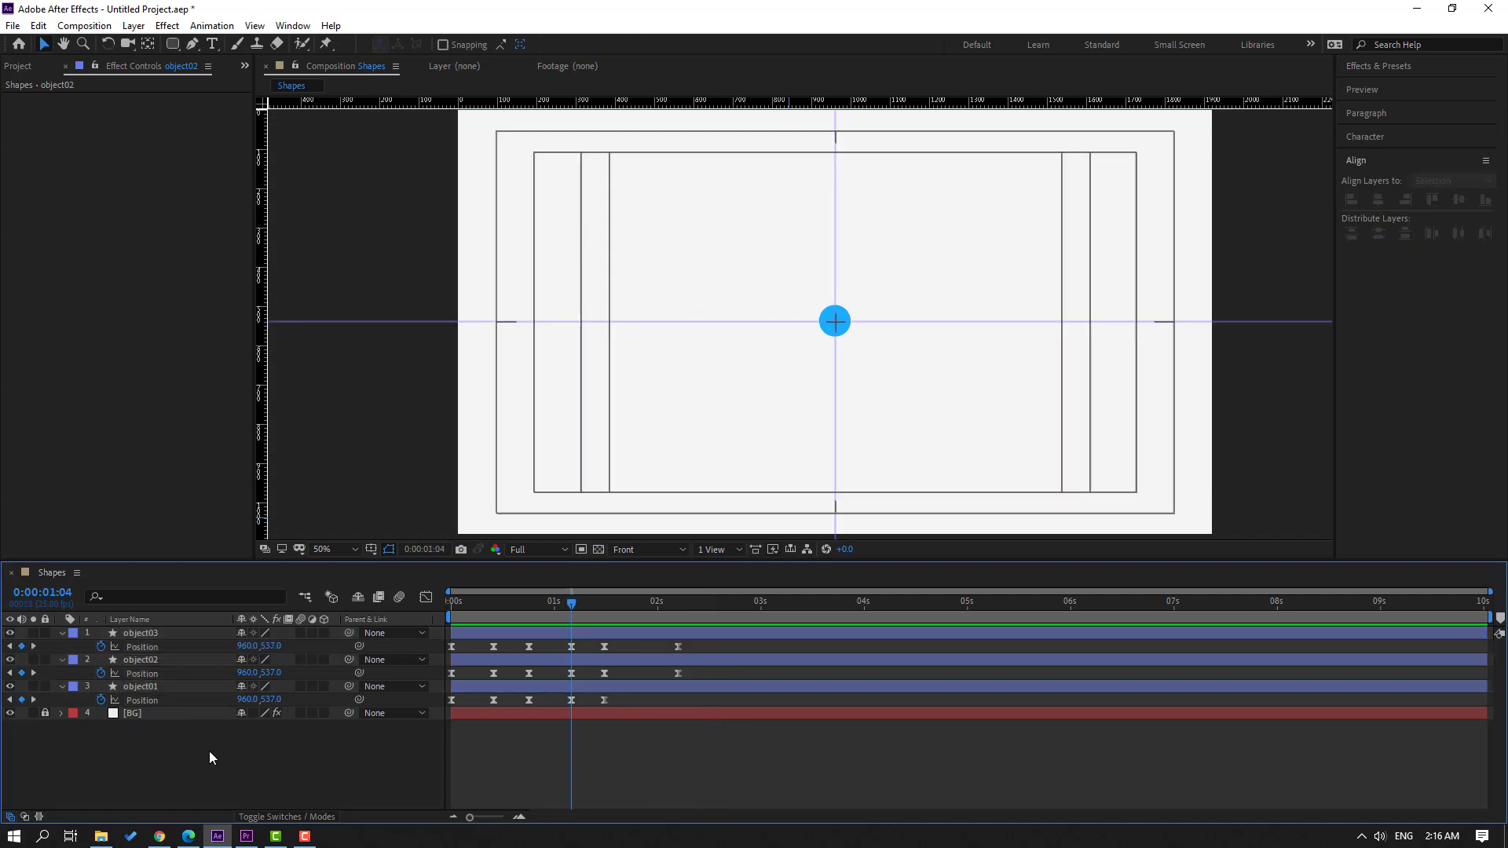
{"action": "right_click", "coordinate": [218, 760]}
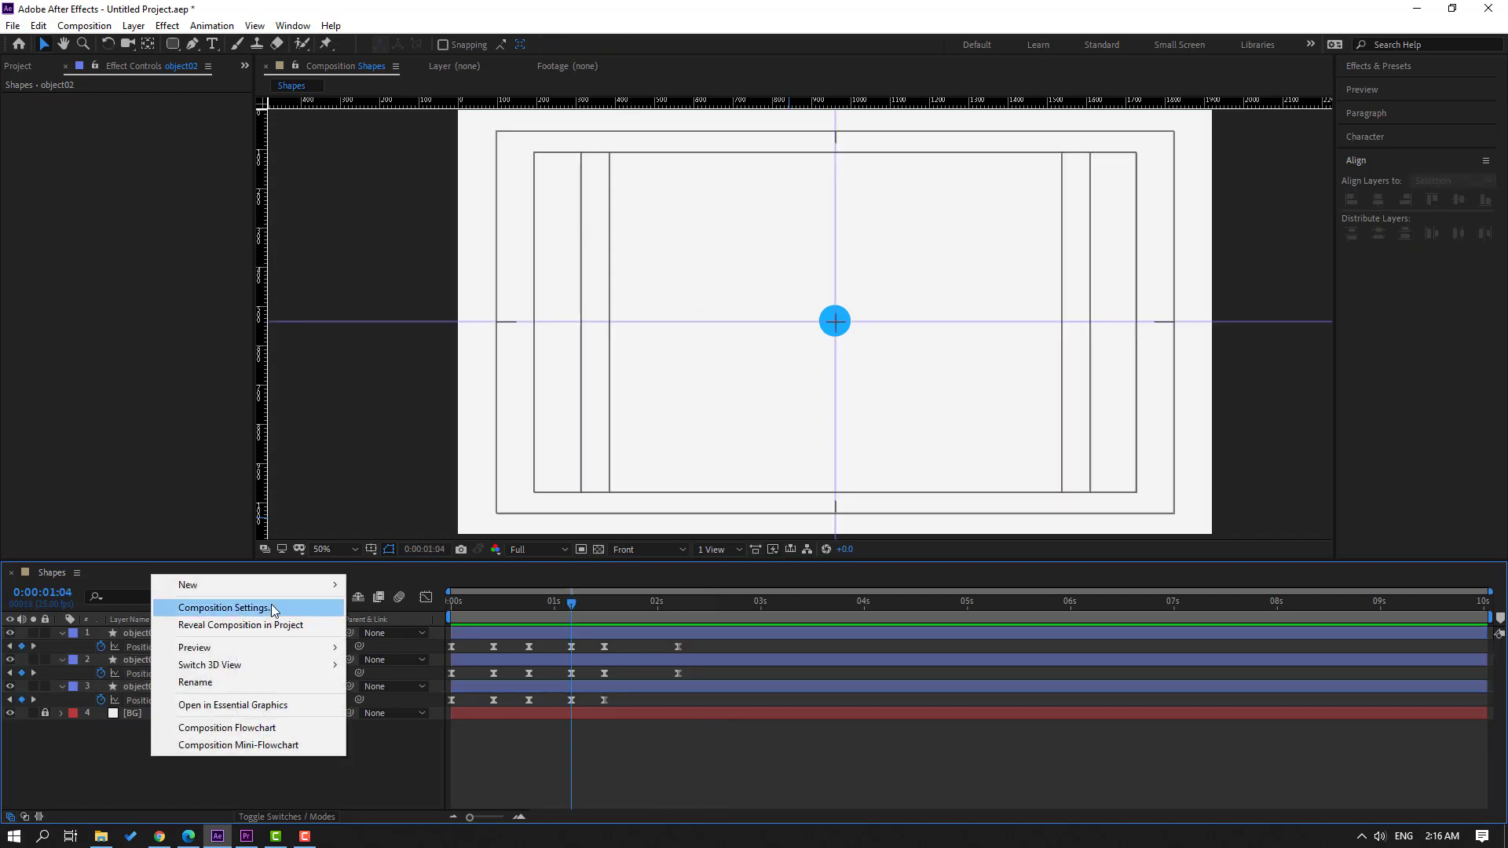
{"action": "mouse_move", "coordinate": [281, 589]}
{"action": "left_click", "coordinate": [421, 681]}
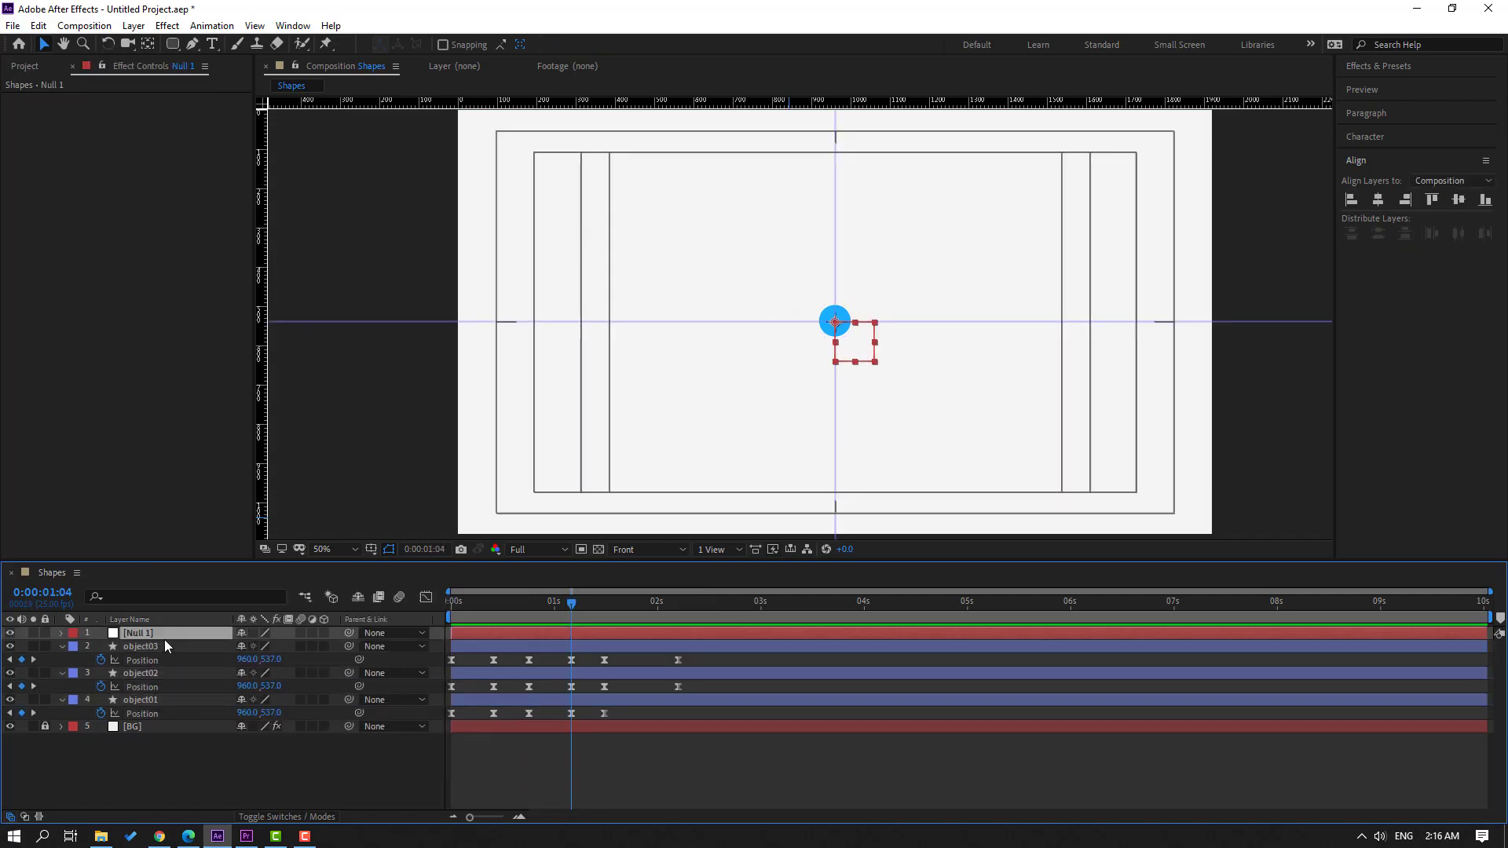
{"action": "key", "text": "Return"}
{"action": "type", "text": "Shape Controller"}
{"action": "key", "text": "Return"}
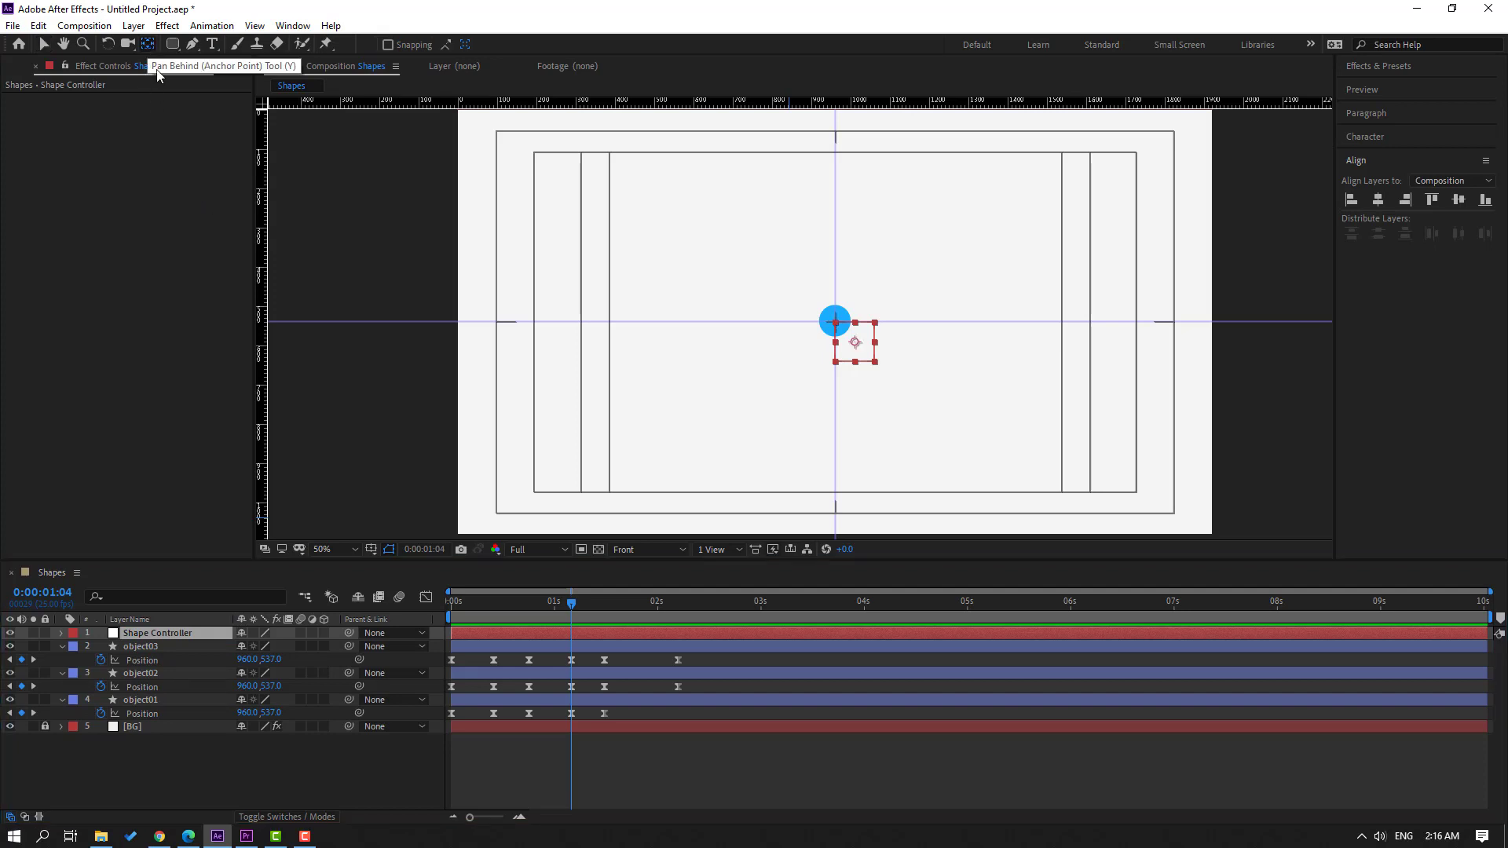
- Move the Shape Controller null so that it is centred on the blue circle at the guides' intersection
{"action": "scroll", "coordinate": [998, 369], "scroll_direction": "up", "scroll_amount": 4}
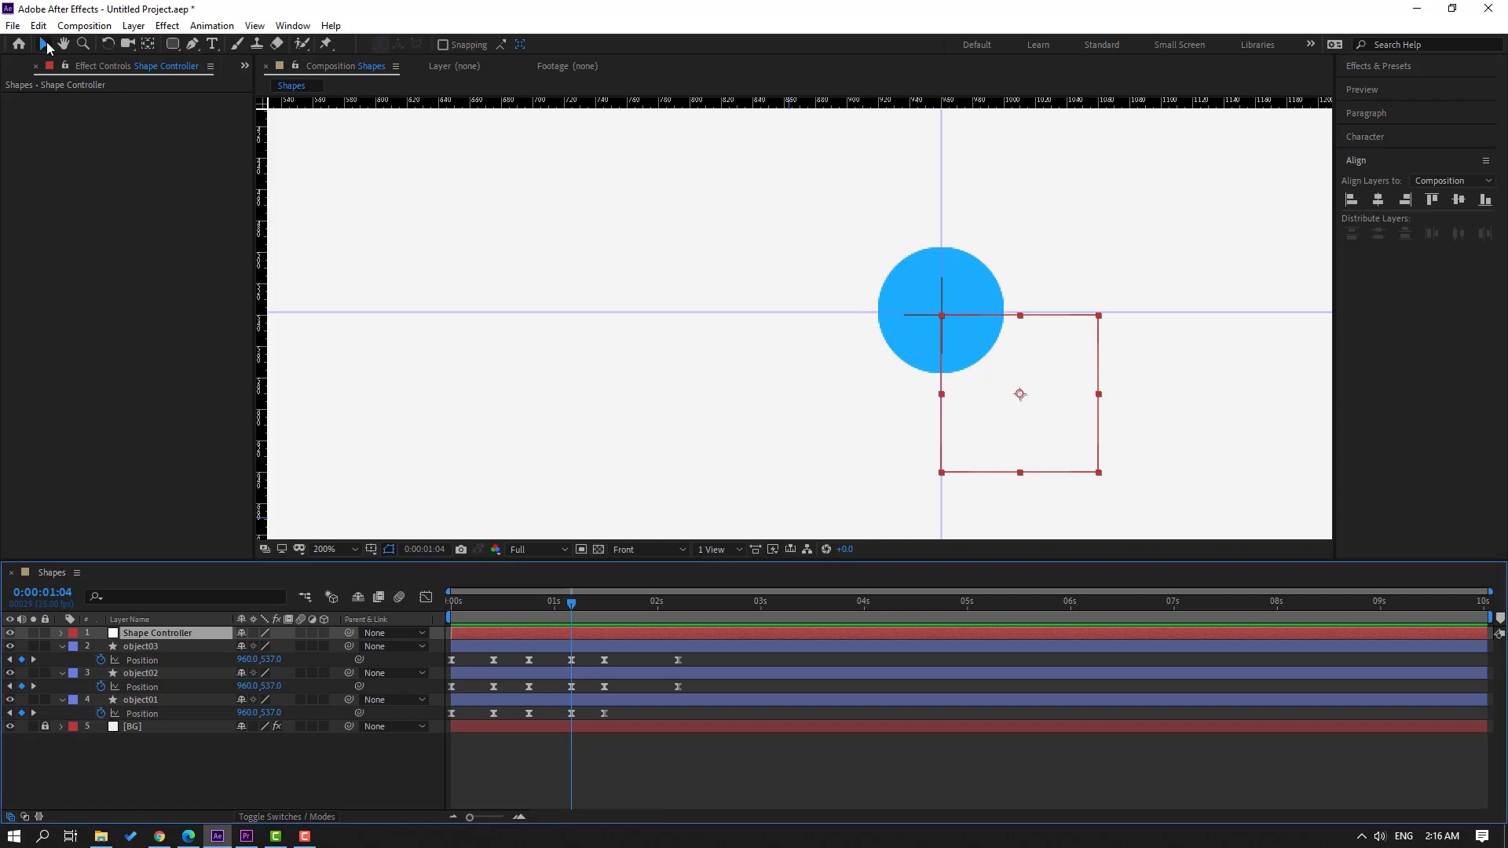
{"action": "left_click_drag", "start_coordinate": [1057, 429], "coordinate": [983, 335]}
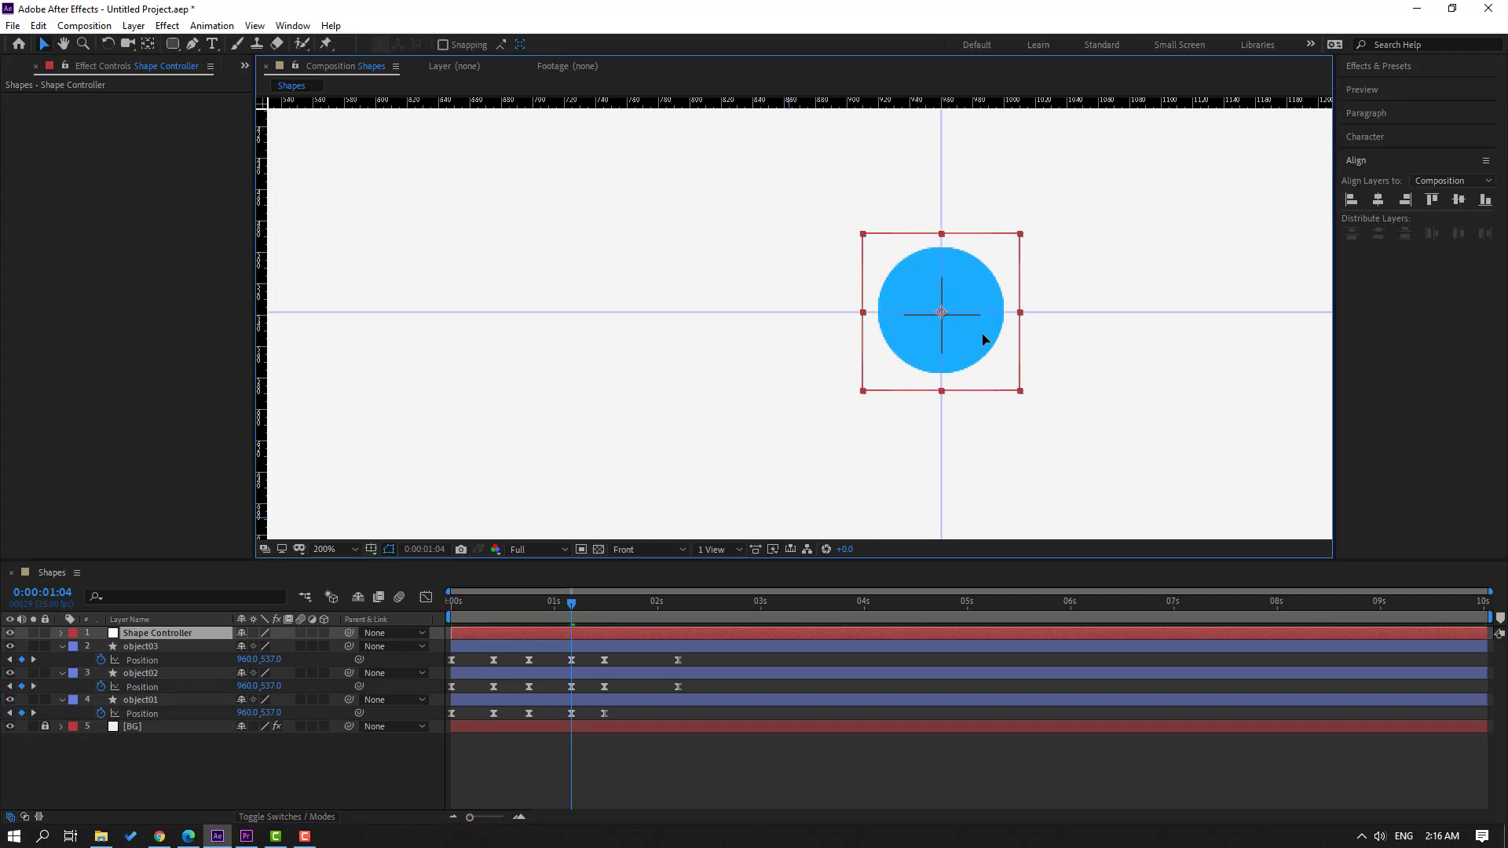
{"action": "key", "text": "comma"}
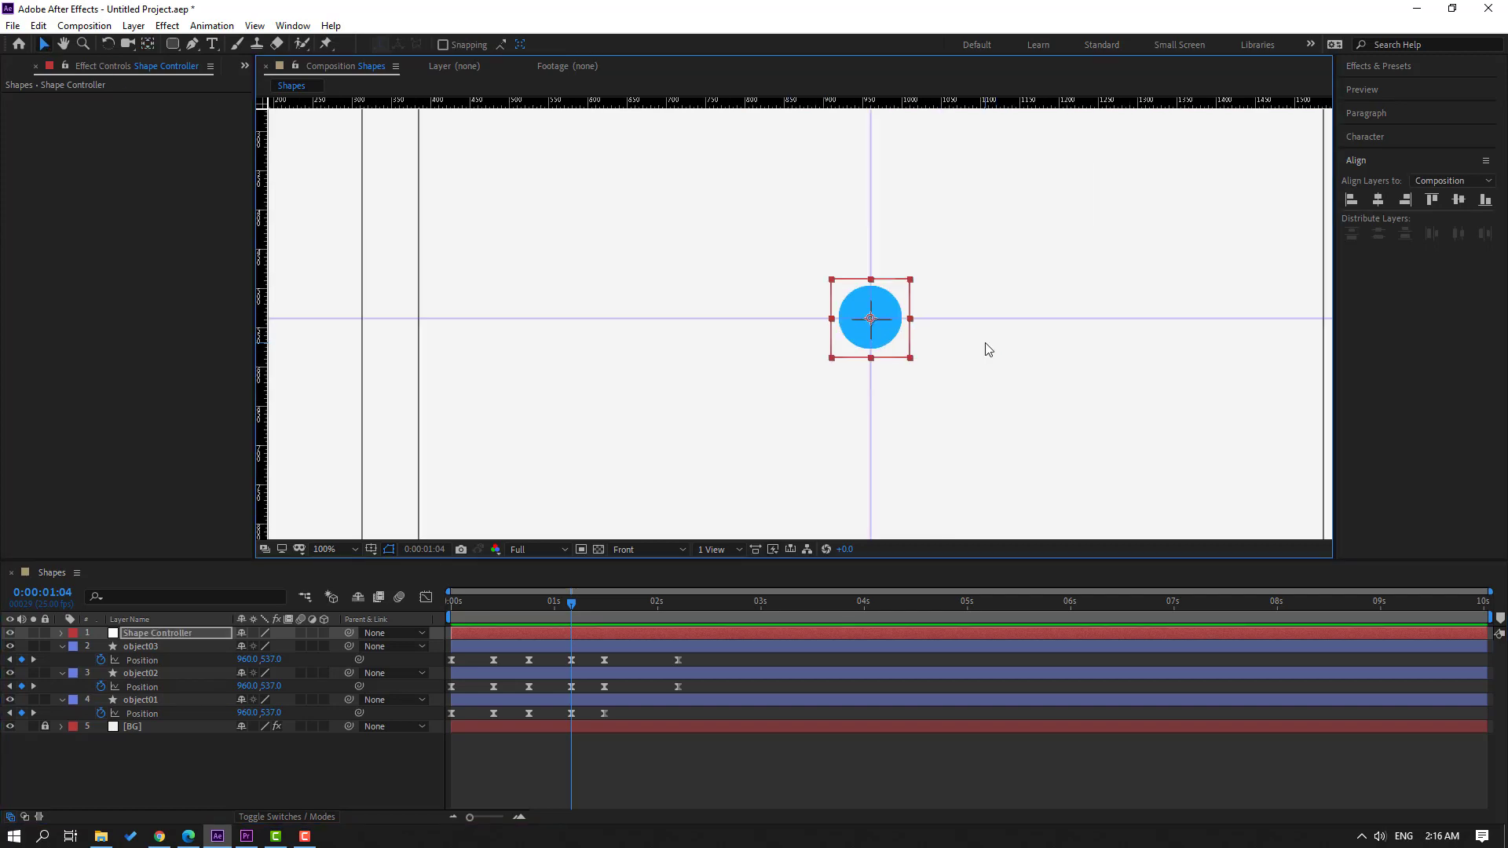
- Parent the object01, object02 and object03 layers to the Shape Controller null
{"action": "left_click", "coordinate": [142, 700]}
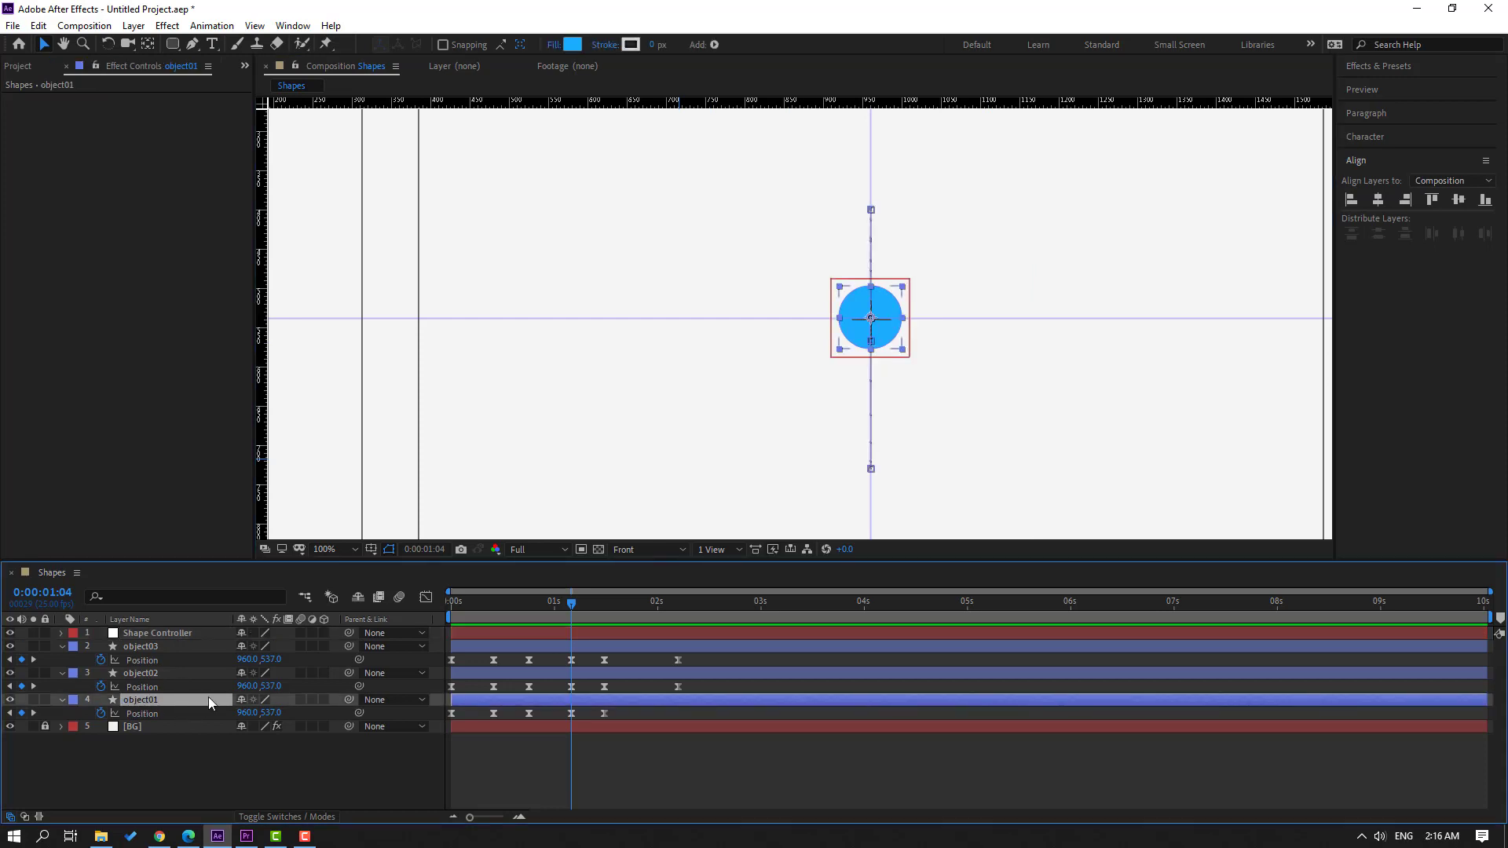
{"action": "left_click", "coordinate": [135, 673], "text": "ctrl"}
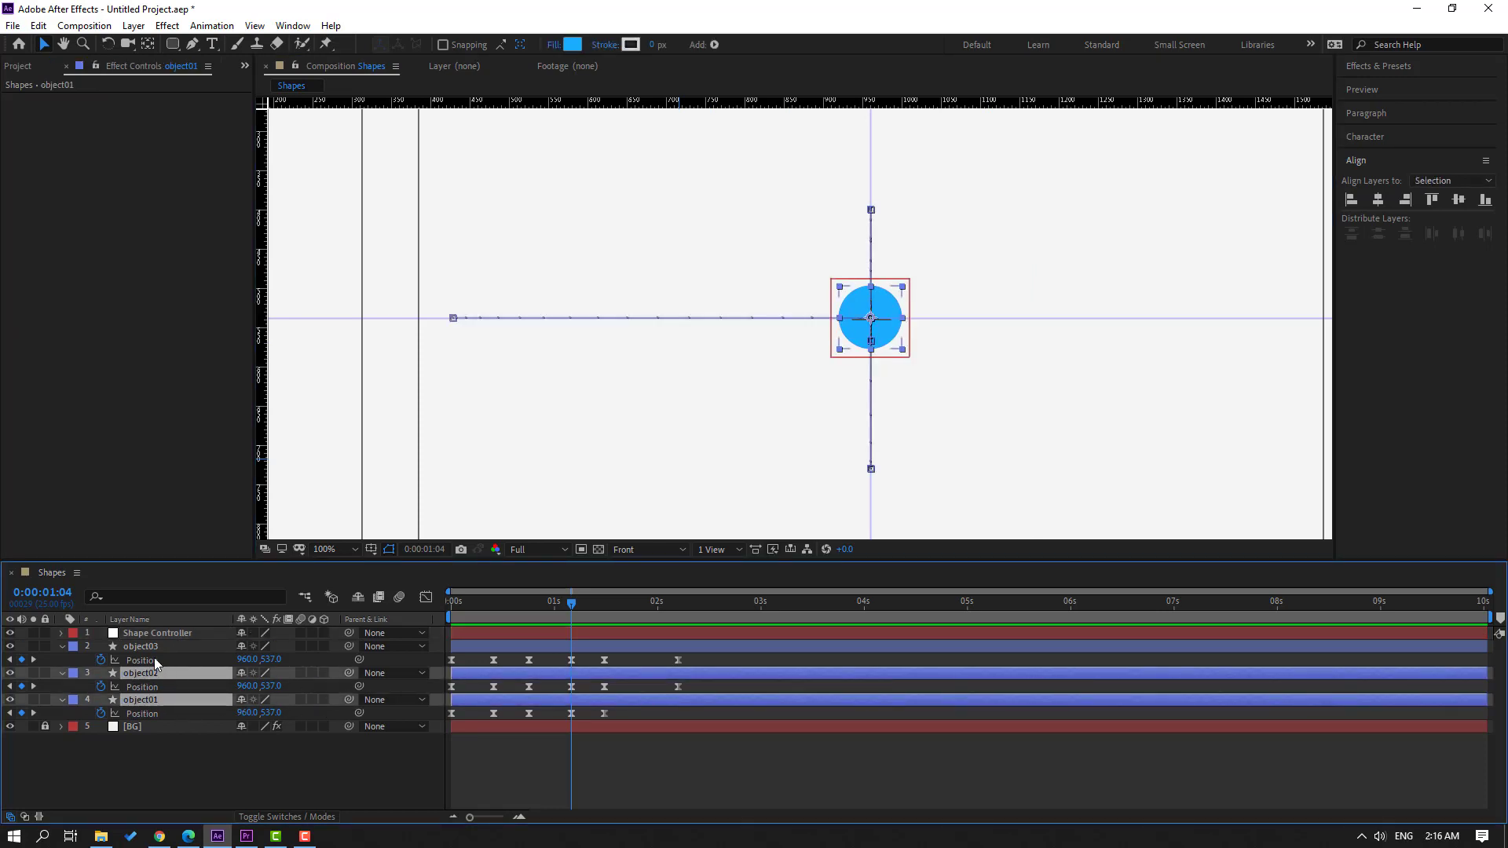
{"action": "left_click", "coordinate": [142, 647], "text": "ctrl"}
{"action": "left_click_drag", "start_coordinate": [347, 647], "coordinate": [127, 637]}
{"action": "key", "text": "comma"}
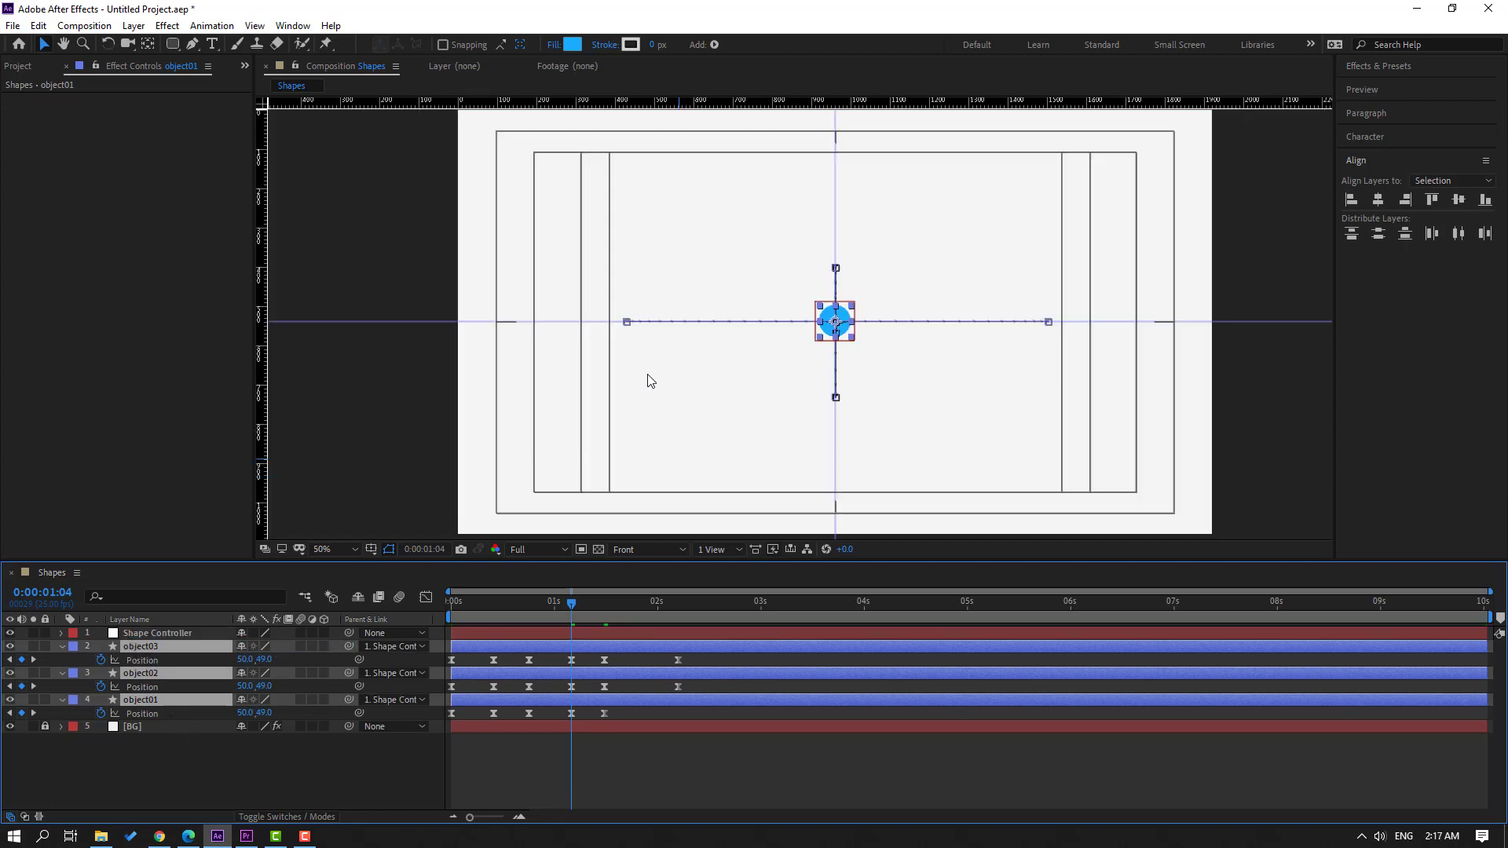
{"action": "left_click", "coordinate": [624, 770]}
- Reshape the speed graph of object02's and object03's outward movement so it starts fast and slows gradually into the last Position keyframes
{"action": "key", "text": "Page_Down"}
{"action": "key", "text": "Page_Down"}
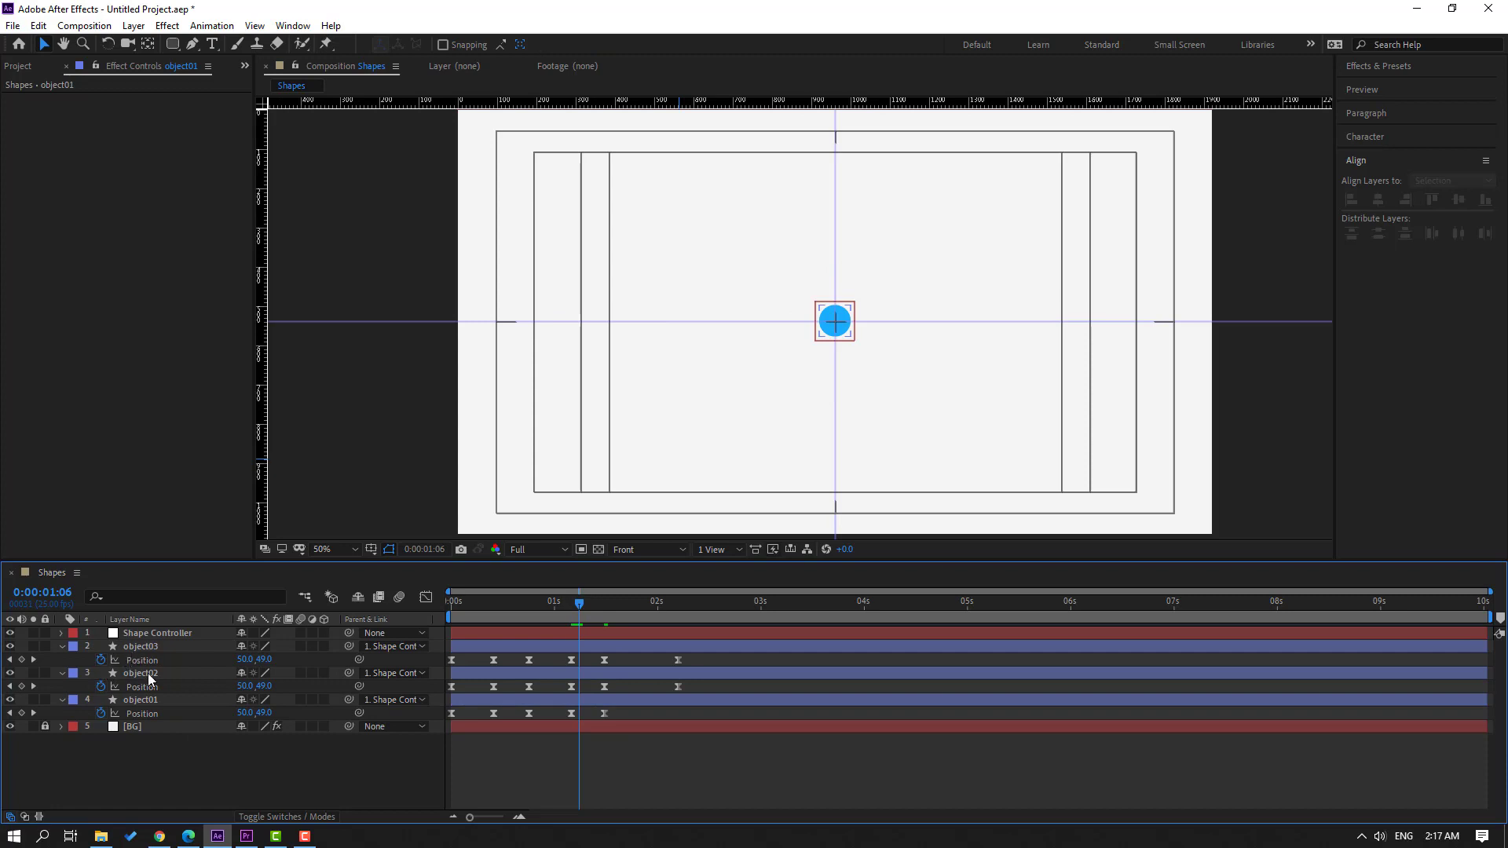
{"action": "left_click_drag", "start_coordinate": [689, 666], "coordinate": [596, 691]}
{"action": "key", "text": "space"}
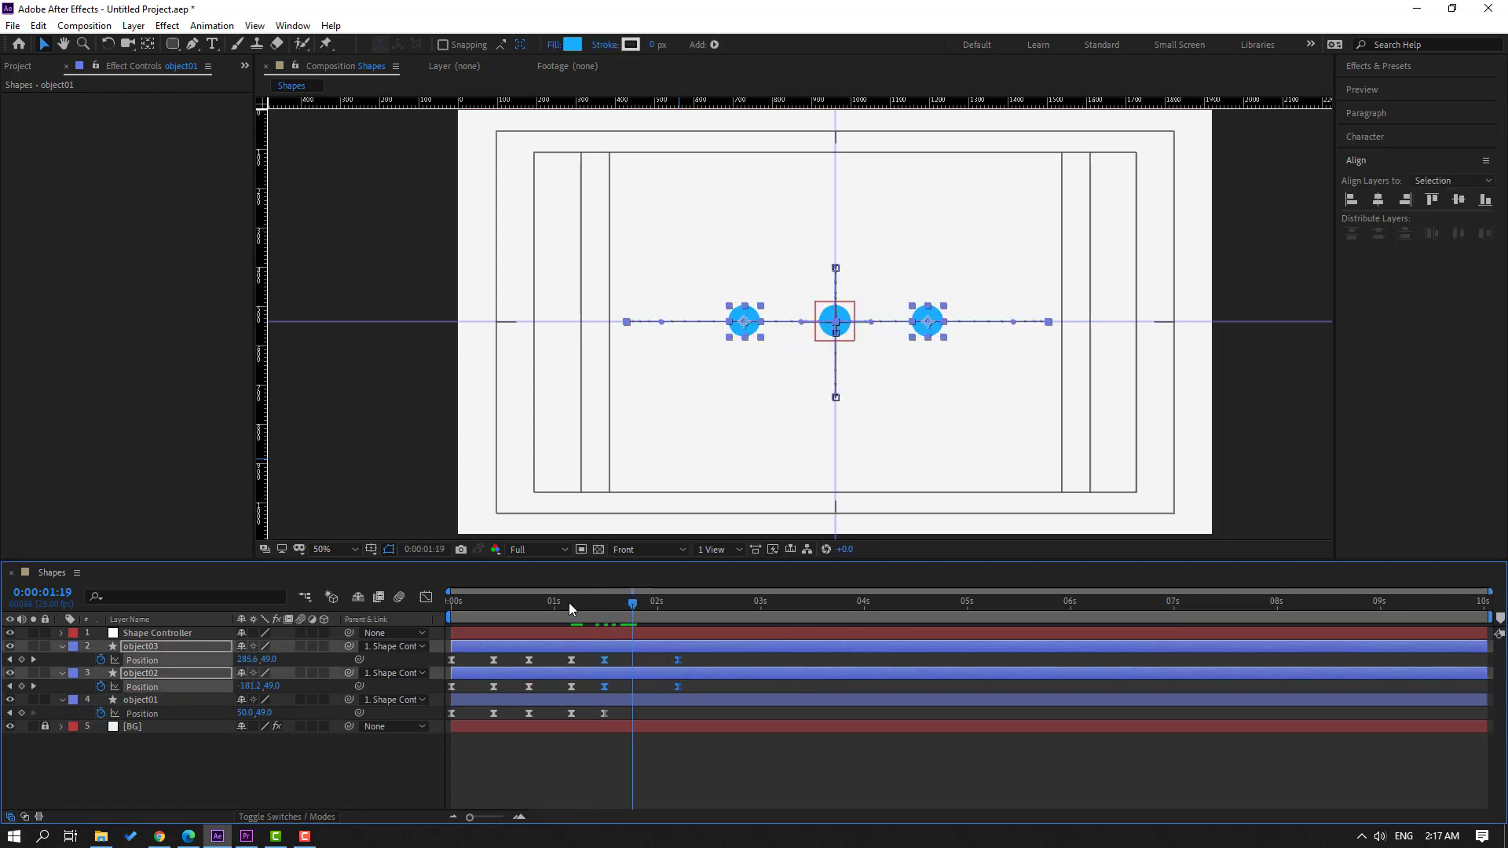
{"action": "left_click", "coordinate": [421, 601]}
{"action": "scroll", "coordinate": [733, 768], "scroll_direction": "up", "scroll_amount": 2}
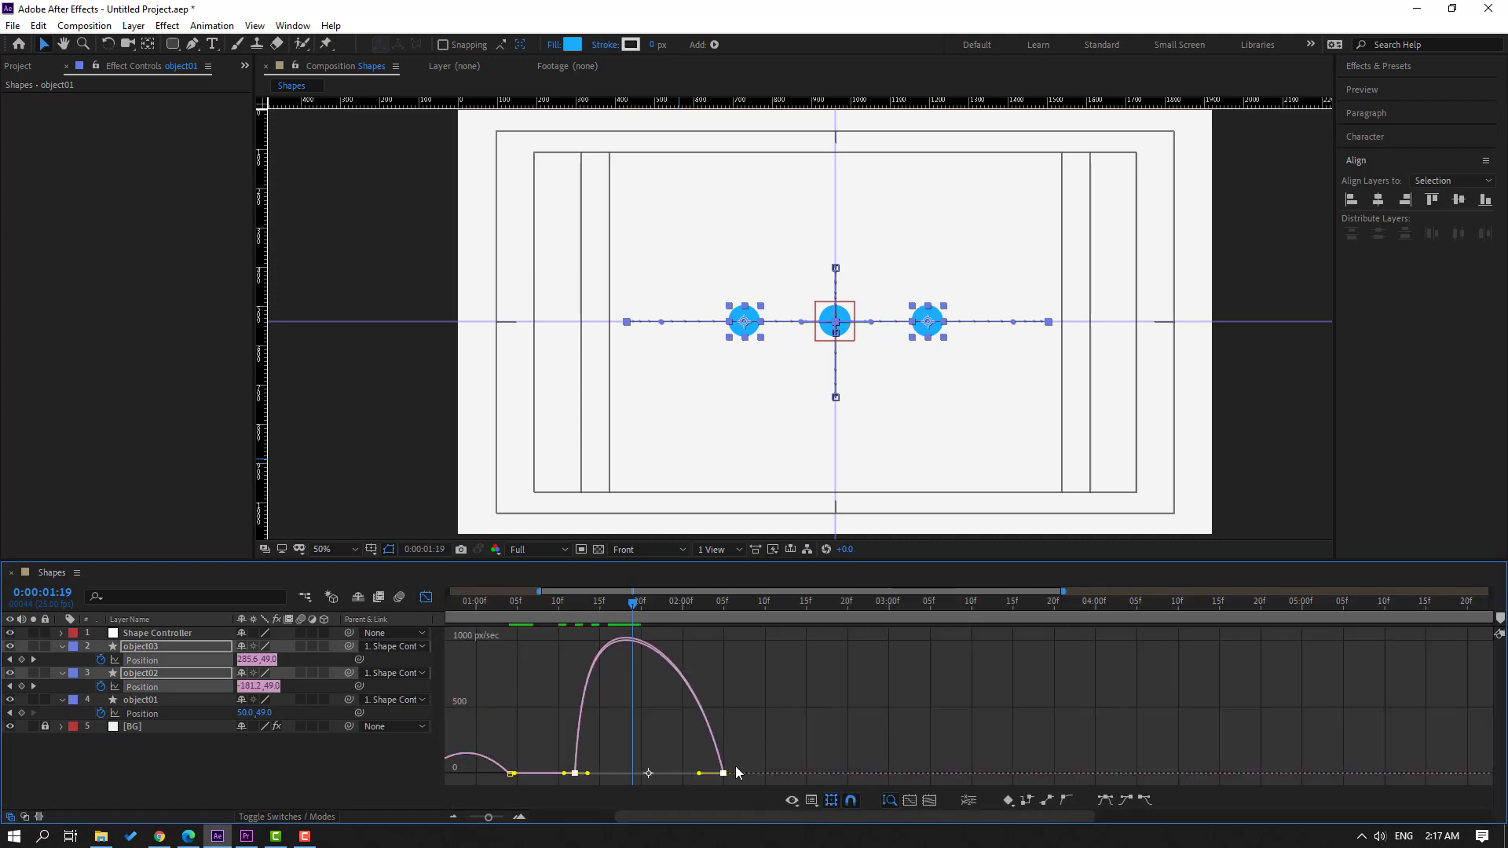
{"action": "left_click_drag", "start_coordinate": [675, 750], "coordinate": [658, 776]}
- Set the work area to start at about 1 second and preview the eased movement
{"action": "scroll", "coordinate": [537, 673], "scroll_direction": "down", "scroll_amount": 3}
{"action": "left_click_drag", "start_coordinate": [445, 625], "coordinate": [554, 624]}
{"action": "key", "text": "space"}
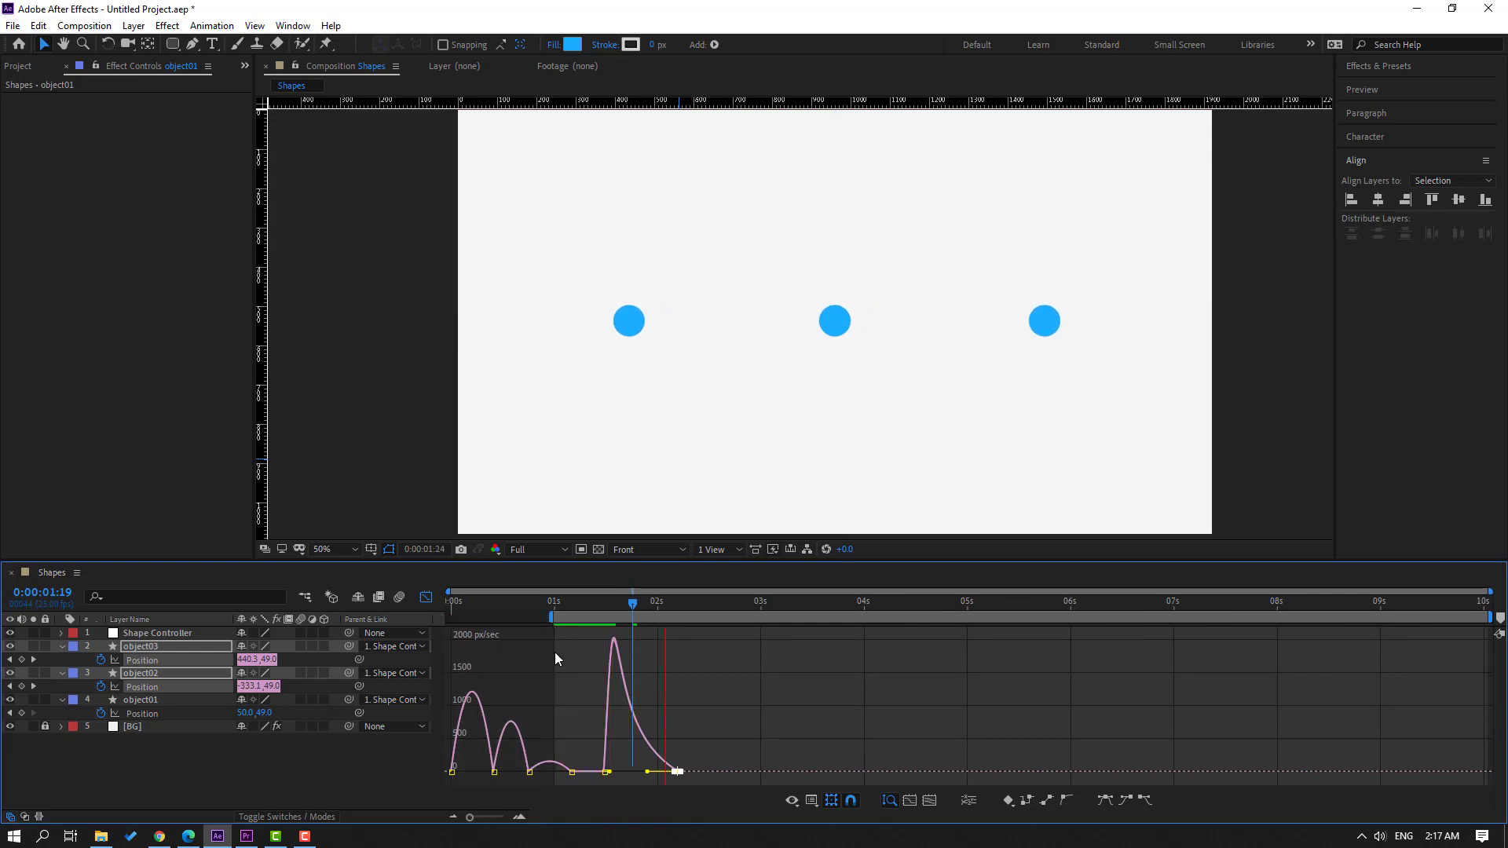
- Lengthen the outgoing ease at the start of object02's and object03's outward movement so they accelerate gradually, and preview it
{"action": "scroll", "coordinate": [544, 770], "scroll_direction": "up", "scroll_amount": 5}
{"action": "left_click", "coordinate": [517, 775]}
{"action": "left_click_drag", "start_coordinate": [539, 771], "coordinate": [585, 770]}
{"action": "scroll", "coordinate": [600, 770], "scroll_direction": "down", "scroll_amount": 5}
{"action": "key", "text": "space"}
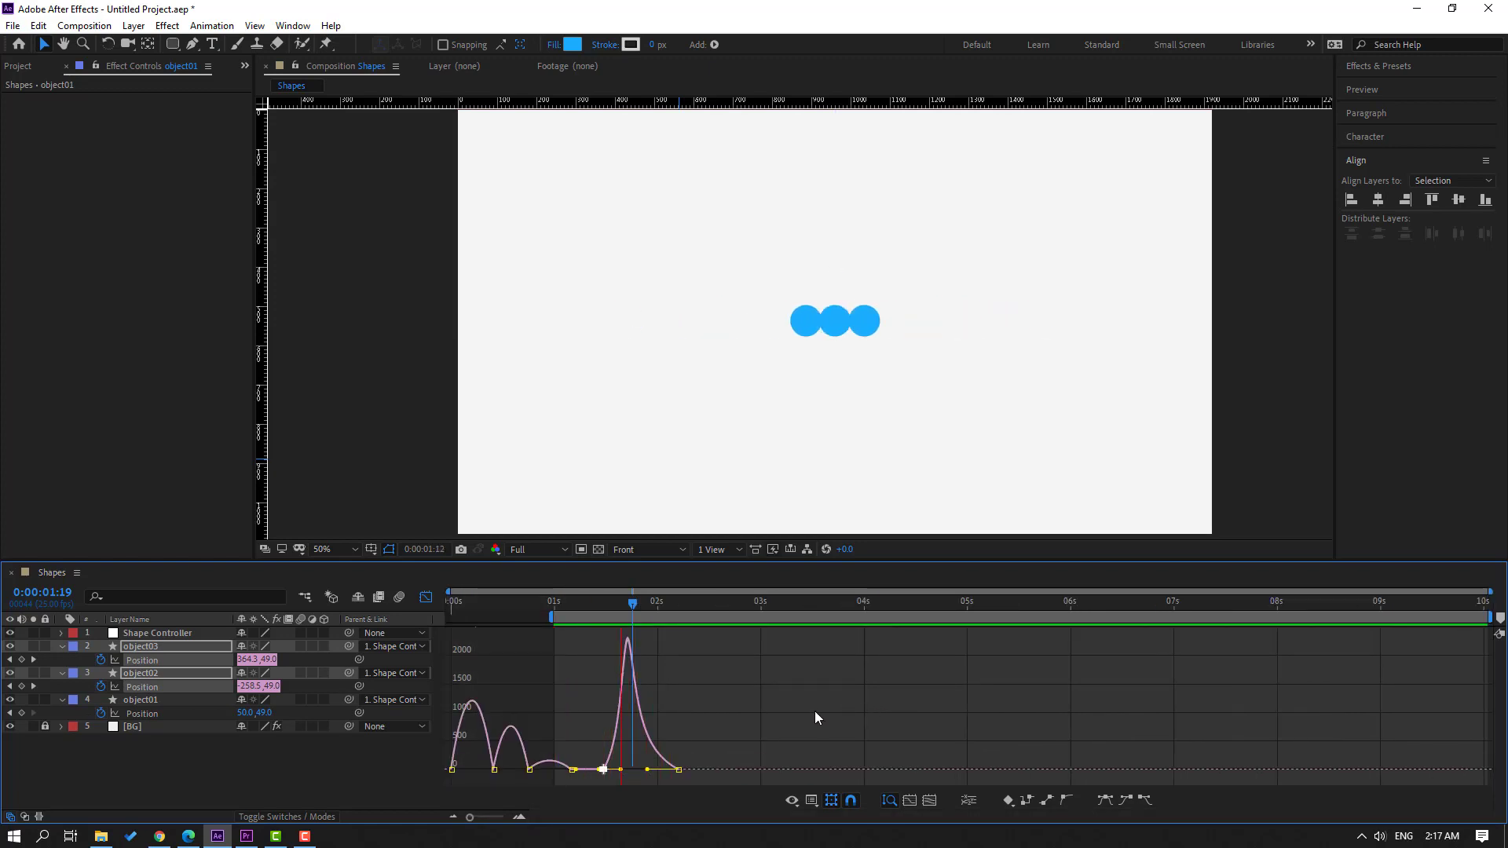
{"action": "key", "text": "space"}
{"action": "key", "text": "space"}
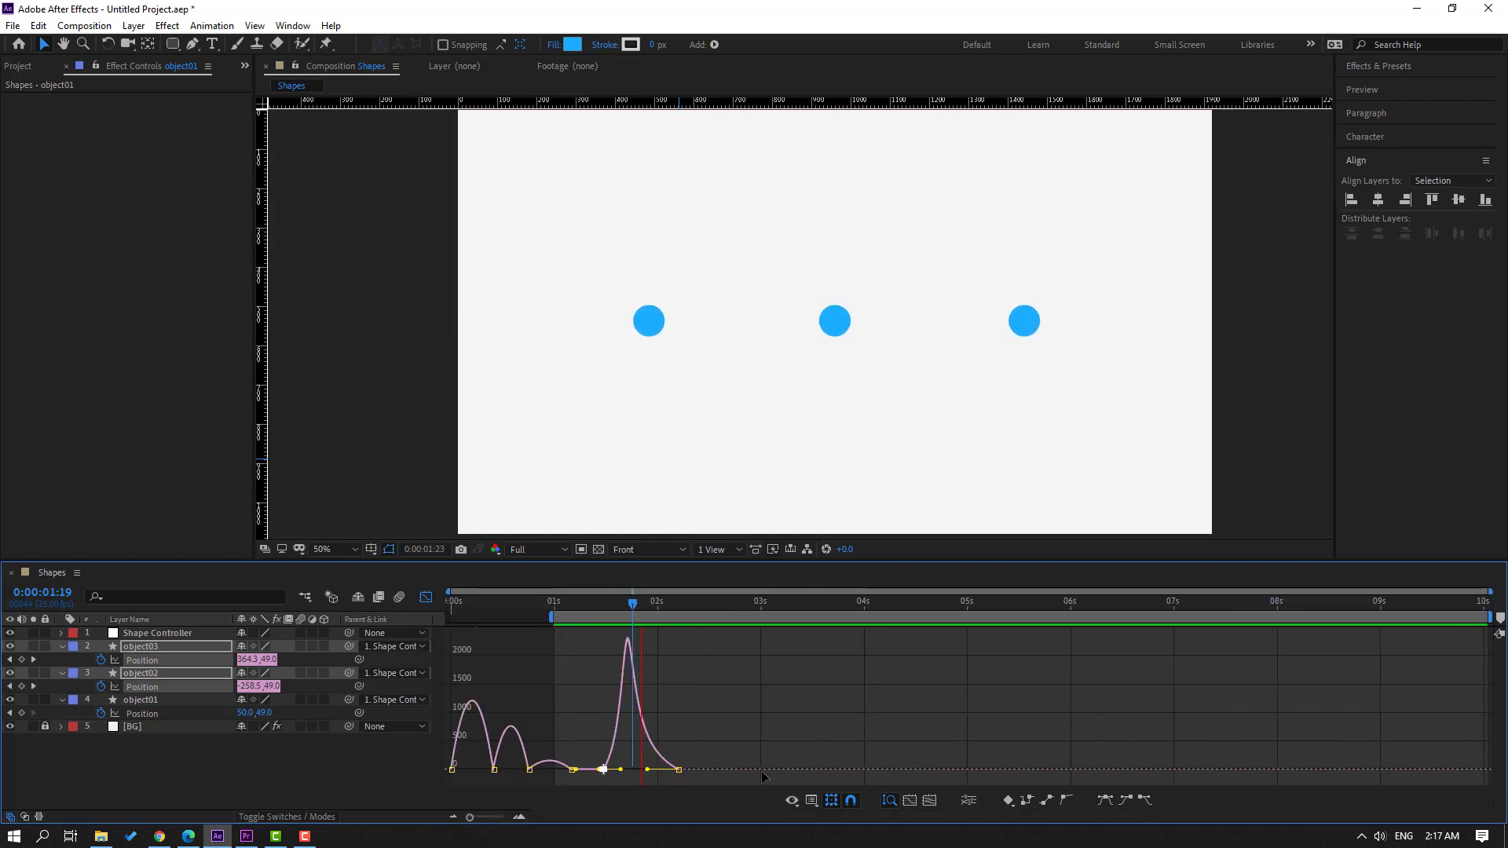
{"action": "key", "text": "space"}
- Close the speed graph, move the last Position keyframes of object02 and object03 to about 2.4 seconds, and preview
{"action": "left_click", "coordinate": [426, 598]}
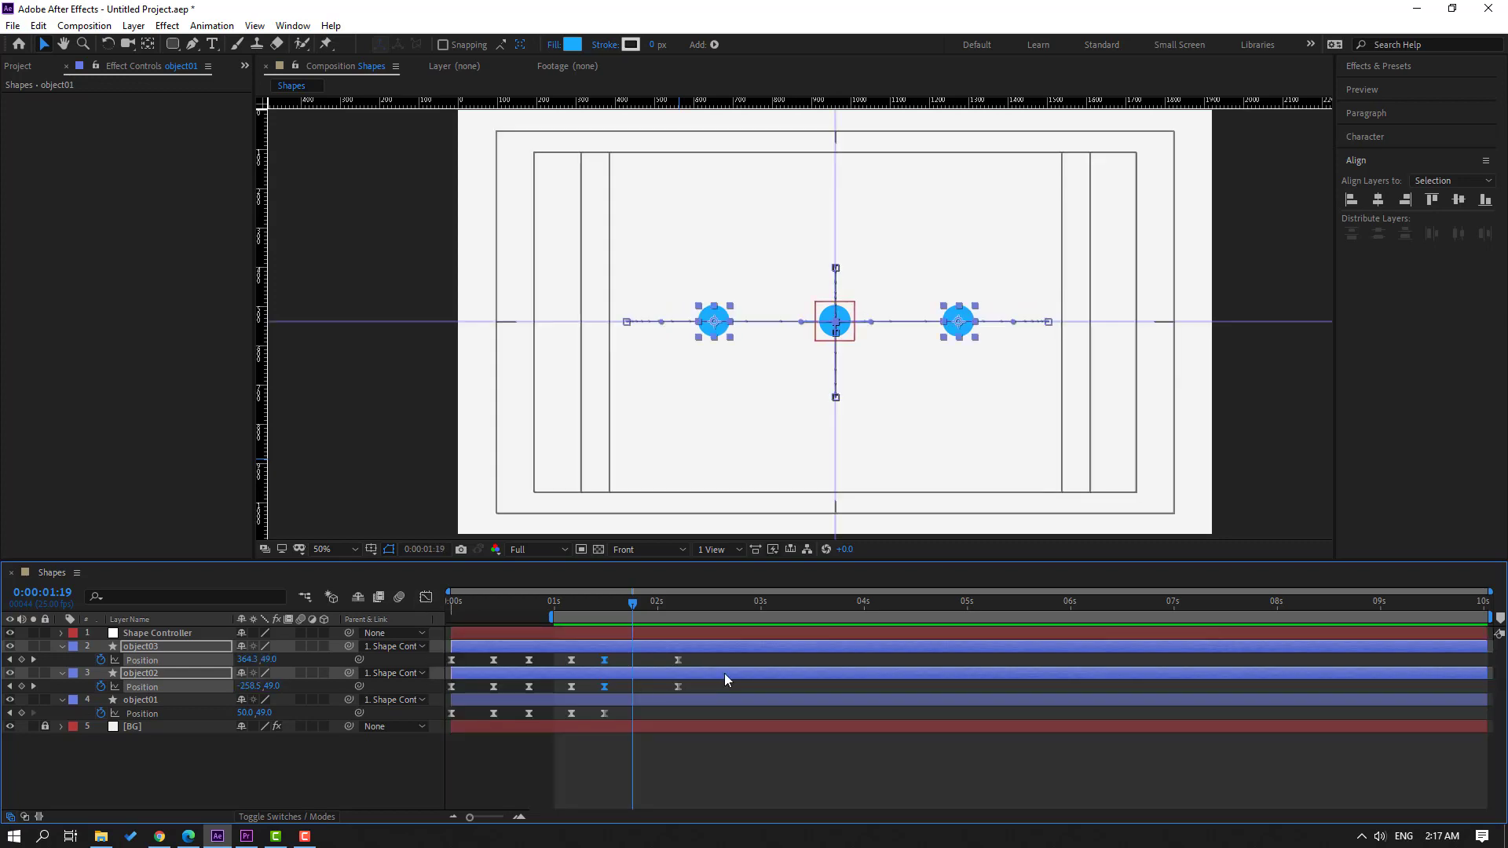
{"action": "mouse_move", "coordinate": [724, 674]}
{"action": "left_mouse_down"}
{"action": "mouse_move", "coordinate": [691, 670]}
{"action": "mouse_move", "coordinate": [673, 690]}
{"action": "mouse_move", "coordinate": [720, 686]}
{"action": "left_mouse_up"}
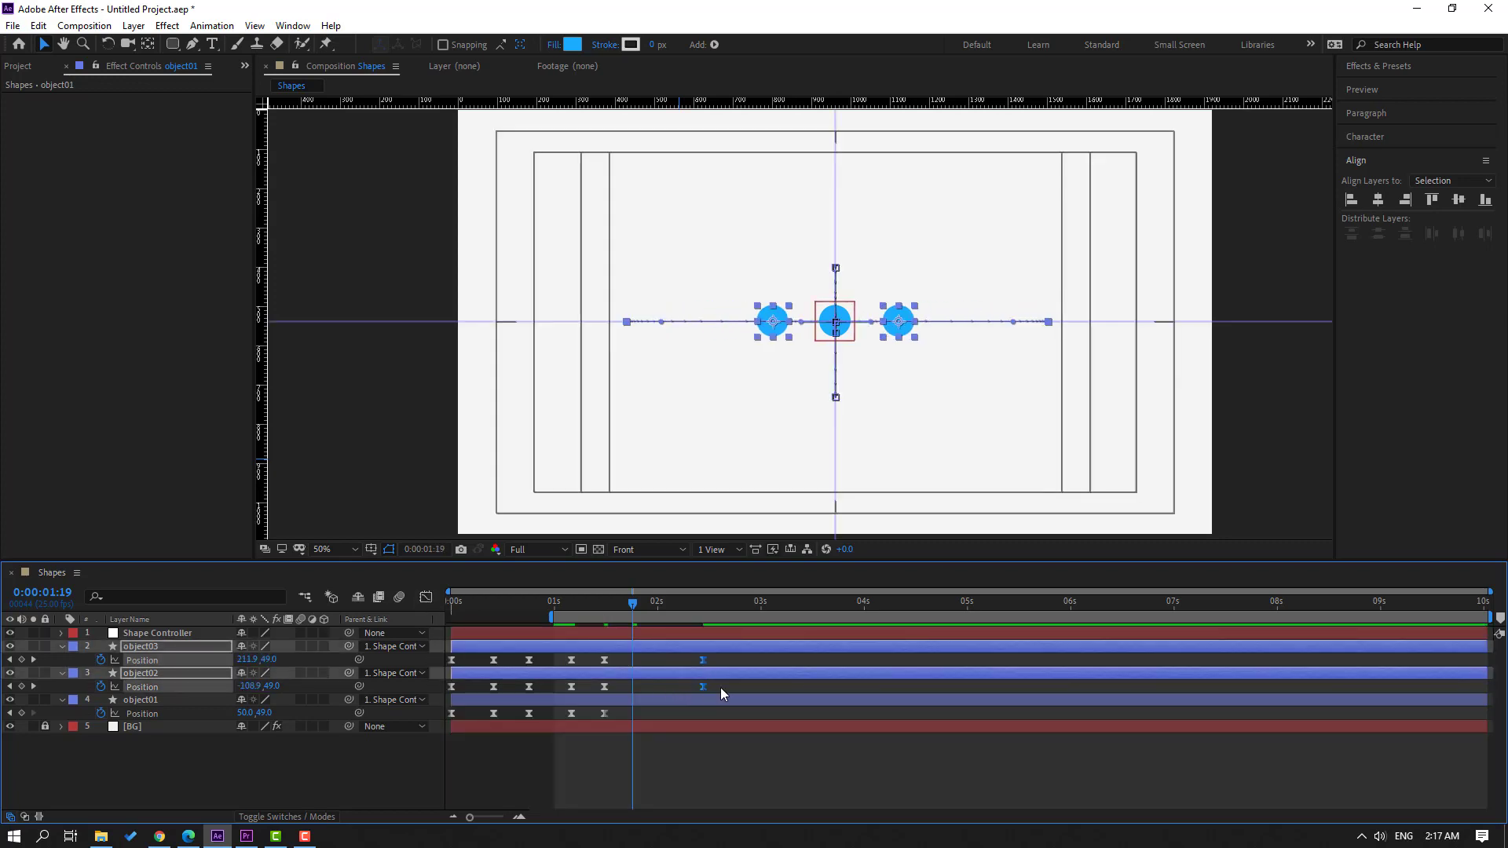
{"action": "key", "text": "space"}
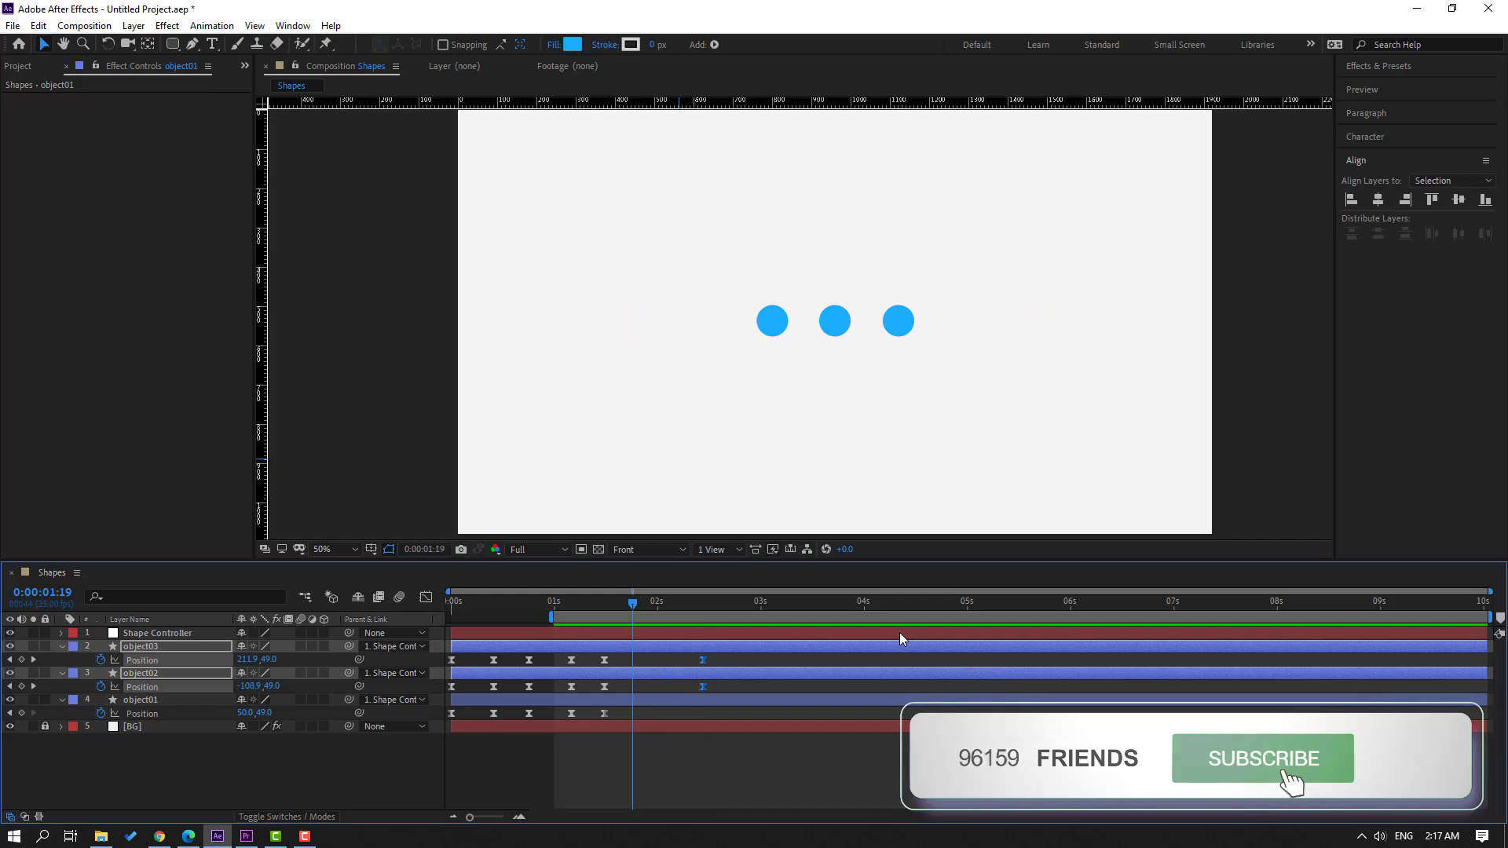
{"action": "key", "text": "space"}
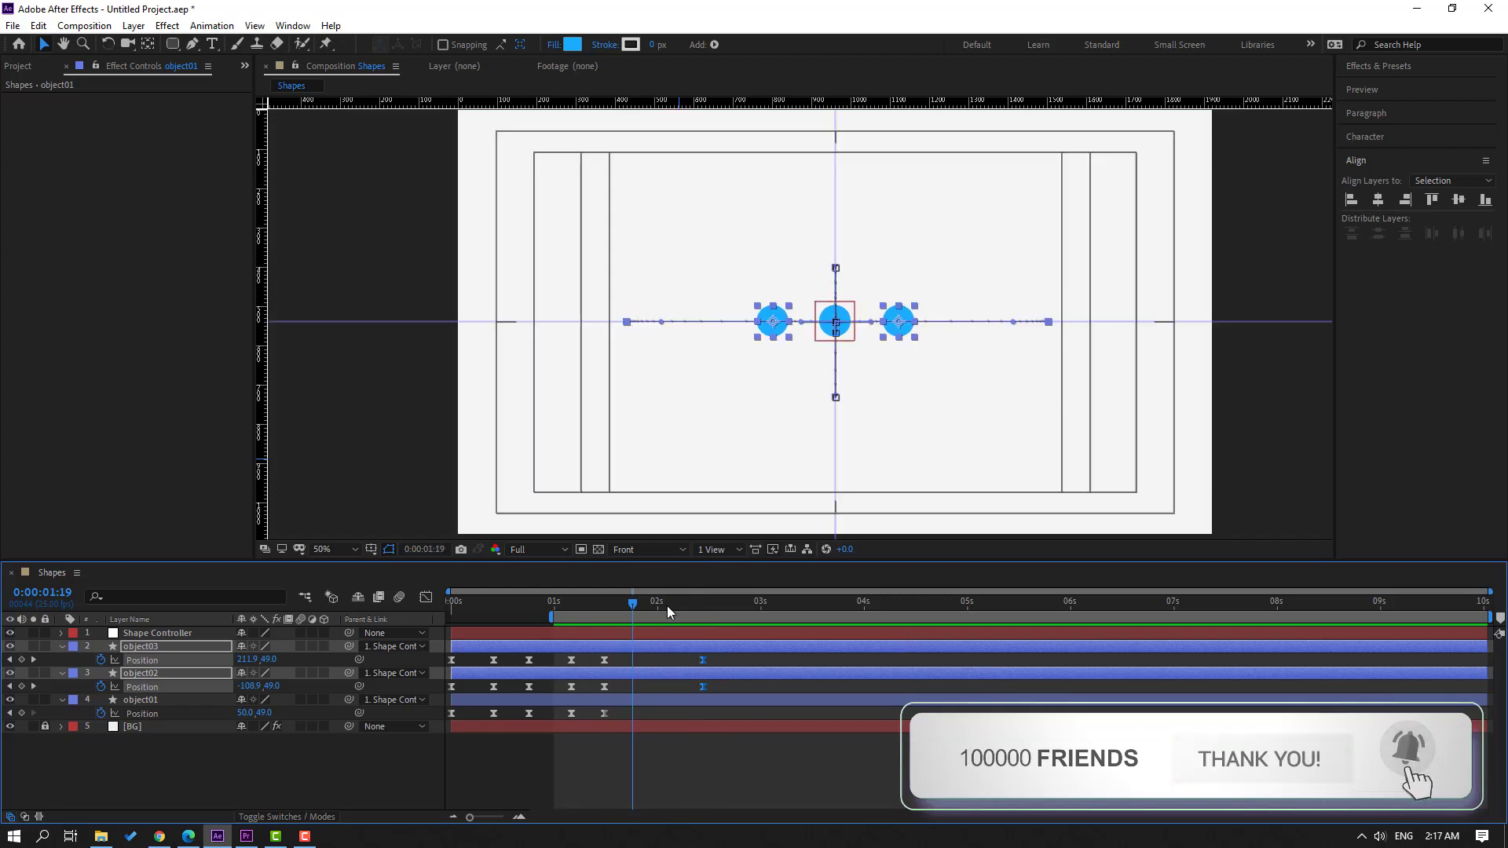
- Reveal the Shape Controller's Position property and start keyframing it at 0:00:01:10
{"action": "left_click_drag", "start_coordinate": [668, 611], "coordinate": [600, 612]}
{"action": "left_click", "coordinate": [150, 633]}
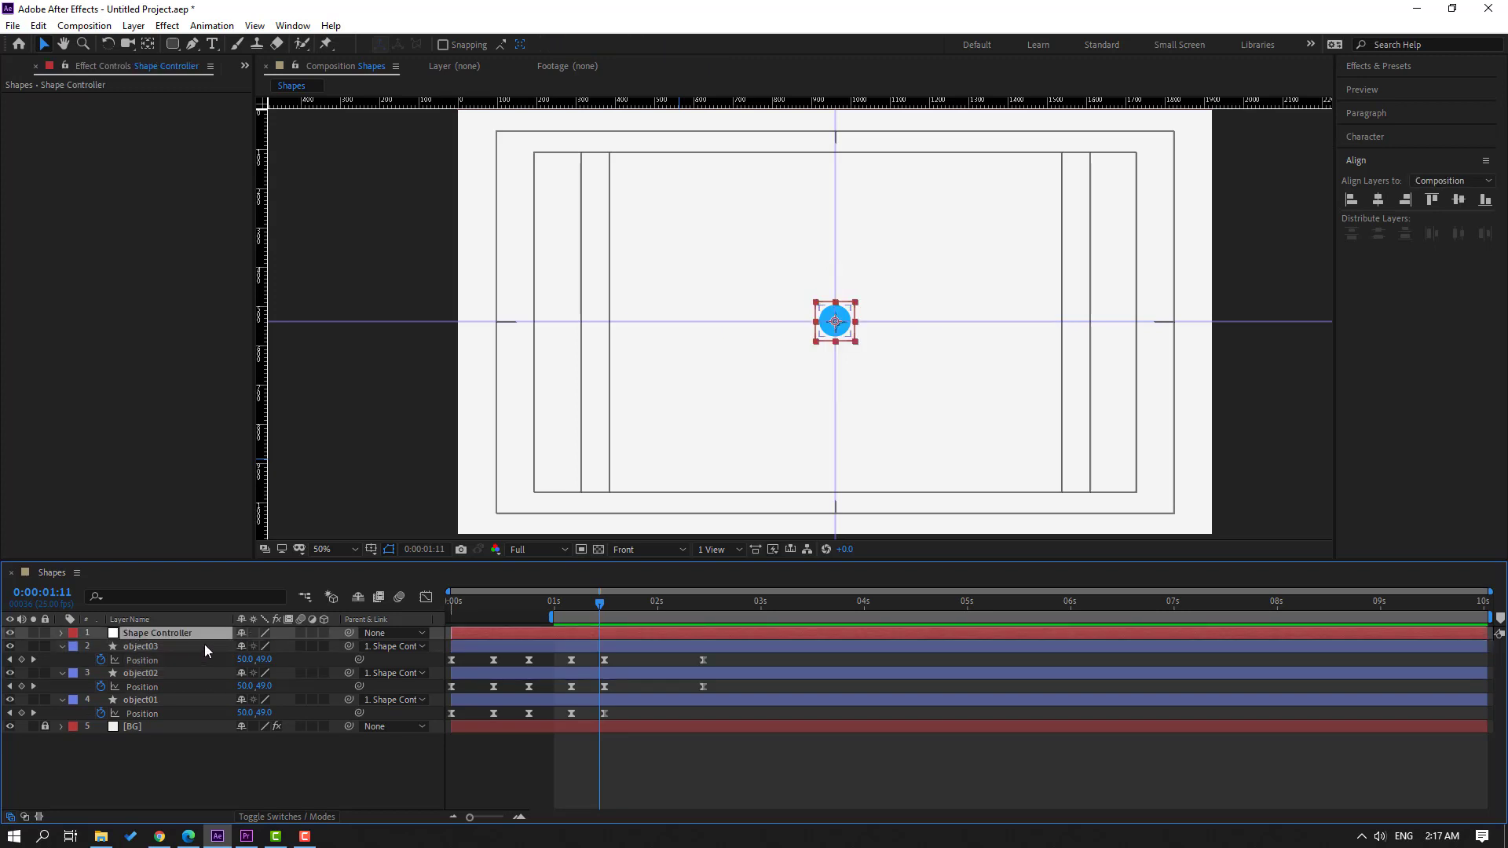
{"action": "key", "text": "p"}
{"action": "left_click_drag", "start_coordinate": [584, 601], "coordinate": [596, 600]}
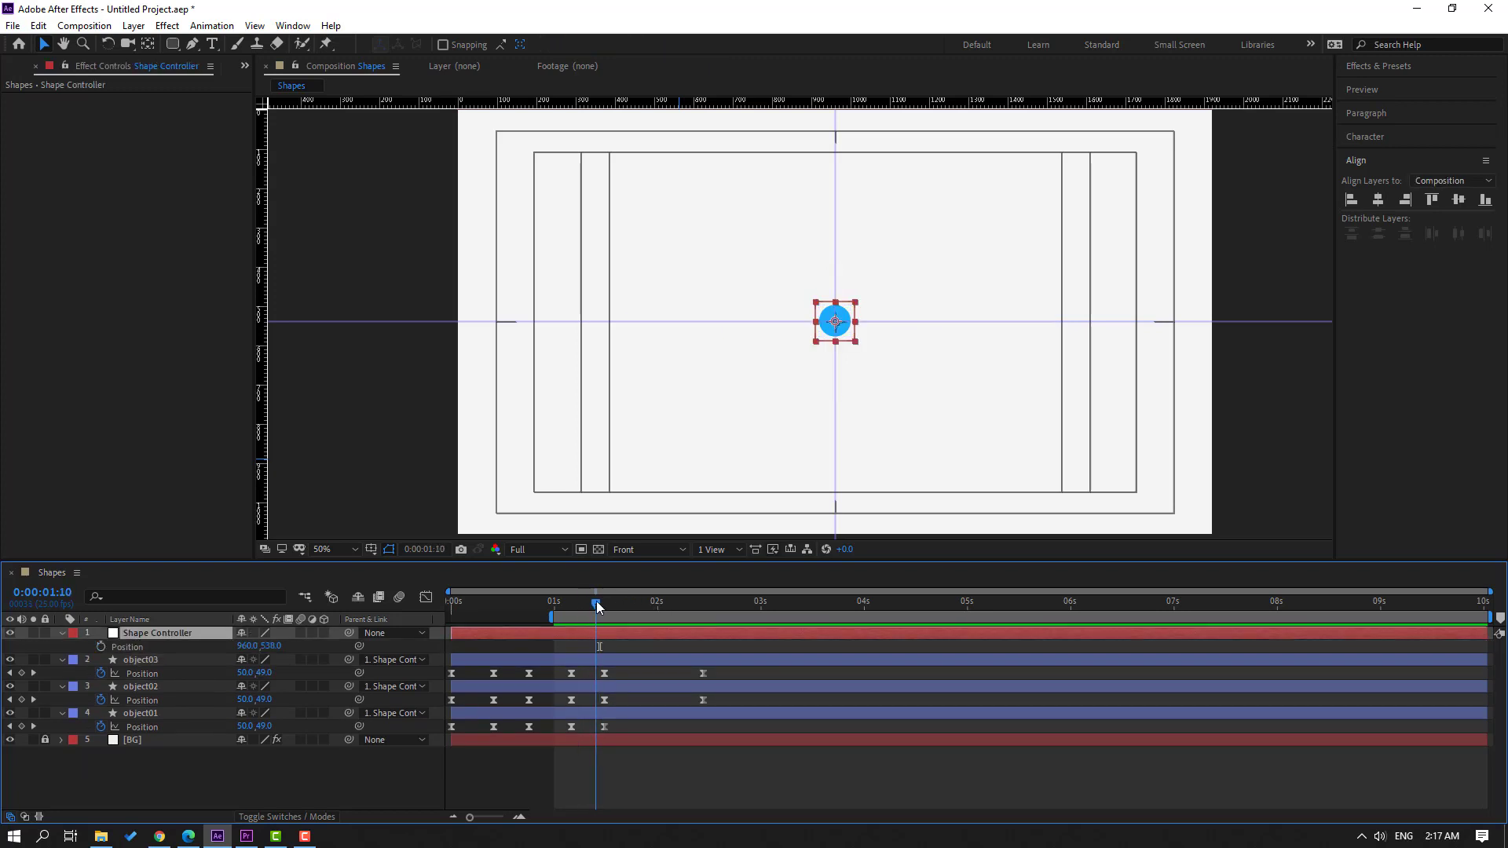
{"action": "left_click", "coordinate": [101, 646]}
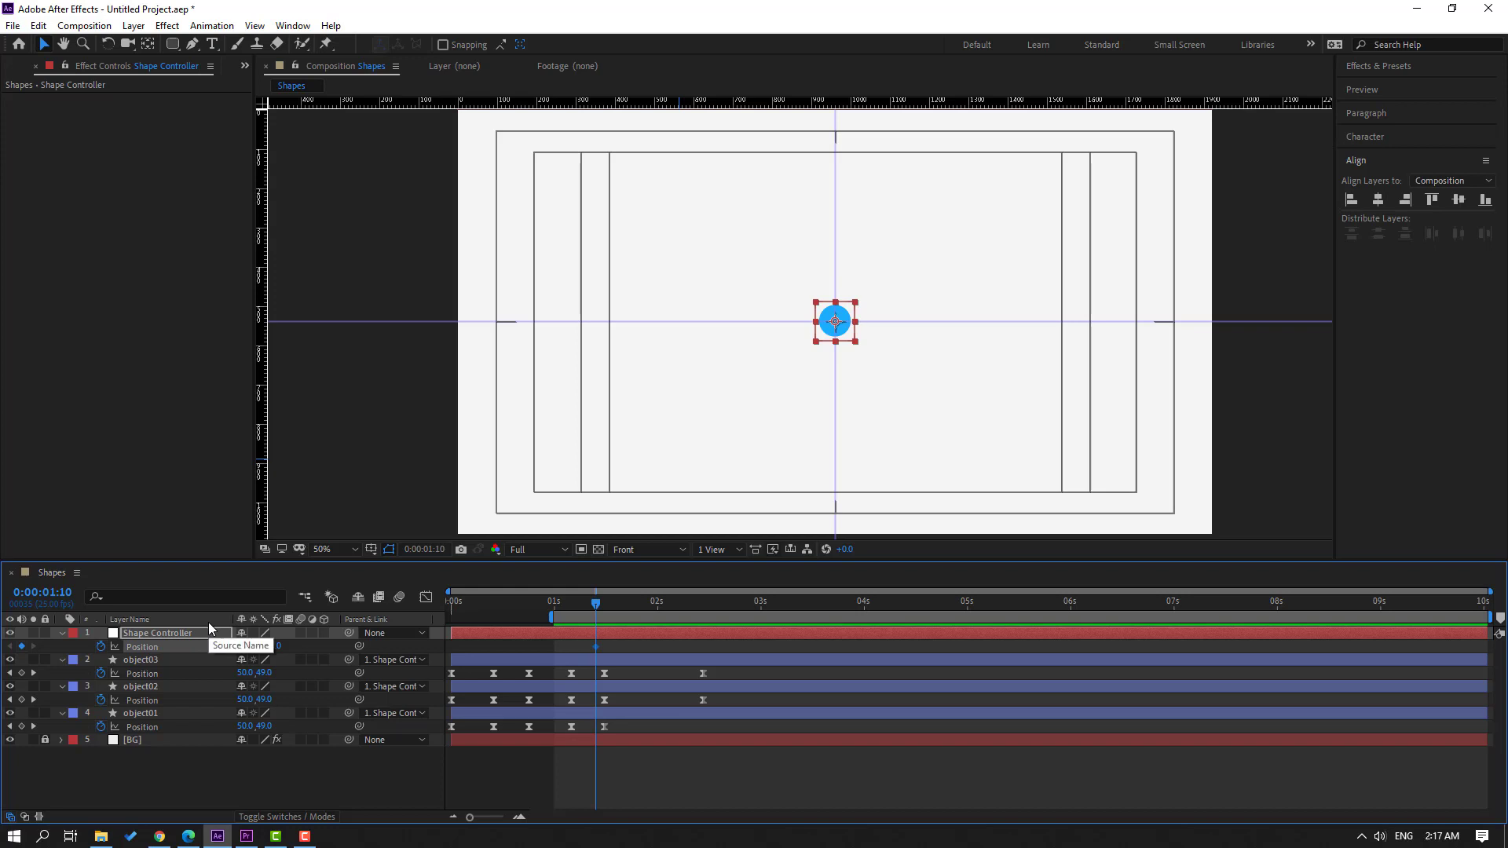
- Move the current time to 0:00:01:15 and nudge the Shape Controller down to position 960, 558
{"action": "key", "text": "space"}
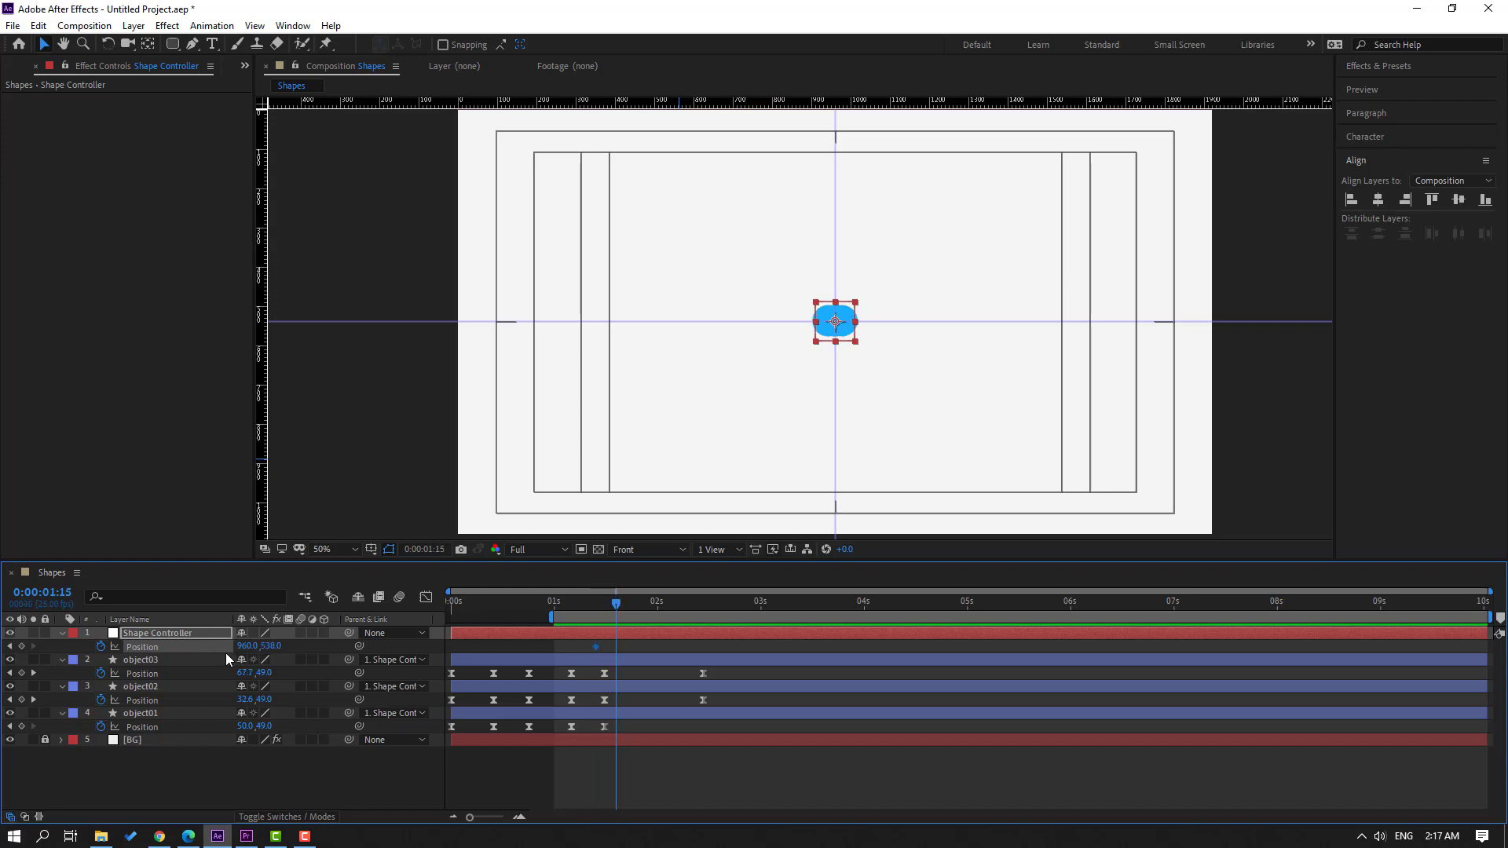
{"action": "key", "text": "Down"}
{"action": "key", "text": "Down"}
{"action": "key", "text": "Down"}
{"action": "key", "text": "Down"}
{"action": "key", "text": "Down"}
{"action": "key", "text": "Down"}
{"action": "key", "text": "Down"}
{"action": "key", "text": "Down"}
{"action": "key", "text": "Down"}
{"action": "key", "text": "Down"}
{"action": "key", "text": "Down"}
{"action": "key", "text": "Down"}
{"action": "key", "text": "Down"}
{"action": "key", "text": "Down"}
{"action": "key", "text": "Down"}
{"action": "key", "text": "Down"}
{"action": "key", "text": "Down"}
{"action": "key", "text": "Down"}
{"action": "key", "text": "Down"}
{"action": "key", "text": "Down"}
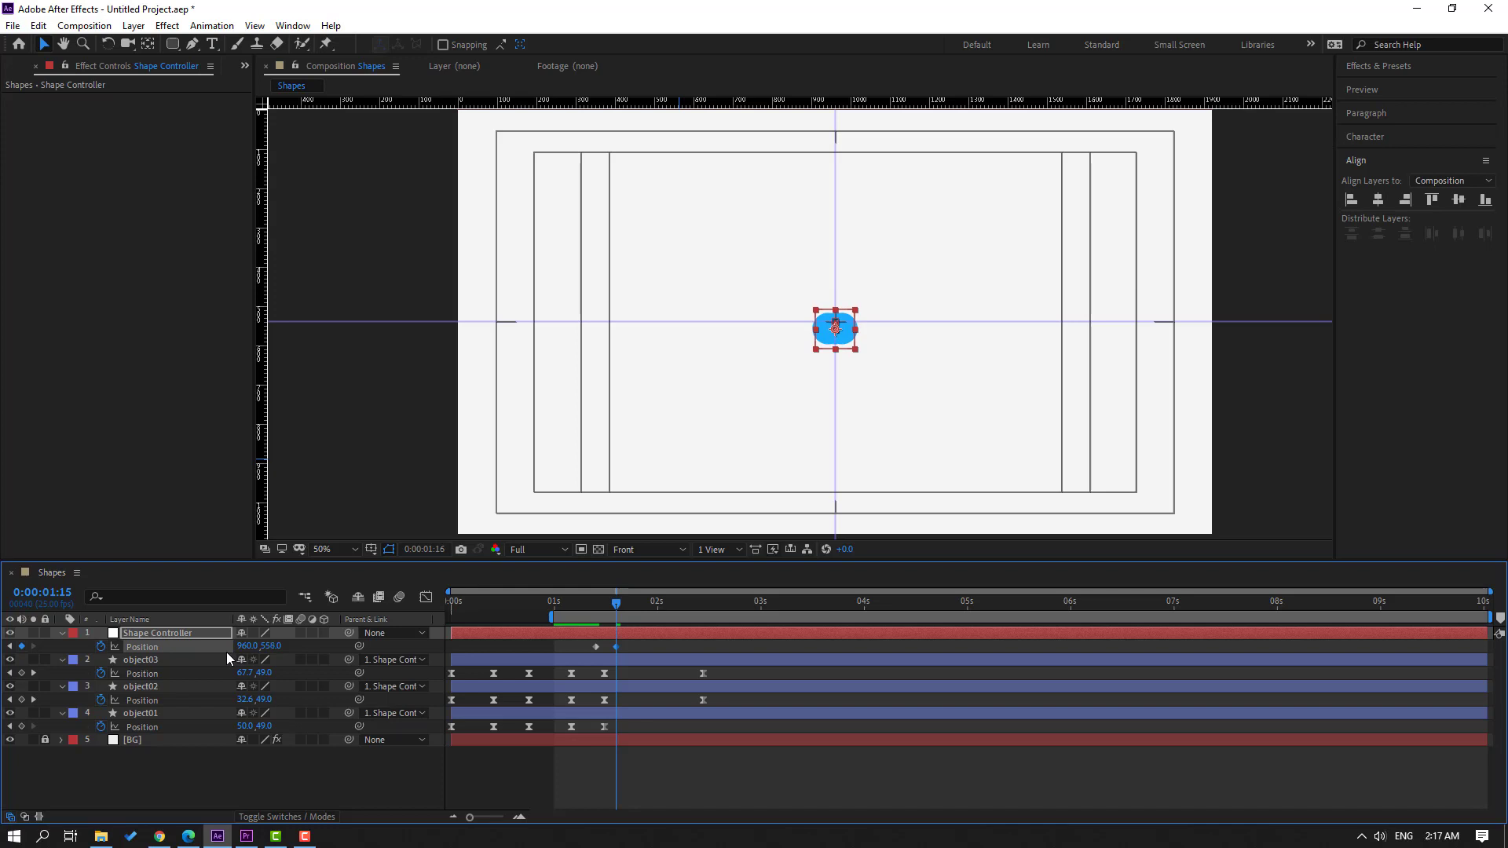
- Move the current time to 0:00:01:18 and nudge the Shape Controller up to position 960, 524
{"action": "key", "text": "space"}
{"action": "key", "text": "Up"}
{"action": "key", "text": "Up"}
{"action": "key", "text": "Up"}
{"action": "key", "text": "Up"}
{"action": "key", "text": "Up"}
{"action": "key", "text": "Up"}
{"action": "key", "text": "Up"}
{"action": "key", "text": "Up"}
{"action": "key", "text": "Up"}
{"action": "key", "text": "Up"}
{"action": "key", "text": "Up"}
{"action": "key", "text": "Up"}
{"action": "key", "text": "Up"}
{"action": "key", "text": "Up"}
{"action": "key", "text": "Up"}
{"action": "key", "text": "Up"}
{"action": "key", "text": "Up"}
{"action": "key", "text": "Up"}
{"action": "key", "text": "Up"}
{"action": "key", "text": "Up"}
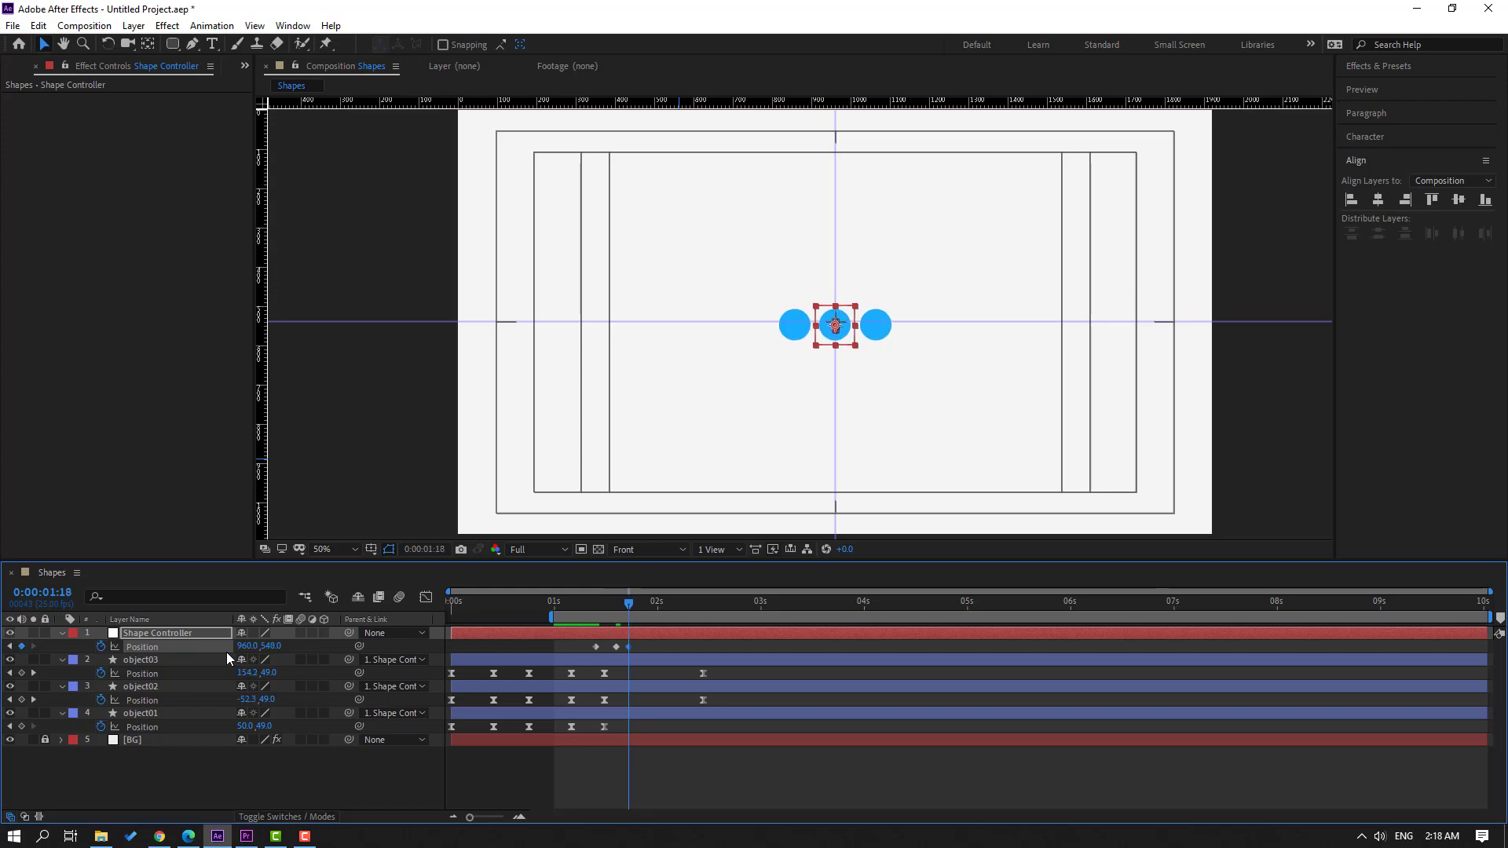
{"action": "key", "text": "Up"}
{"action": "key", "text": "Up"}
{"action": "key", "text": "Up"}
{"action": "key", "text": "Up"}
{"action": "key", "text": "Up"}
{"action": "key", "text": "Up"}
{"action": "key", "text": "Up"}
{"action": "key", "text": "Up"}
{"action": "key", "text": "Up"}
{"action": "key", "text": "Up"}
{"action": "key", "text": "Up"}
{"action": "key", "text": "Up"}
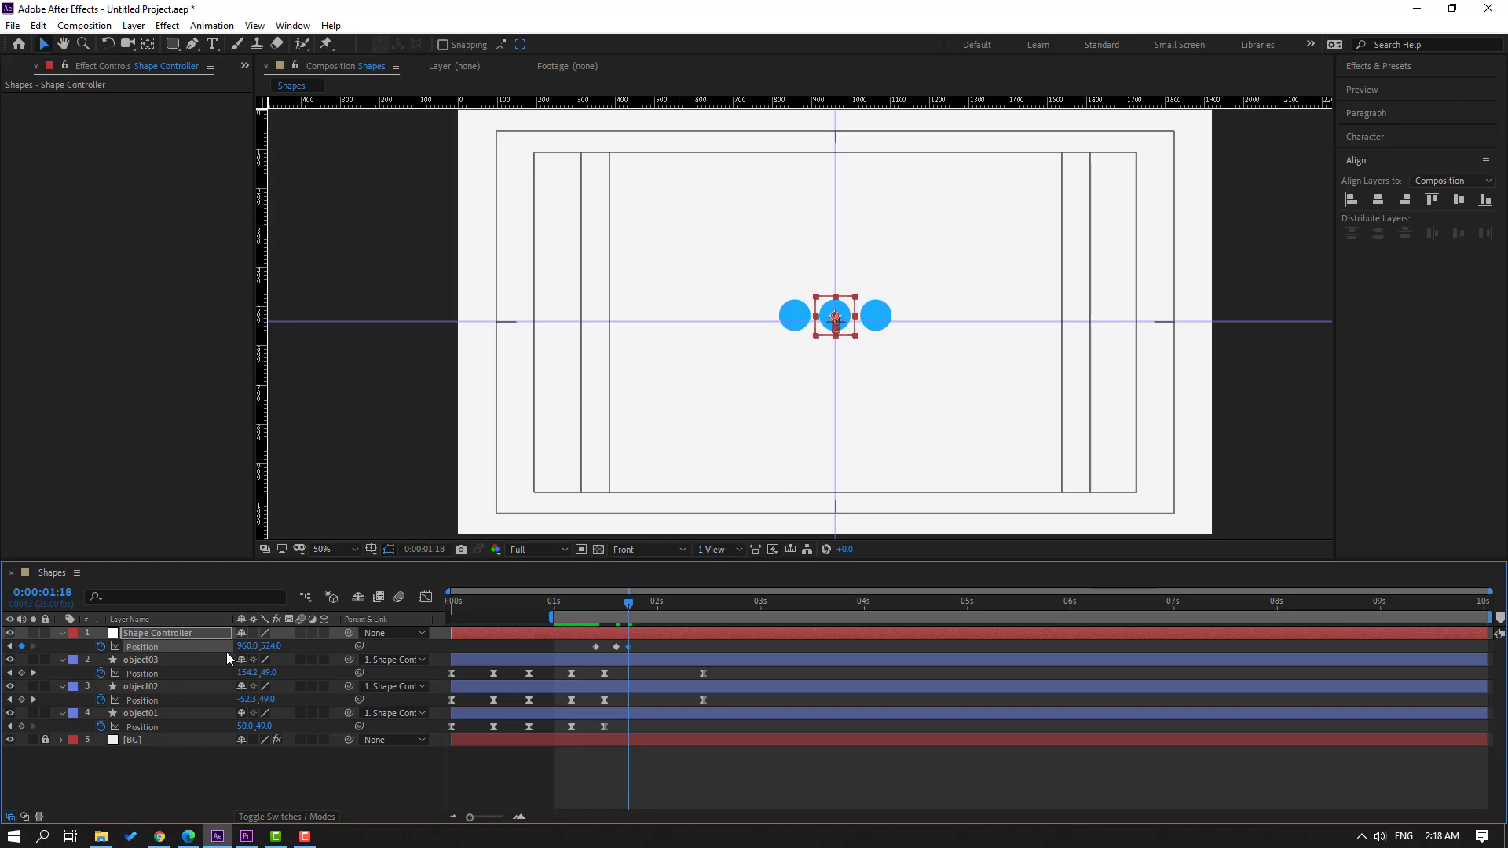
- Move the current time to 0:00:01:21, nudge the Shape Controller down to position 960, 538, and preview the bounce
{"action": "key", "text": "Page_Down"}
{"action": "key", "text": "Page_Down"}
{"action": "key", "text": "Page_Down"}
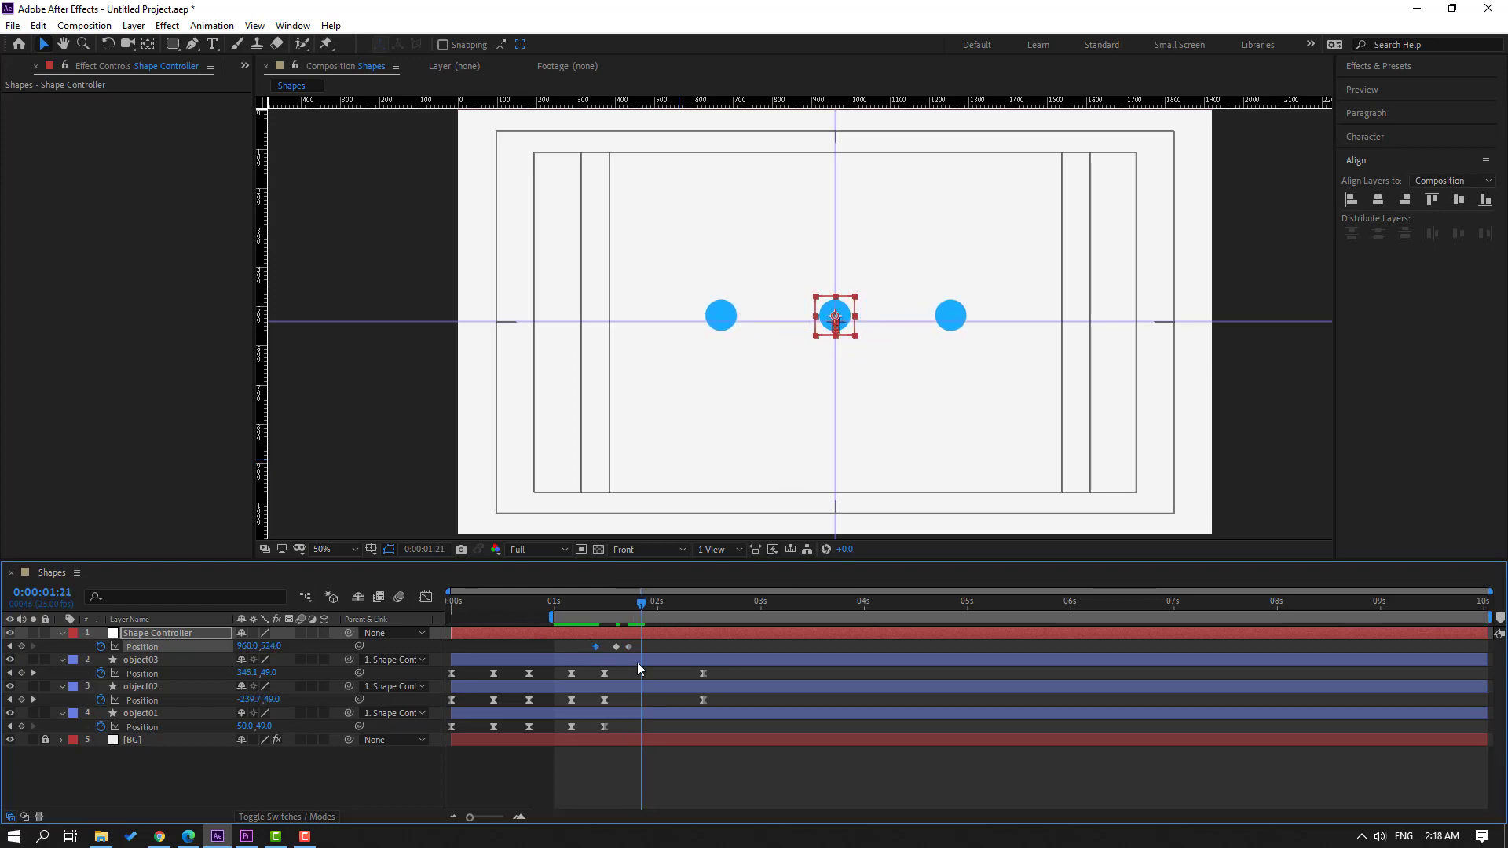
{"action": "key", "text": "Down"}
{"action": "key", "text": "Down"}
{"action": "key", "text": "Down"}
{"action": "key", "text": "Down"}
{"action": "key", "text": "Down"}
{"action": "key", "text": "Down"}
{"action": "key", "text": "Down"}
{"action": "key", "text": "Down"}
{"action": "key", "text": "Down"}
{"action": "key", "text": "Down"}
{"action": "key", "text": "Down"}
{"action": "key", "text": "Down"}
{"action": "key", "text": "Down"}
{"action": "key", "text": "Down"}
{"action": "key", "text": "space"}
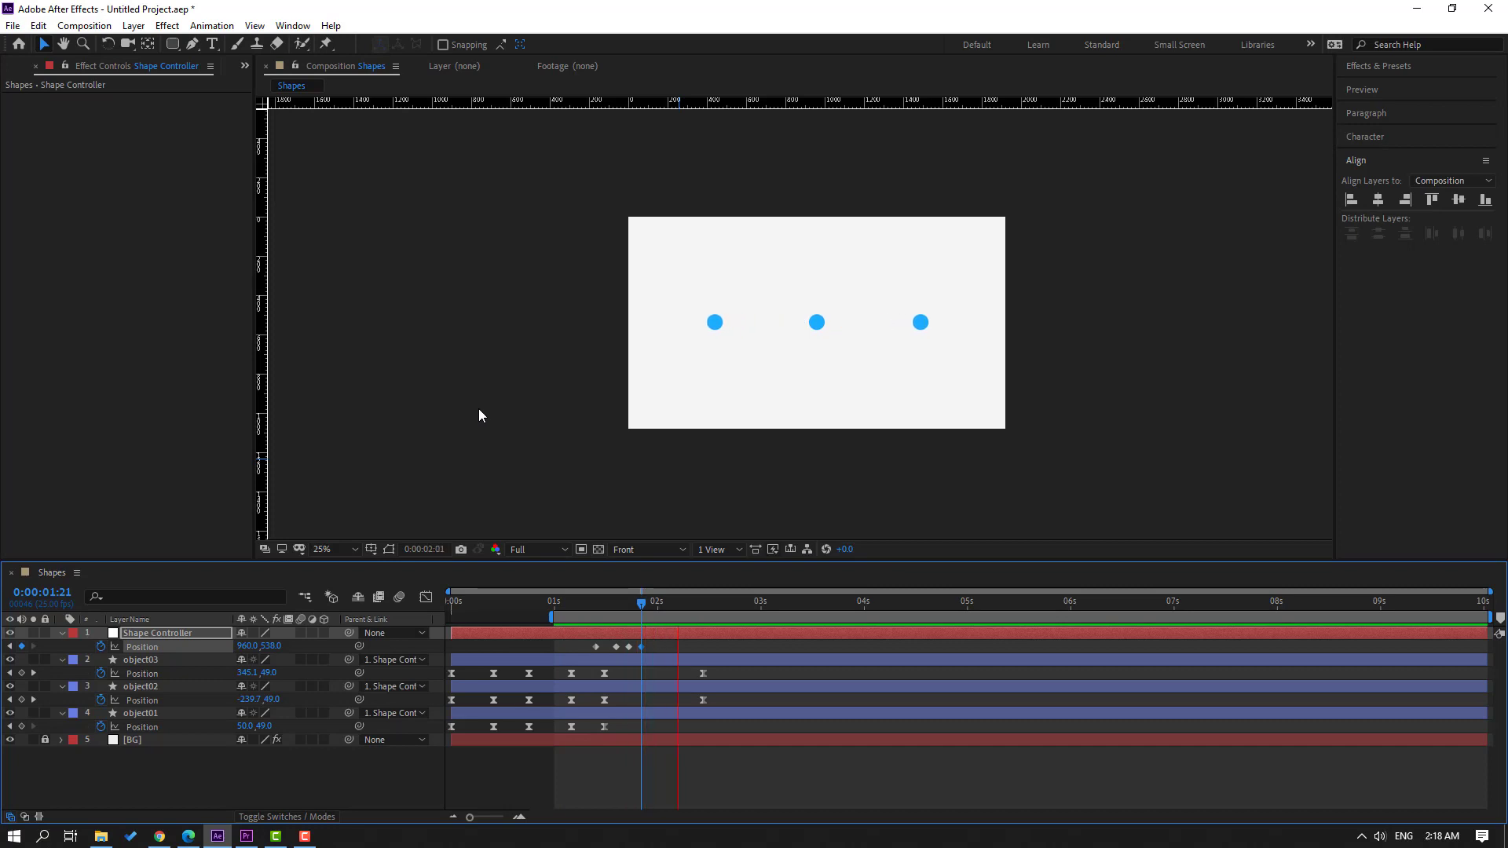
{"action": "key", "text": "space"}
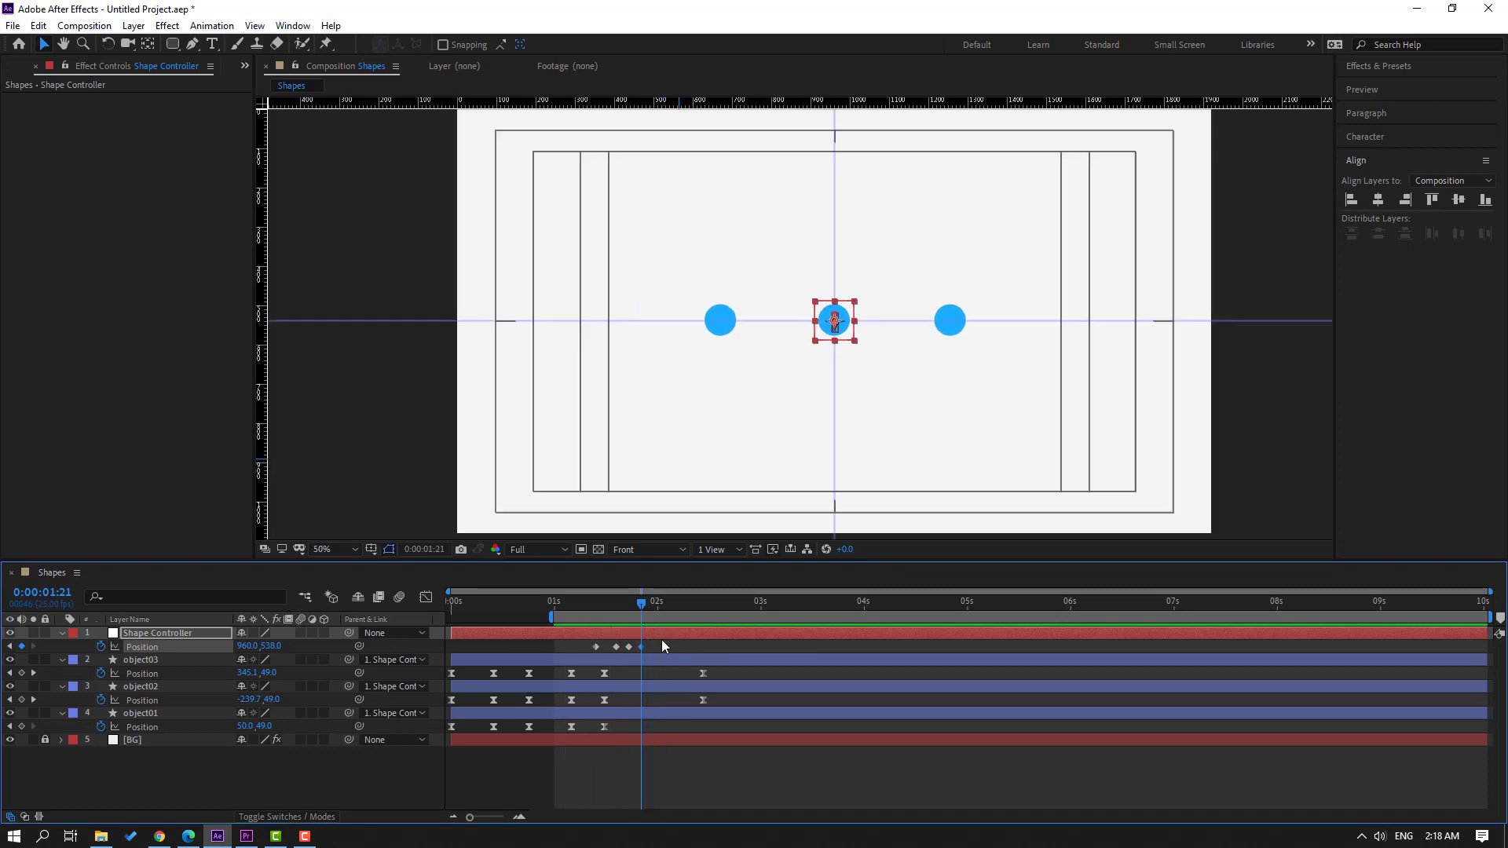
- Apply Easy Ease to all of the Shape Controller's Position keyframes and preview the motion
{"action": "left_click_drag", "start_coordinate": [661, 639], "coordinate": [595, 653]}
{"action": "right_click", "coordinate": [596, 650]}
{"action": "mouse_move", "coordinate": [691, 641]}
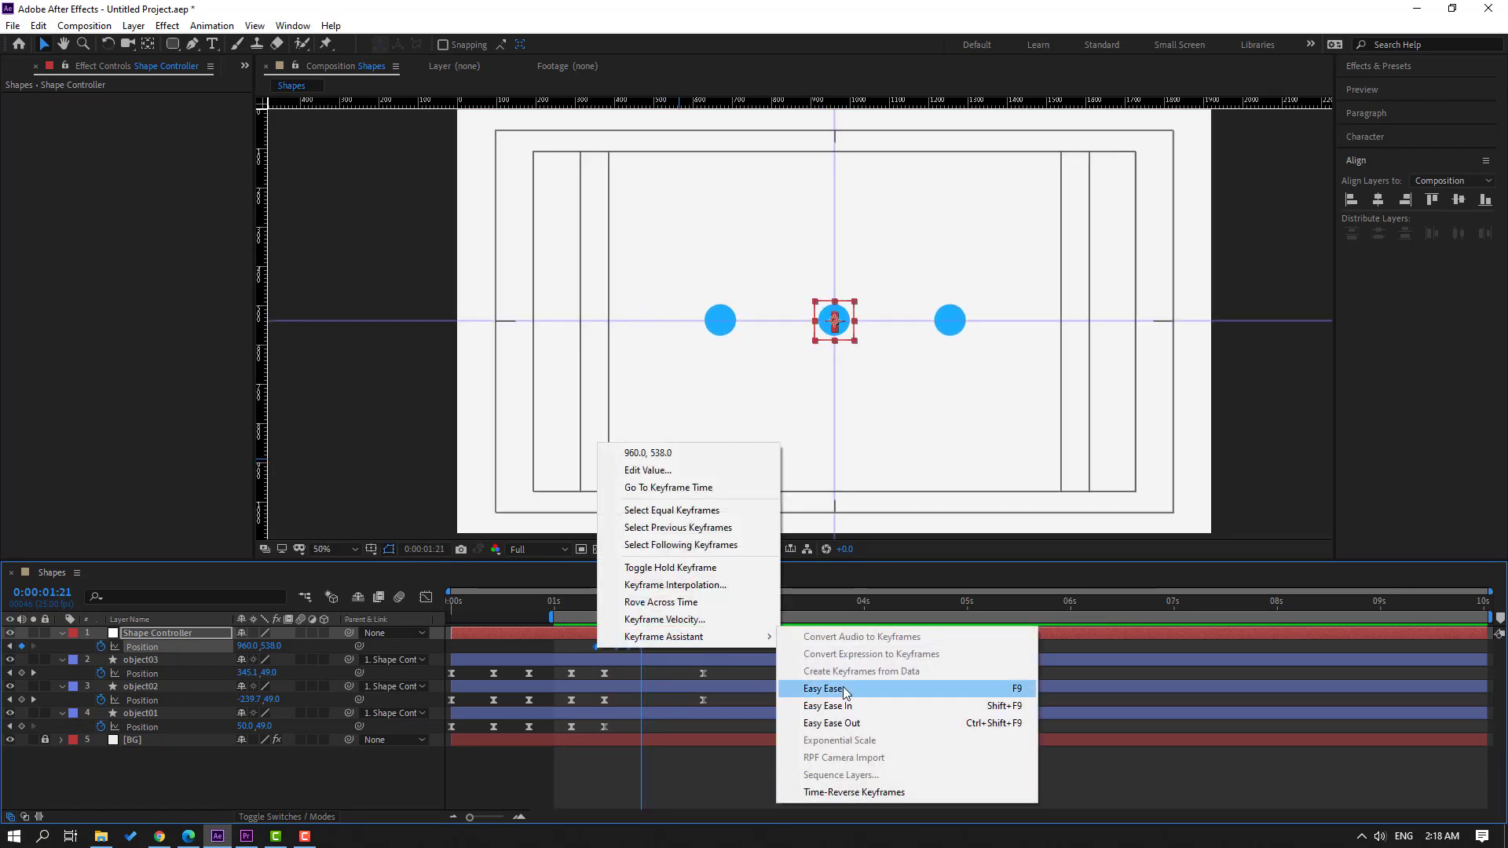
{"action": "left_click", "coordinate": [860, 677]}
{"action": "key", "text": "space"}
{"action": "key", "text": "space"}
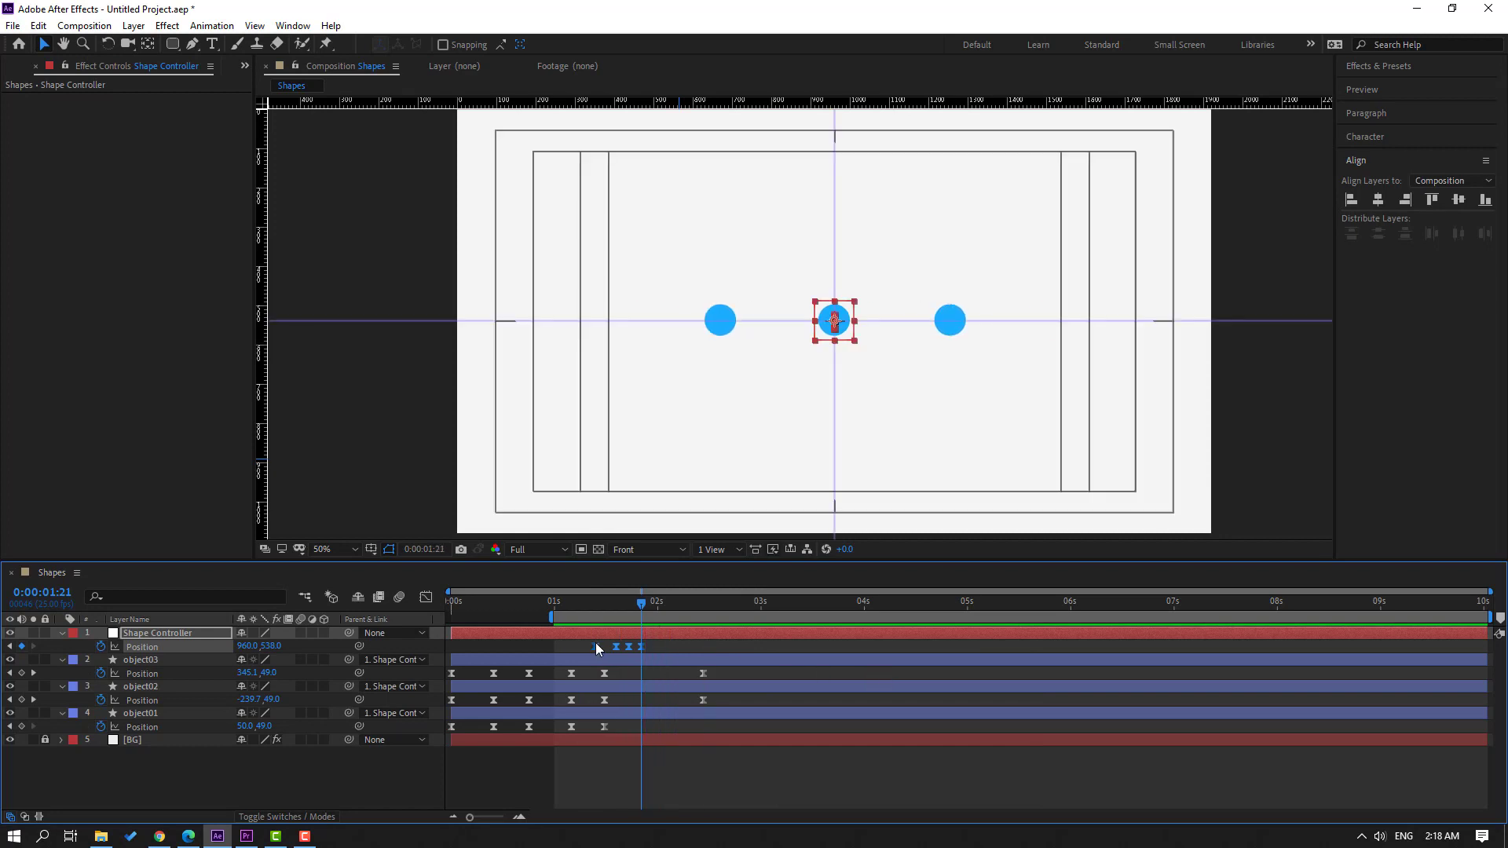
{"action": "key", "text": "space"}
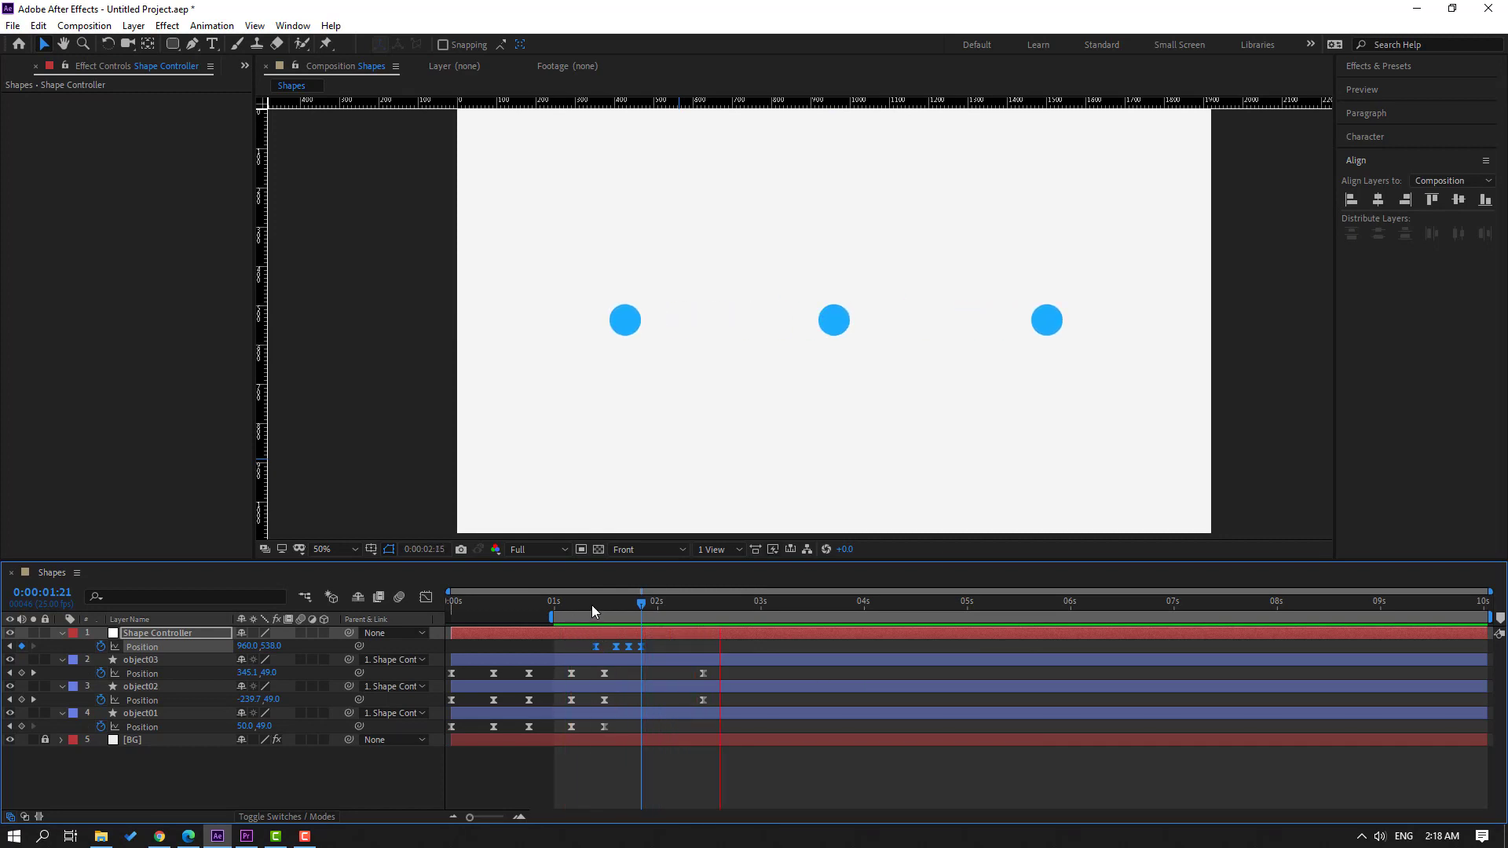
- Move the current time to 0:00:01:12 and collapse the properties of object03, object02 and object01
{"action": "left_click", "coordinate": [589, 603]}
{"action": "left_click", "coordinate": [604, 603]}
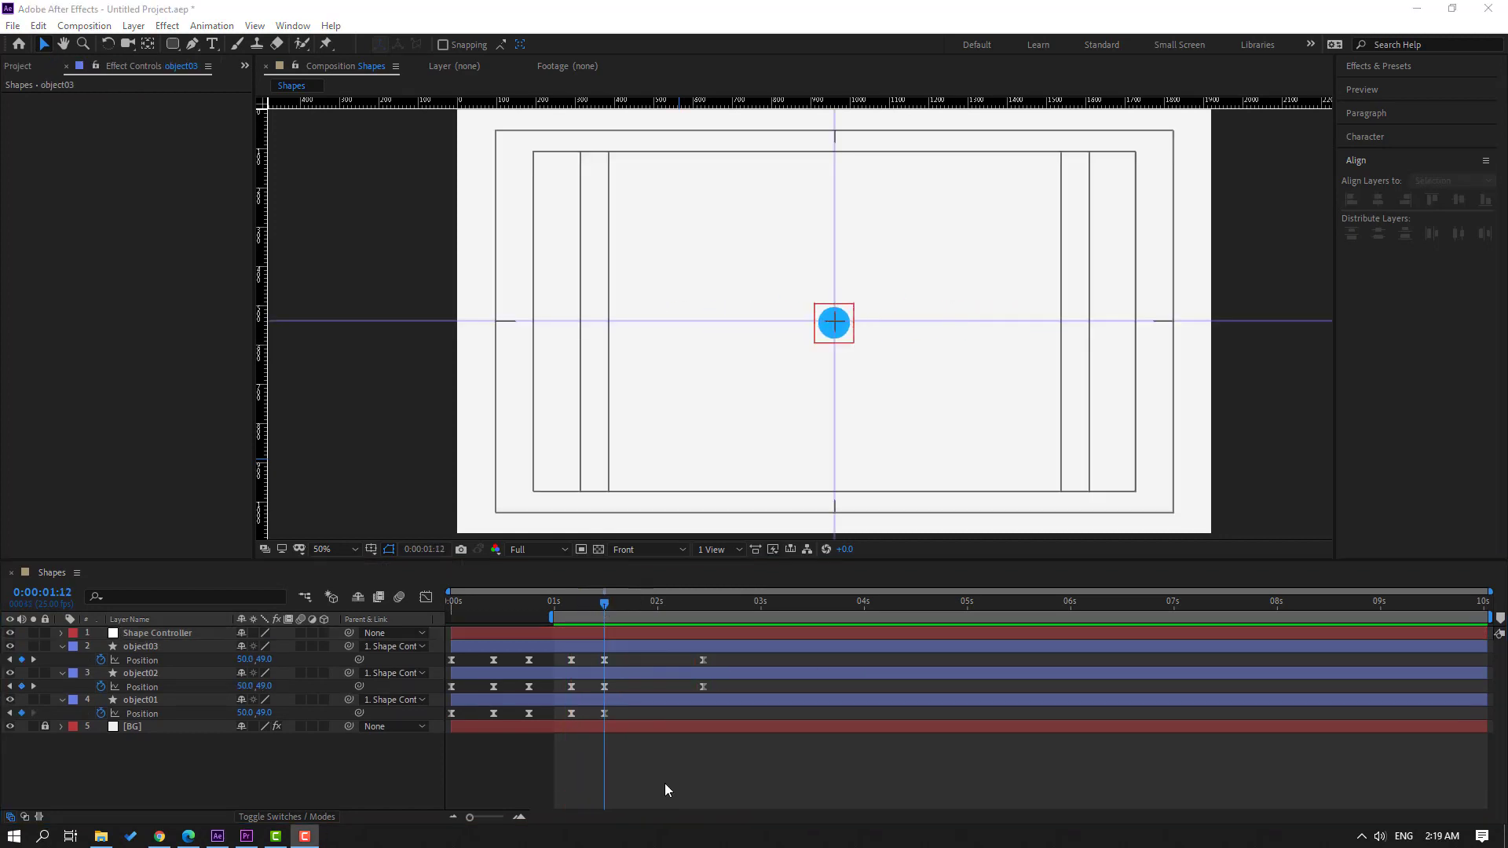
{"action": "left_click", "coordinate": [149, 648]}
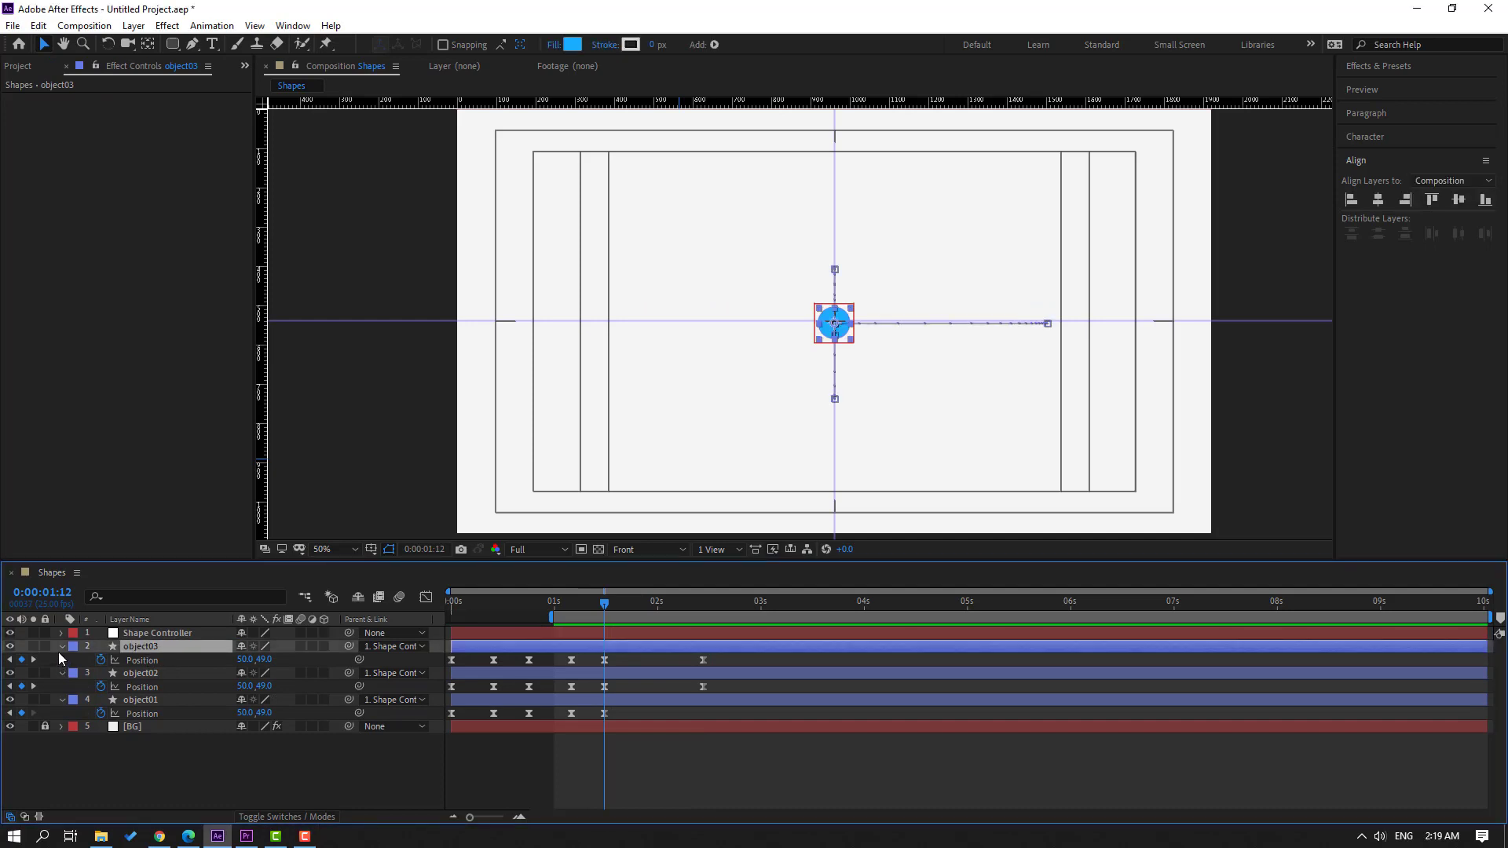
{"action": "left_click", "coordinate": [61, 648]}
{"action": "left_click", "coordinate": [143, 661]}
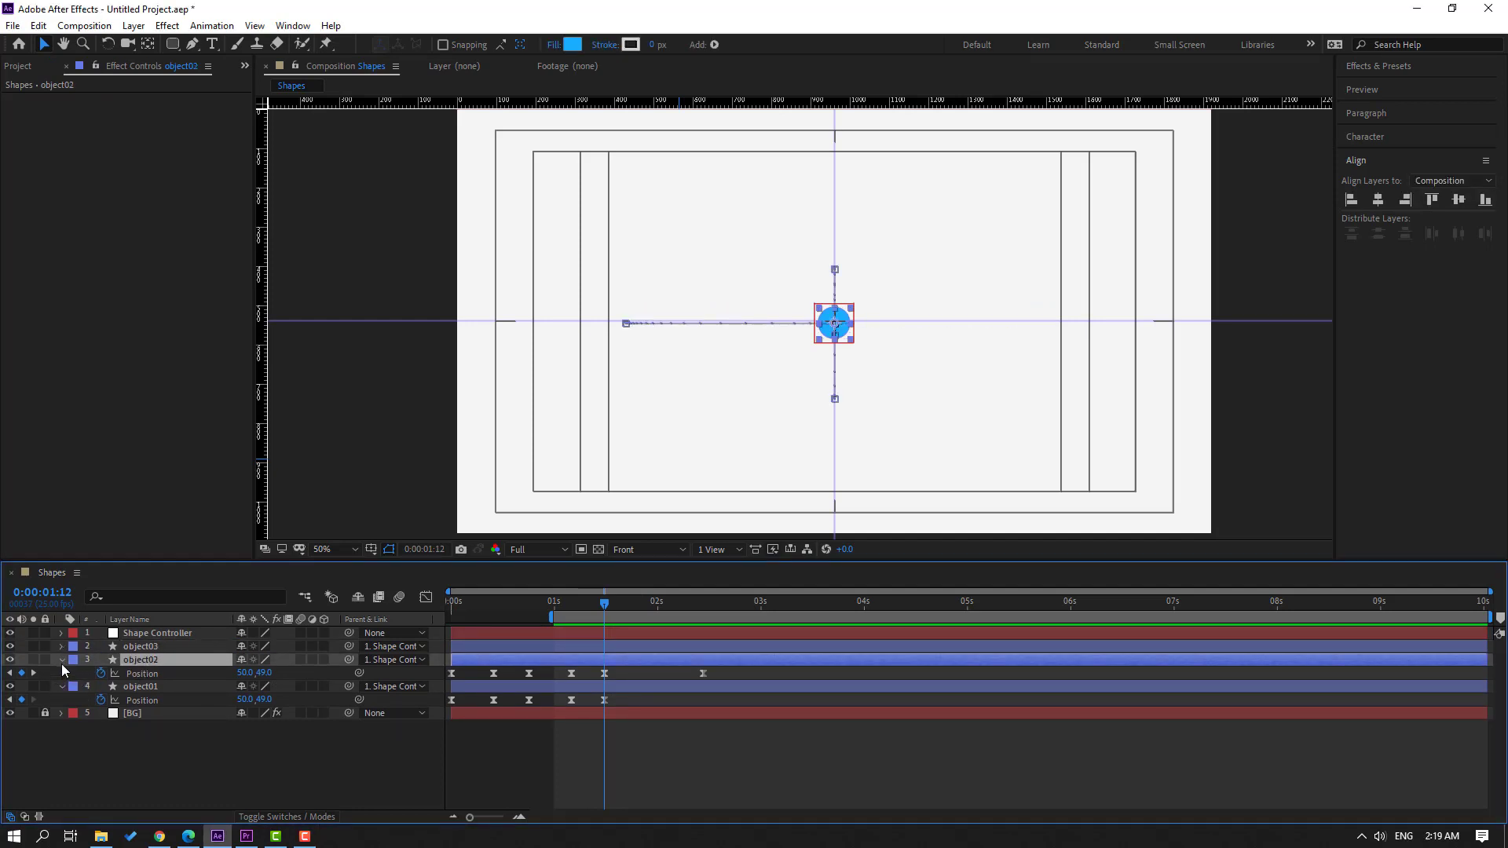
{"action": "left_click", "coordinate": [62, 660]}
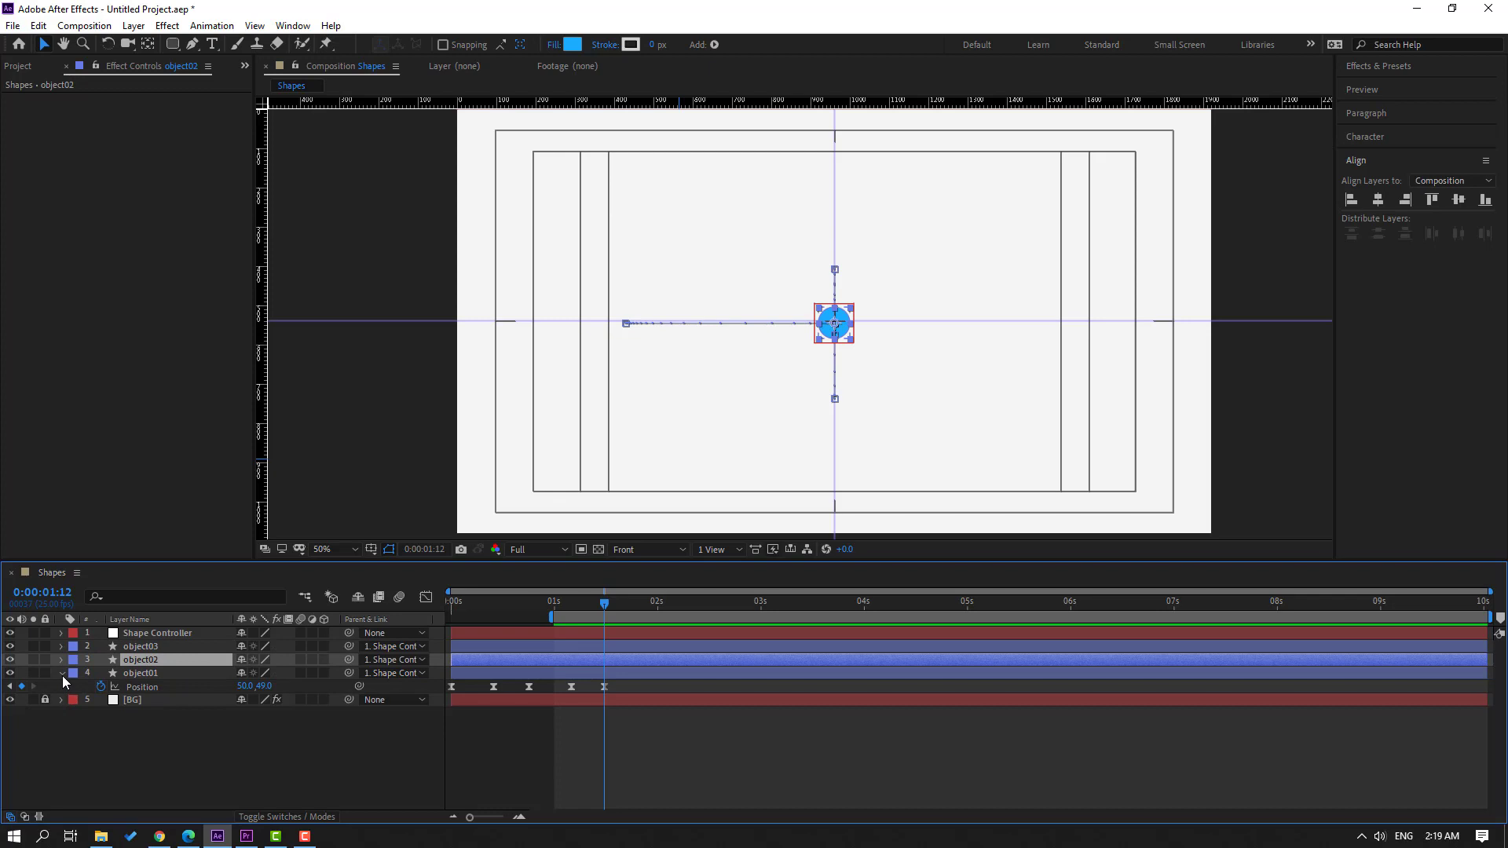
{"action": "left_click", "coordinate": [62, 674]}
{"action": "left_click", "coordinate": [126, 719]}
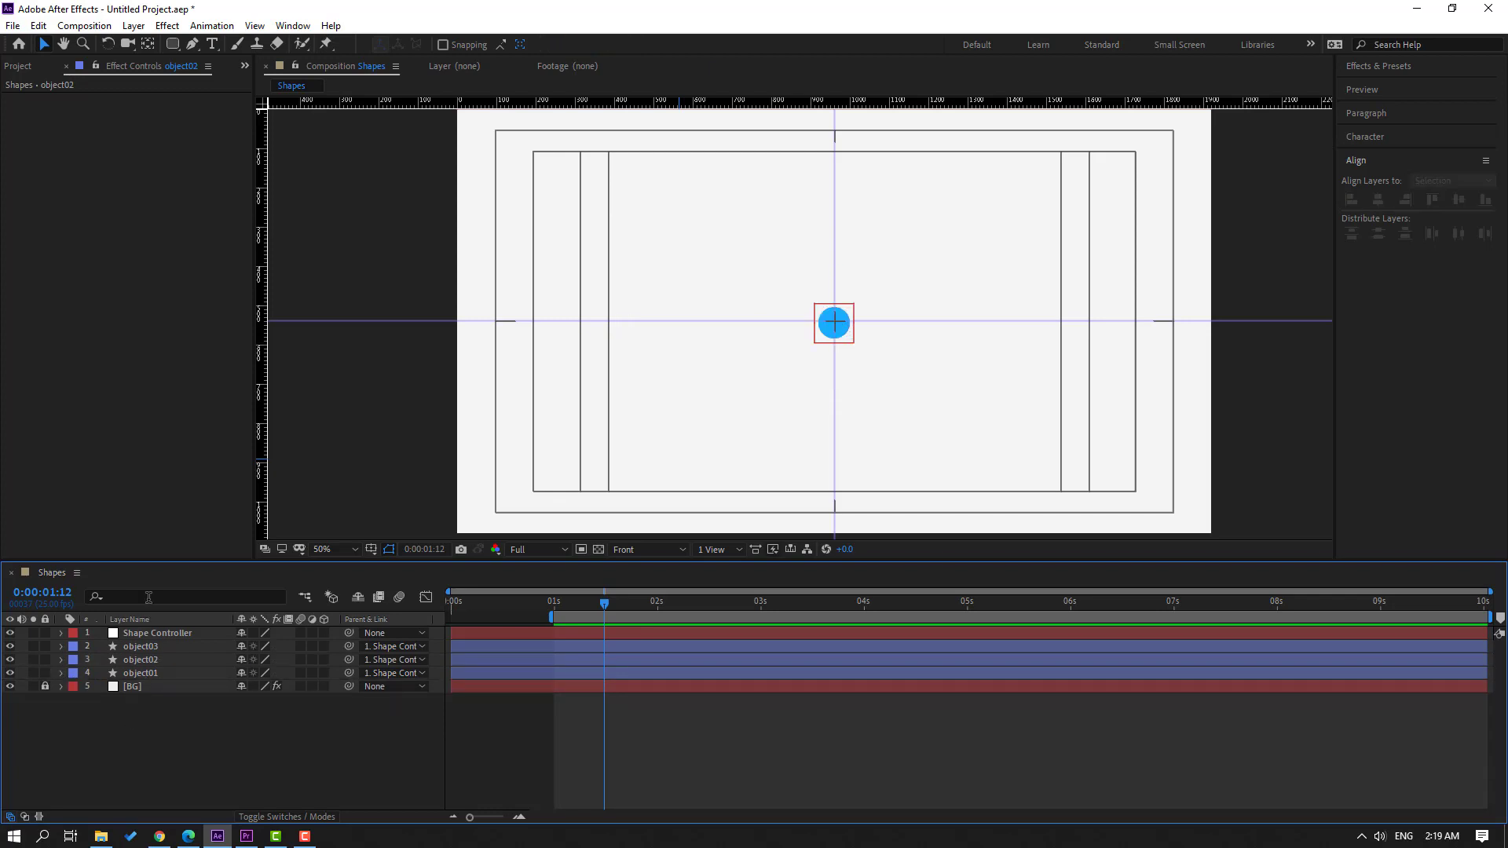
- Filter the timeline properties by "color" and start keyframing the Fill colour of object03 and object02 at 0:00:01:12
{"action": "left_click", "coordinate": [148, 596]}
{"action": "type", "text": "color"}
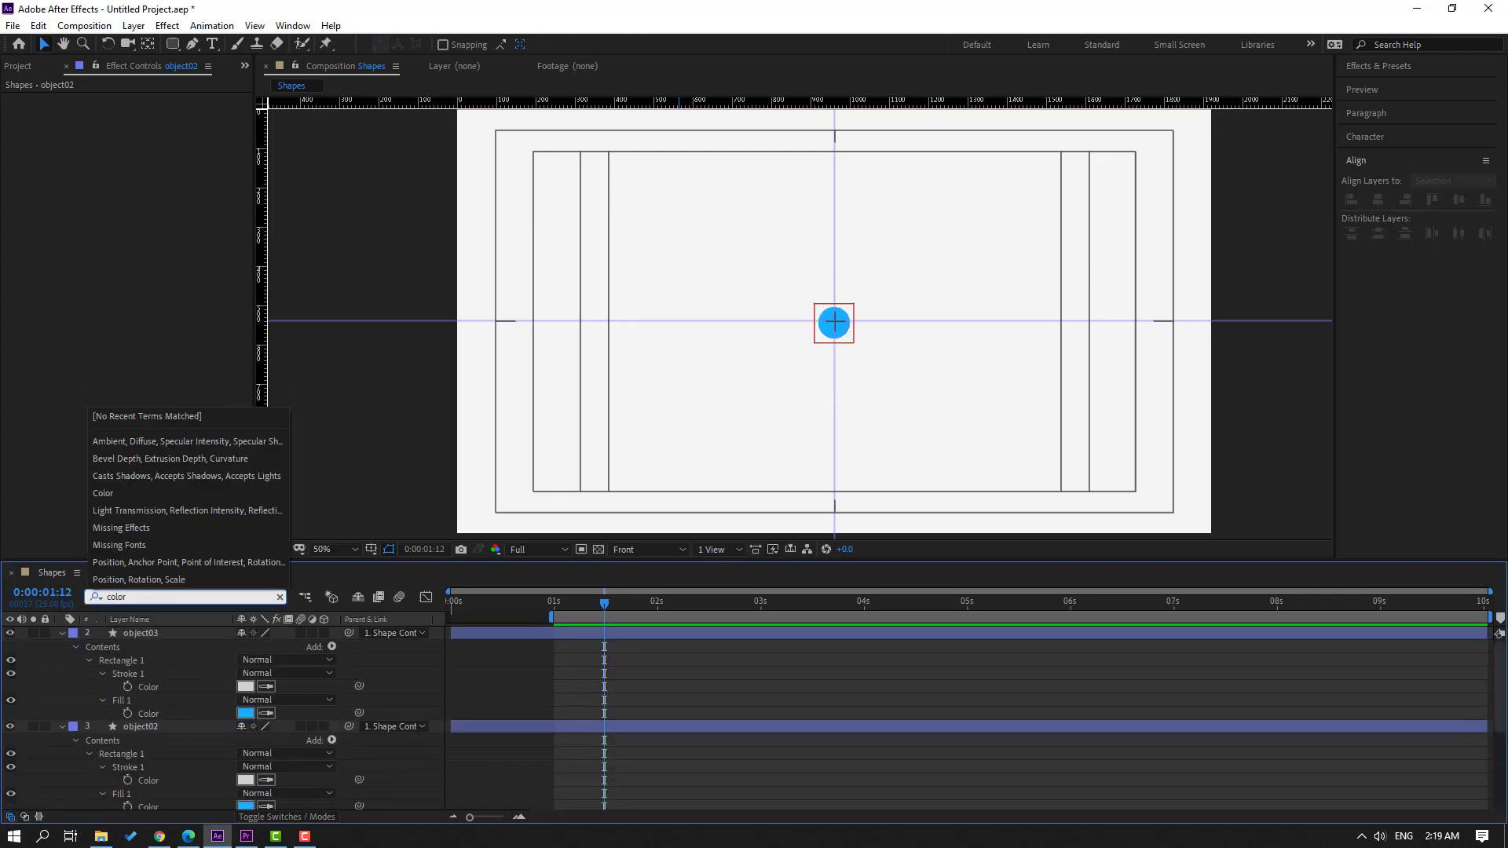
{"action": "mouse_move", "coordinate": [595, 602]}
{"action": "left_mouse_down"}
{"action": "mouse_move", "coordinate": [573, 602]}
{"action": "mouse_move", "coordinate": [619, 601]}
{"action": "mouse_move", "coordinate": [604, 599]}
{"action": "left_mouse_up"}
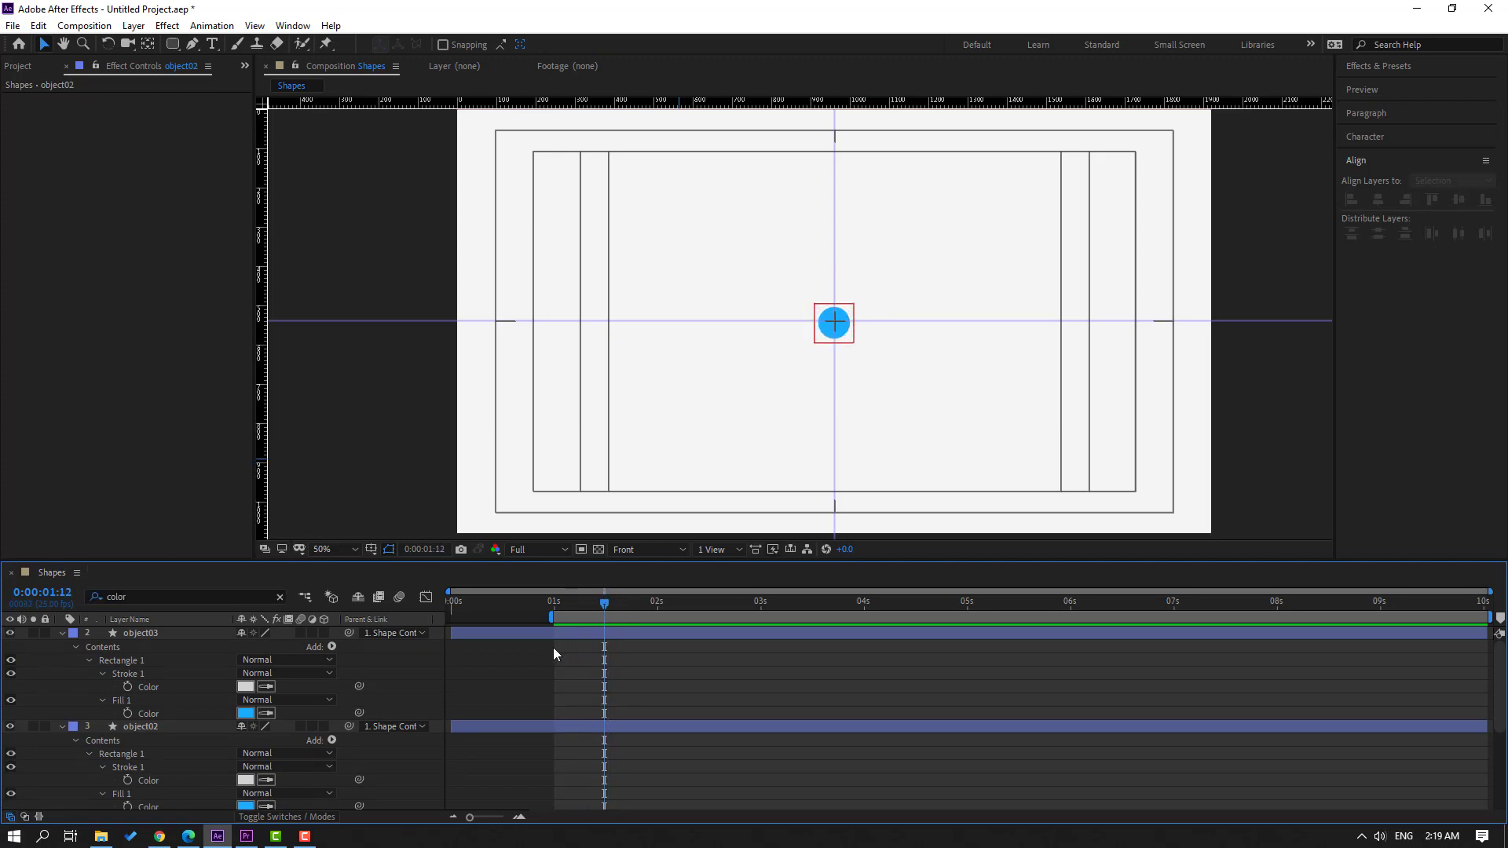
{"action": "left_click", "coordinate": [127, 714]}
{"action": "scroll", "coordinate": [219, 755], "scroll_direction": "down", "scroll_amount": 1}
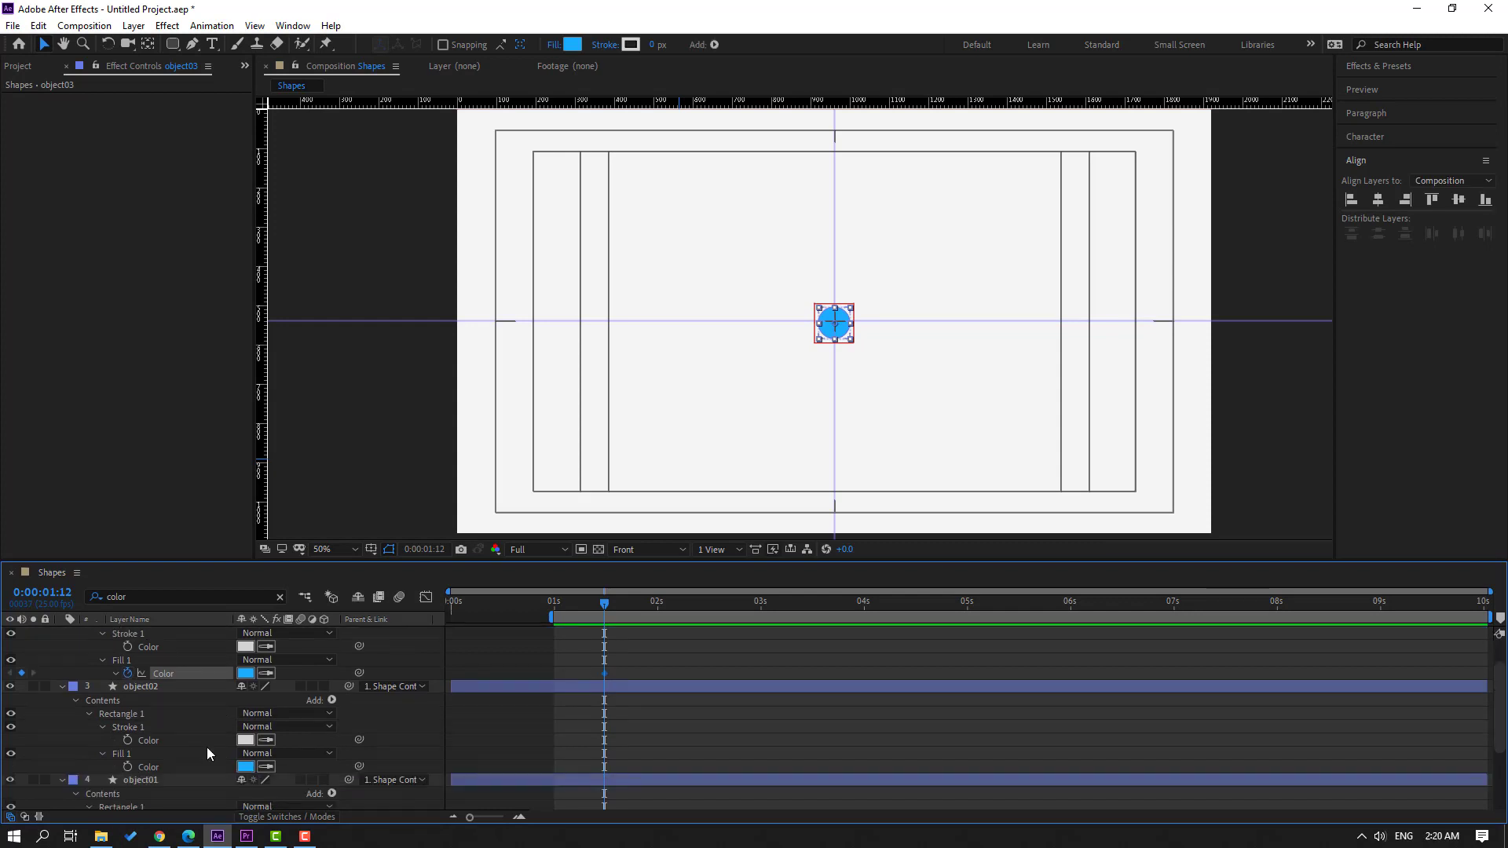
{"action": "left_click", "coordinate": [126, 769]}
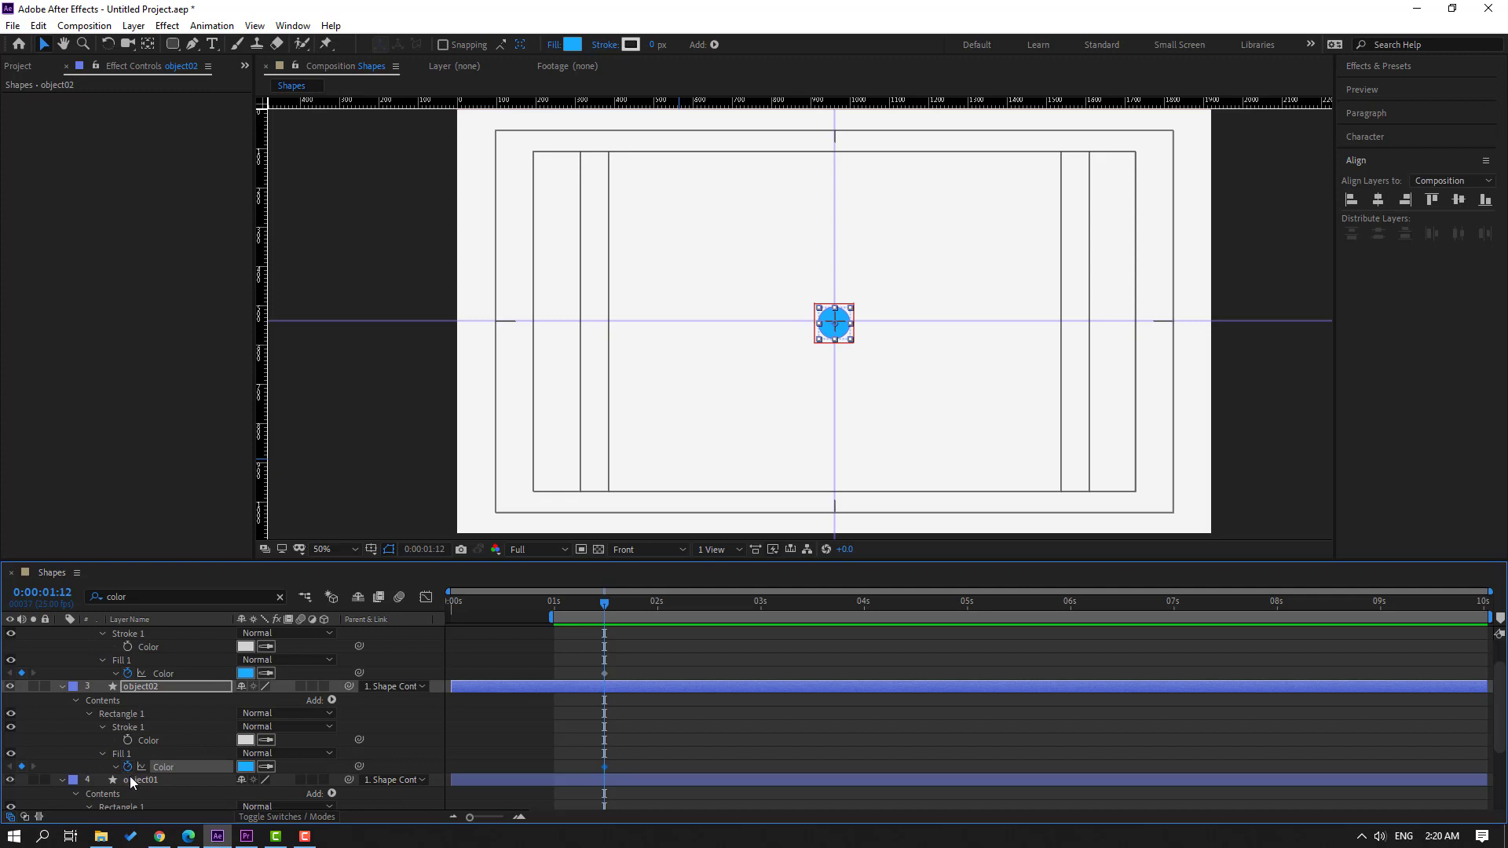
- Move the current time to 0:00:02:00 and set object03's Fill colour to yellow
{"action": "left_click_drag", "start_coordinate": [619, 609], "coordinate": [658, 609]}
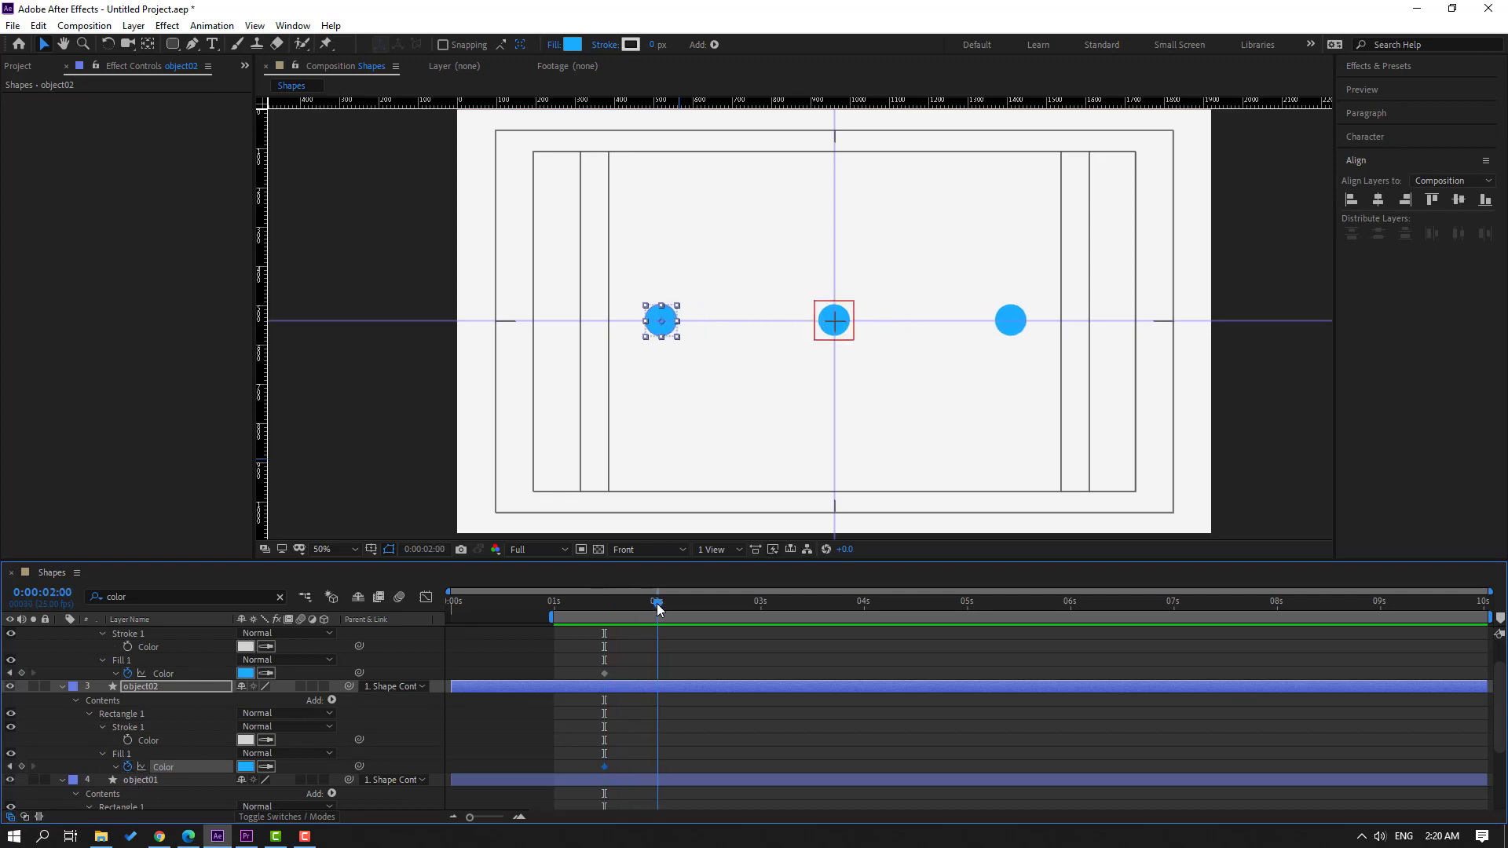
{"action": "left_click", "coordinate": [245, 673]}
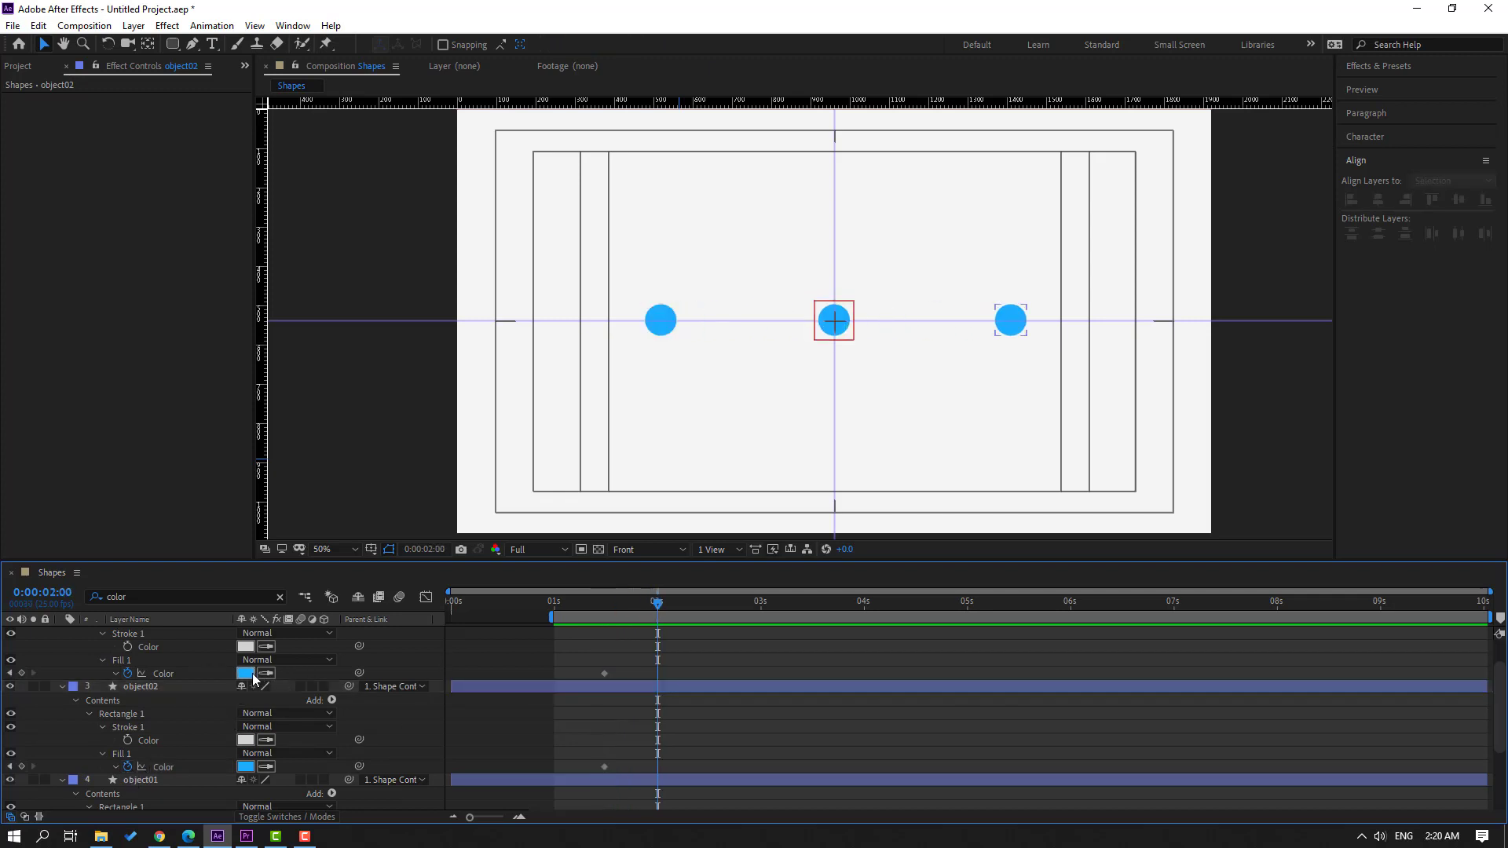
{"action": "left_click", "coordinate": [898, 709]}
{"action": "left_click_drag", "start_coordinate": [834, 574], "coordinate": [808, 542]}
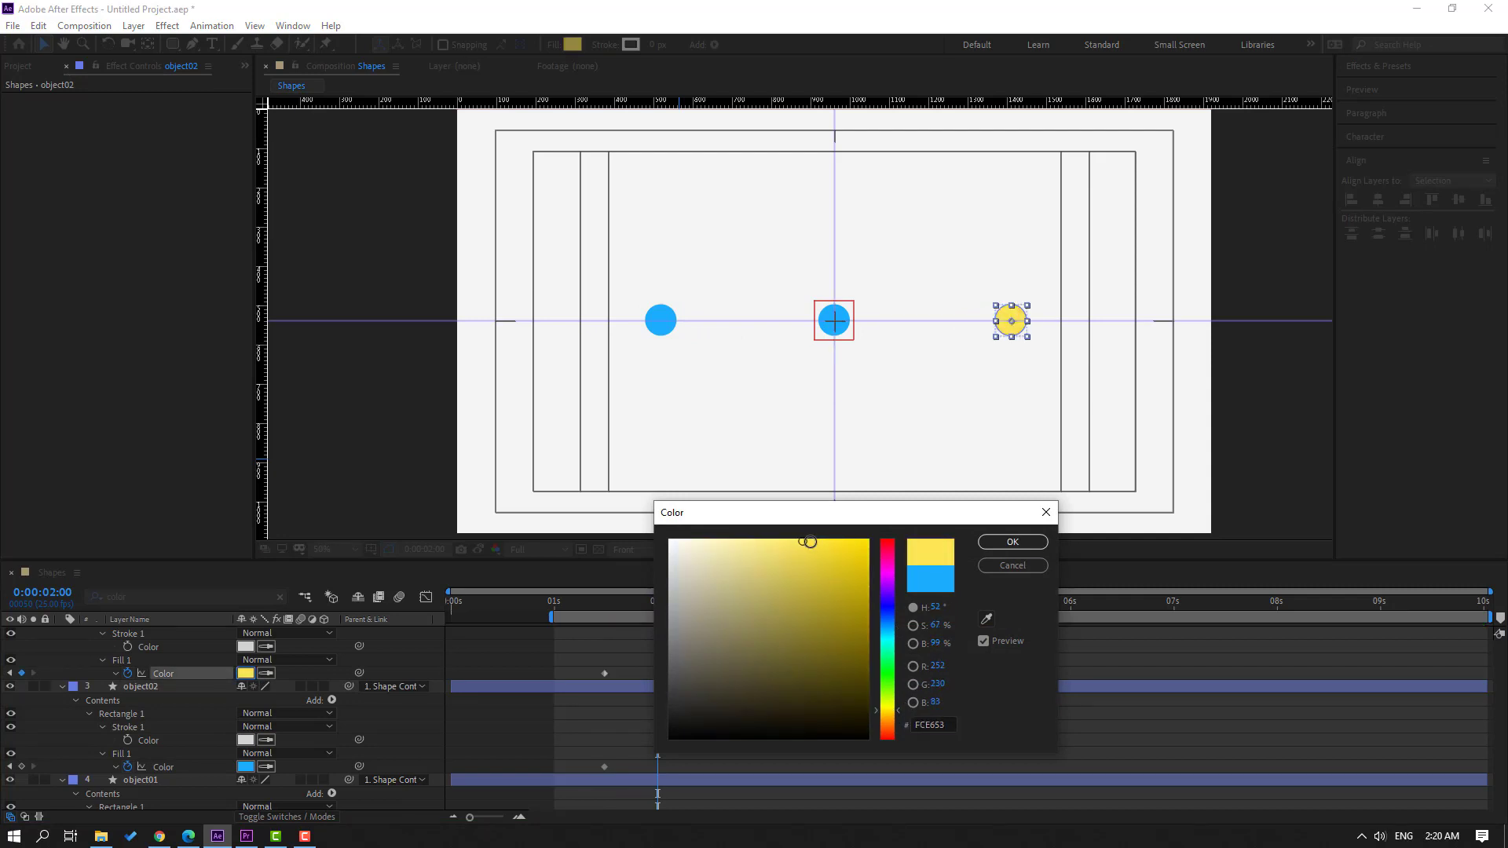
{"action": "left_click", "coordinate": [1013, 542]}
{"action": "left_click", "coordinate": [561, 779]}
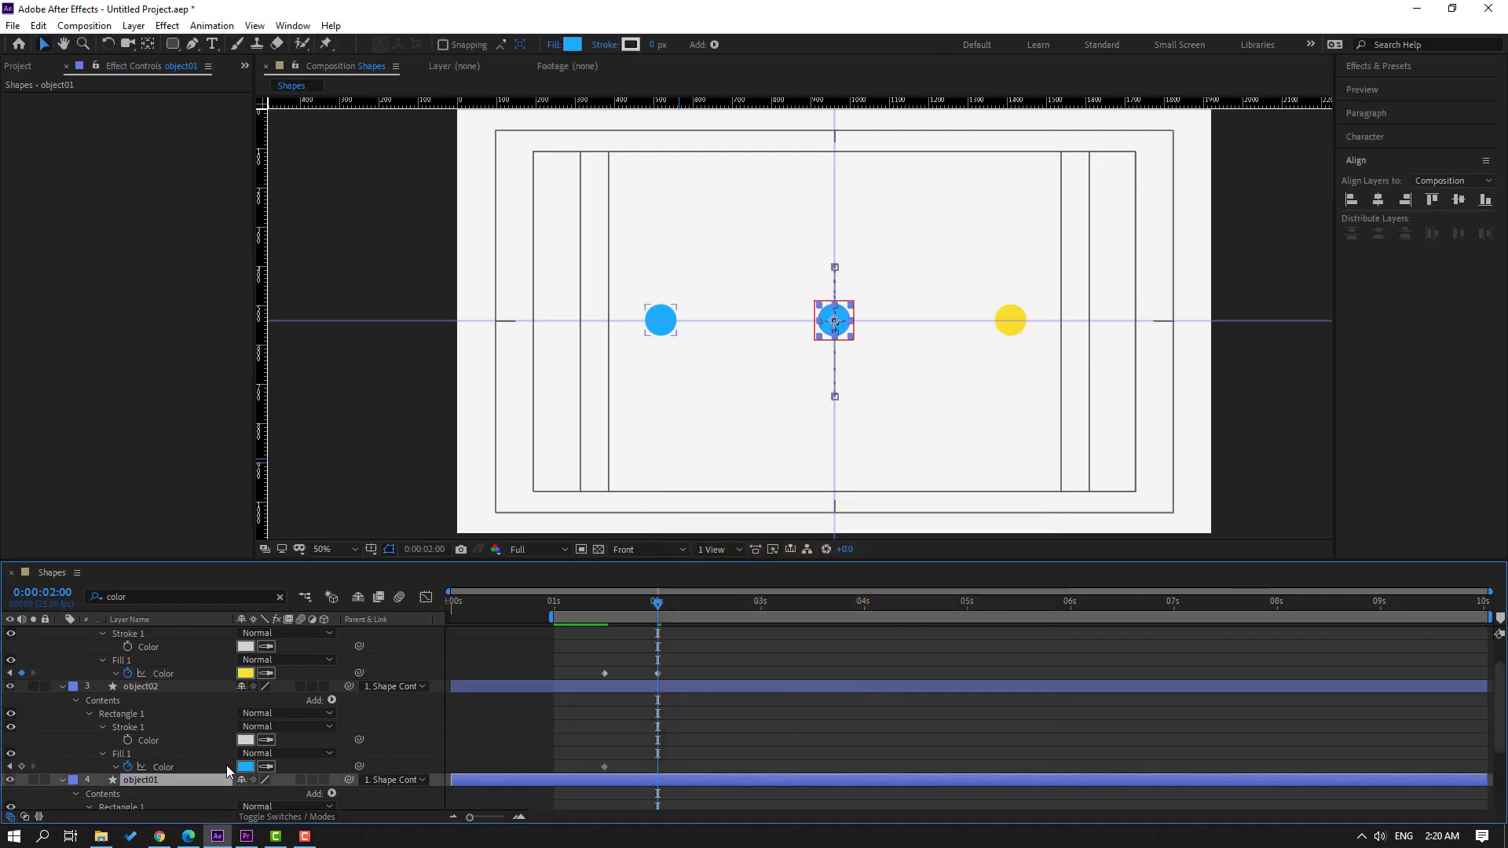
- Set object02's Fill colour to red F25252 at 0:00:02:00
{"action": "left_click", "coordinate": [246, 767]}
{"action": "left_click", "coordinate": [885, 571]}
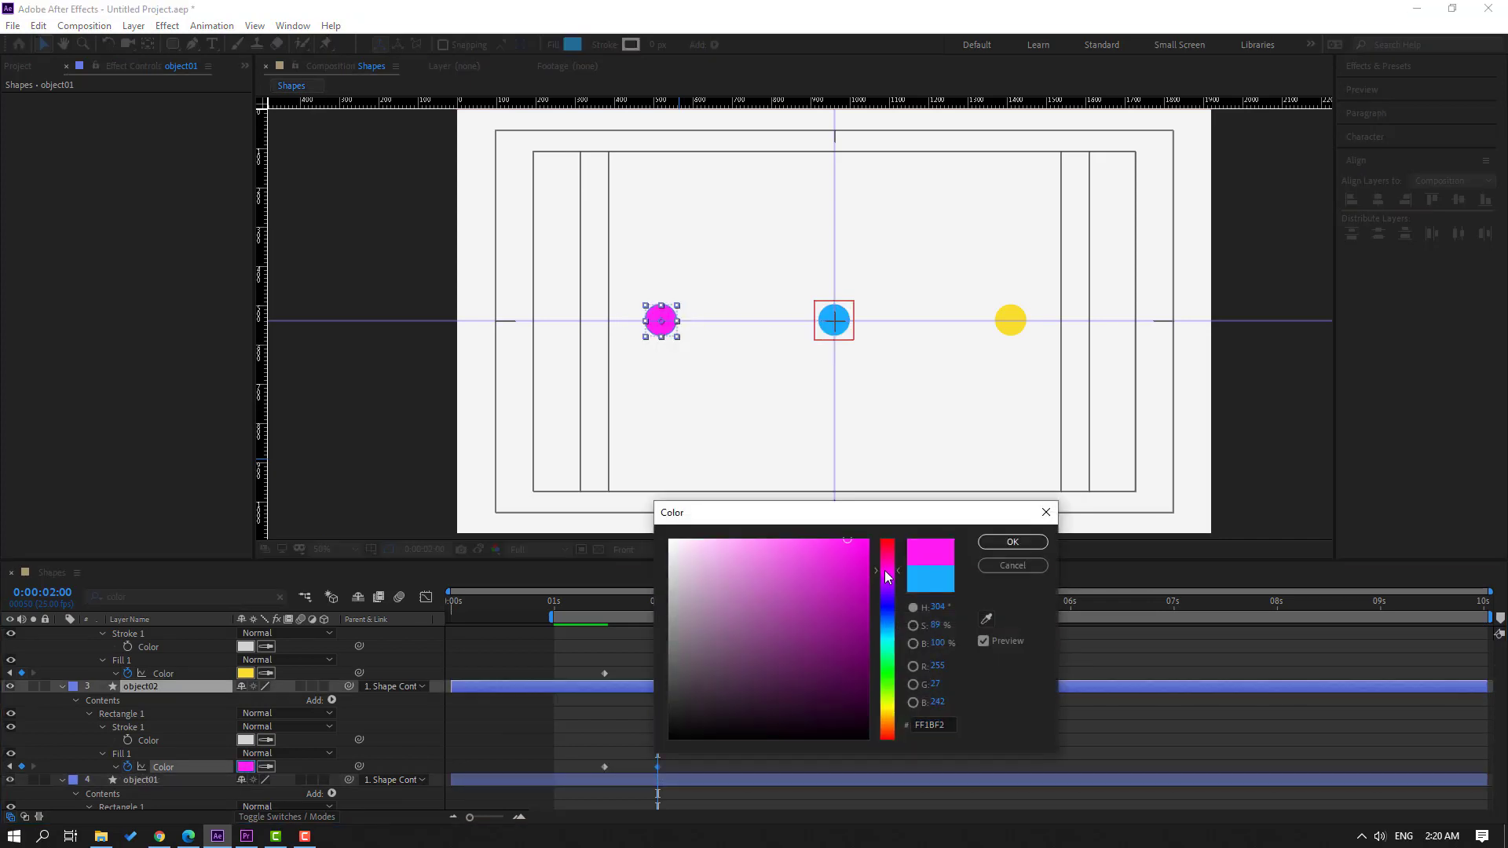
{"action": "left_click", "coordinate": [885, 541]}
{"action": "left_click", "coordinate": [801, 549]}
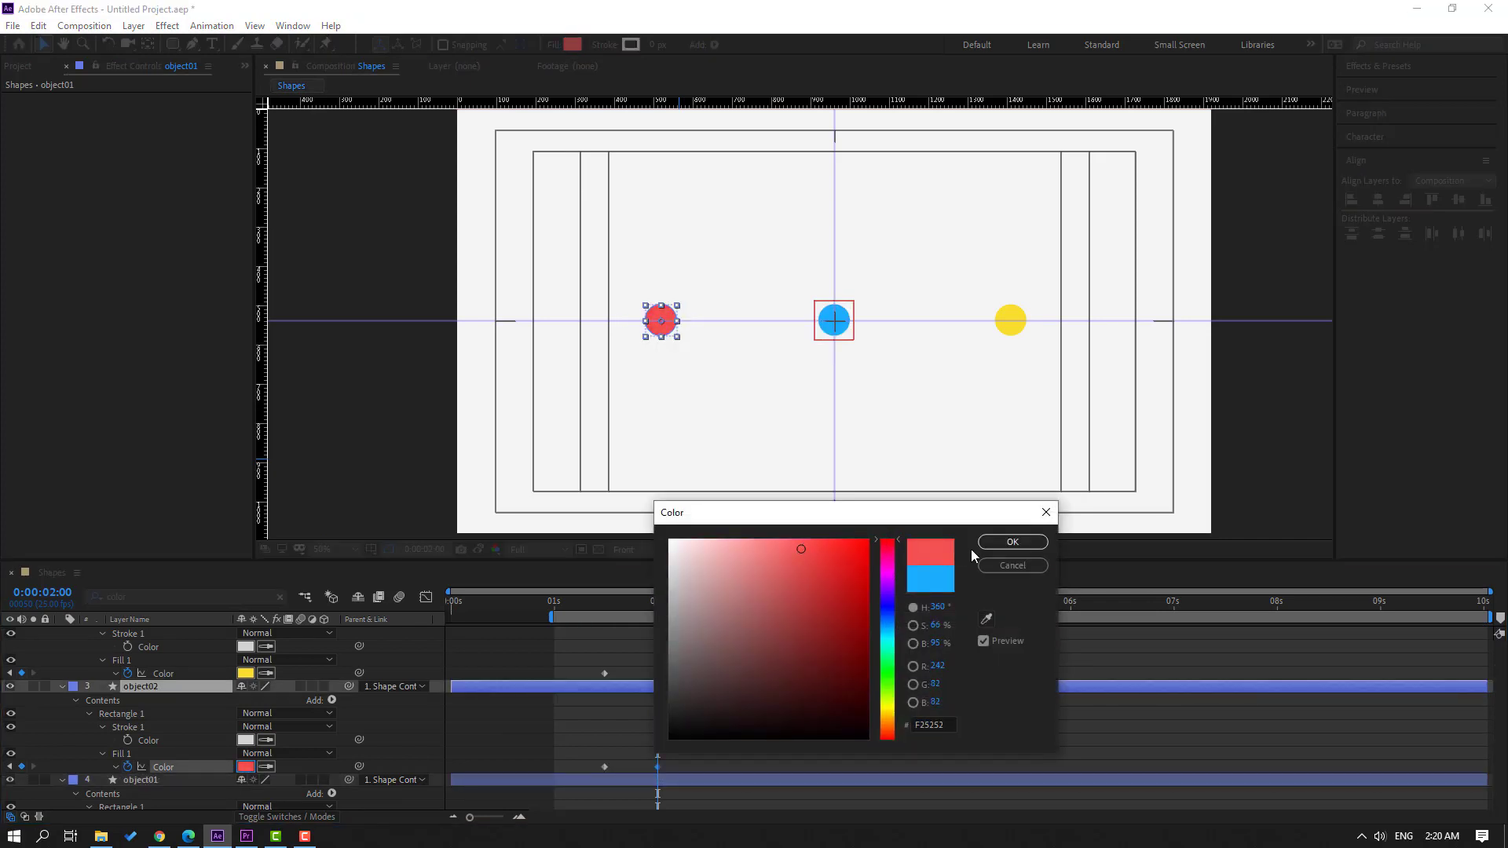
{"action": "left_click", "coordinate": [1012, 542]}
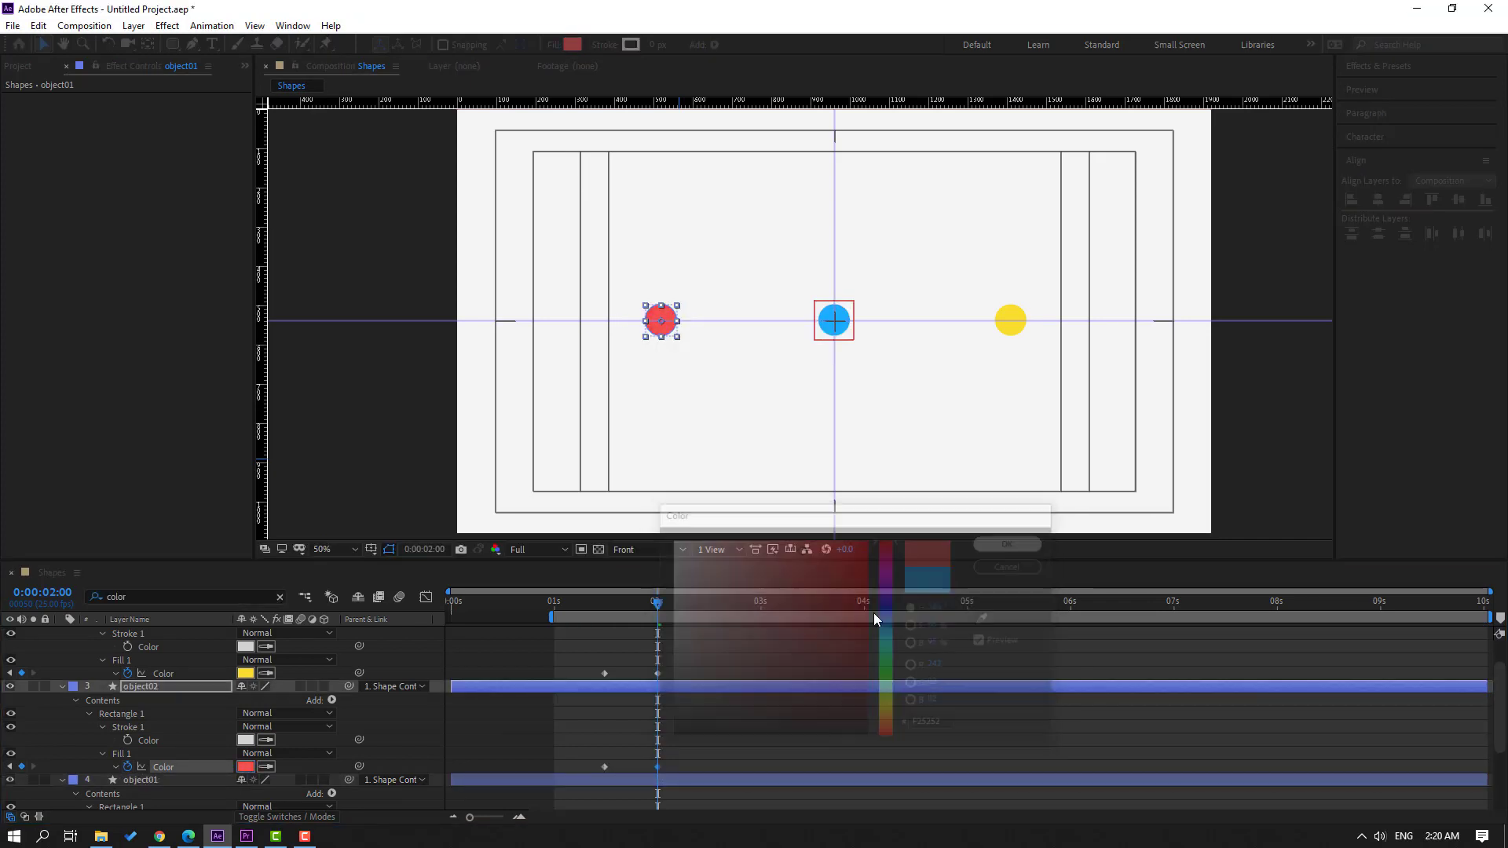
{"action": "left_click", "coordinate": [795, 647]}
- Preview the colour transitions of the splitting circles
{"action": "key", "text": "space"}
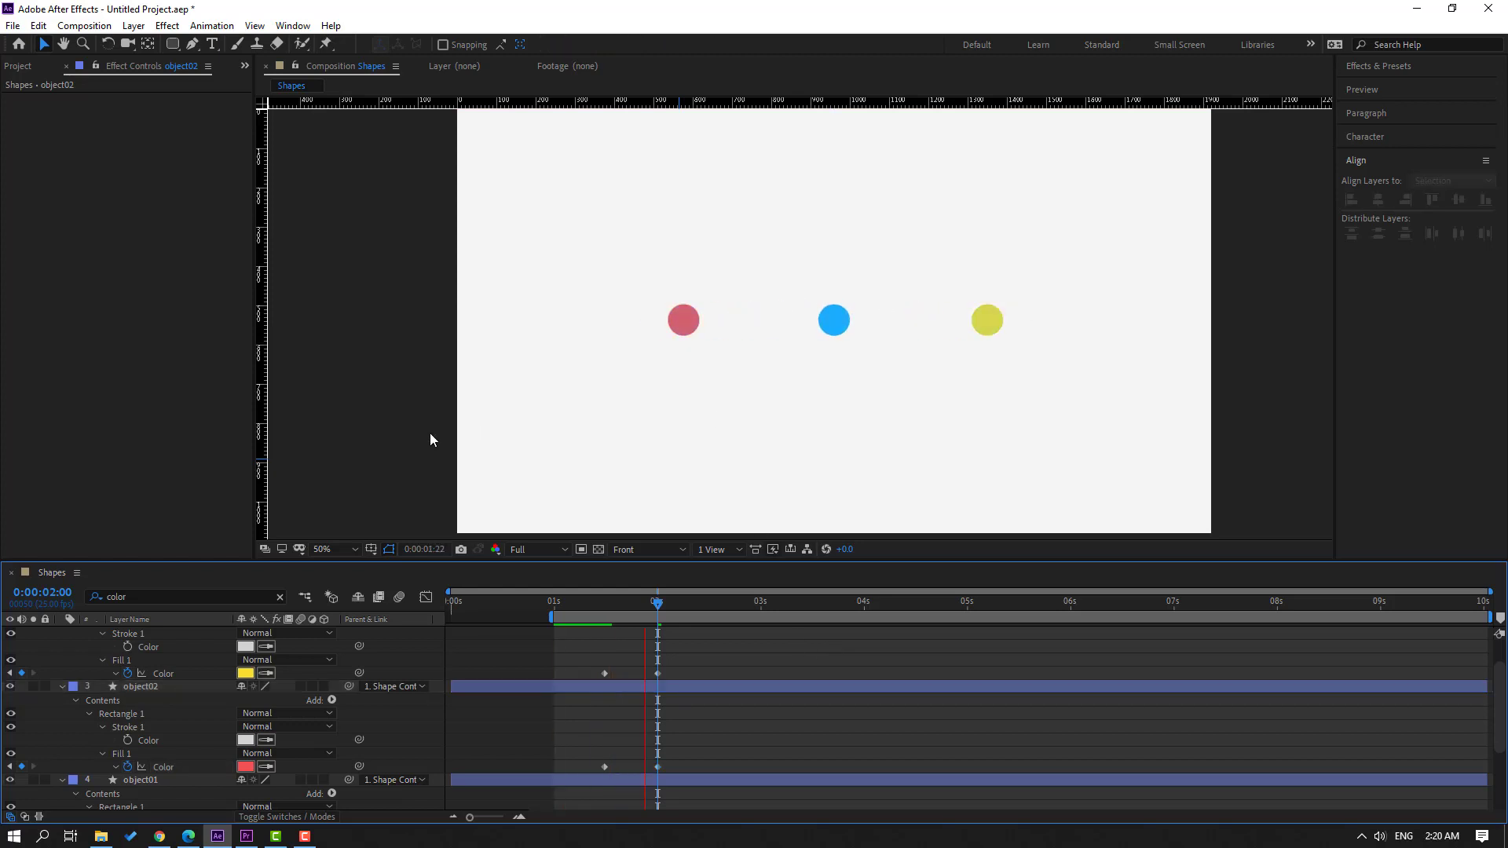
{"action": "key", "text": "space"}
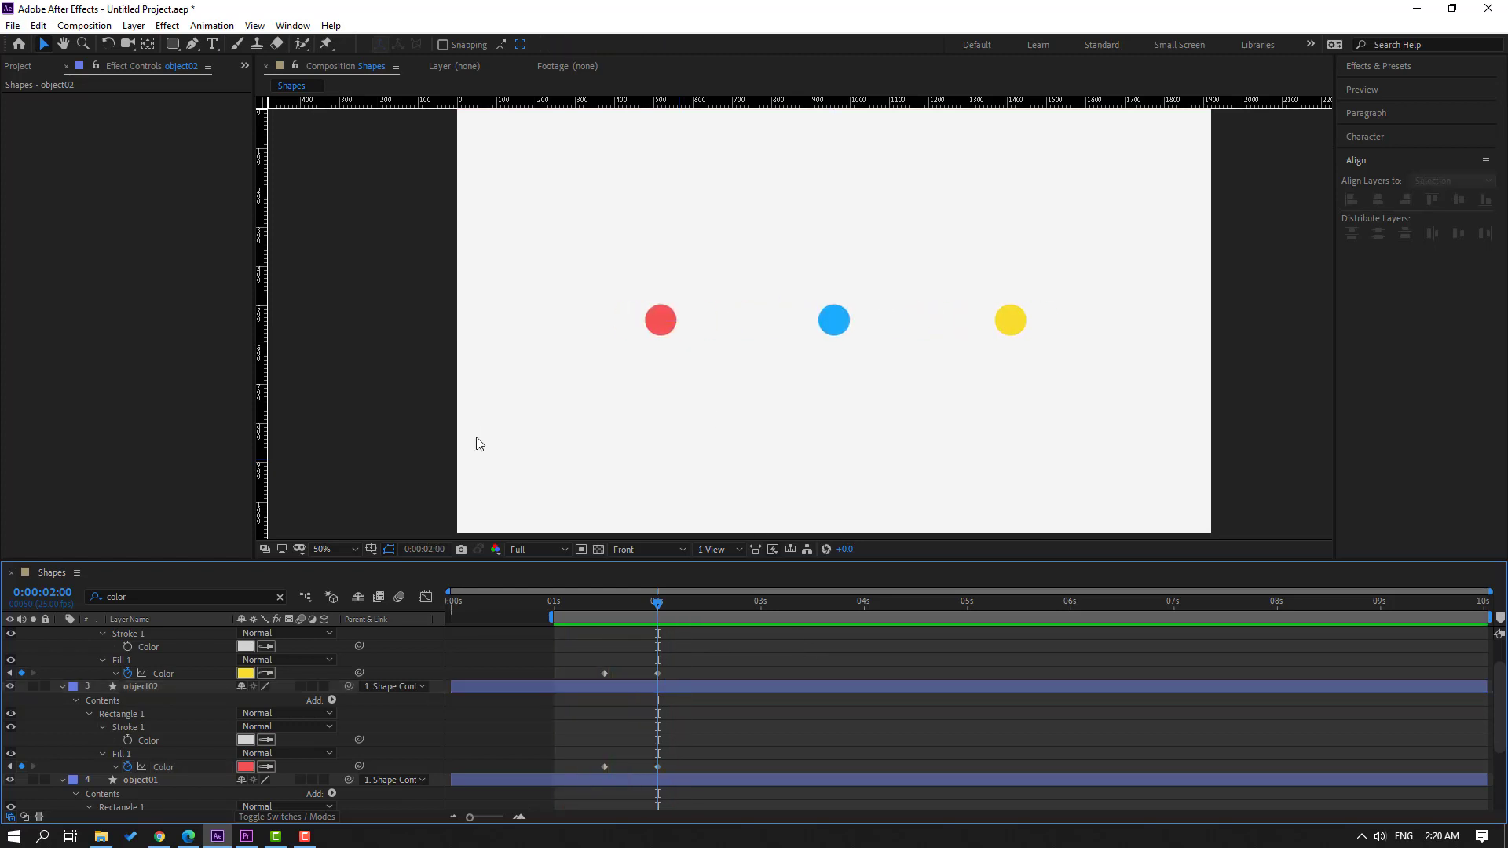
{"action": "key", "text": "space"}
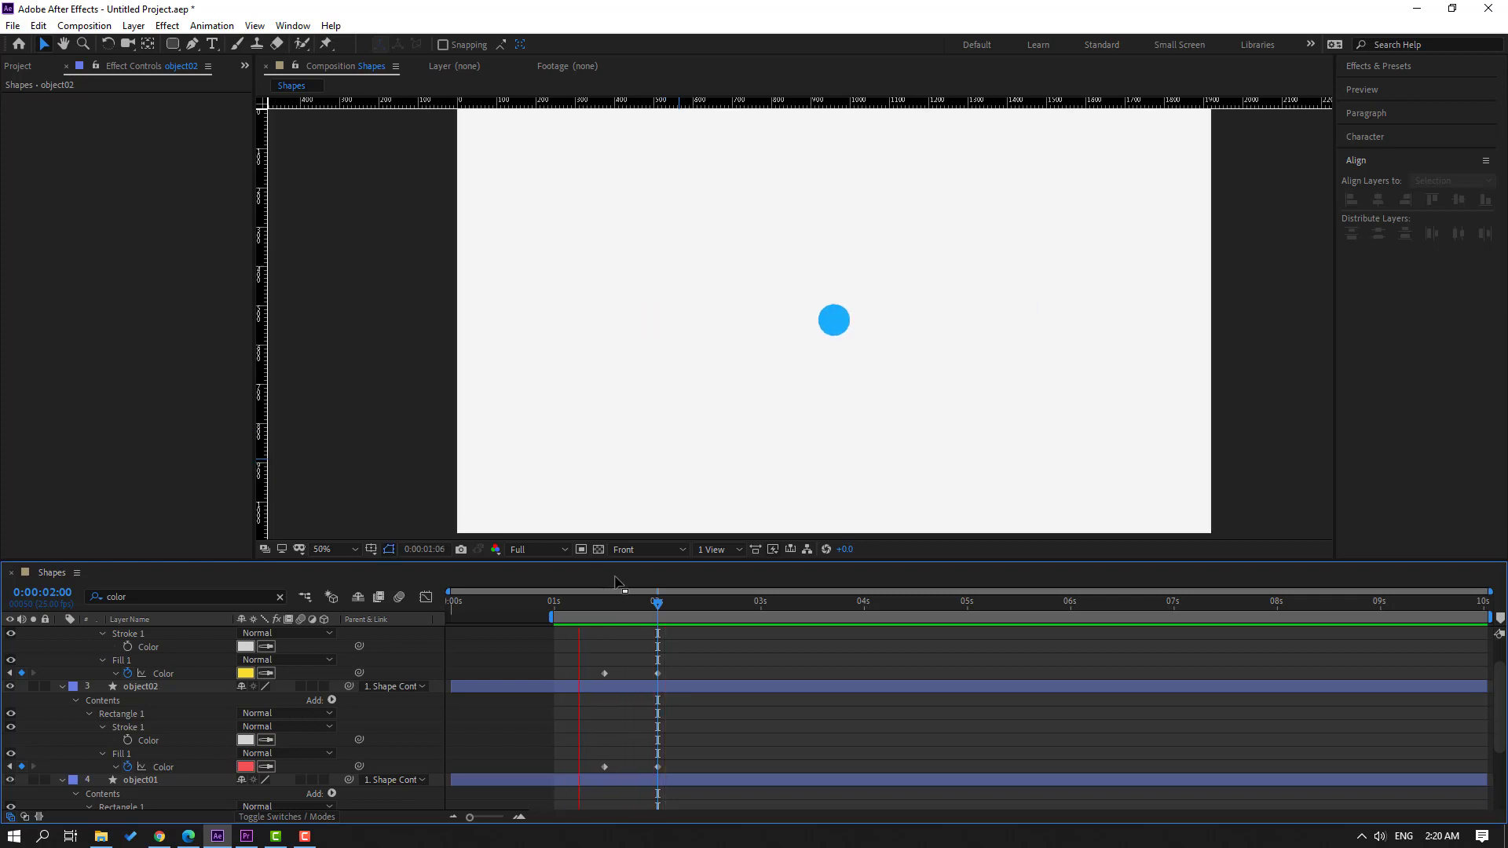
{"action": "key", "text": "space"}
- Clear the timeline search filter, extend the work area back to the composition's start, and preview the animation
{"action": "scroll", "coordinate": [118, 629], "scroll_direction": "up", "scroll_amount": 1}
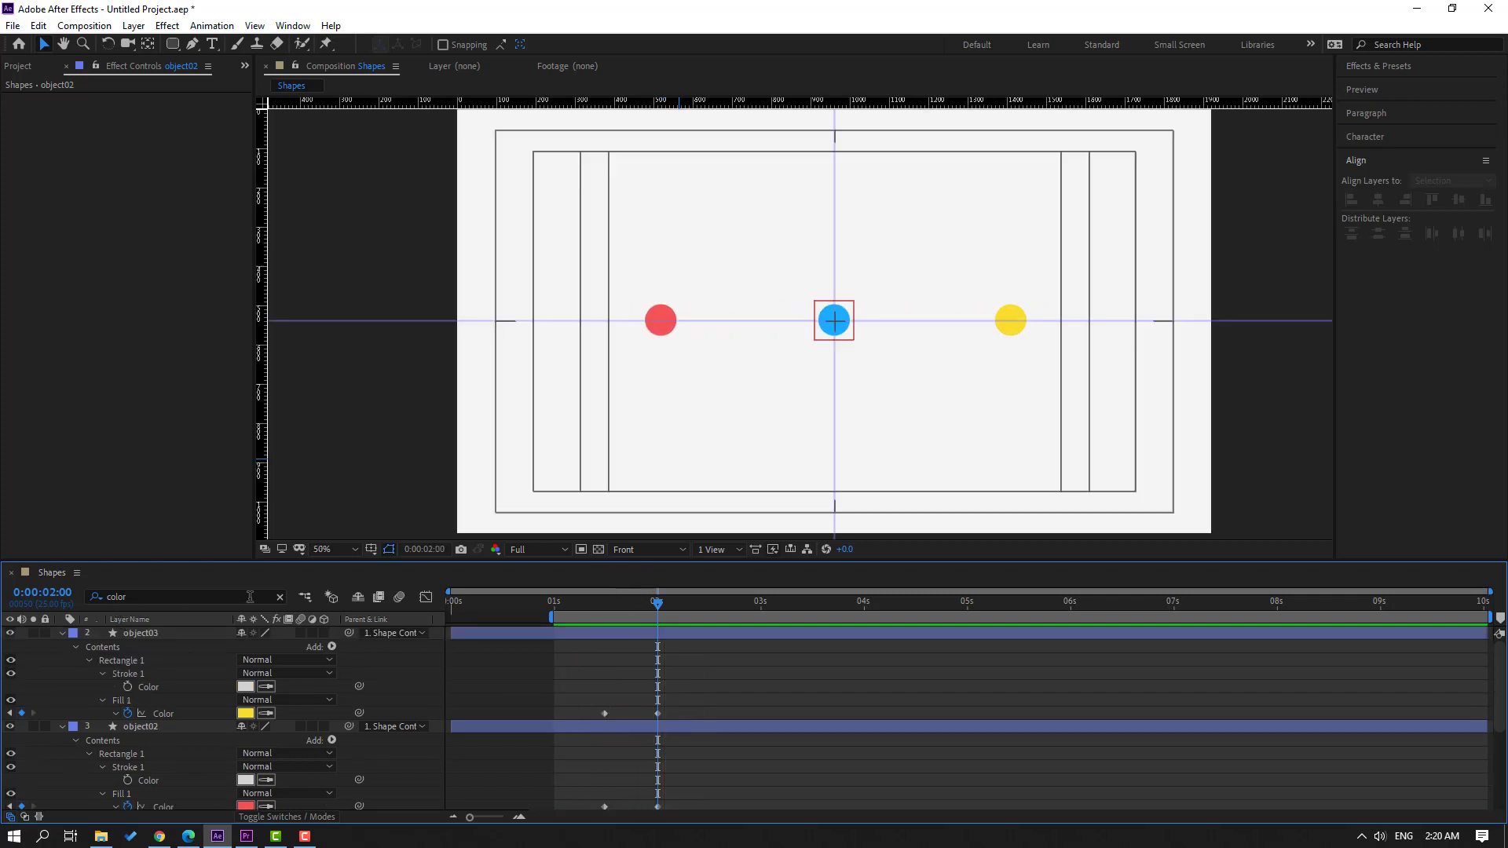
{"action": "left_click", "coordinate": [278, 598]}
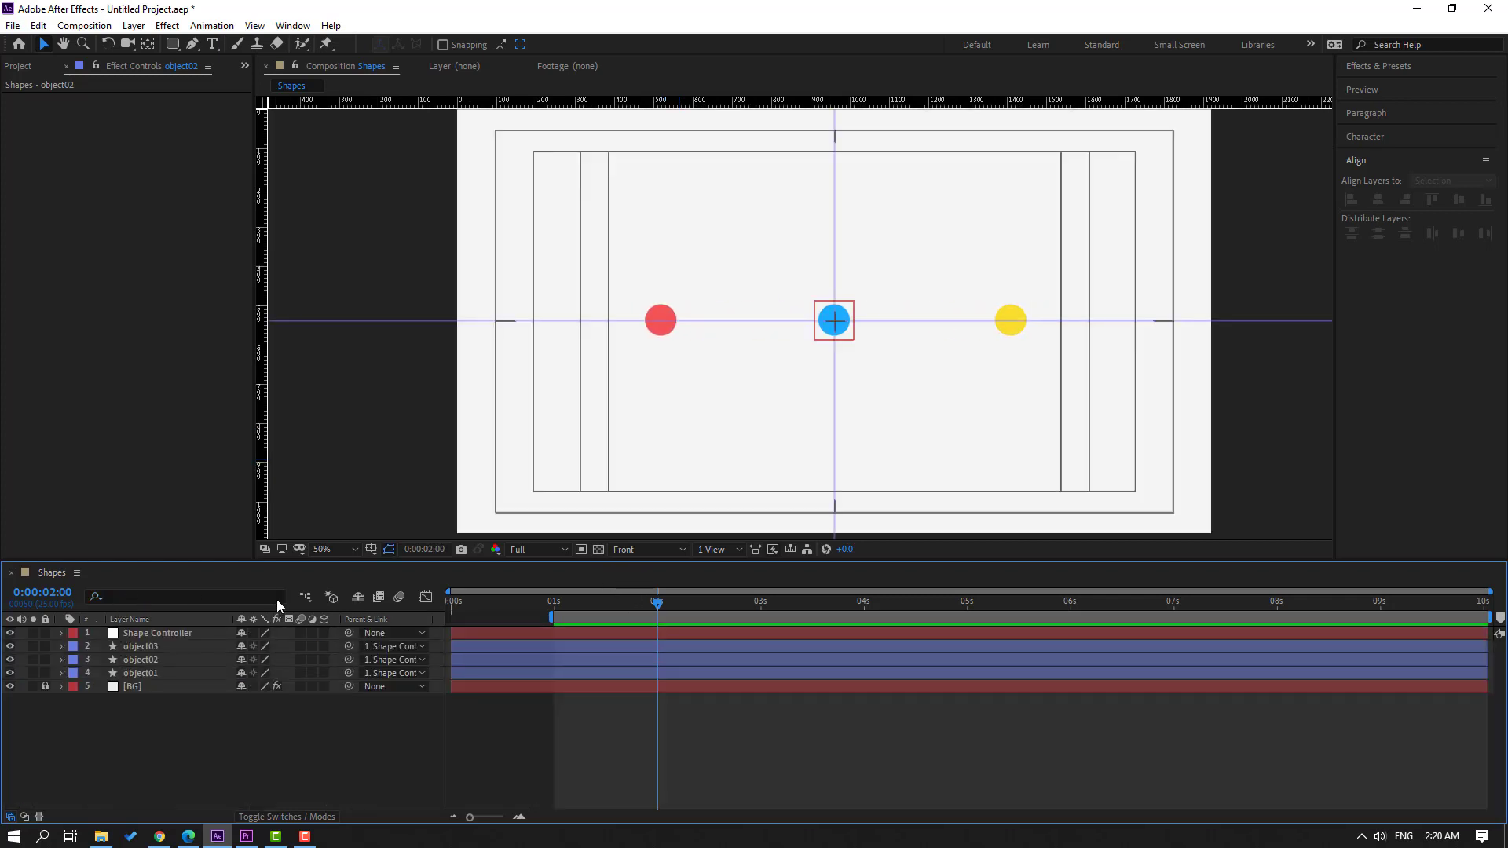
{"action": "left_click_drag", "start_coordinate": [553, 619], "coordinate": [345, 620]}
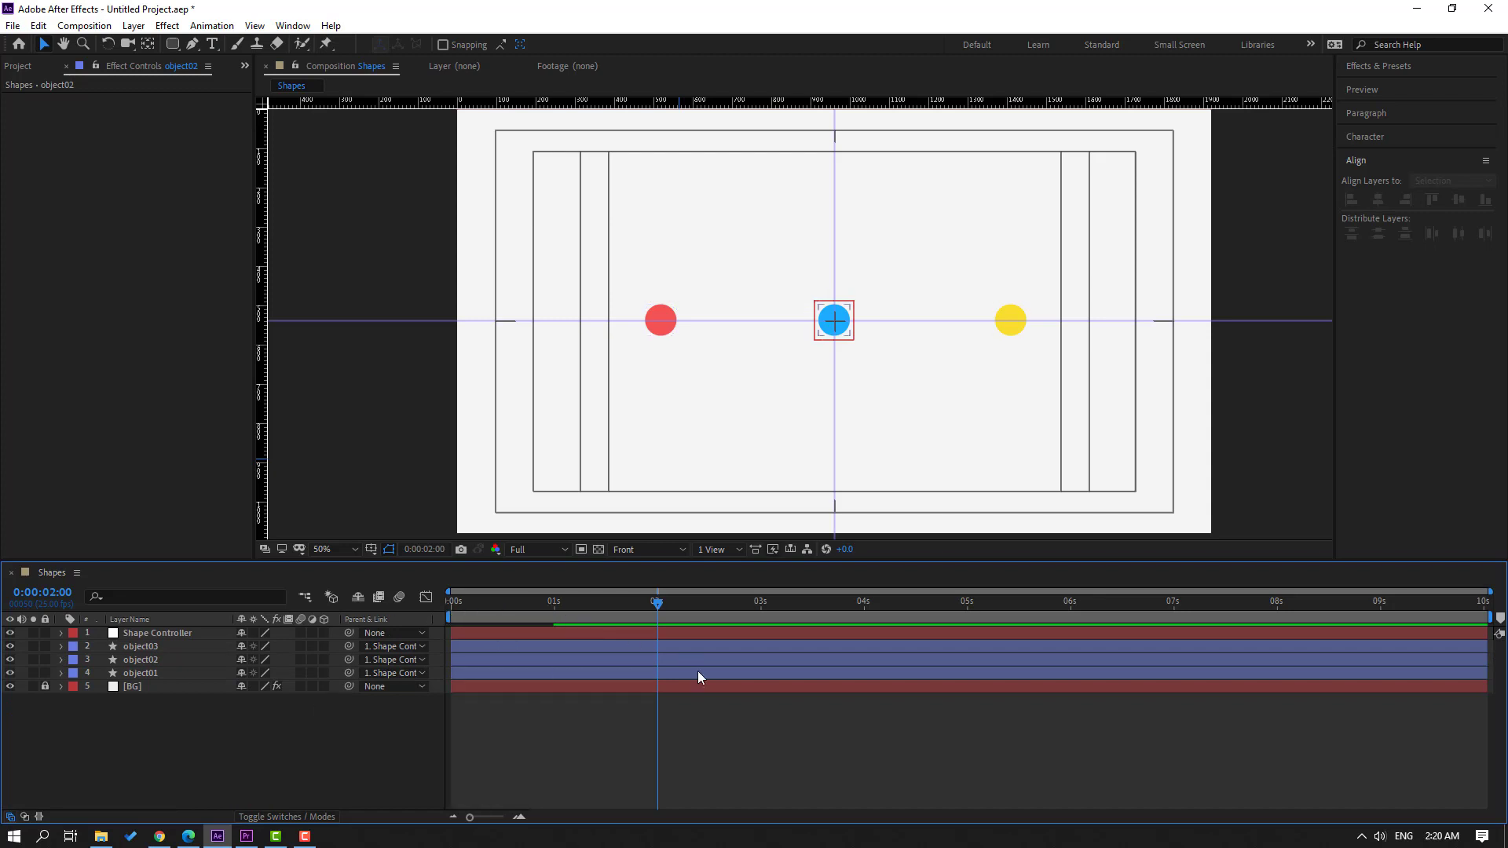
{"action": "key", "text": "space"}
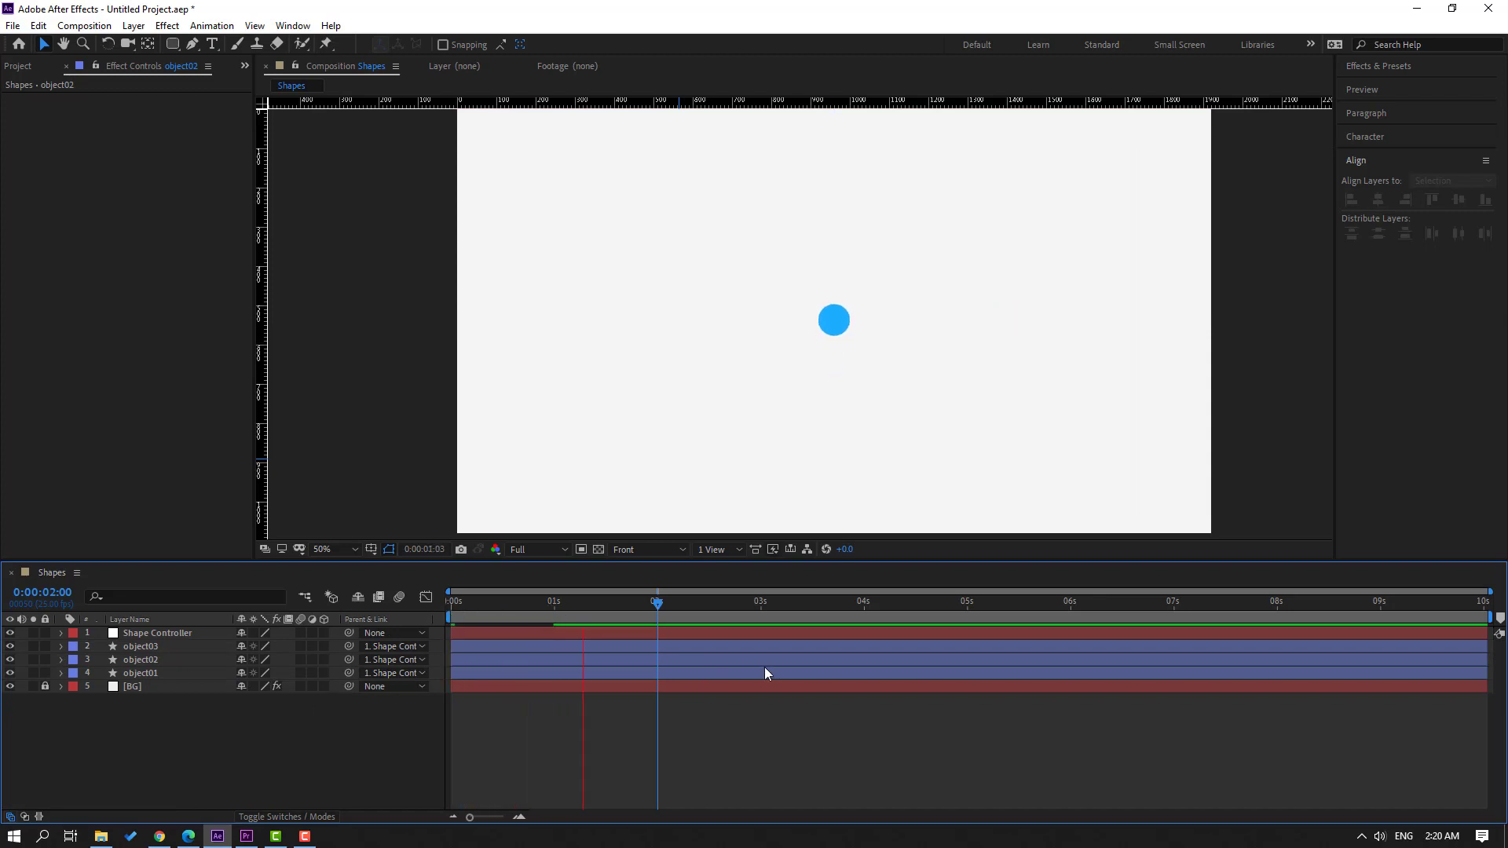
{"action": "left_click_drag", "start_coordinate": [595, 611], "coordinate": [649, 610]}
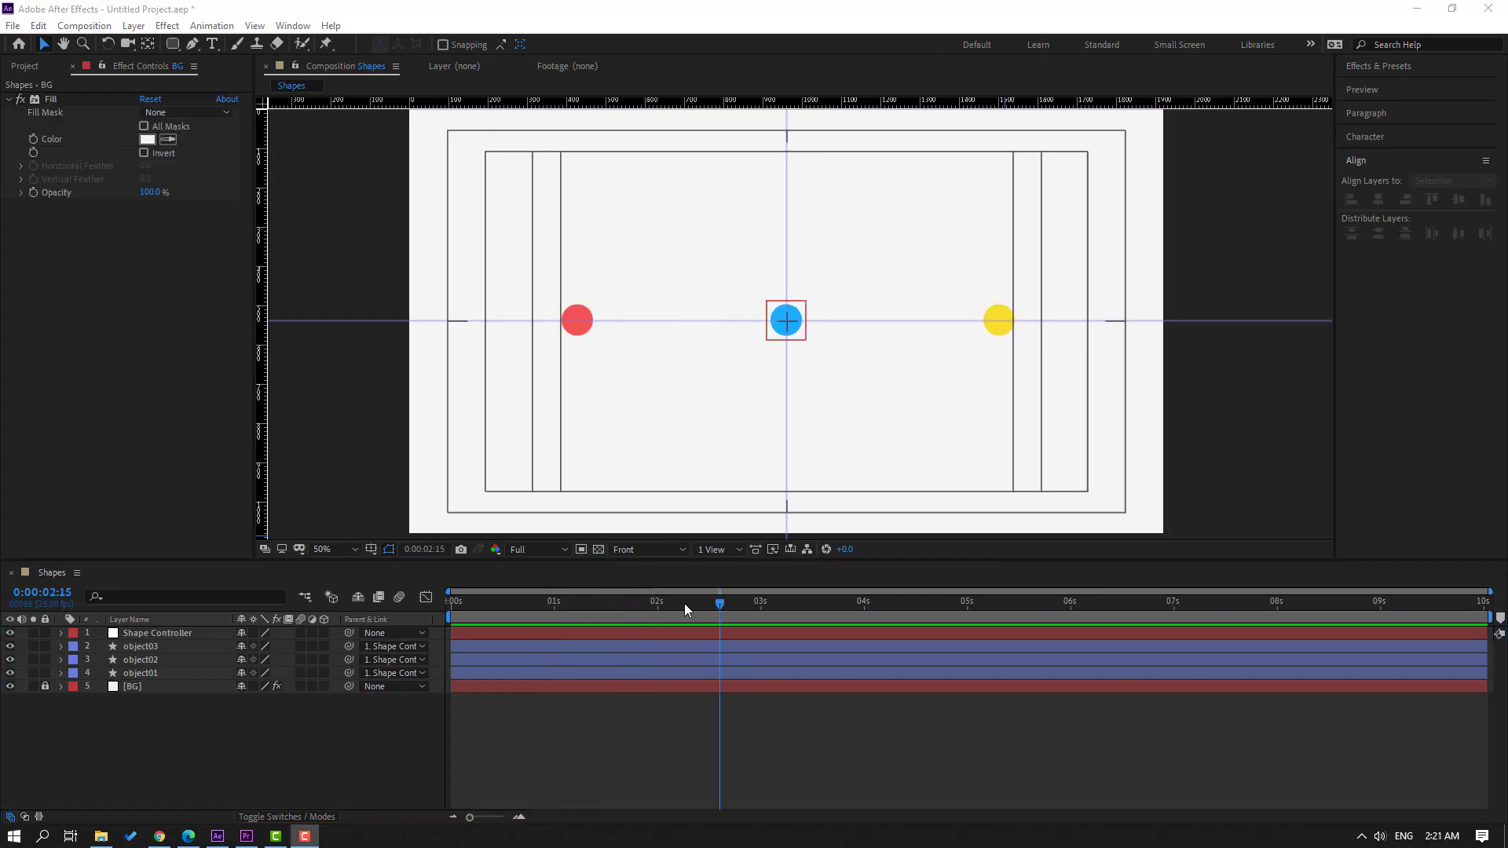
- At 0:00:02:20, draw a horizontal red 10 px stroke line about 430 px long between the red and blue circles with the Pen tool
{"action": "left_click_drag", "start_coordinate": [685, 603], "coordinate": [740, 605]}
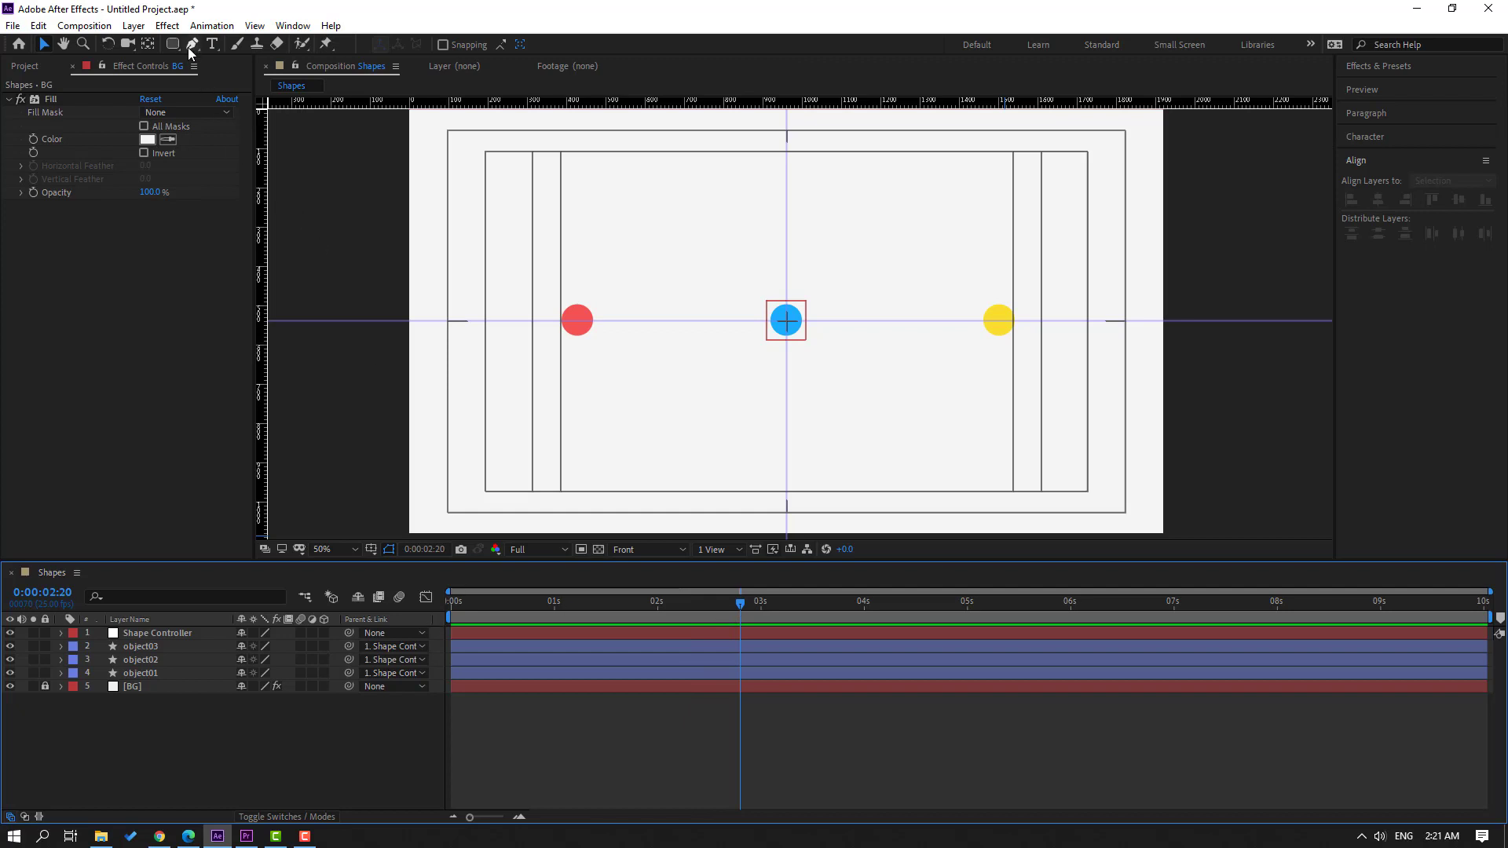
{"action": "key", "text": "h"}
{"action": "scroll", "coordinate": [633, 397], "scroll_direction": "up", "scroll_amount": 4}
{"action": "left_click_drag", "start_coordinate": [505, 357], "coordinate": [829, 358]}
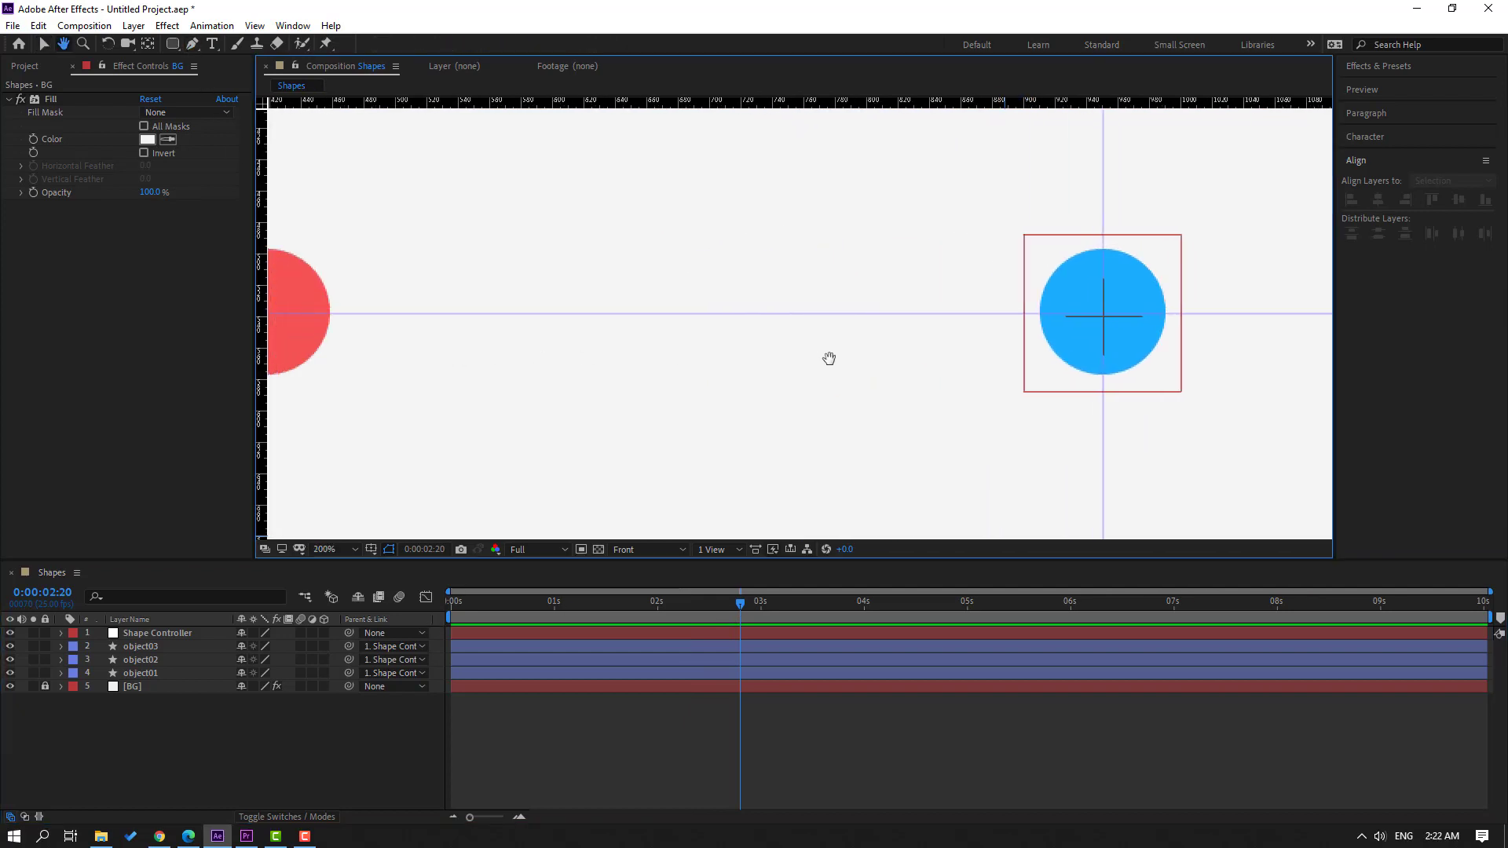
{"action": "key", "text": "g"}
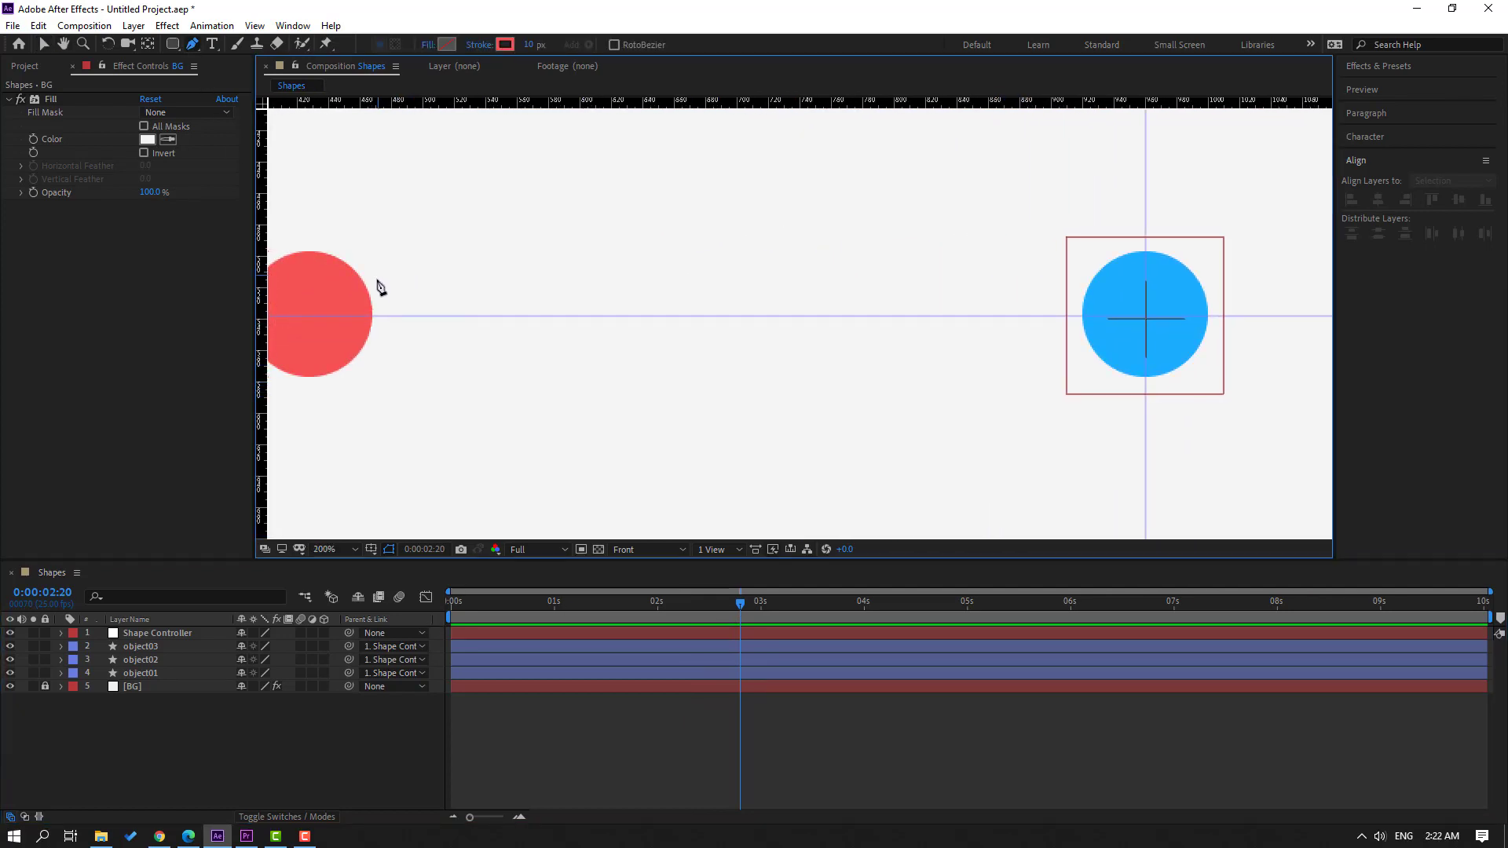
{"action": "left_click", "coordinate": [380, 283]}
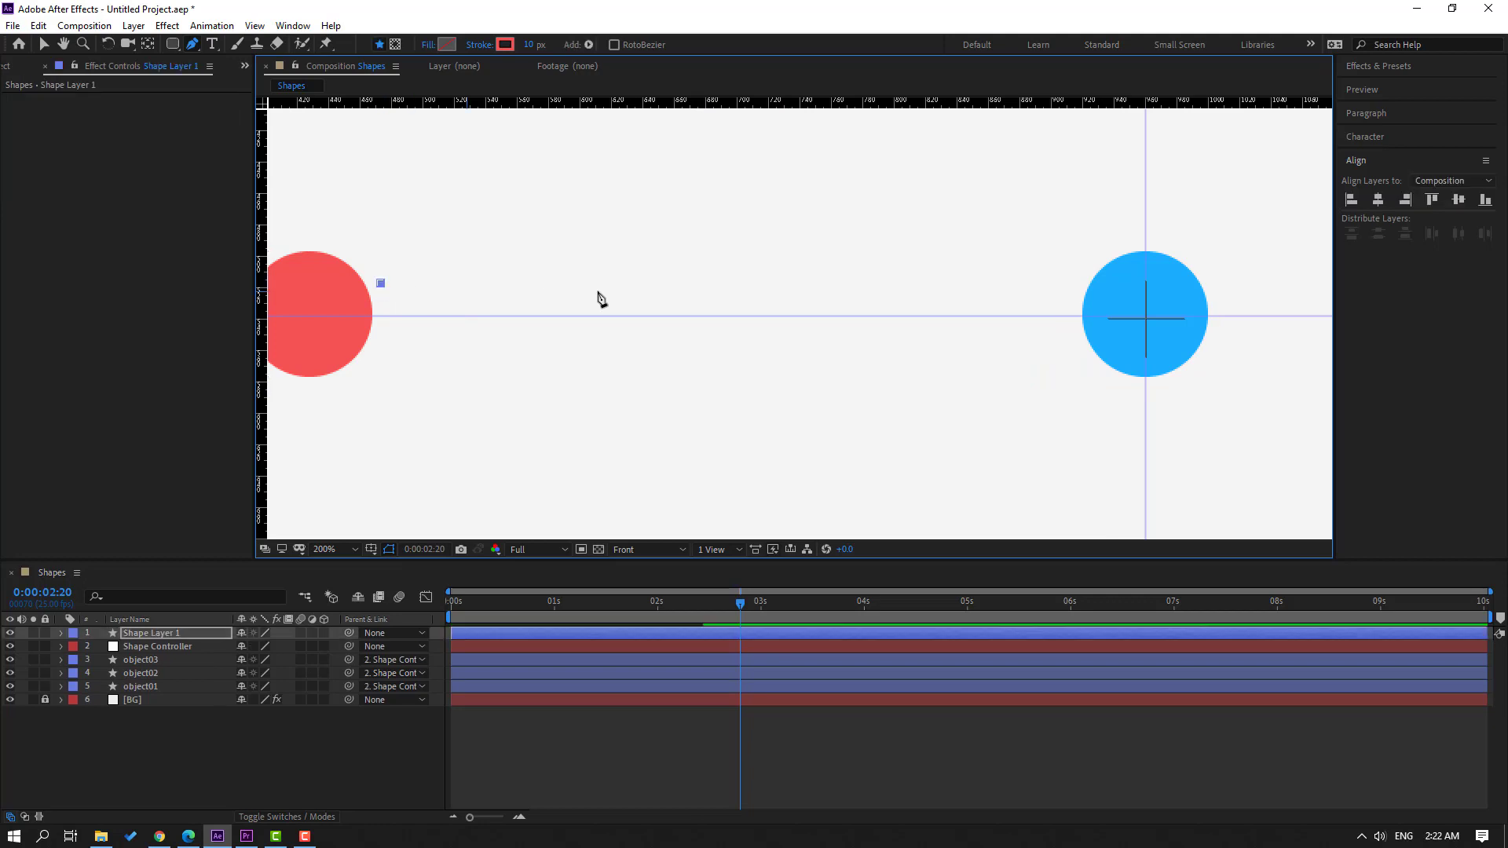
{"action": "left_click", "coordinate": [1055, 282]}
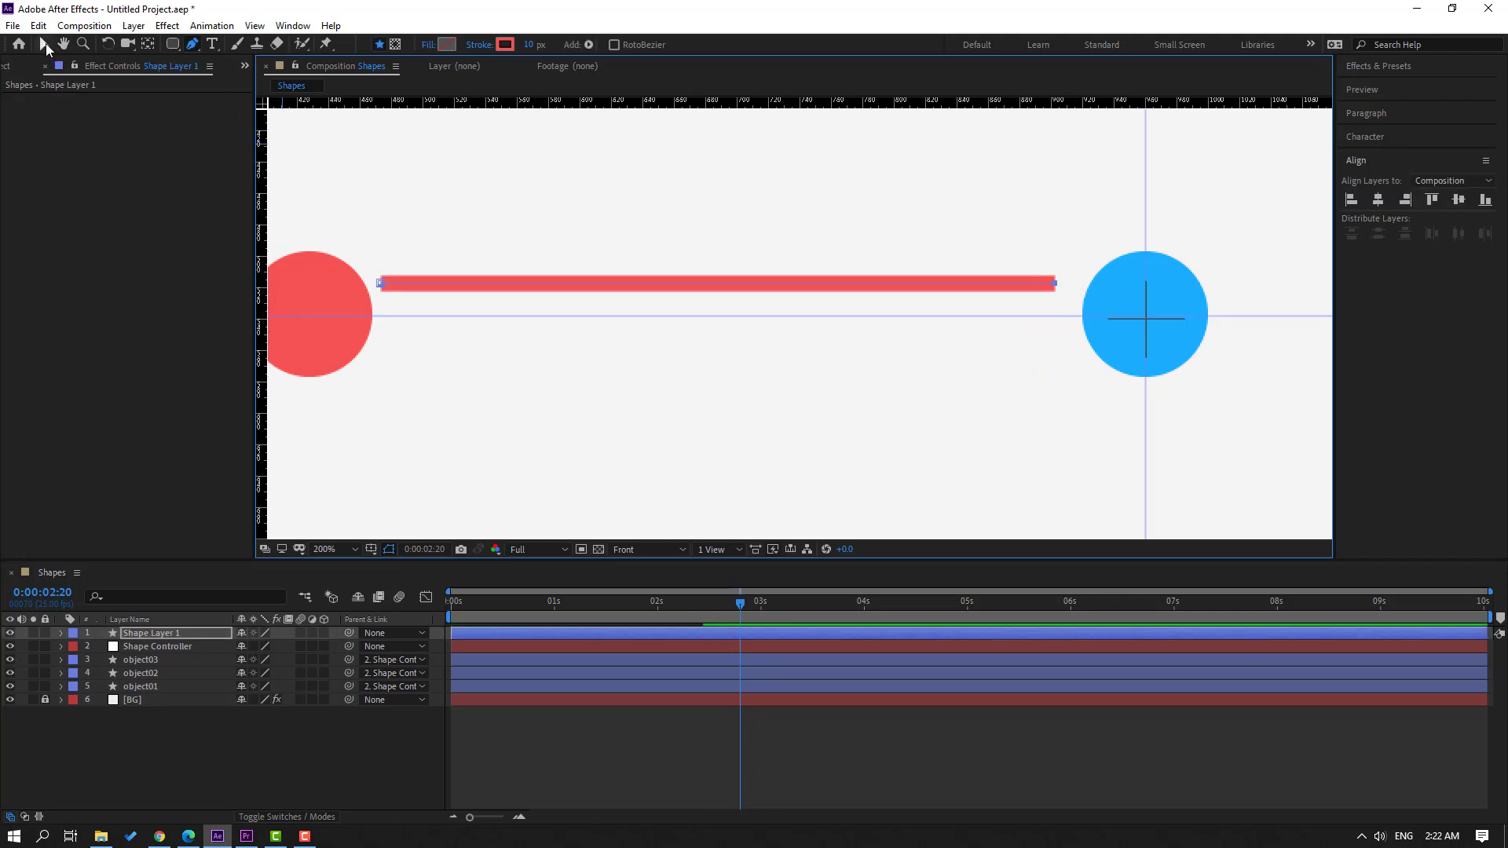
- Set the red line's fill to None and its stroke width to 8 px
{"action": "left_click", "coordinate": [43, 45]}
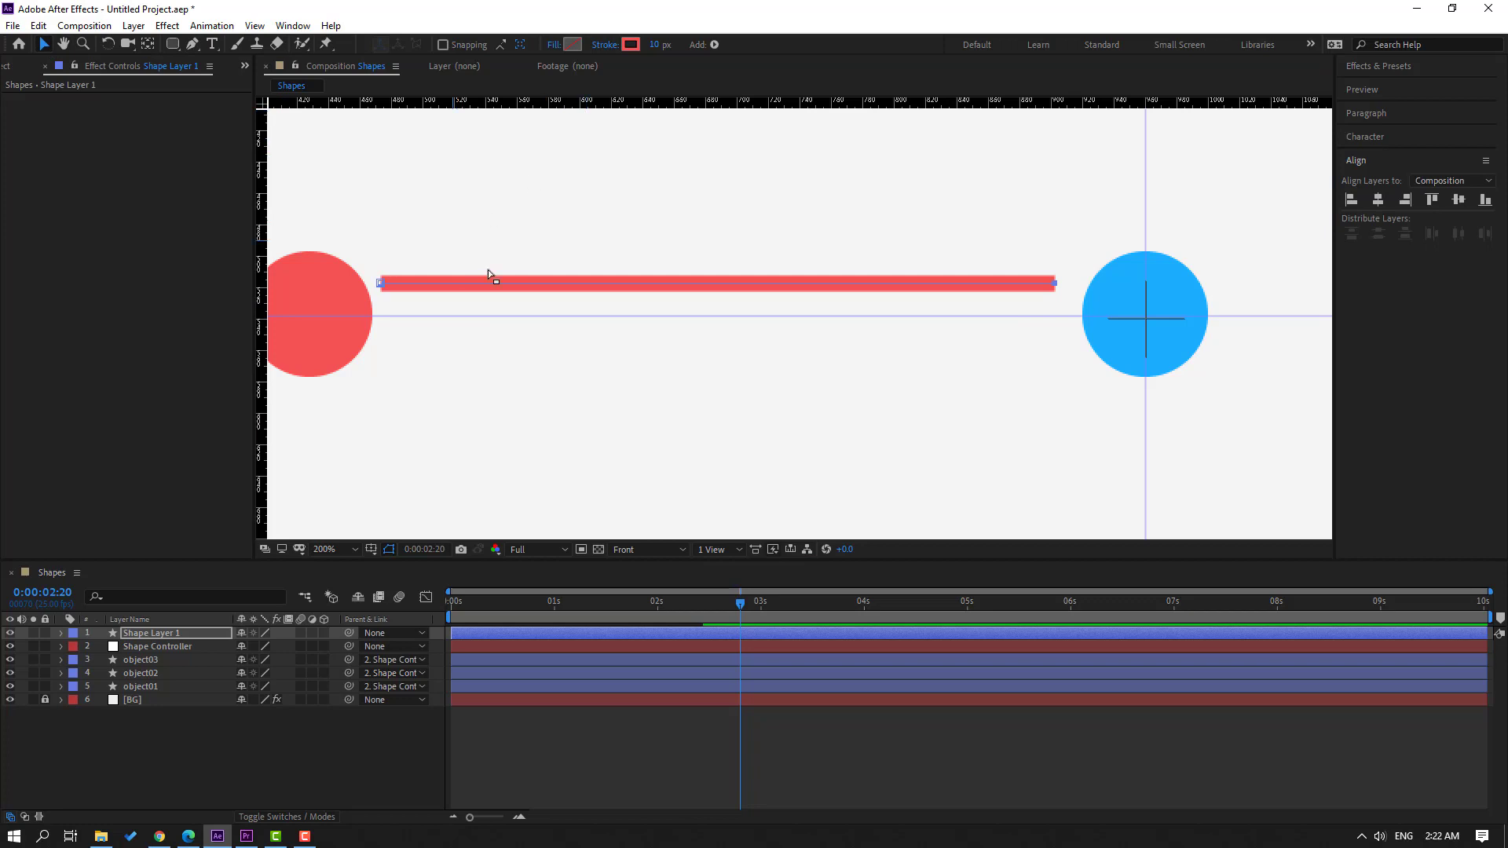
{"action": "left_click", "coordinate": [552, 45]}
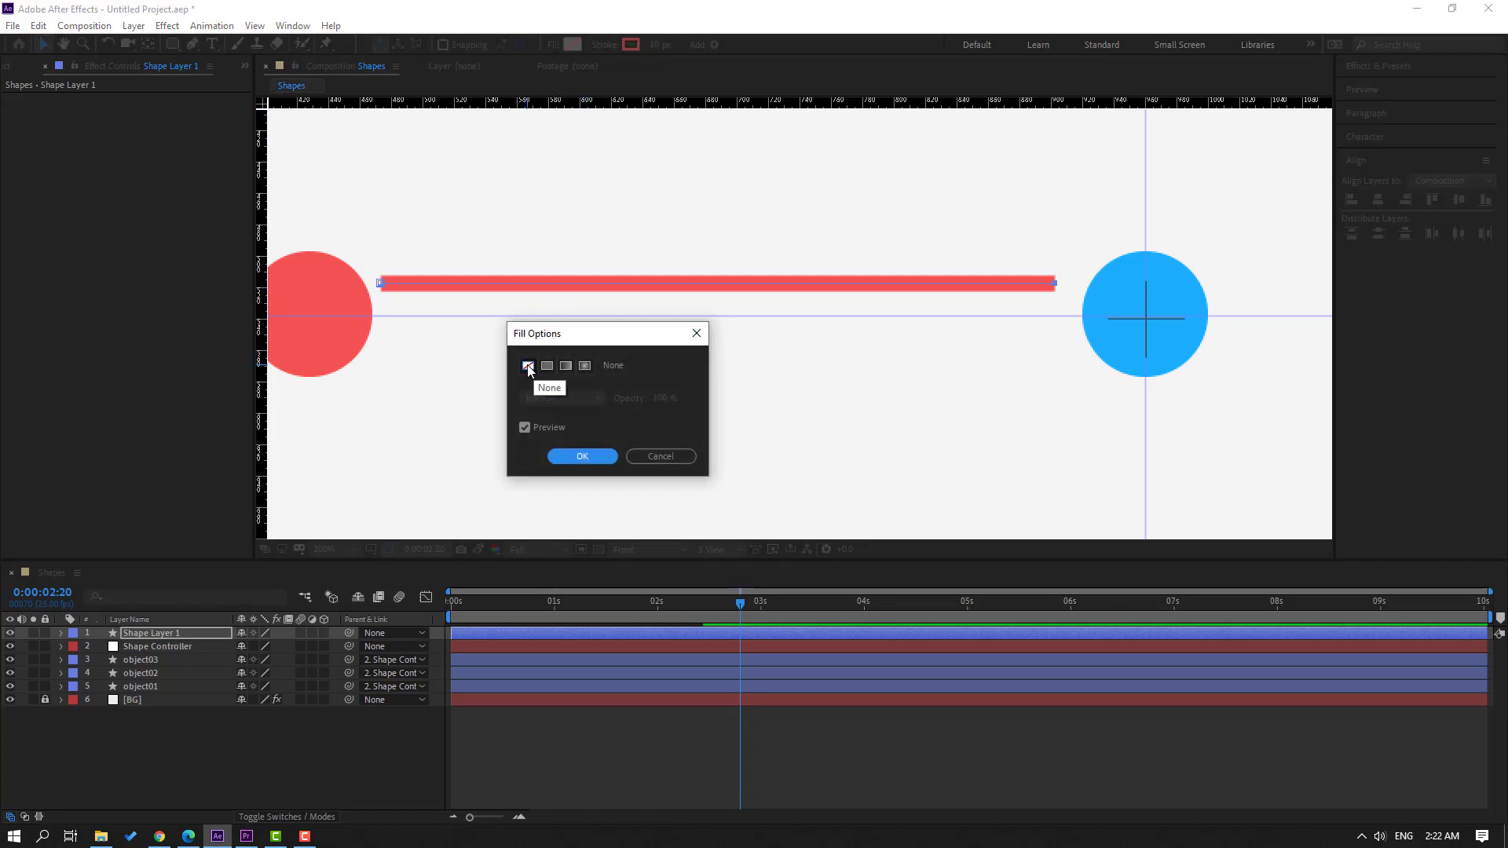
{"action": "left_click", "coordinate": [582, 455]}
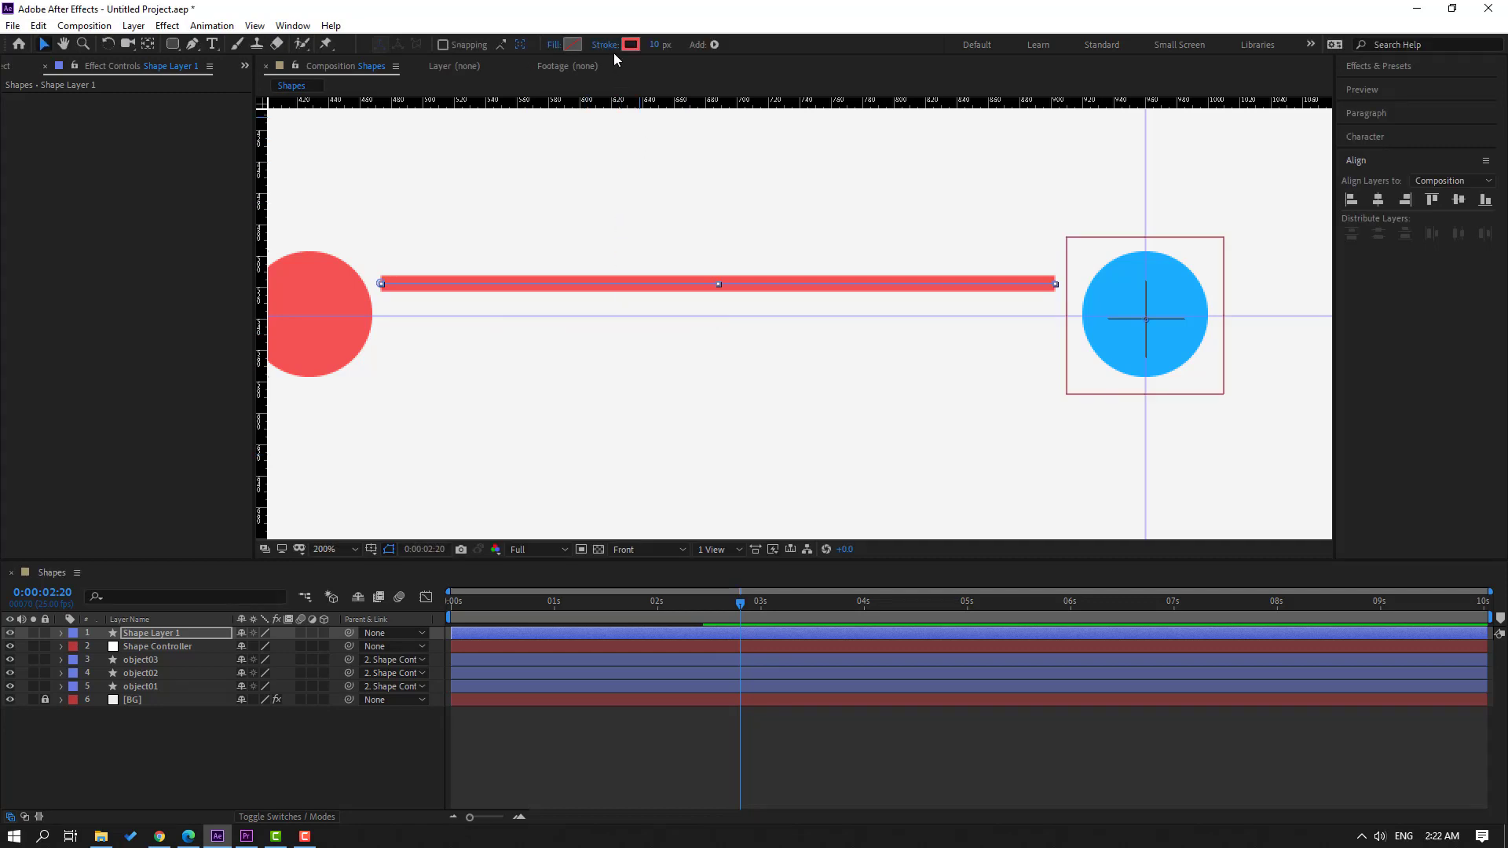
{"action": "left_click", "coordinate": [657, 46]}
{"action": "type", "text": "8"}
{"action": "key", "text": "Return"}
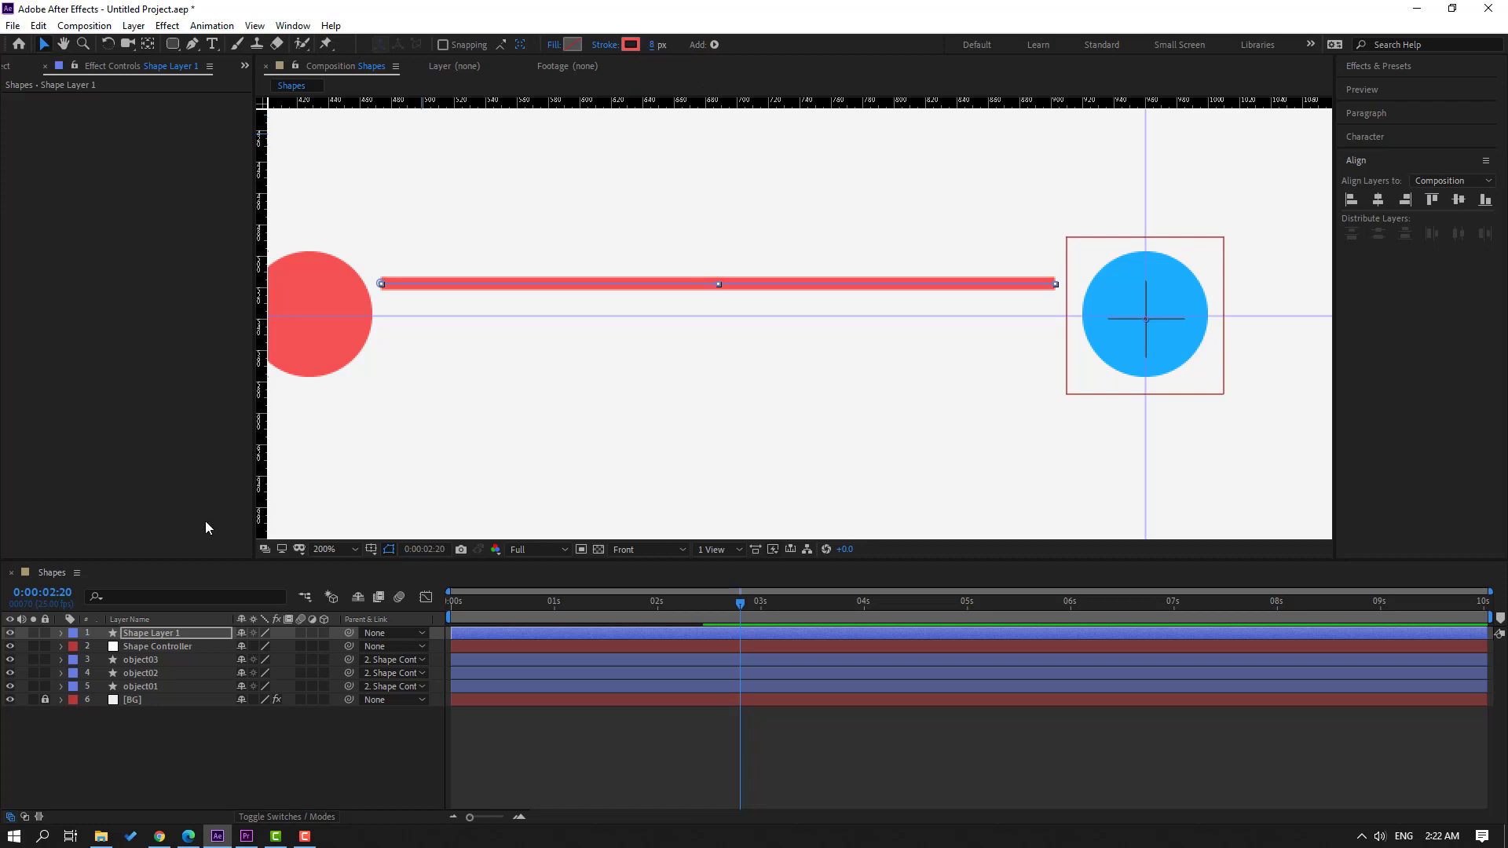
- Rename the new line's shape layer as line1
{"action": "left_click", "coordinate": [130, 633]}
{"action": "key", "text": "Return"}
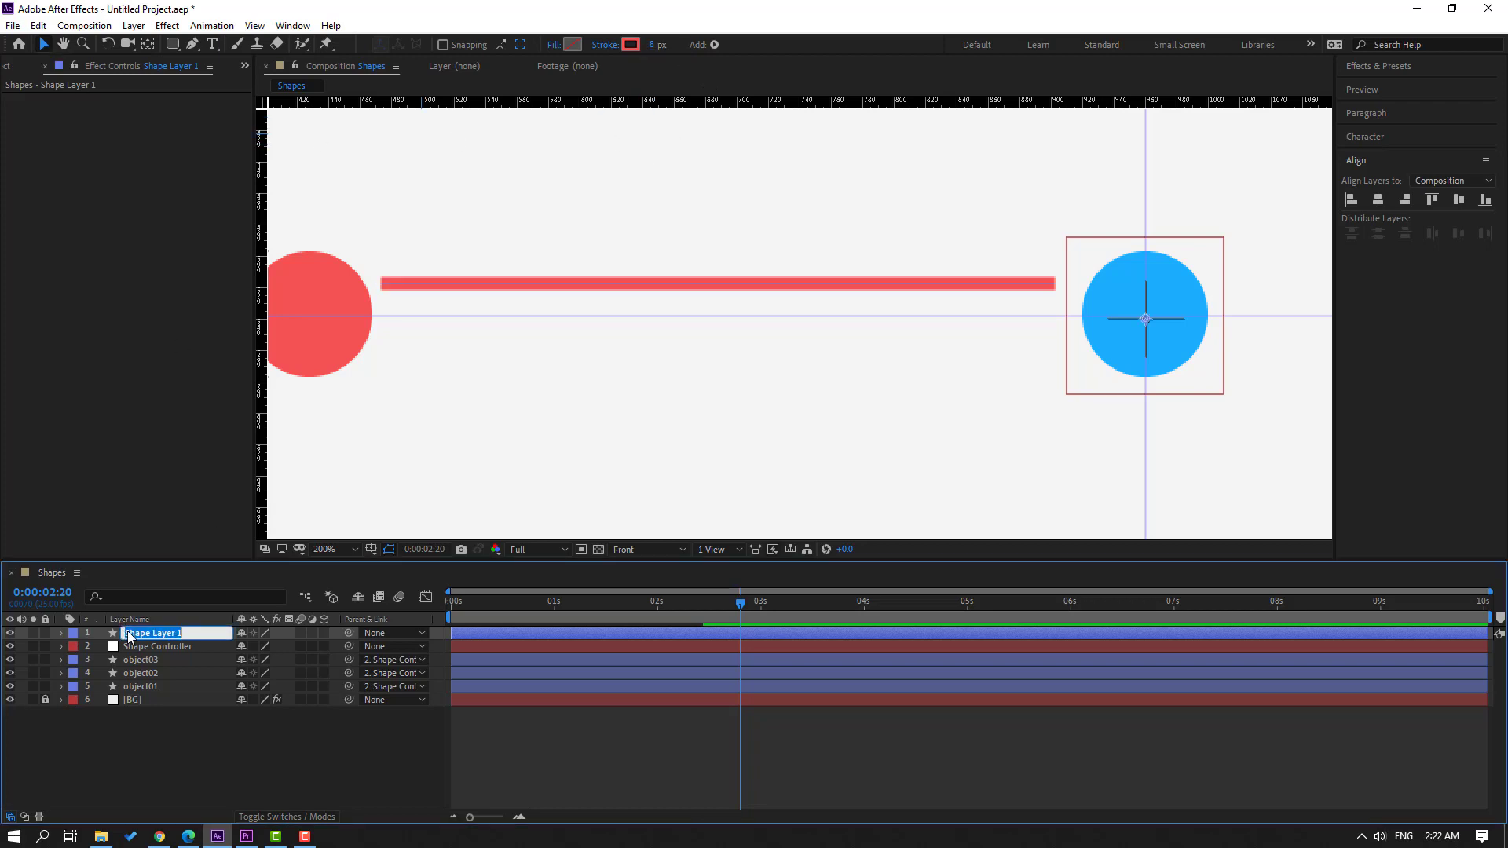
{"action": "type", "text": "Line1"}
{"action": "key", "text": "Return"}
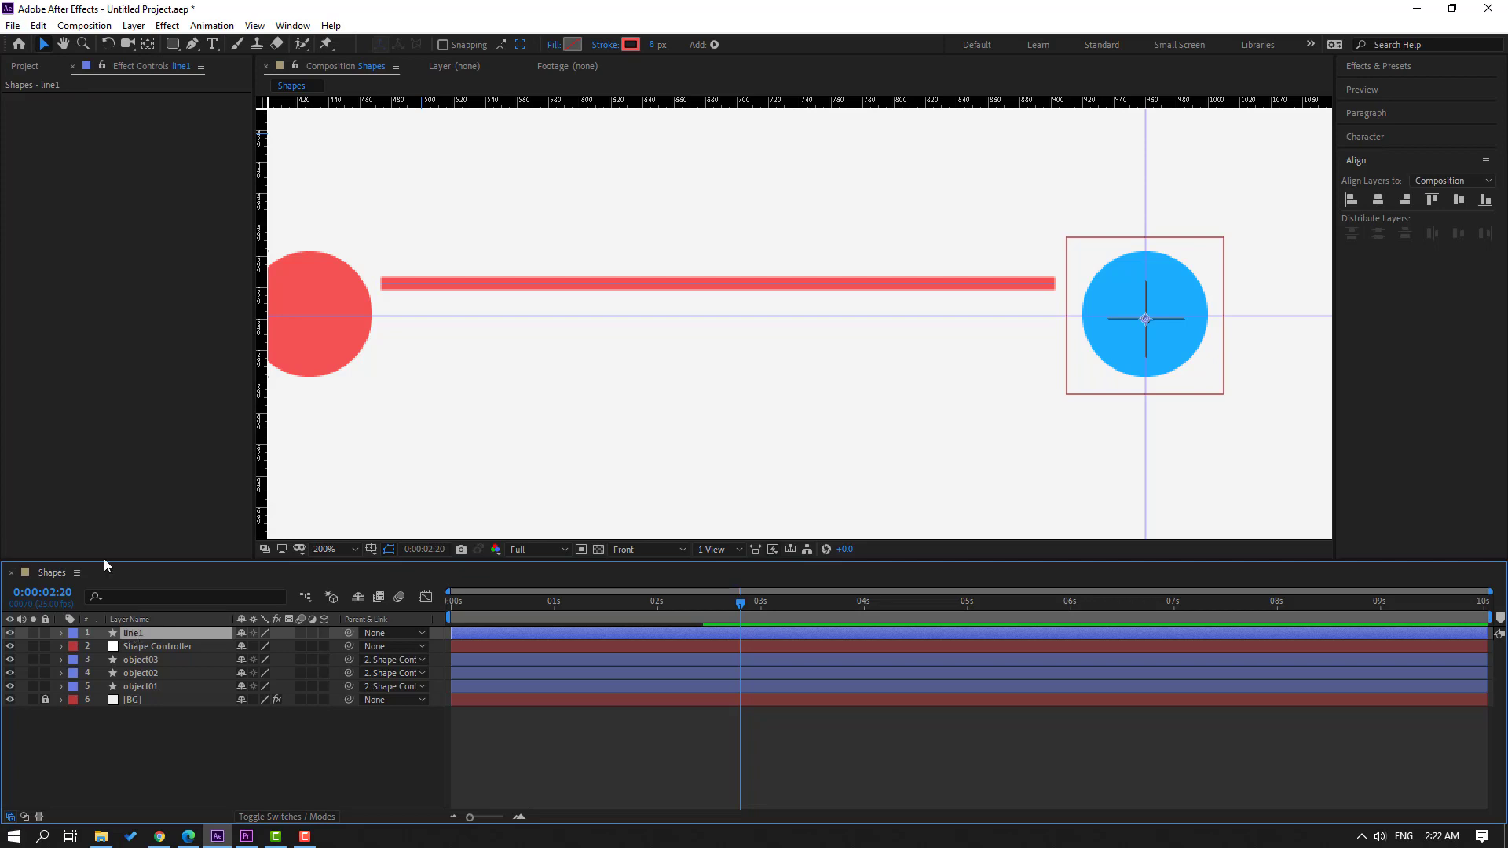
- Set the Line Cap of line1's Stroke 1 to Round Cap and check the rounded end up close
{"action": "left_click", "coordinate": [60, 633]}
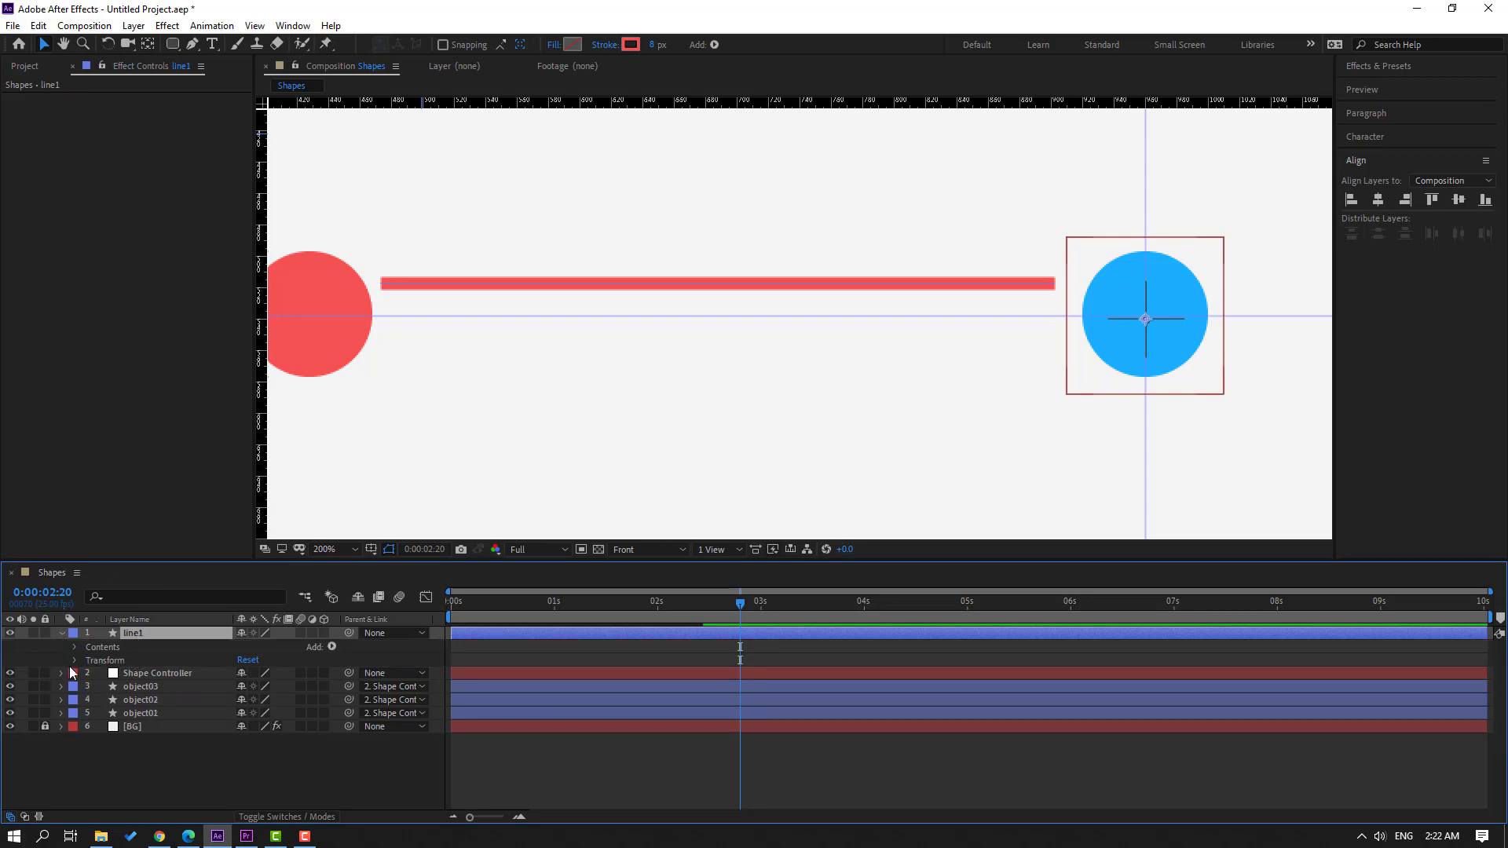
{"action": "left_click", "coordinate": [87, 661]}
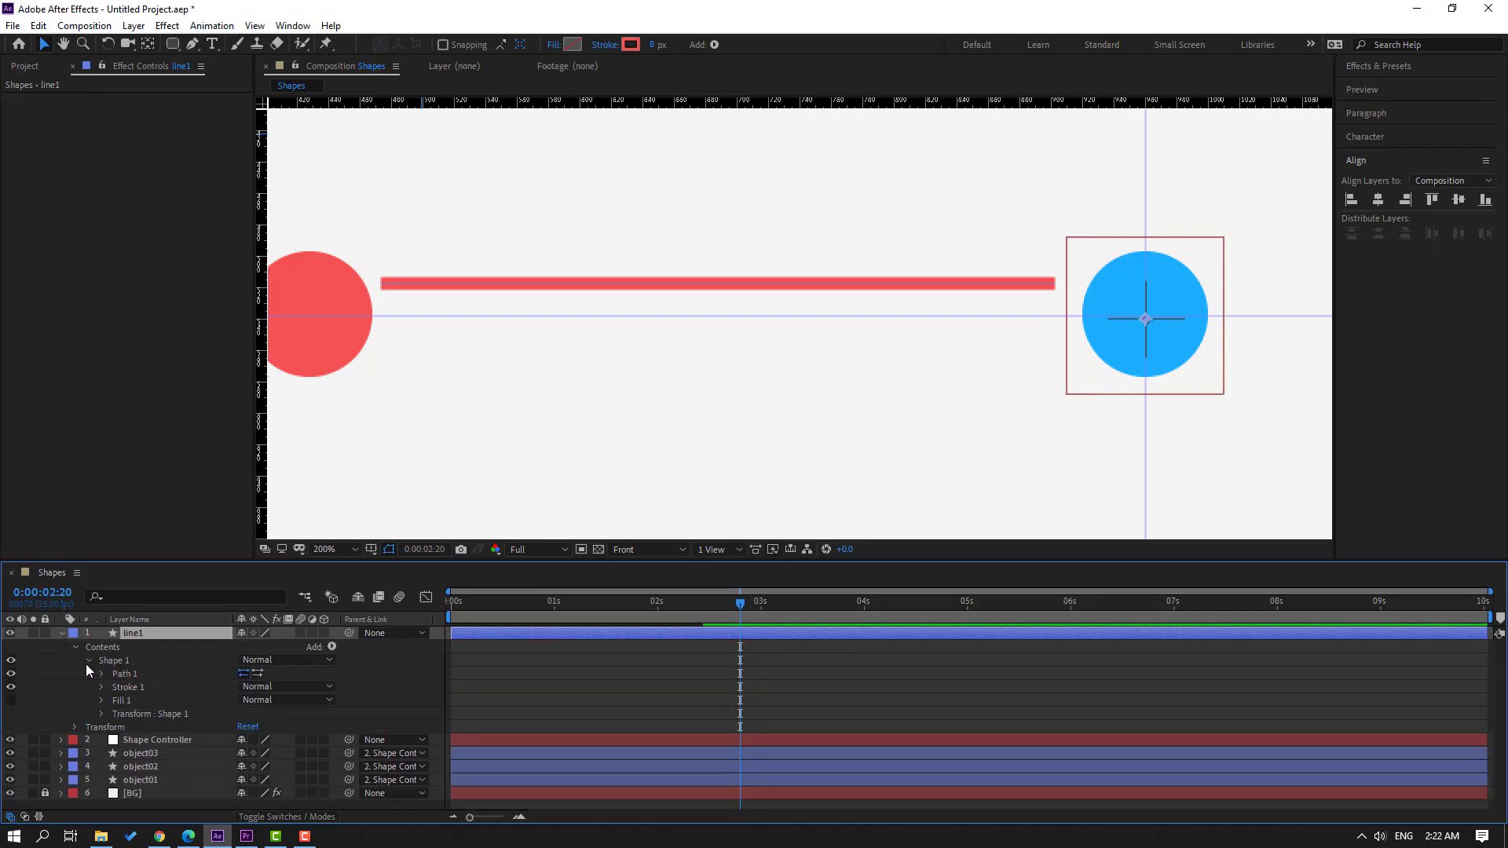
{"action": "left_click", "coordinate": [101, 688]}
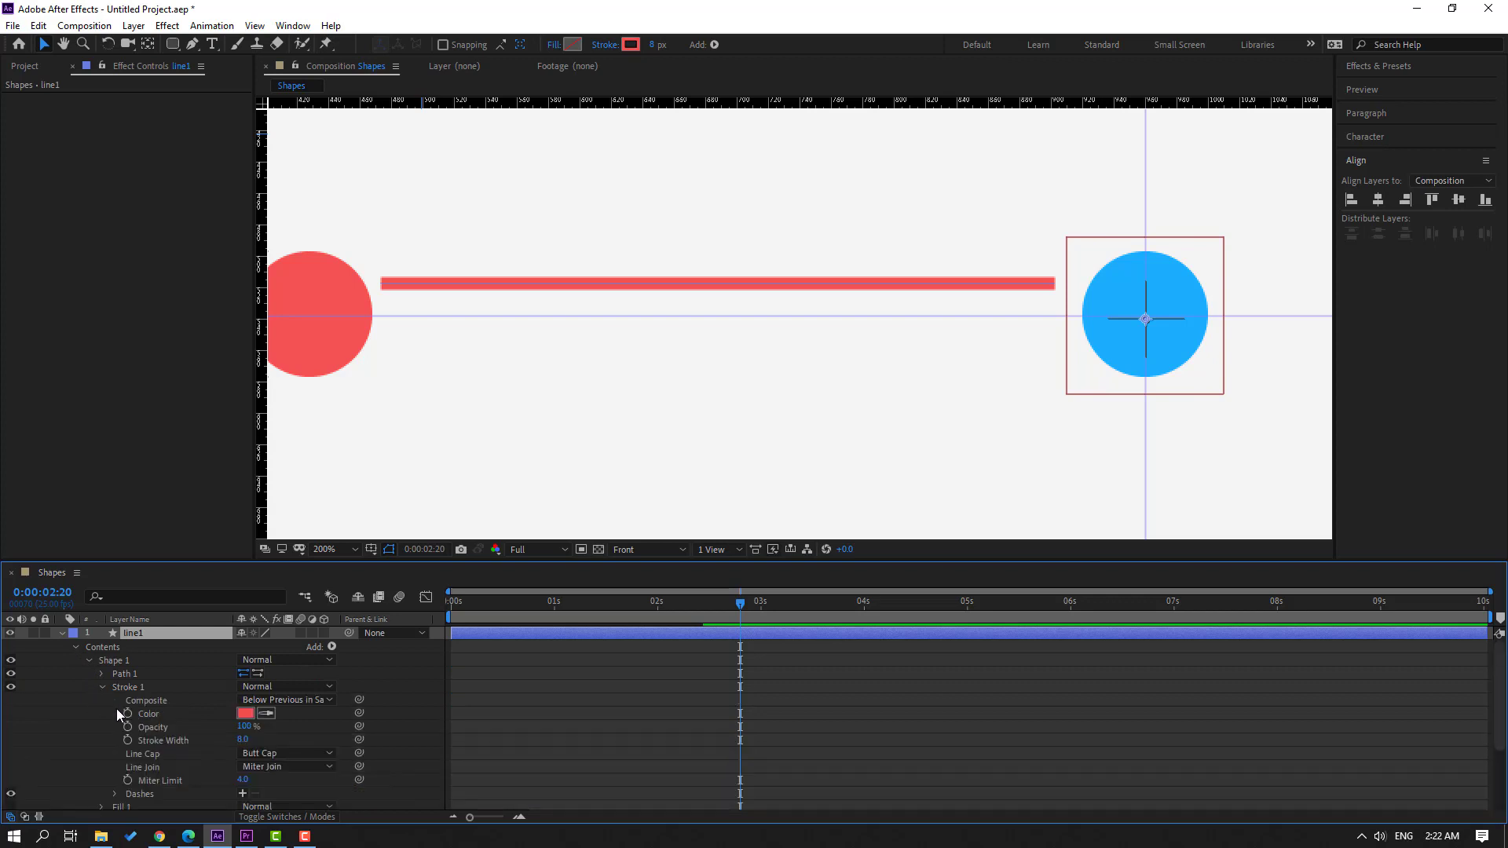
{"action": "left_click", "coordinate": [329, 754]}
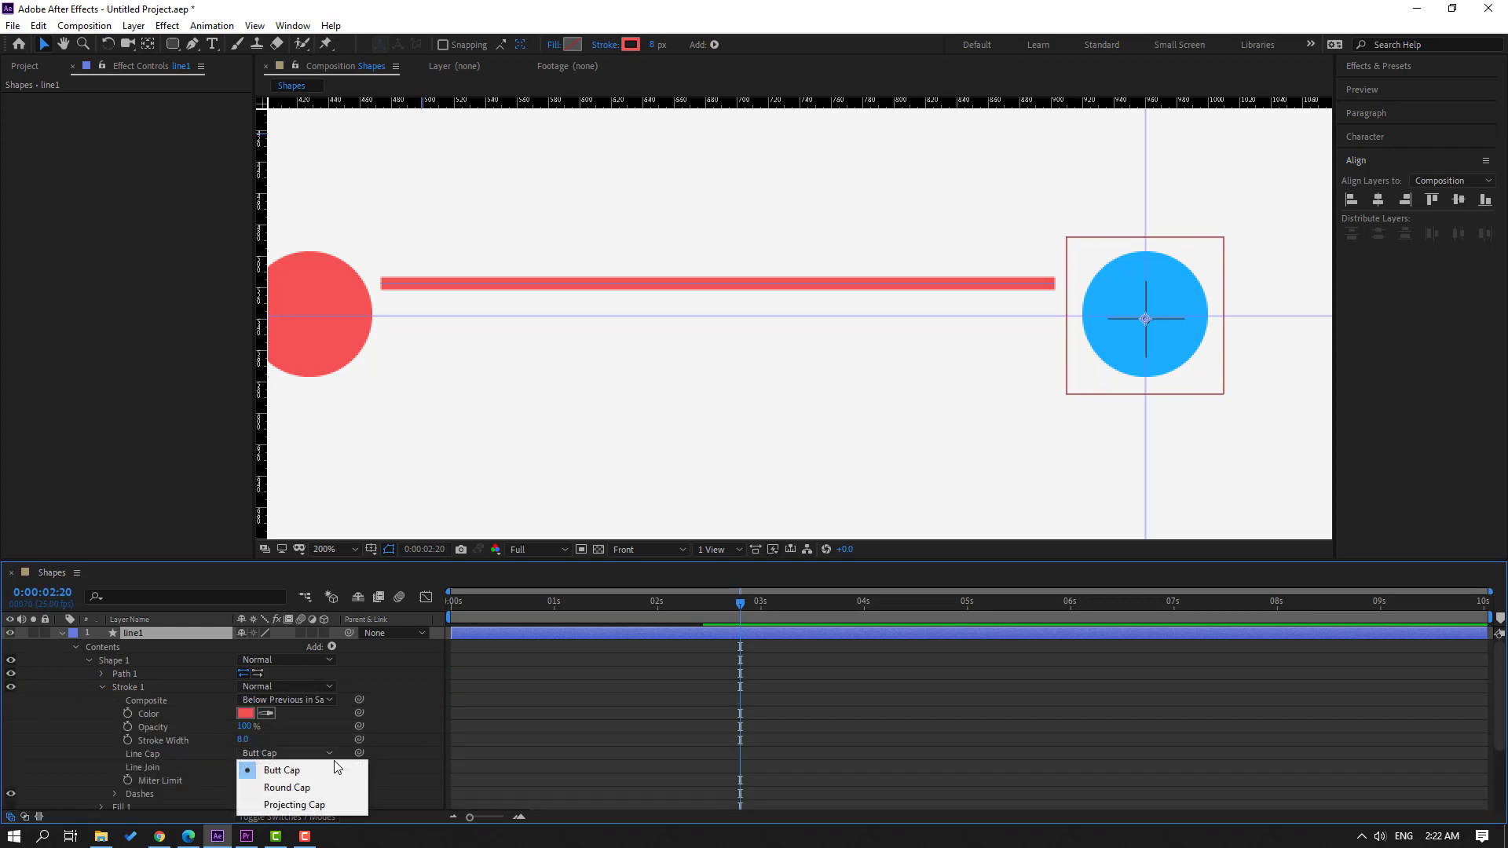
{"action": "left_click", "coordinate": [278, 788]}
{"action": "scroll", "coordinate": [806, 376], "scroll_direction": "up", "scroll_amount": 1}
{"action": "left_click_drag", "start_coordinate": [484, 357], "coordinate": [945, 370]}
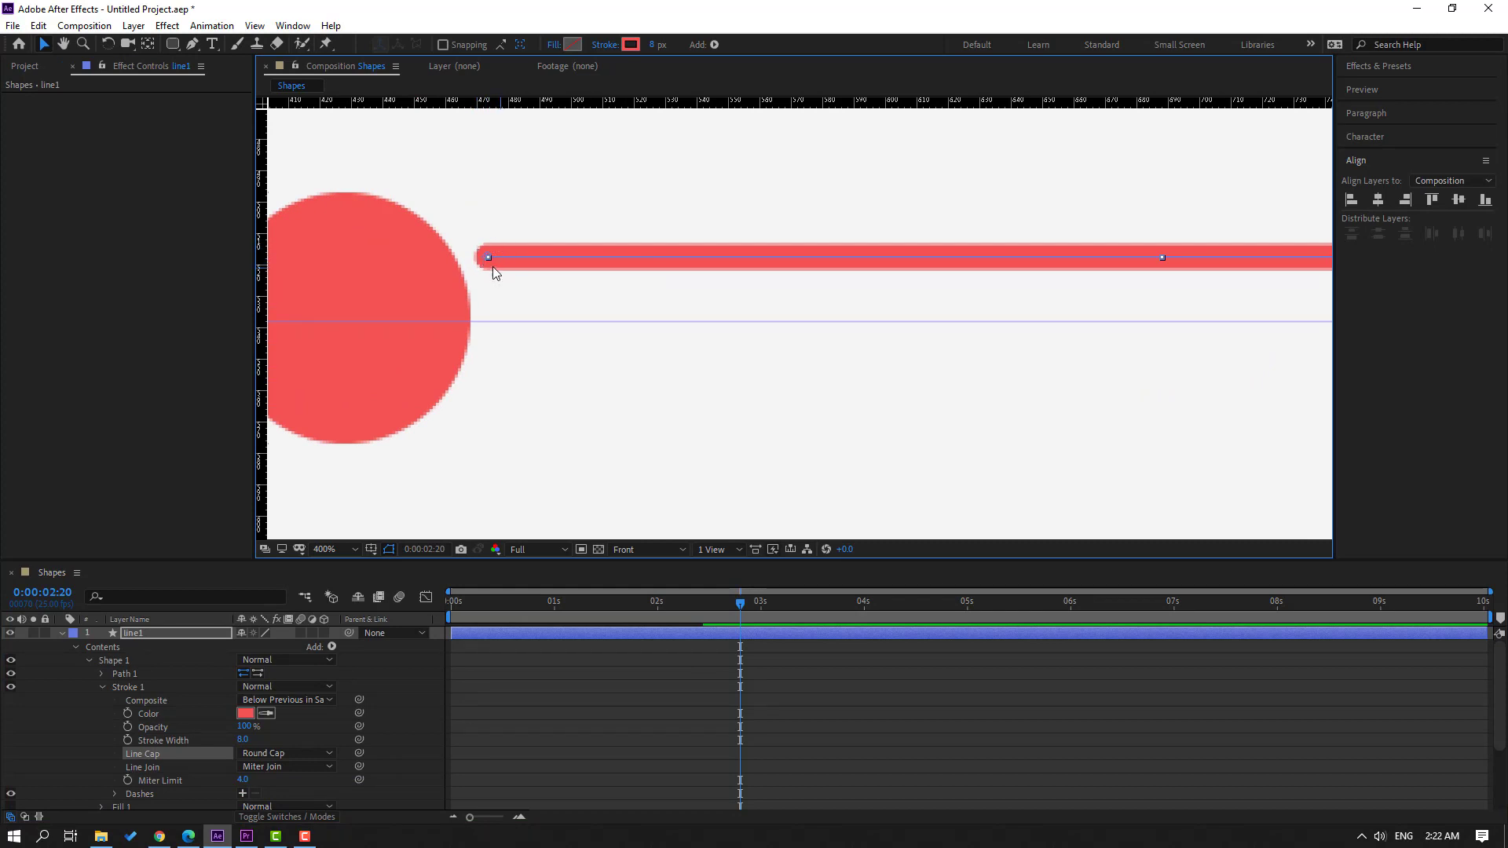
{"action": "left_click", "coordinate": [45, 44]}
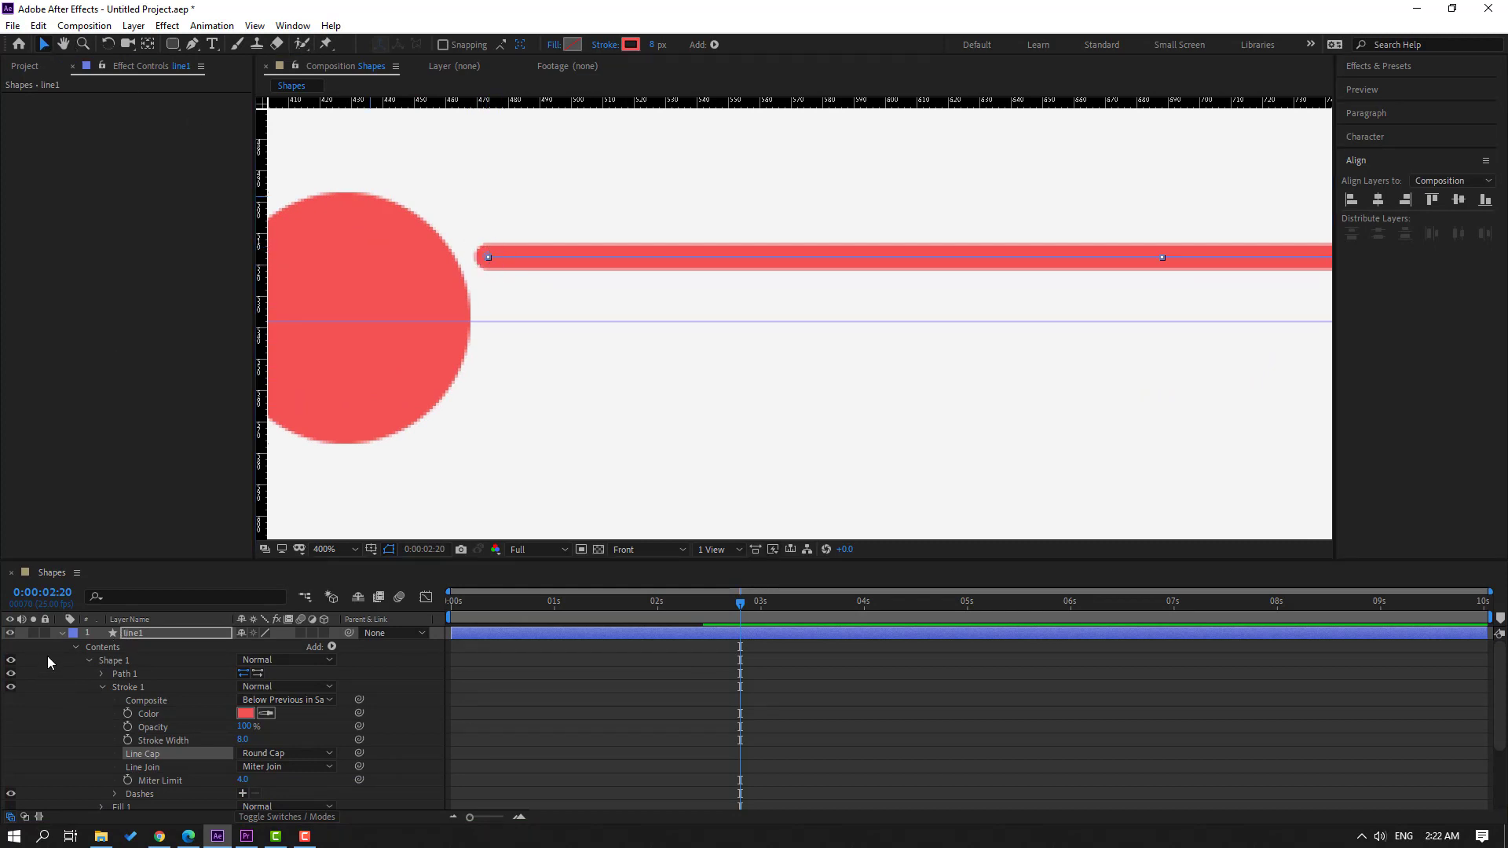
{"action": "key", "text": "/"}
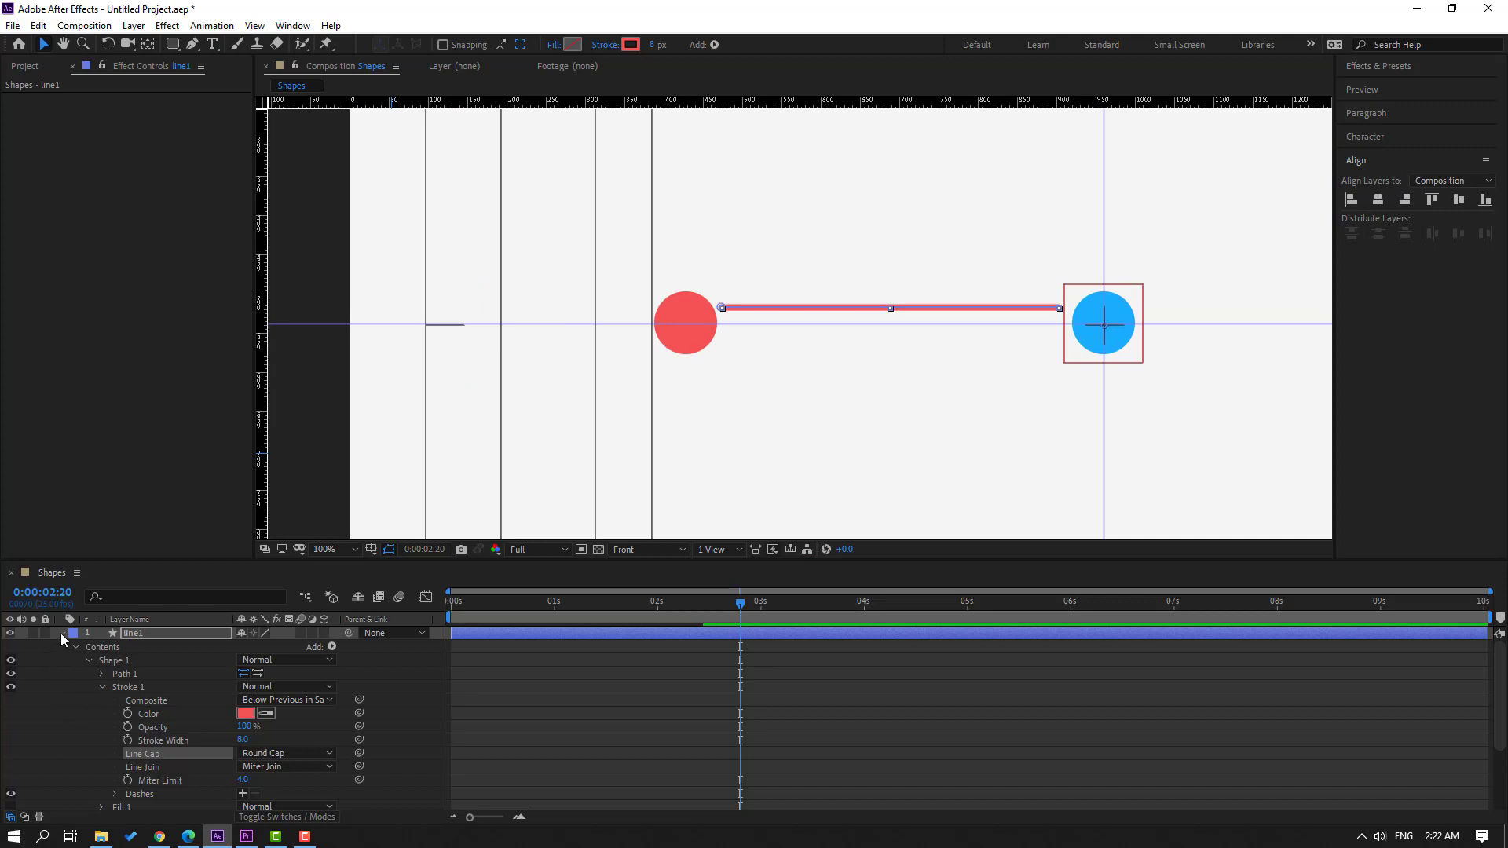
- Add a Trim Paths operator to the line1 shape layer
{"action": "left_click", "coordinate": [60, 633]}
{"action": "left_click", "coordinate": [714, 45]}
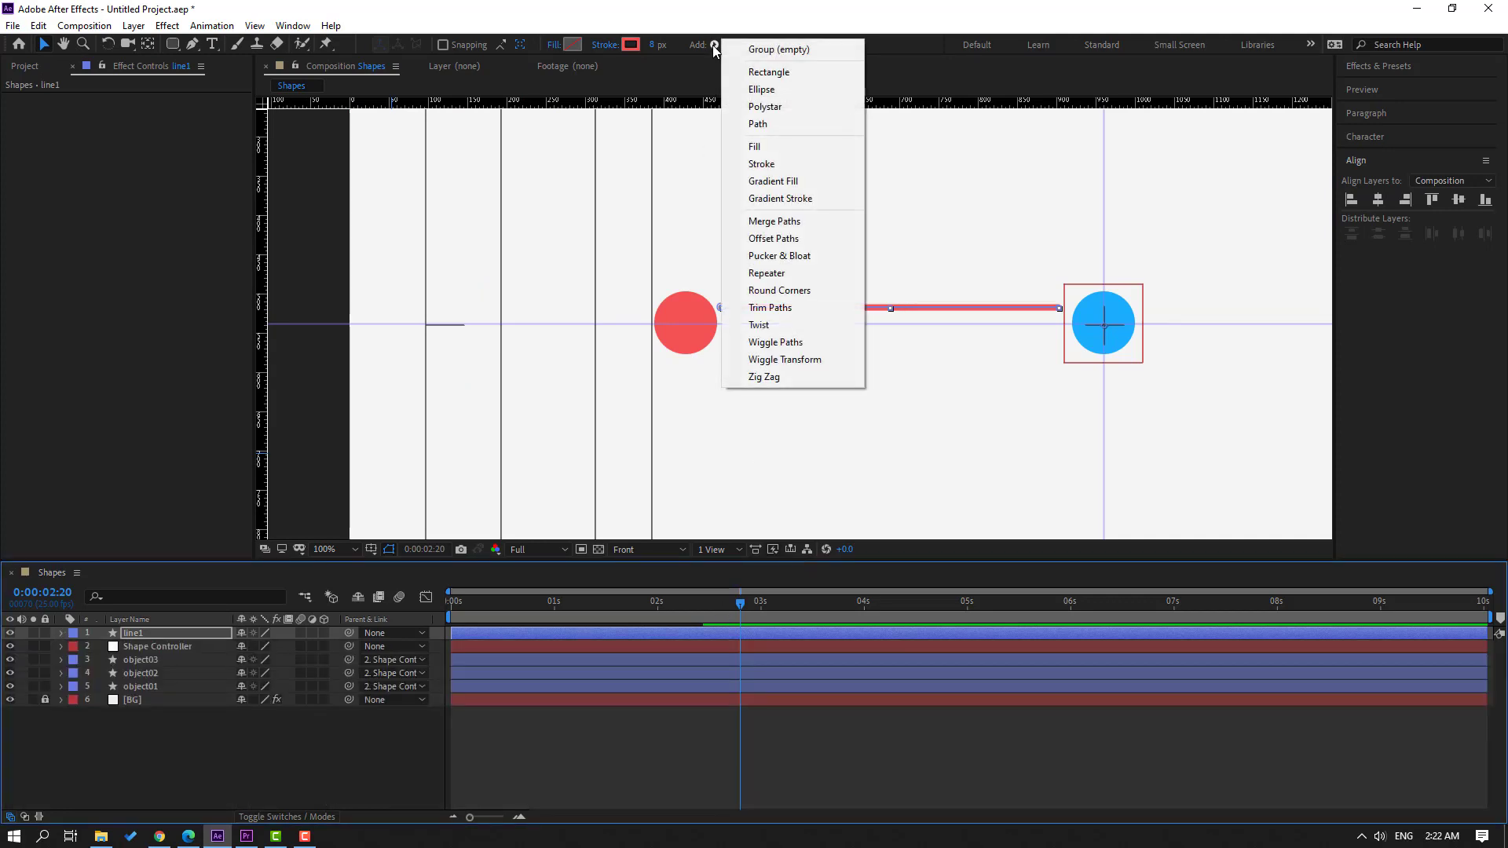
{"action": "left_click", "coordinate": [768, 307]}
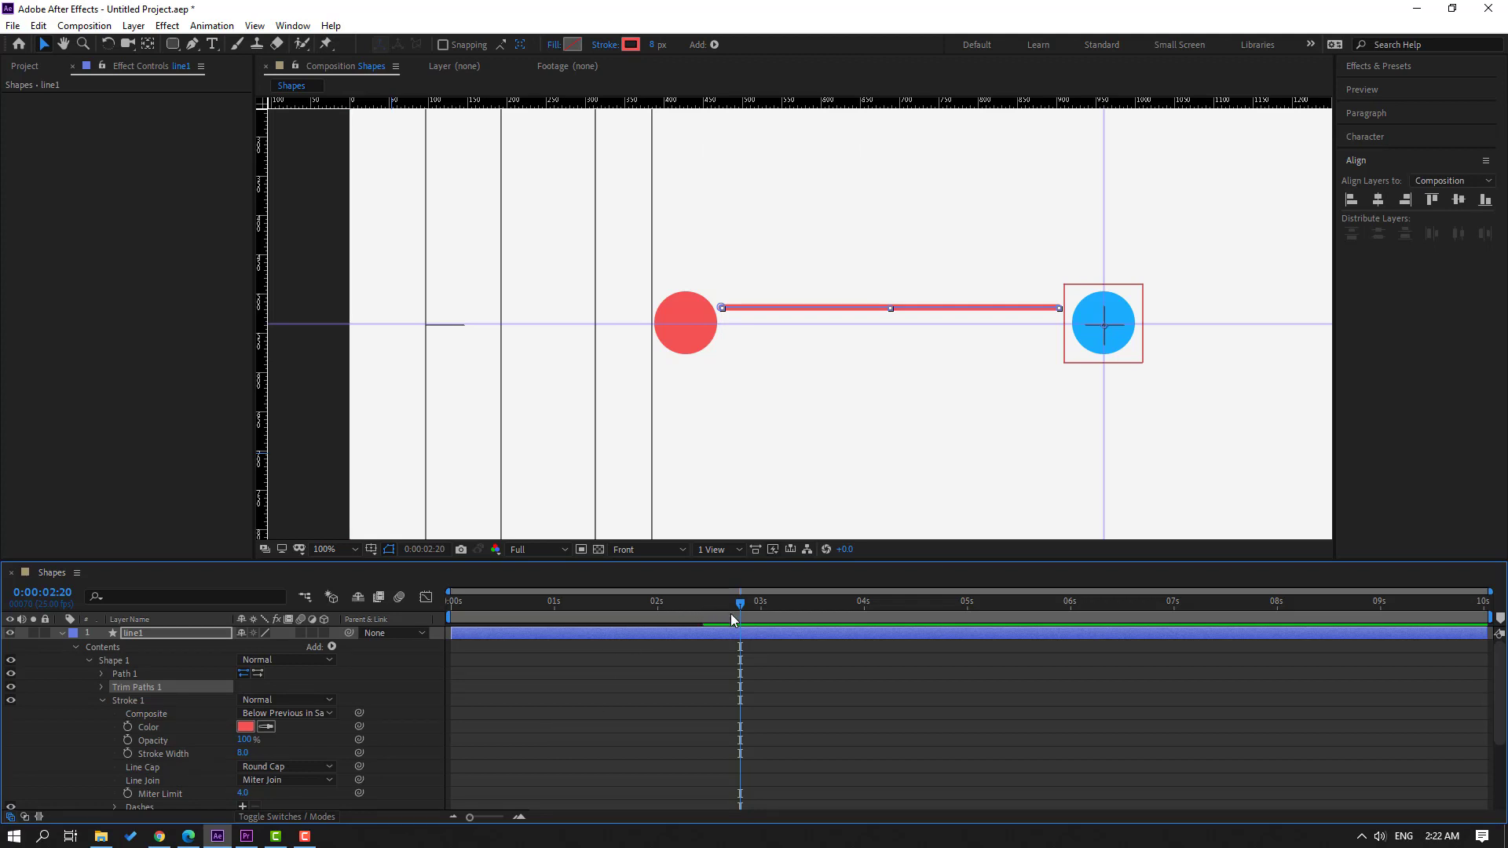
- Solo line1 and, at 0:00:00:00, set its Trim Paths Start to 100%
{"action": "left_click", "coordinate": [34, 633]}
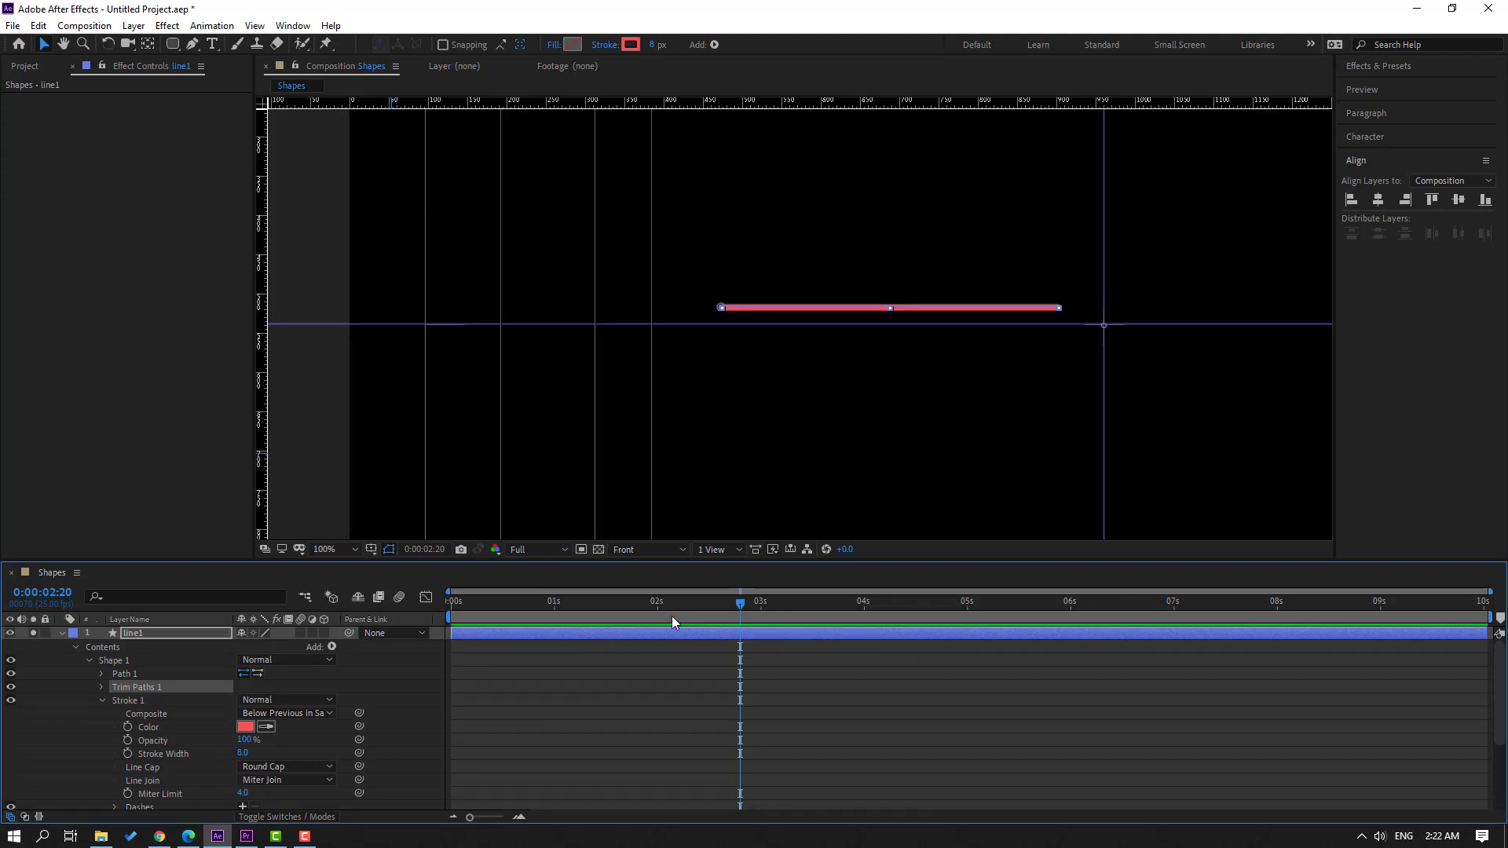
{"action": "left_click_drag", "start_coordinate": [671, 616], "coordinate": [435, 617]}
{"action": "scroll", "coordinate": [87, 723], "scroll_direction": "down", "scroll_amount": 3}
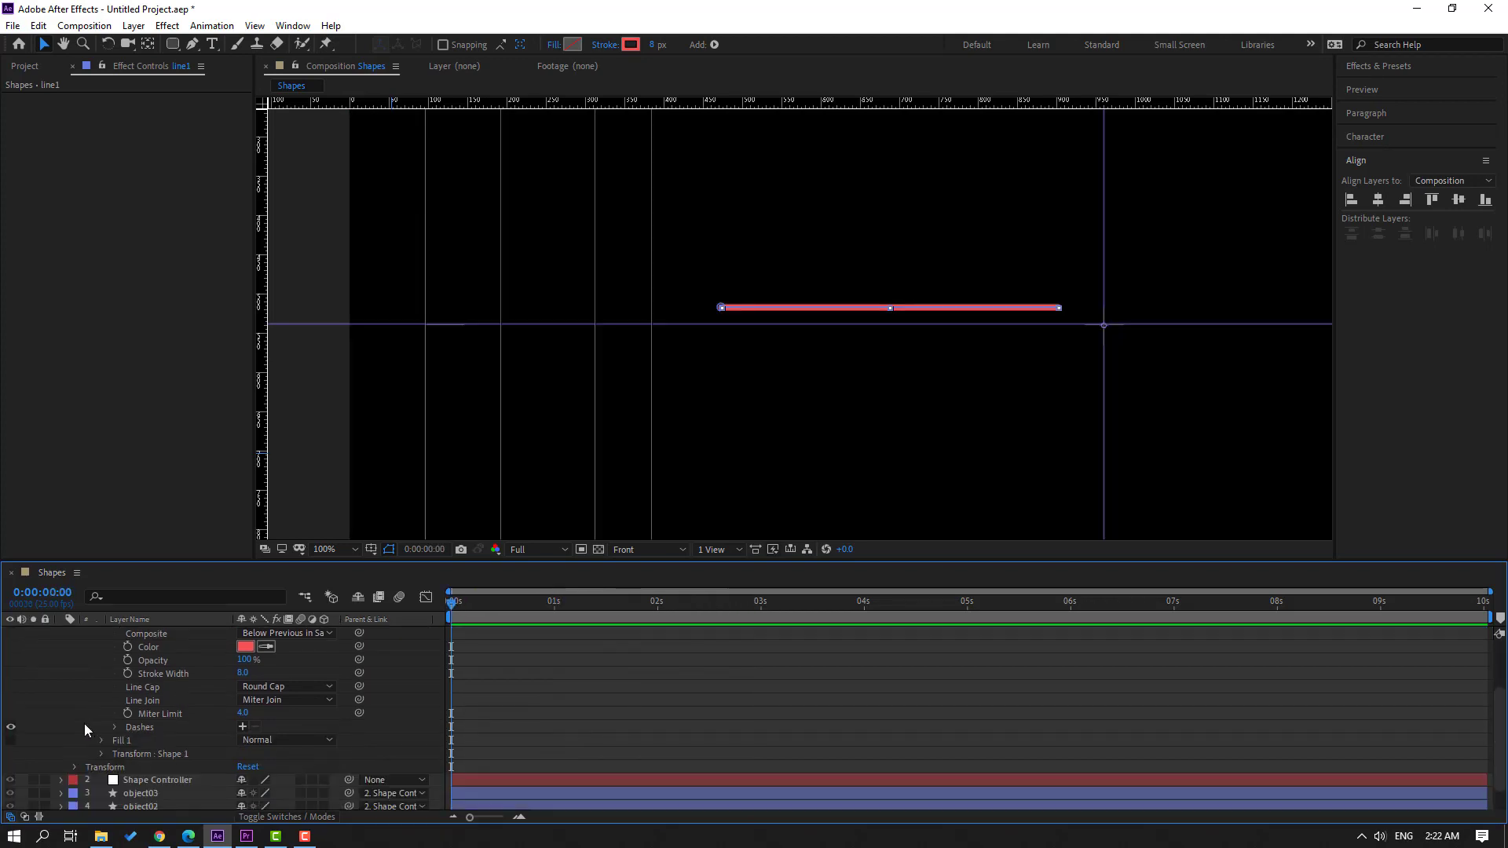
{"action": "scroll", "coordinate": [92, 681], "scroll_direction": "up", "scroll_amount": 2}
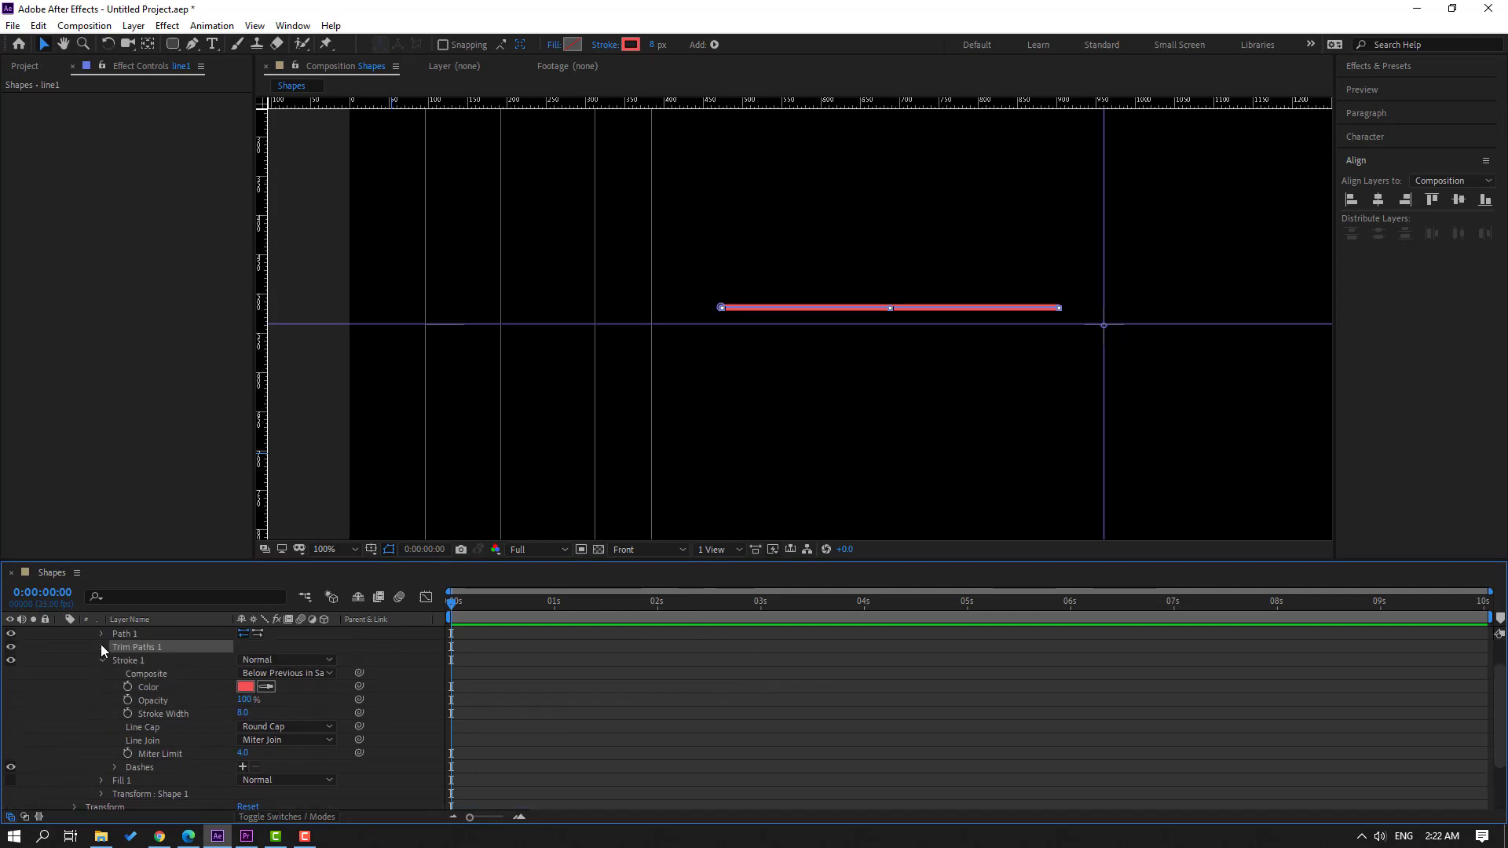
{"action": "left_click", "coordinate": [100, 646]}
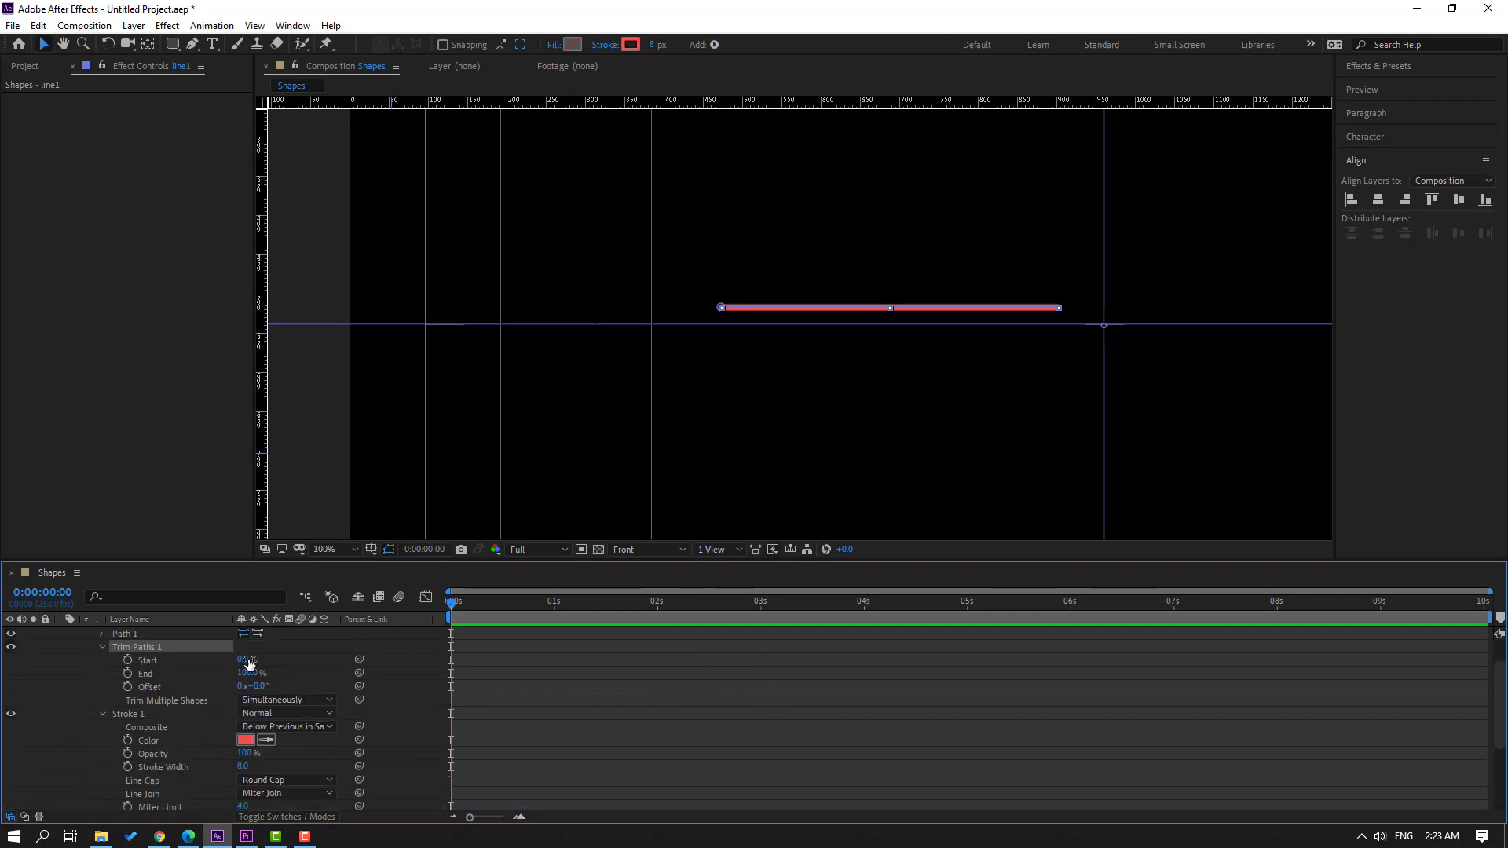
{"action": "left_click_drag", "start_coordinate": [248, 664], "coordinate": [402, 662]}
{"action": "left_click", "coordinate": [413, 682]}
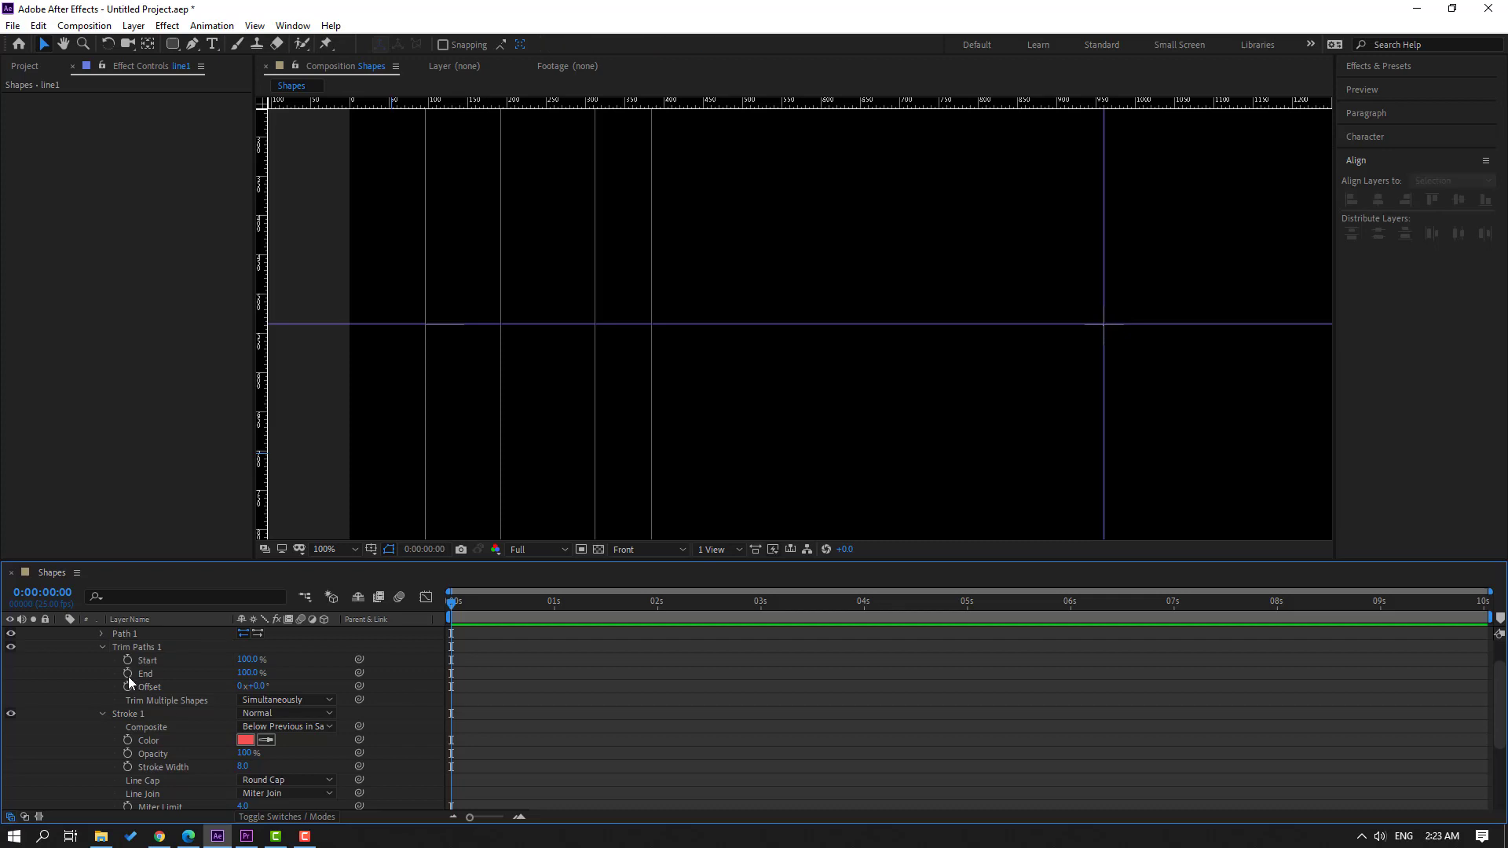
- Keyframe line1's Trim Paths End at 100% at 0:00:00:00 and at 0% at 0:00:00:10
{"action": "left_click", "coordinate": [128, 674]}
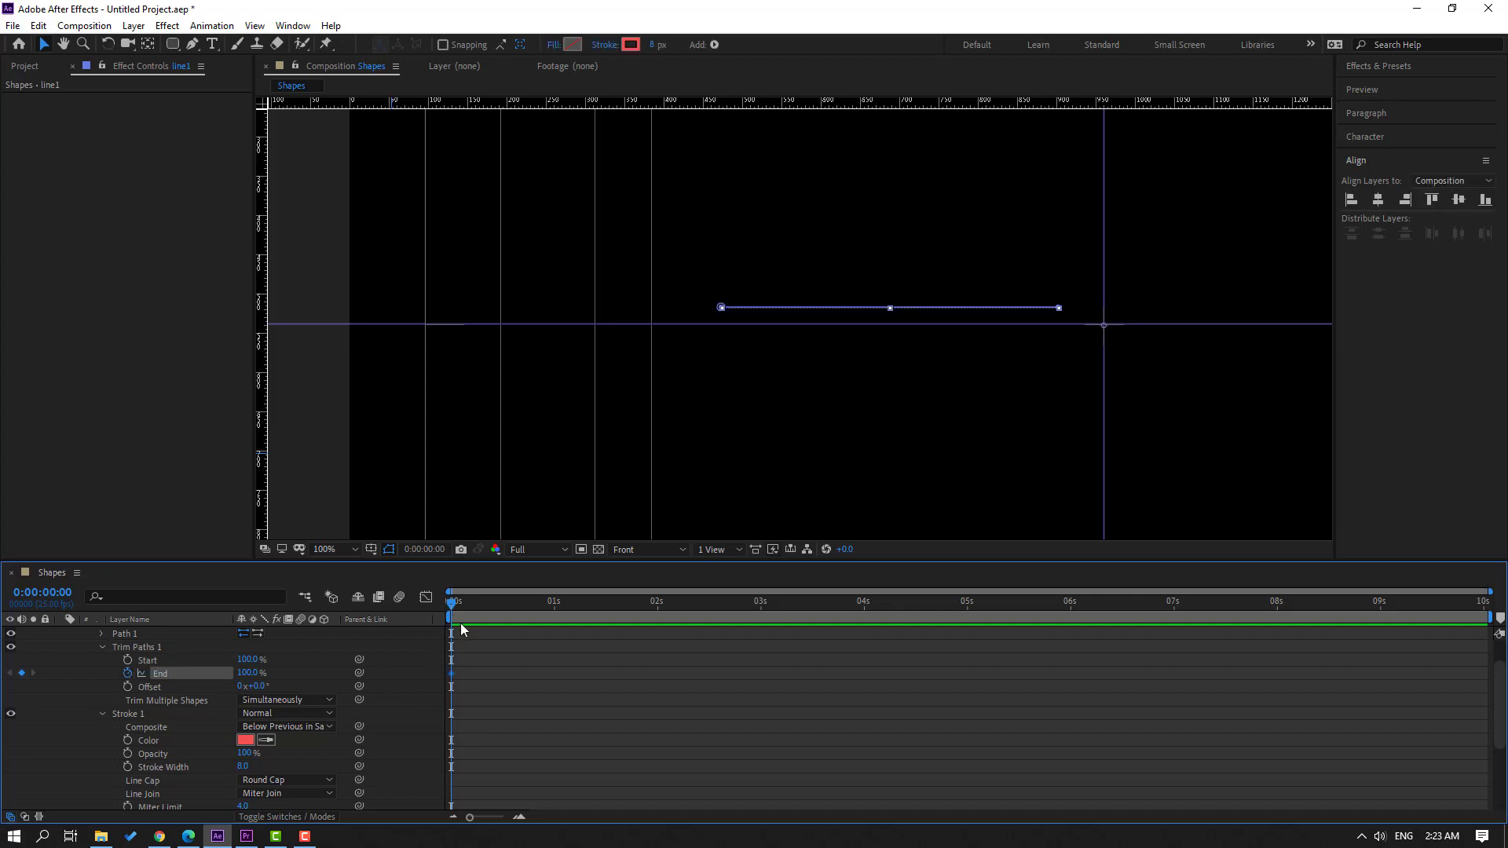
{"action": "key", "text": "shift+Page_Down"}
{"action": "left_click", "coordinate": [248, 673]}
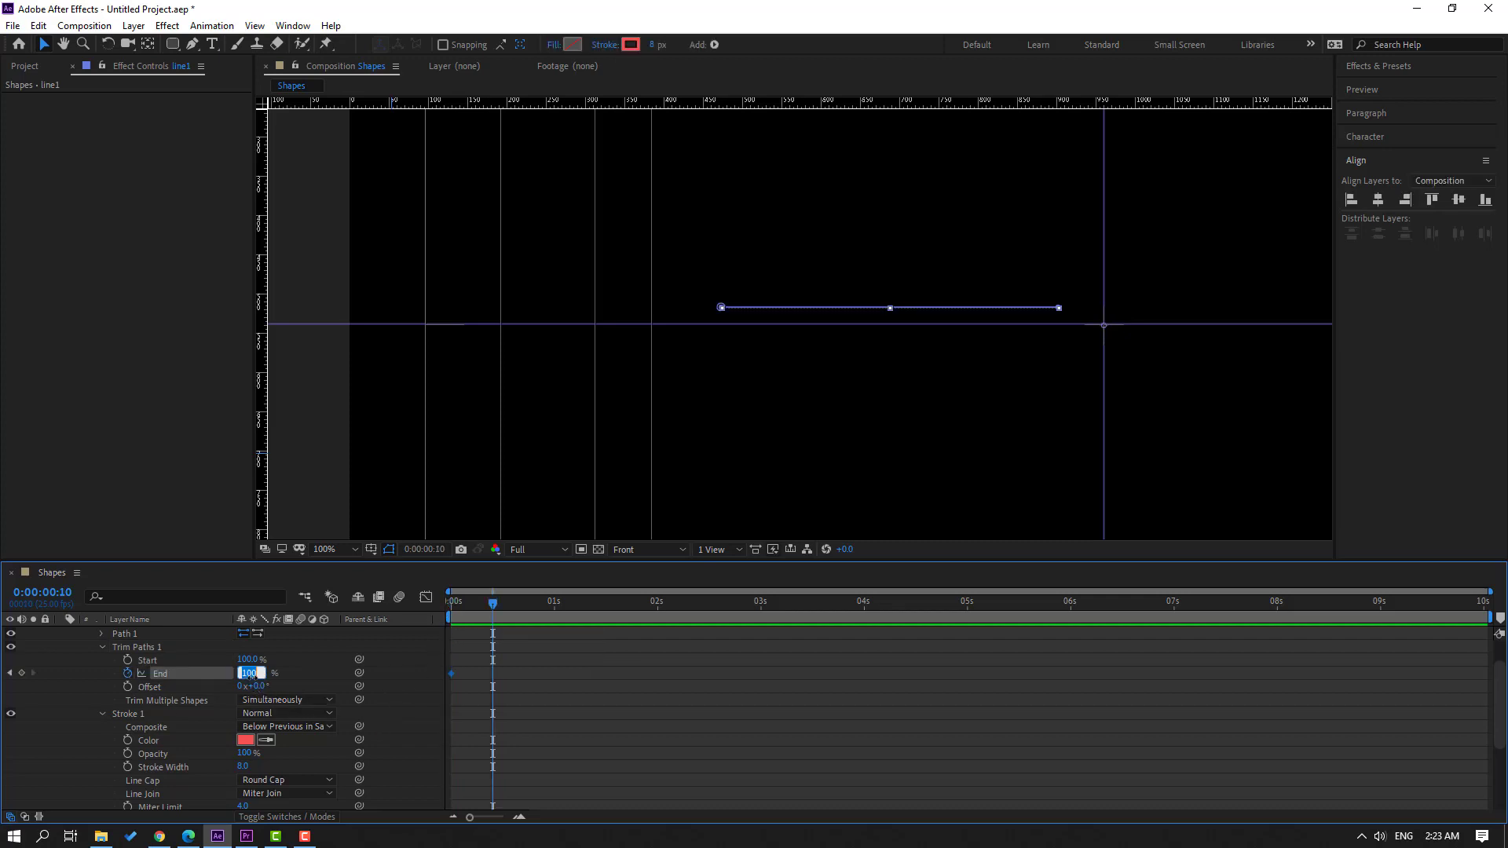
{"action": "type", "text": "0"}
{"action": "key", "text": "Return"}
{"action": "left_click", "coordinate": [551, 695]}
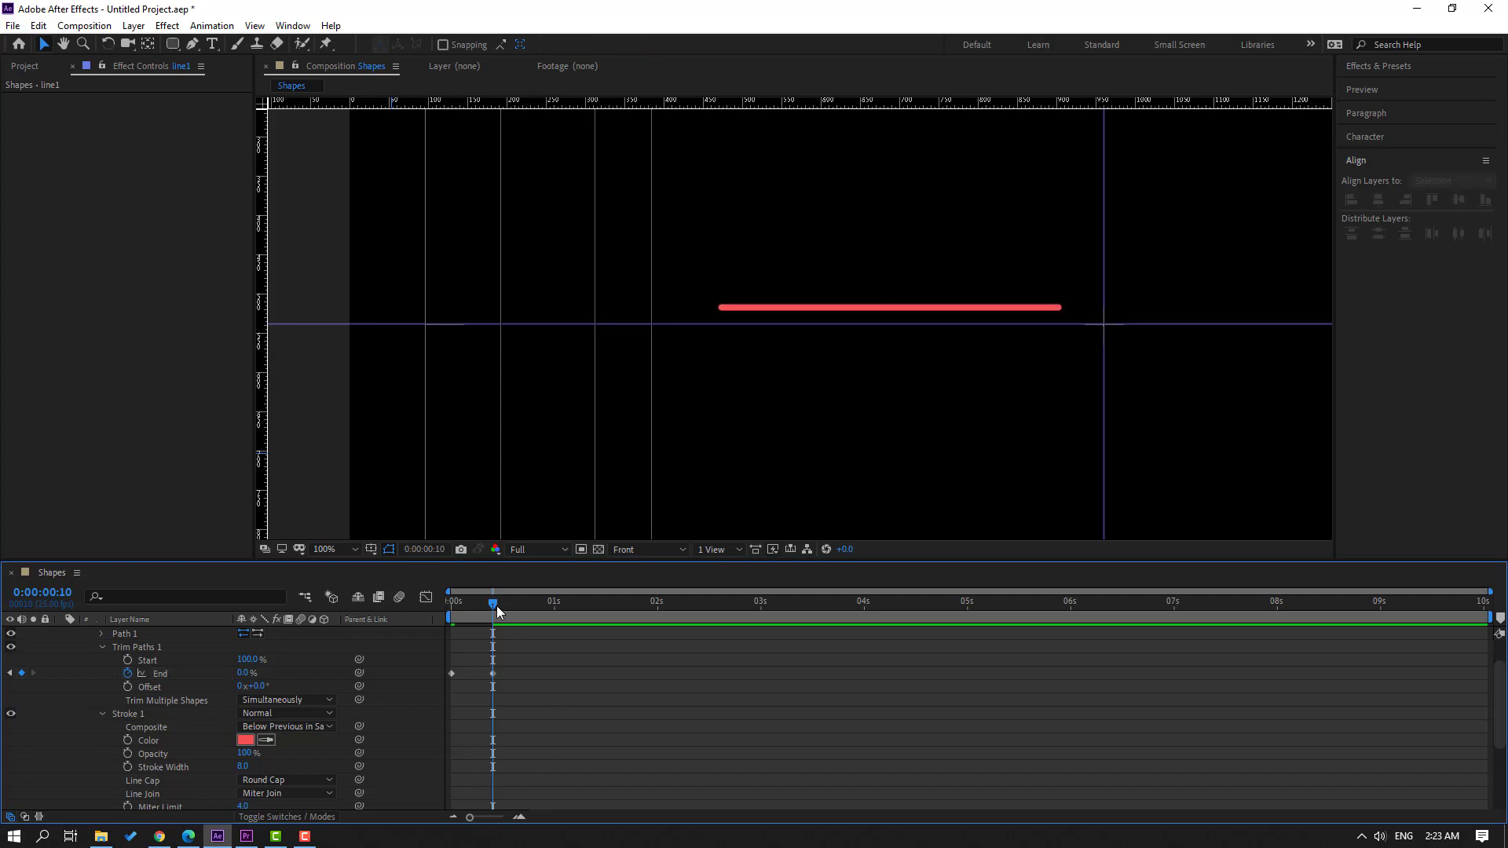
- Keyframe line1's Trim Paths Start at 100% at 0:00:00:06 and at 0% at 0:00:00:17
{"action": "left_click_drag", "start_coordinate": [496, 605], "coordinate": [476, 600]}
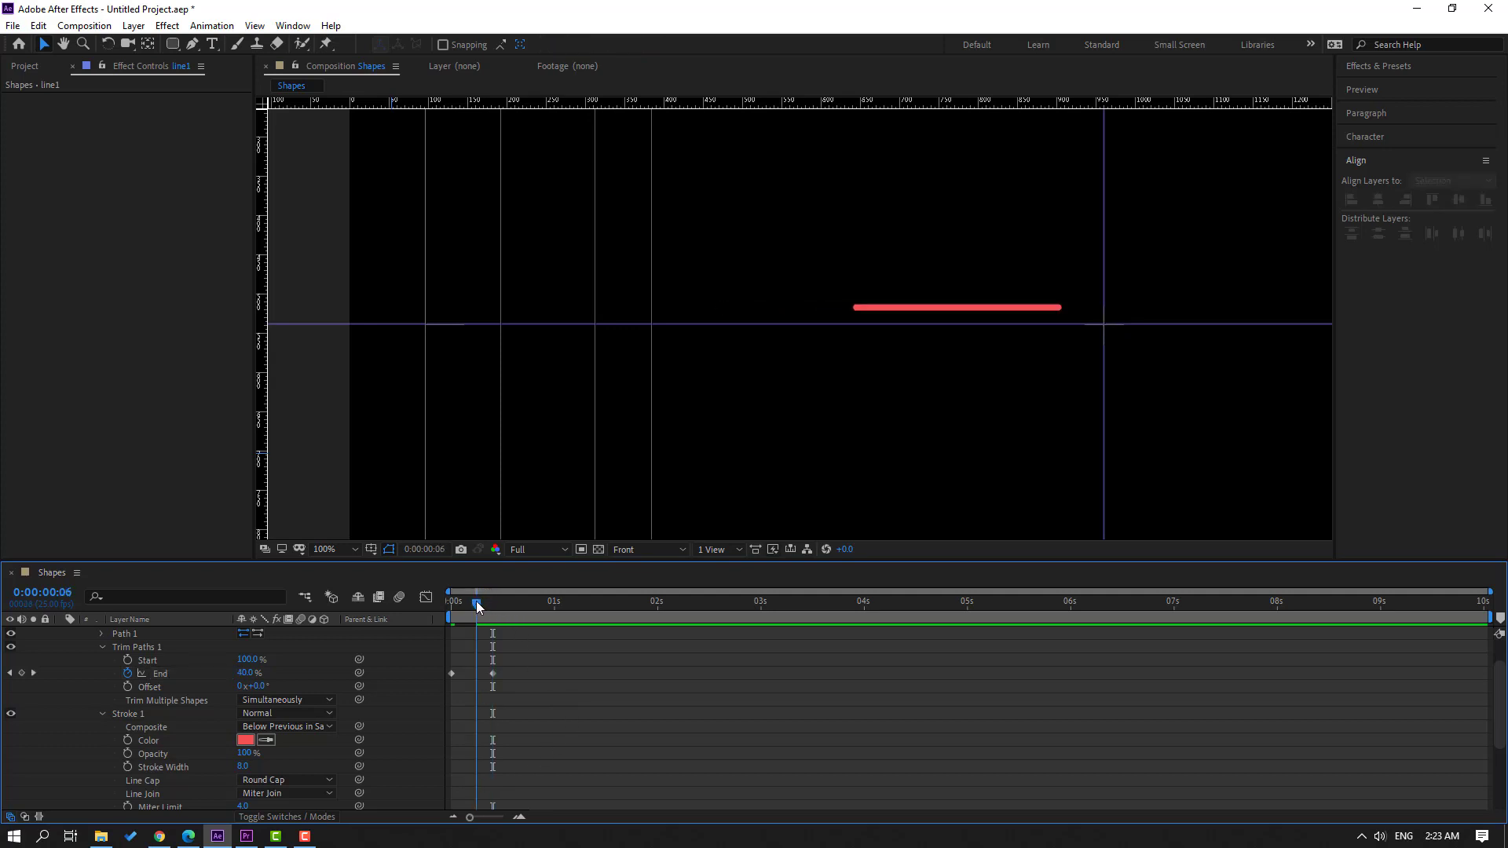
{"action": "left_click", "coordinate": [129, 661]}
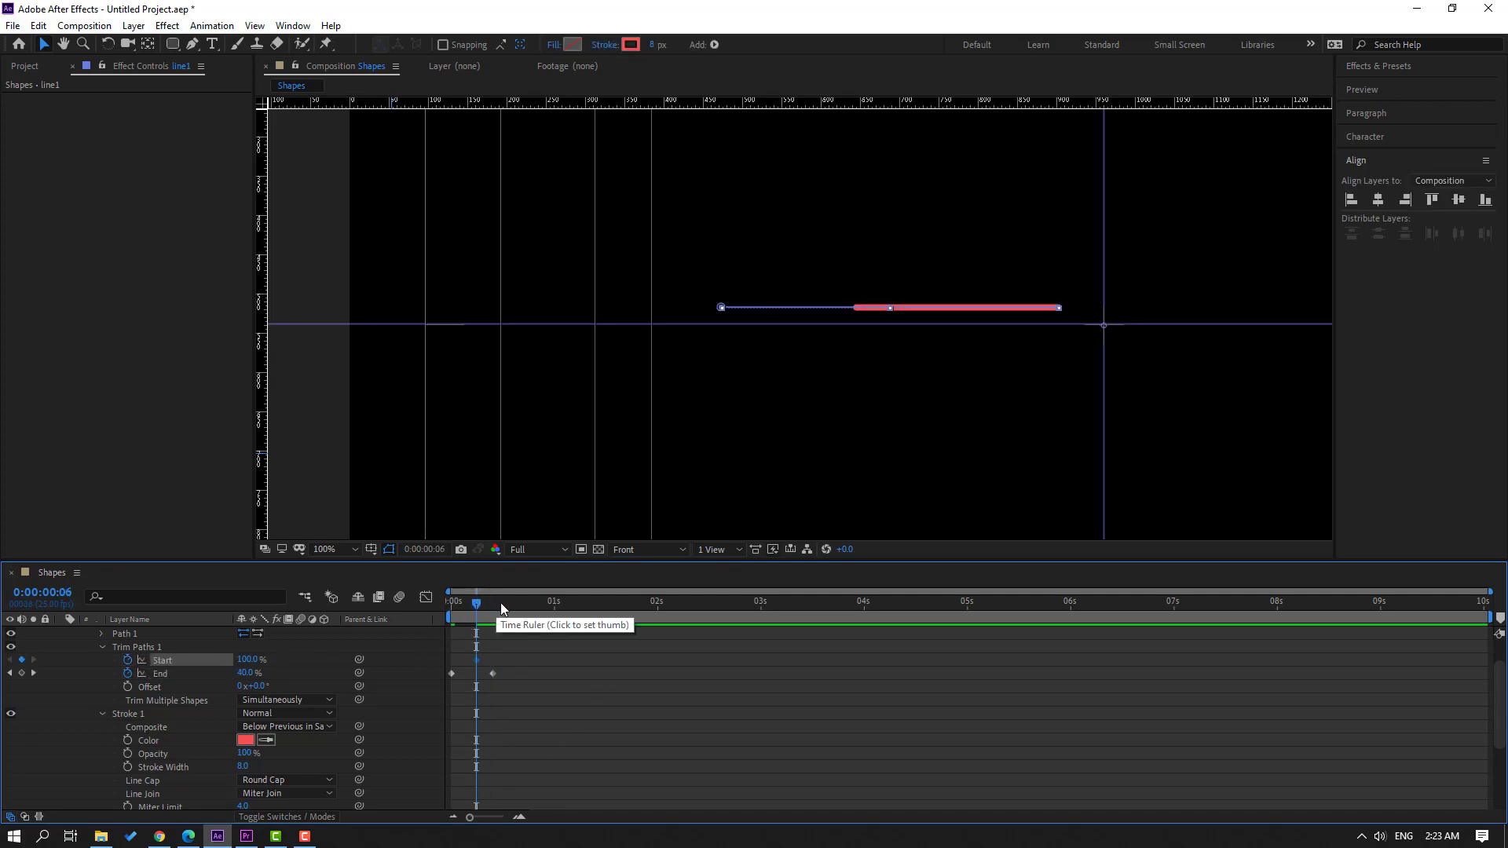
{"action": "left_click", "coordinate": [521, 605]}
{"action": "left_click", "coordinate": [248, 661]}
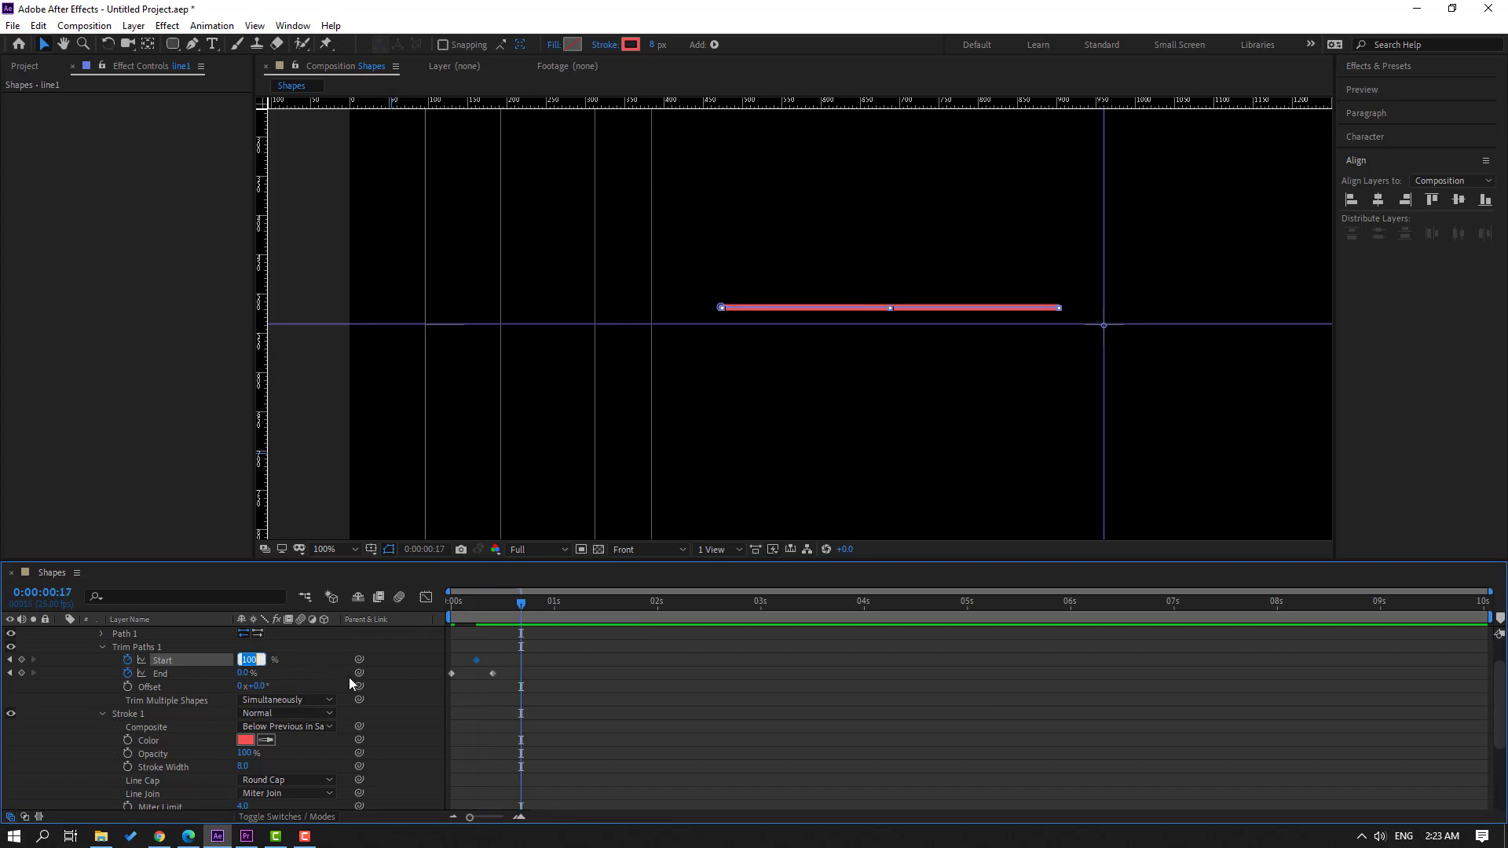
{"action": "type", "text": "0"}
{"action": "key", "text": "Return"}
- Apply Easy Ease to all the Trim Paths keyframes and move the last Start keyframe slightly earlier
{"action": "left_click_drag", "start_coordinate": [604, 691], "coordinate": [493, 676]}
{"action": "right_click", "coordinate": [493, 675]}
{"action": "mouse_move", "coordinate": [566, 565]}
{"action": "left_click", "coordinate": [711, 710]}
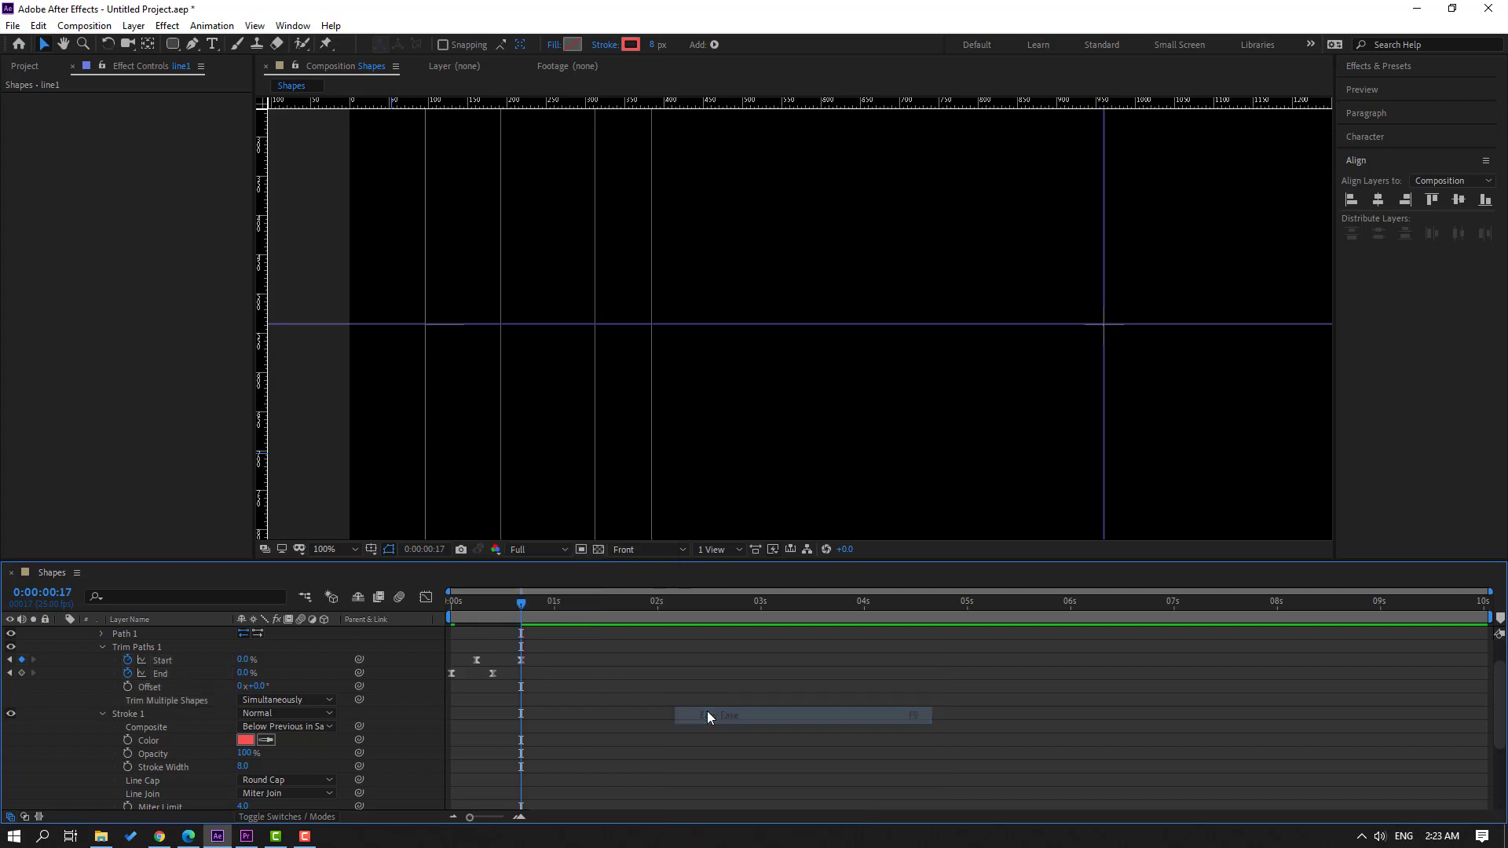
{"action": "left_click", "coordinate": [520, 662]}
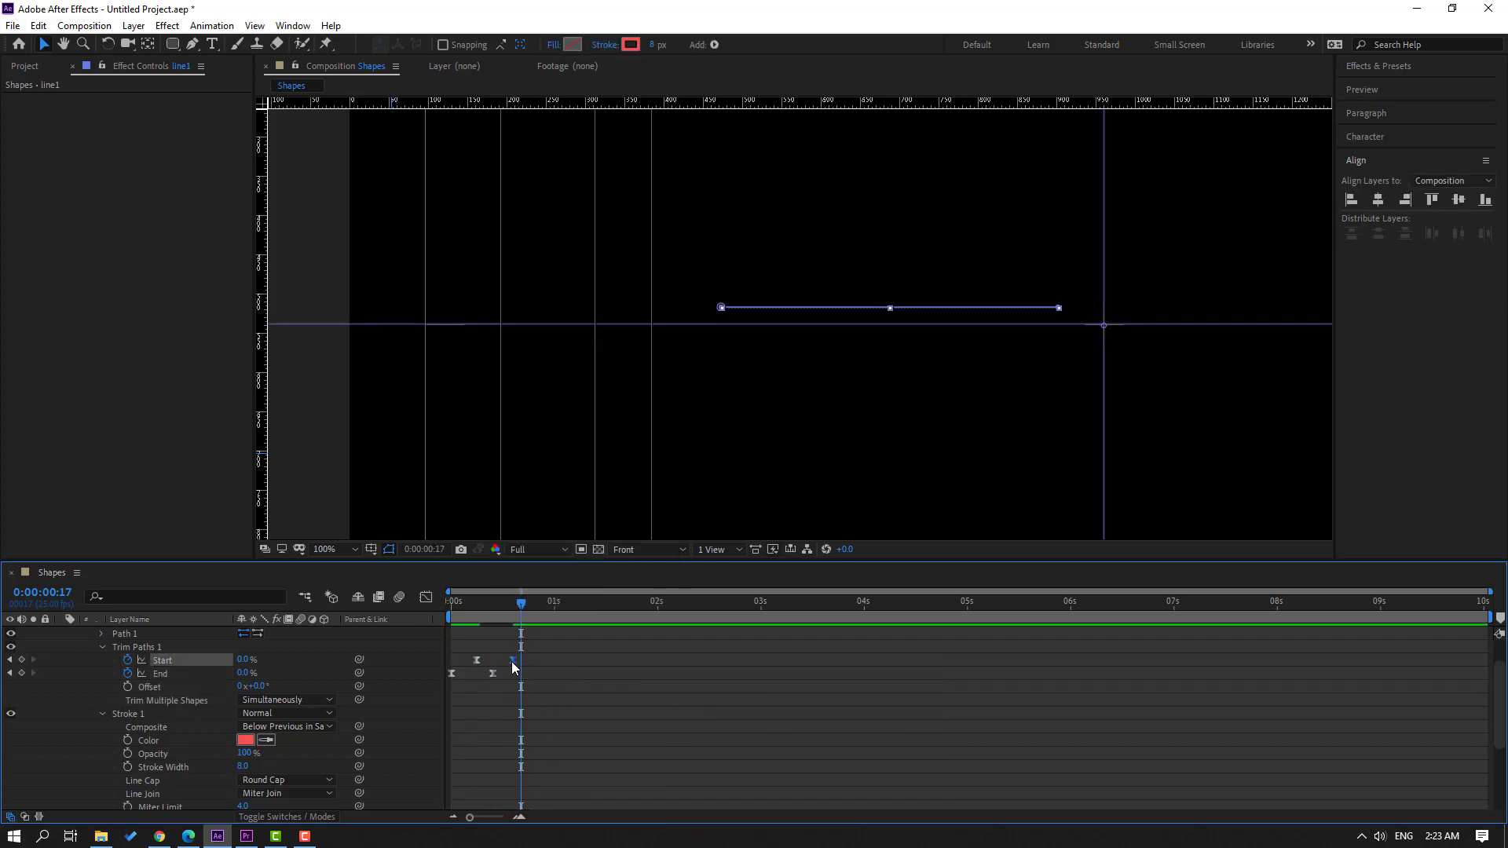
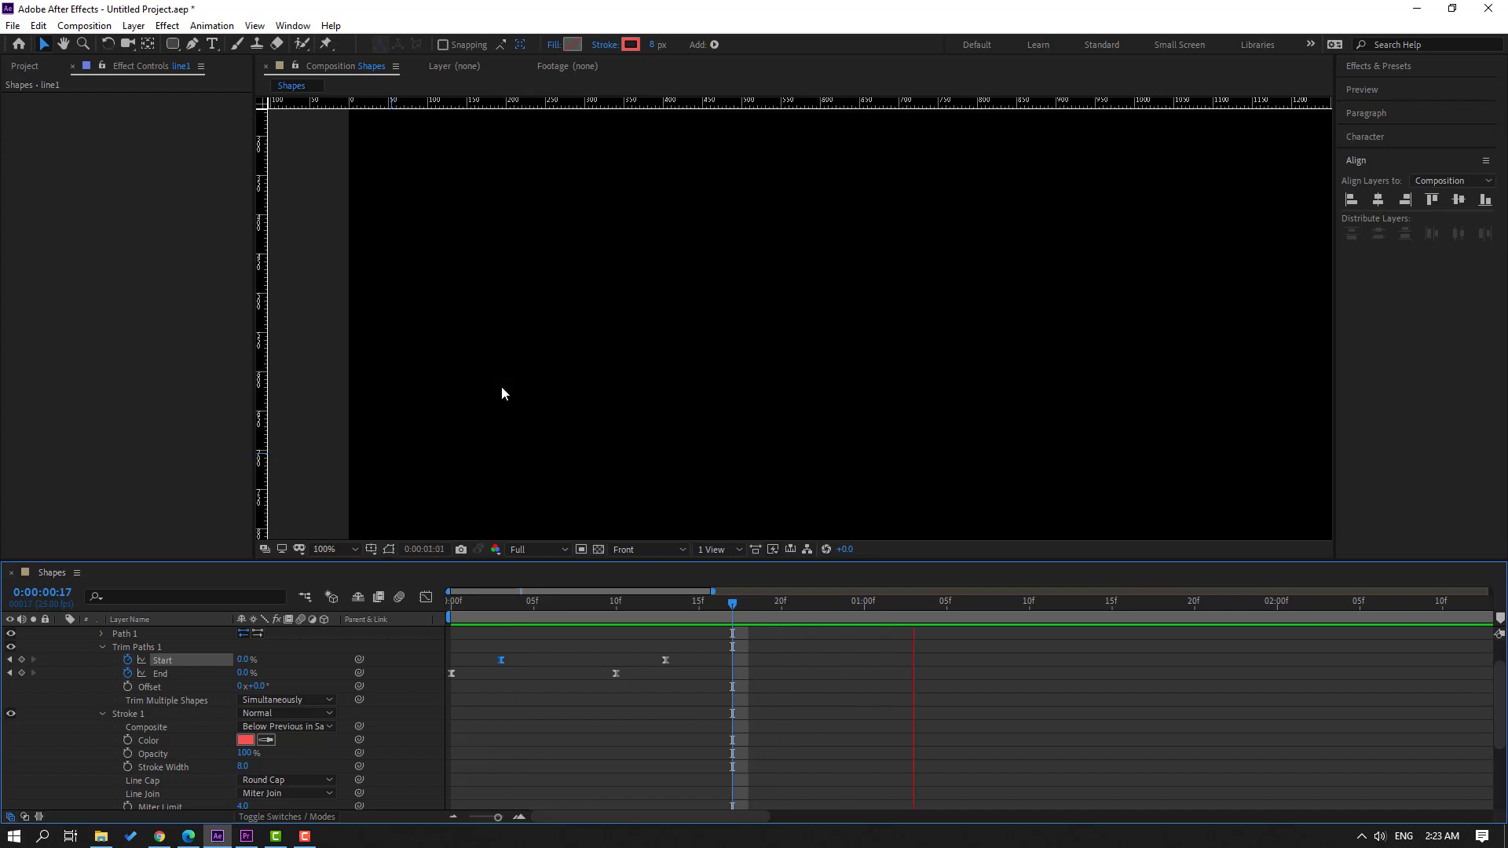
- Stop the preview, collapse line1's properties and turn off its solo so all layers show again
{"action": "key", "text": "space"}
{"action": "scroll", "coordinate": [143, 741], "scroll_direction": "up", "scroll_amount": 1}
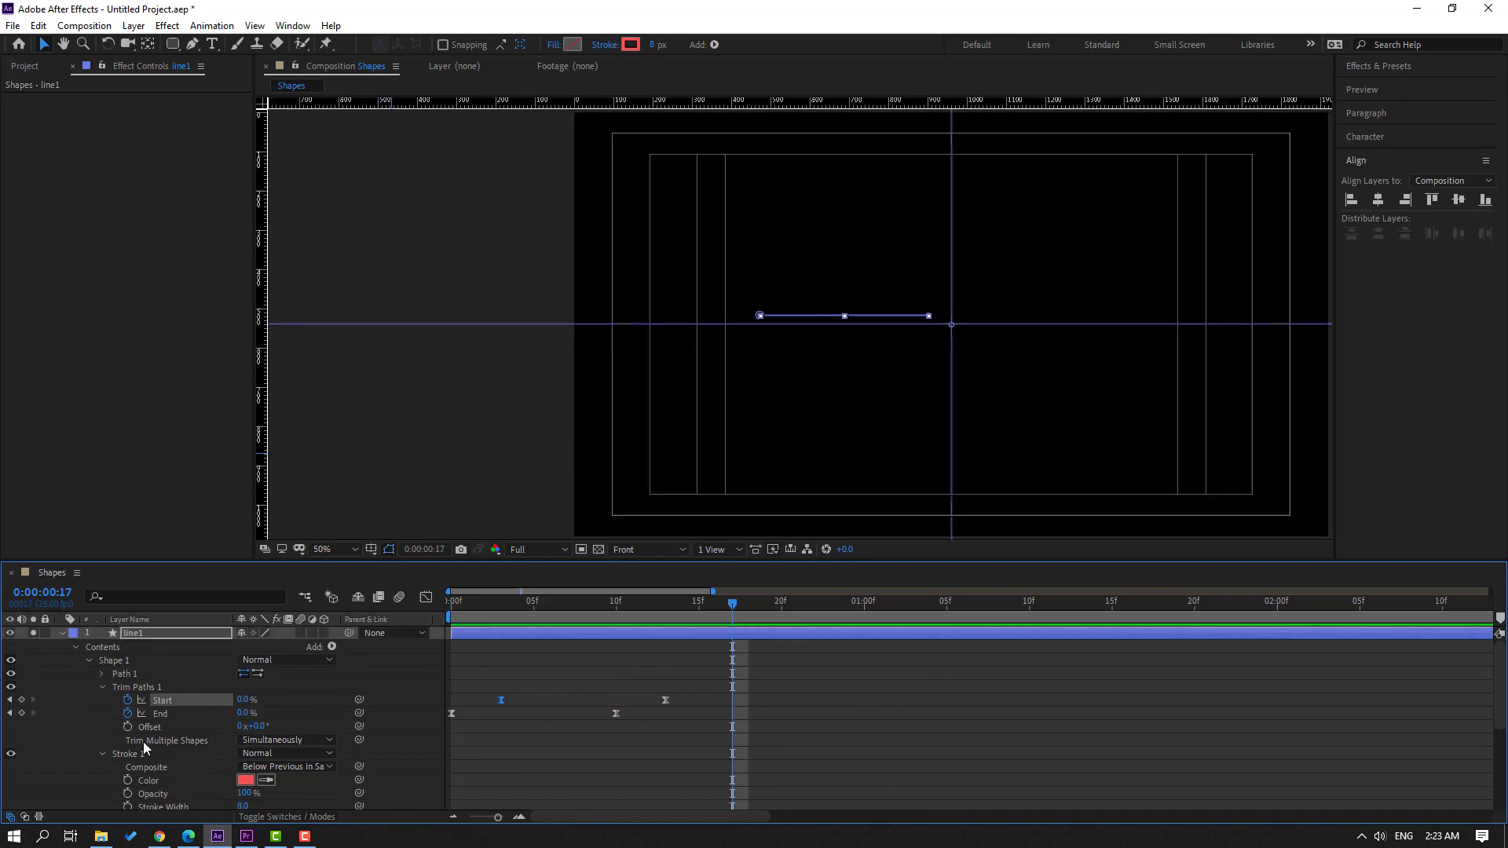
{"action": "left_click", "coordinate": [130, 633]}
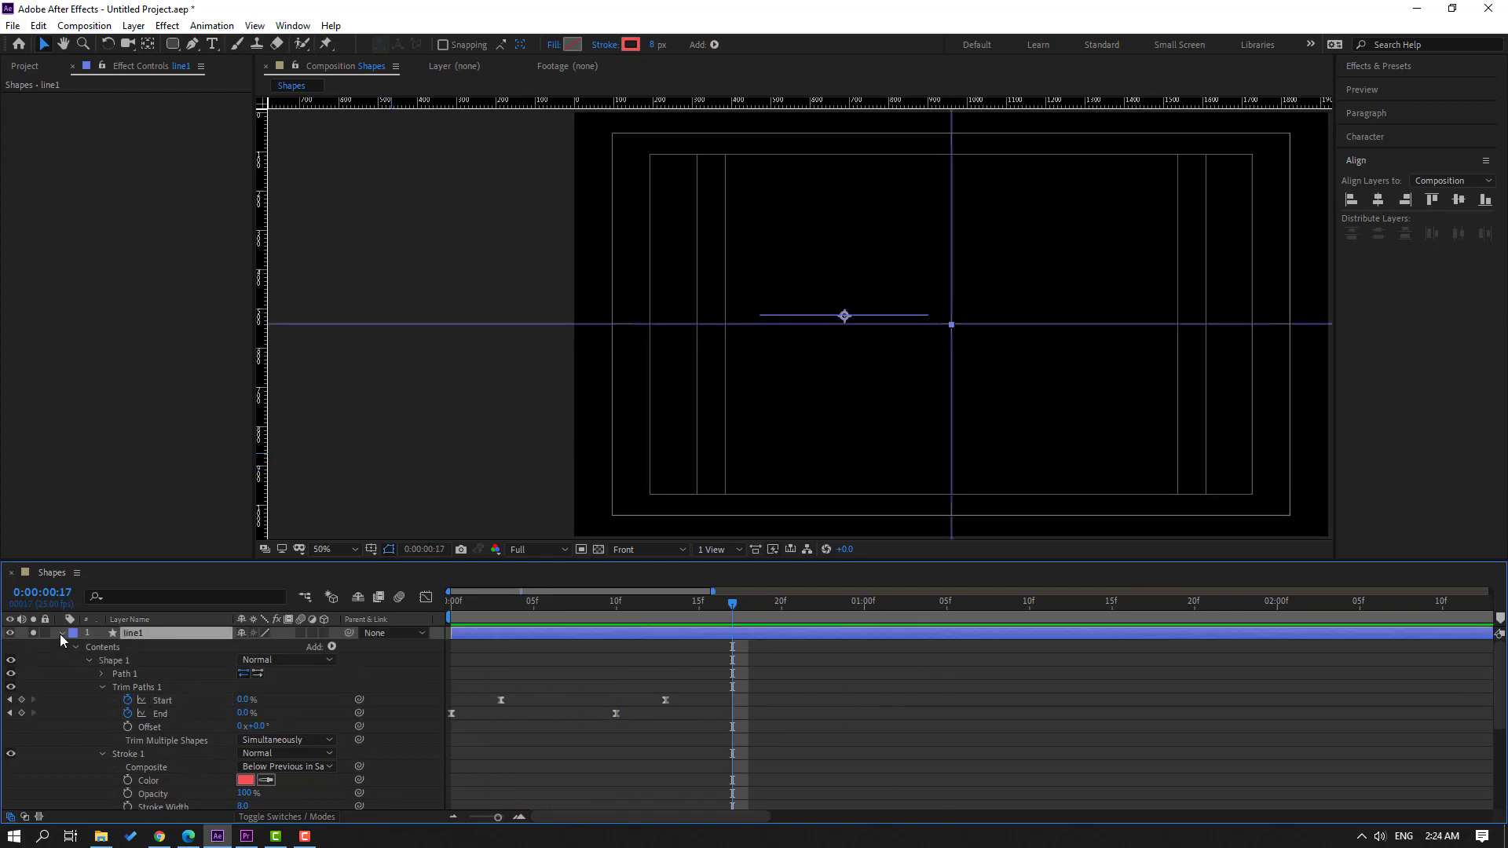
{"action": "left_click", "coordinate": [61, 633]}
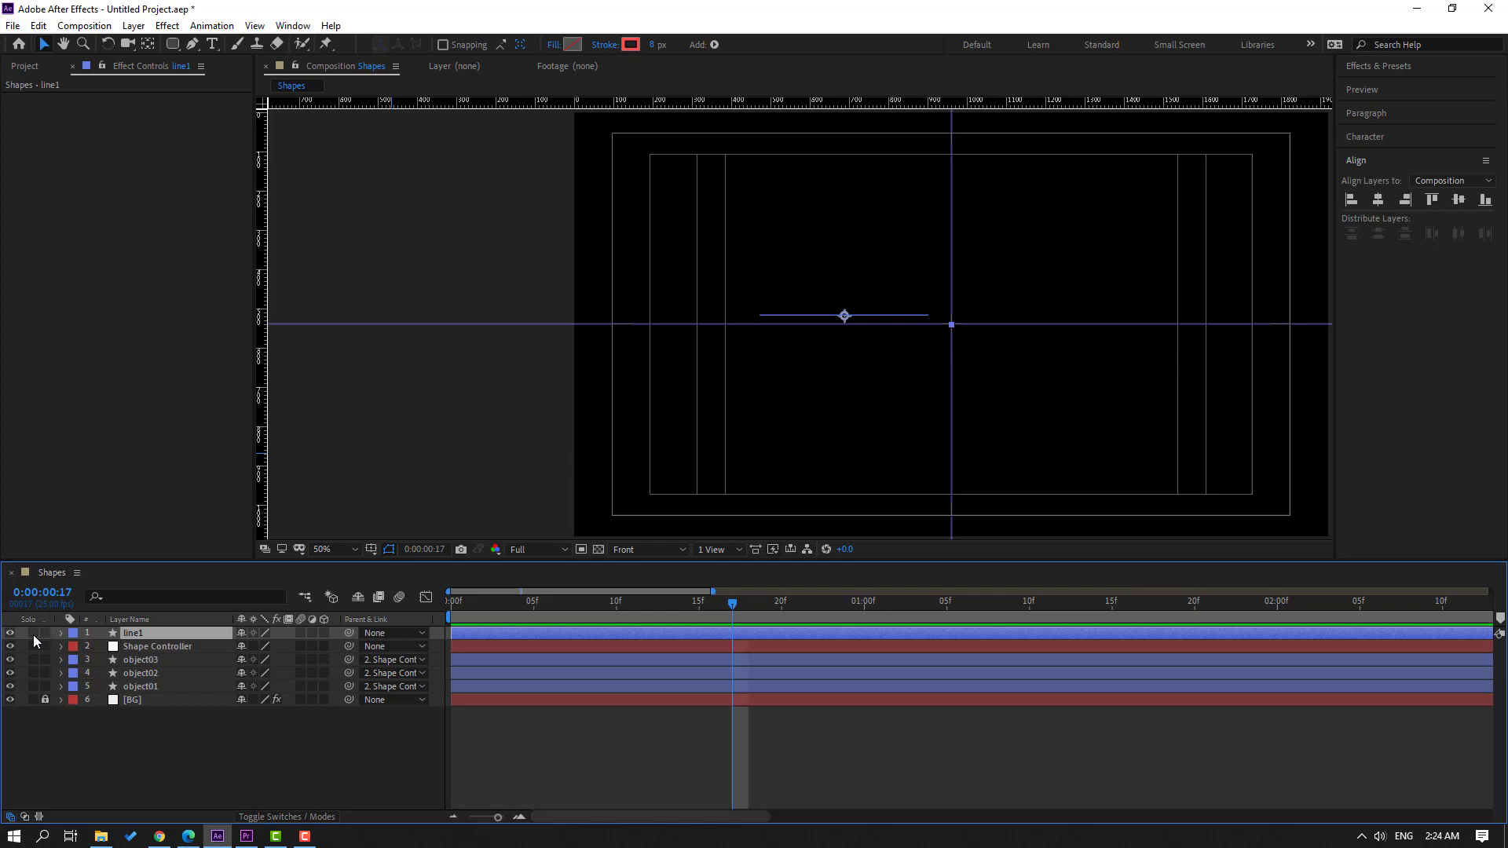
{"action": "left_click", "coordinate": [33, 632]}
{"action": "left_click", "coordinate": [549, 745]}
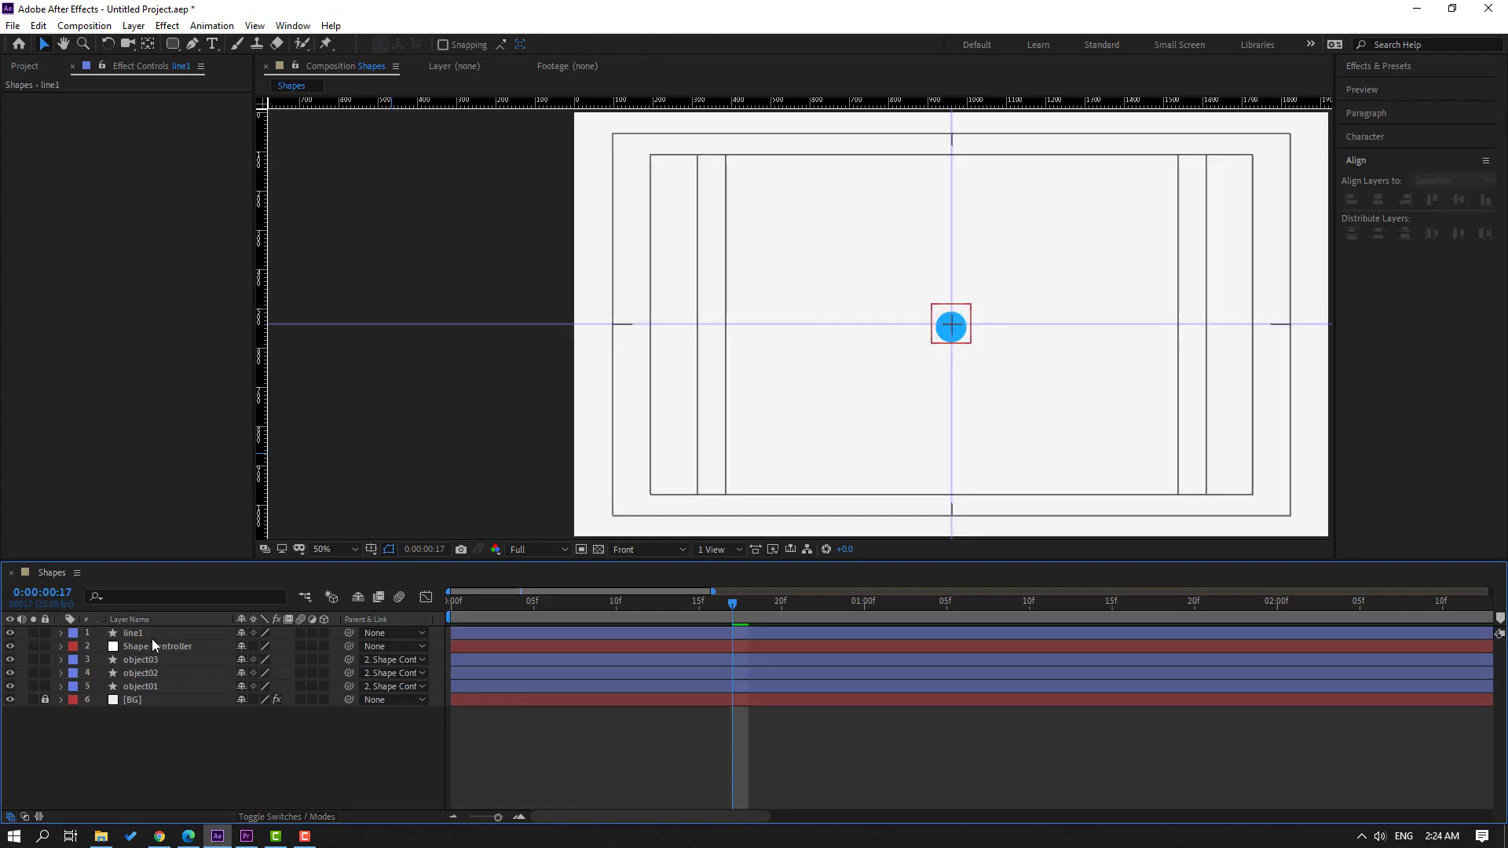
- Shift the line1 layer along the timeline so that it starts at about 0:00:01:15
{"action": "left_click", "coordinate": [590, 635]}
{"action": "left_click_drag", "start_coordinate": [484, 637], "coordinate": [981, 635]}
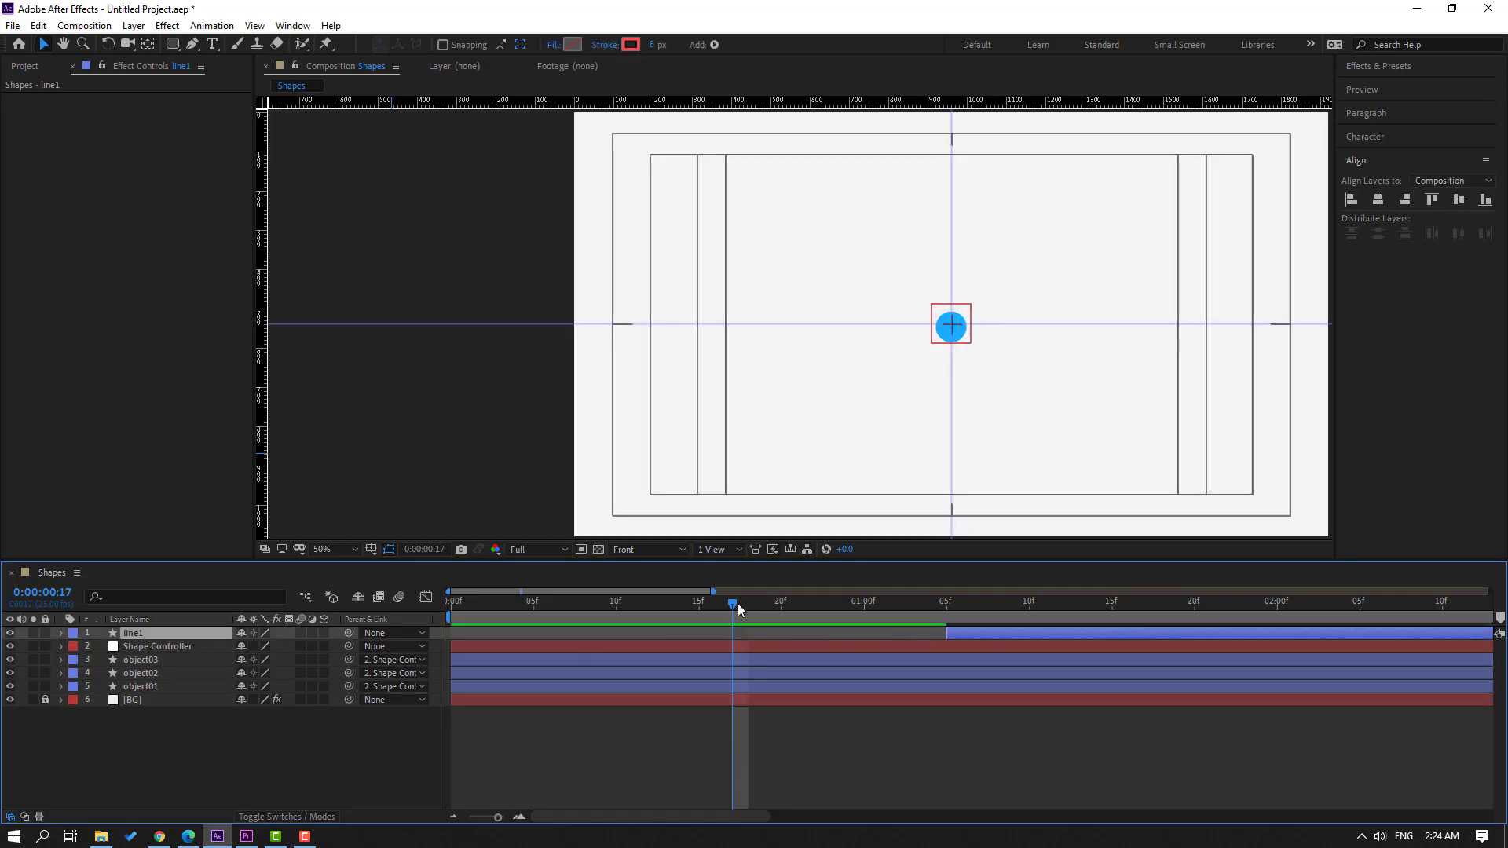
{"action": "left_click_drag", "start_coordinate": [737, 603], "coordinate": [1051, 615]}
{"action": "left_click_drag", "start_coordinate": [962, 637], "coordinate": [1156, 638]}
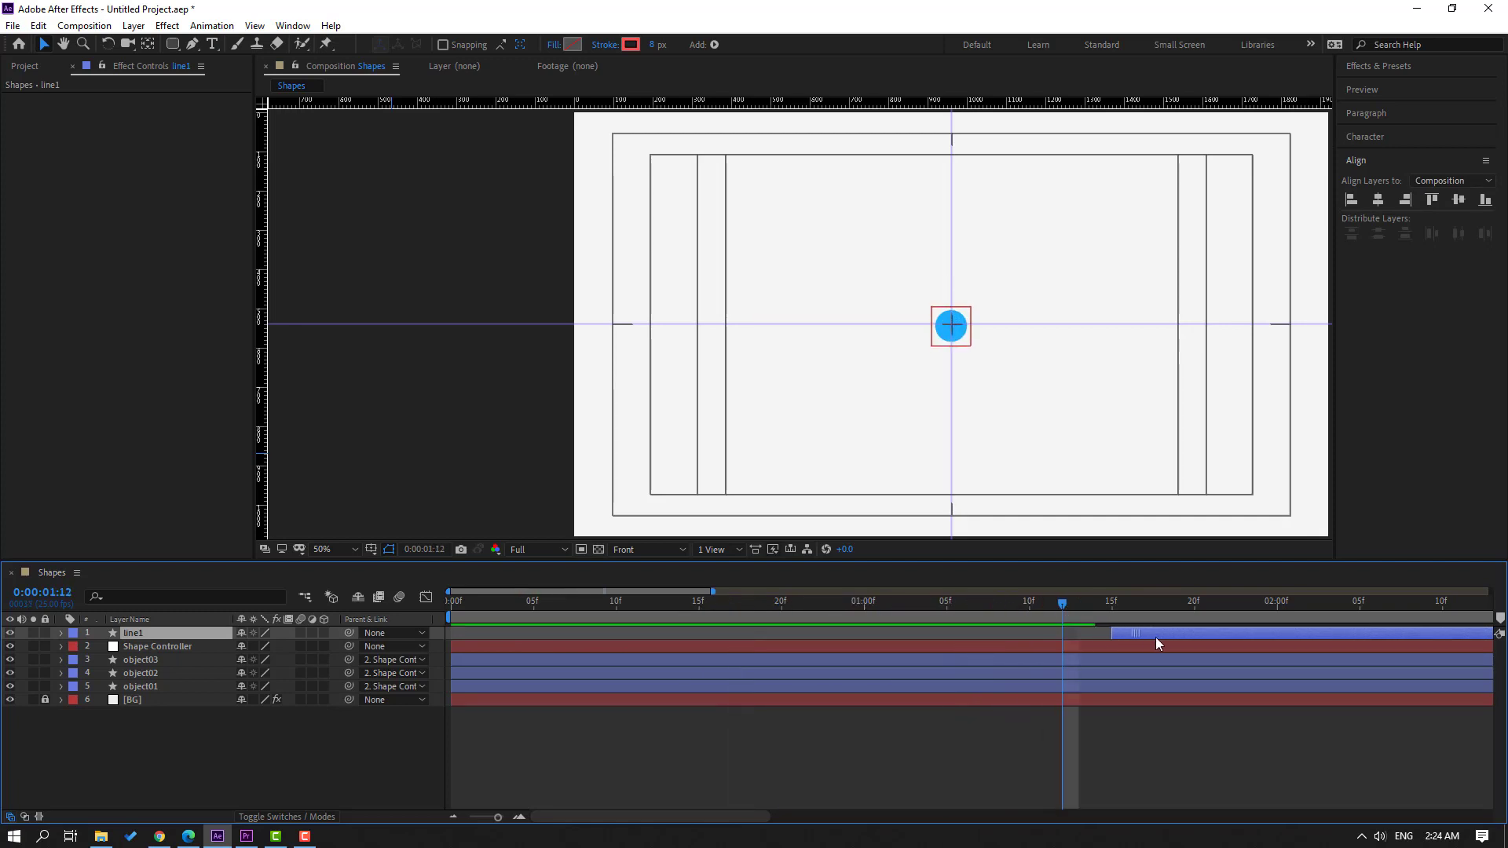
- Move to 0:00:01:19 and shift line1 down towards the centre height of the circles
{"action": "key", "text": "minus"}
{"action": "key", "text": "minus"}
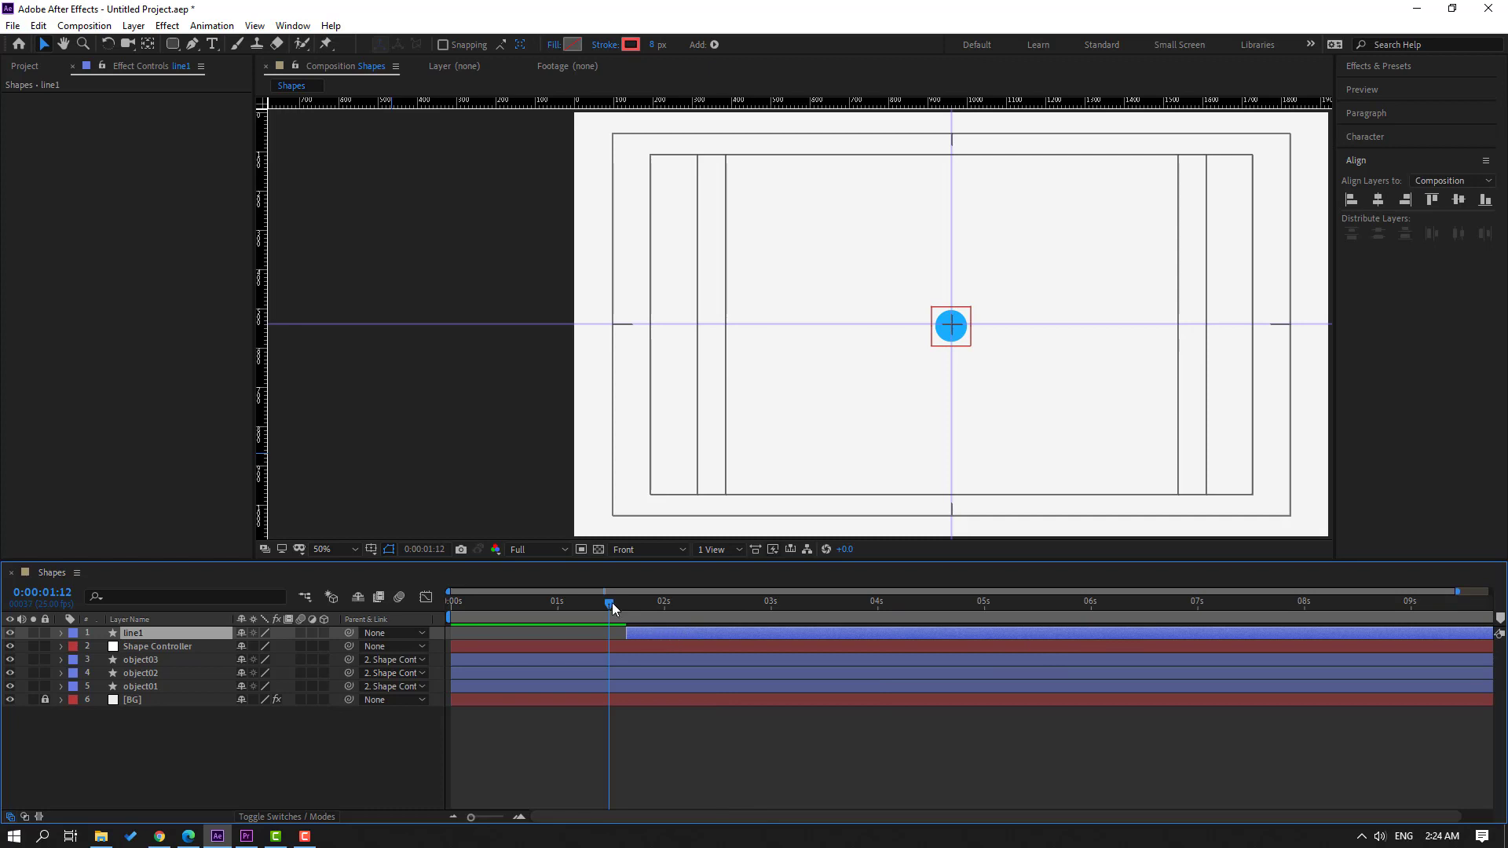
{"action": "mouse_move", "coordinate": [611, 601]}
{"action": "left_mouse_down"}
{"action": "mouse_move", "coordinate": [670, 602]}
{"action": "mouse_move", "coordinate": [640, 601]}
{"action": "left_mouse_up"}
{"action": "scroll", "coordinate": [966, 346], "scroll_direction": "up", "scroll_amount": 4}
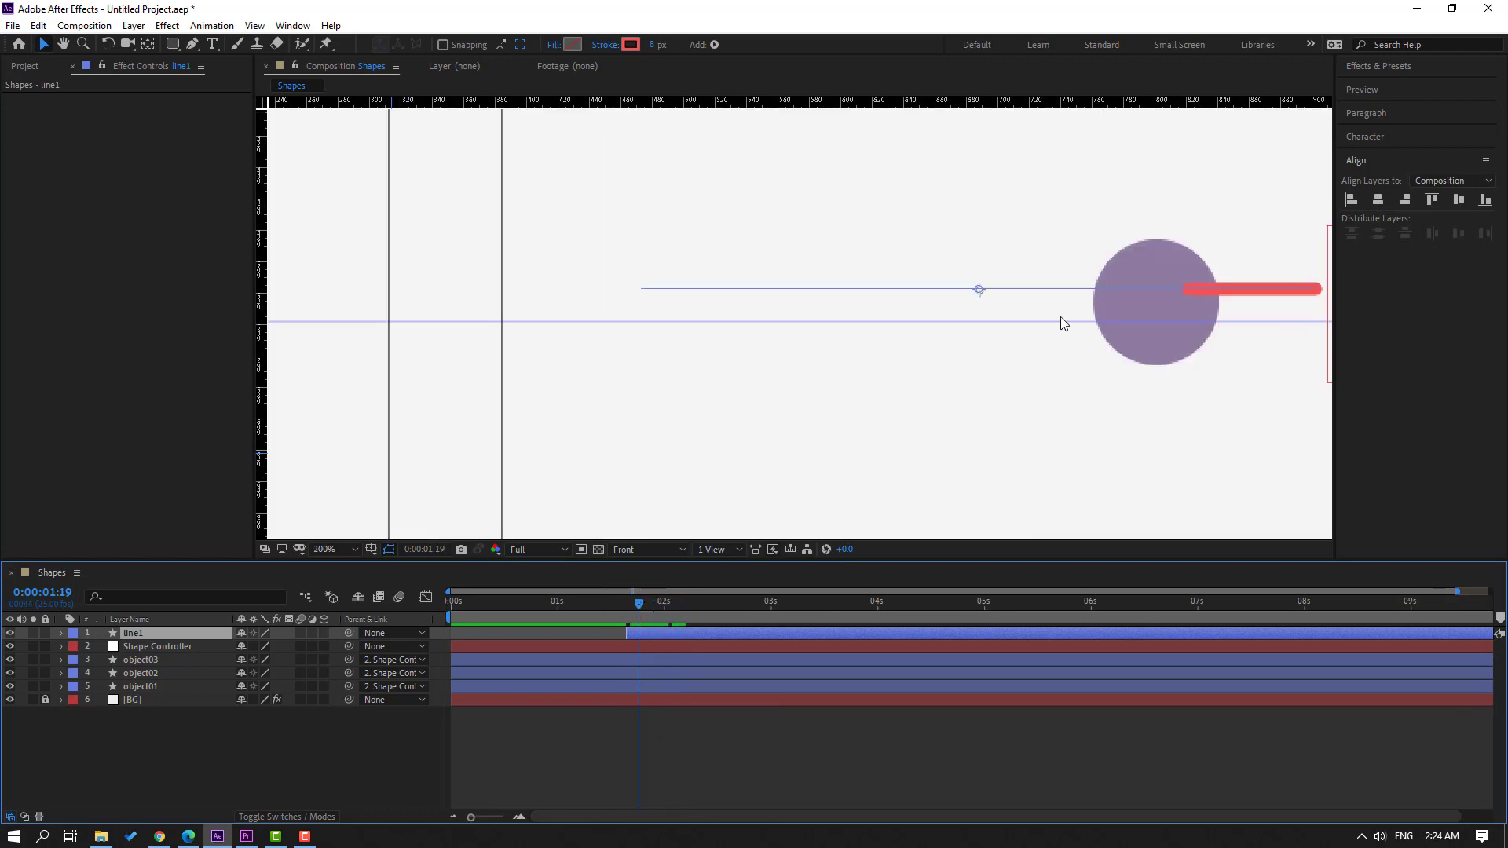
{"action": "left_click_drag", "start_coordinate": [1061, 323], "coordinate": [599, 321]}
{"action": "left_click_drag", "start_coordinate": [516, 291], "coordinate": [540, 310]}
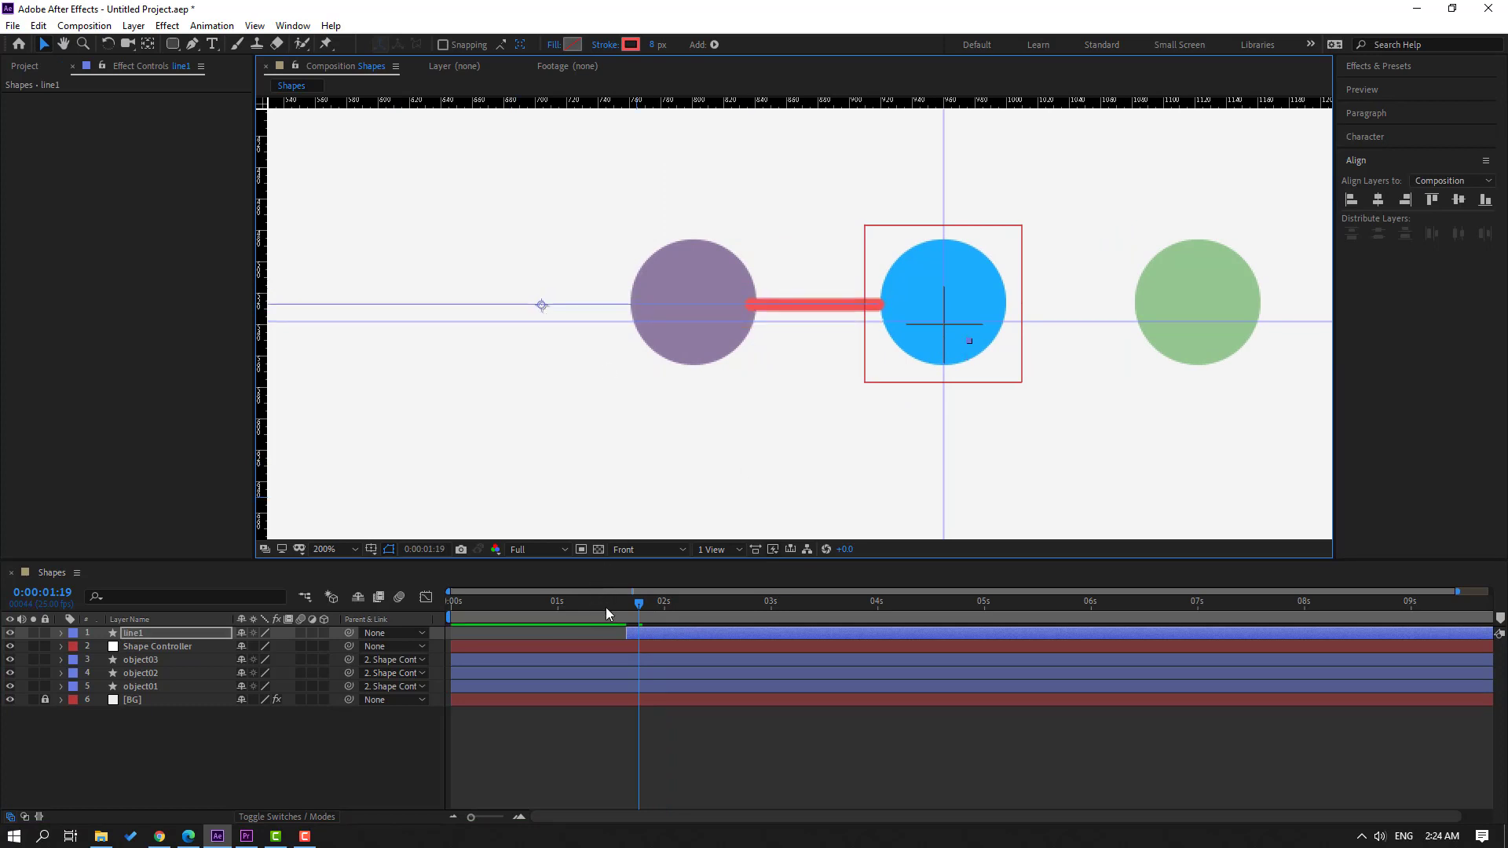
- Set the work area to start at about 0:00:01:08 and place the current time at 0:00:01:21
{"action": "mouse_move", "coordinate": [606, 607]}
{"action": "left_mouse_down"}
{"action": "mouse_move", "coordinate": [704, 609]}
{"action": "mouse_move", "coordinate": [623, 609]}
{"action": "left_mouse_up"}
{"action": "scroll", "coordinate": [706, 411], "scroll_direction": "down", "scroll_amount": 1}
{"action": "scroll", "coordinate": [658, 504], "scroll_direction": "down", "scroll_amount": 1}
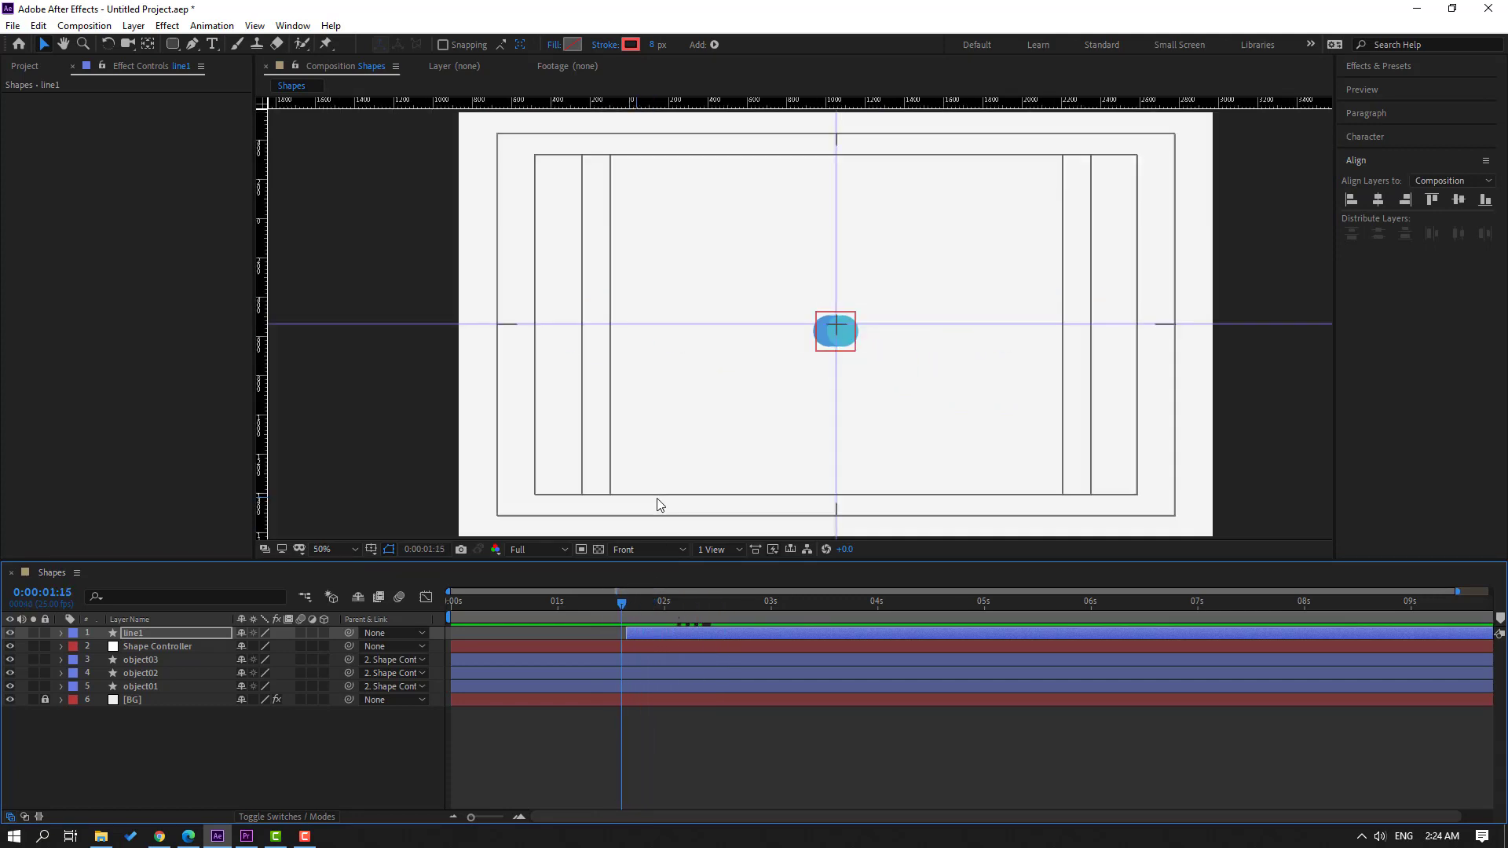
{"action": "scroll", "coordinate": [658, 505], "scroll_direction": "down", "scroll_amount": 1}
{"action": "left_click_drag", "start_coordinate": [449, 616], "coordinate": [647, 605]}
{"action": "scroll", "coordinate": [517, 487], "scroll_direction": "up", "scroll_amount": 1}
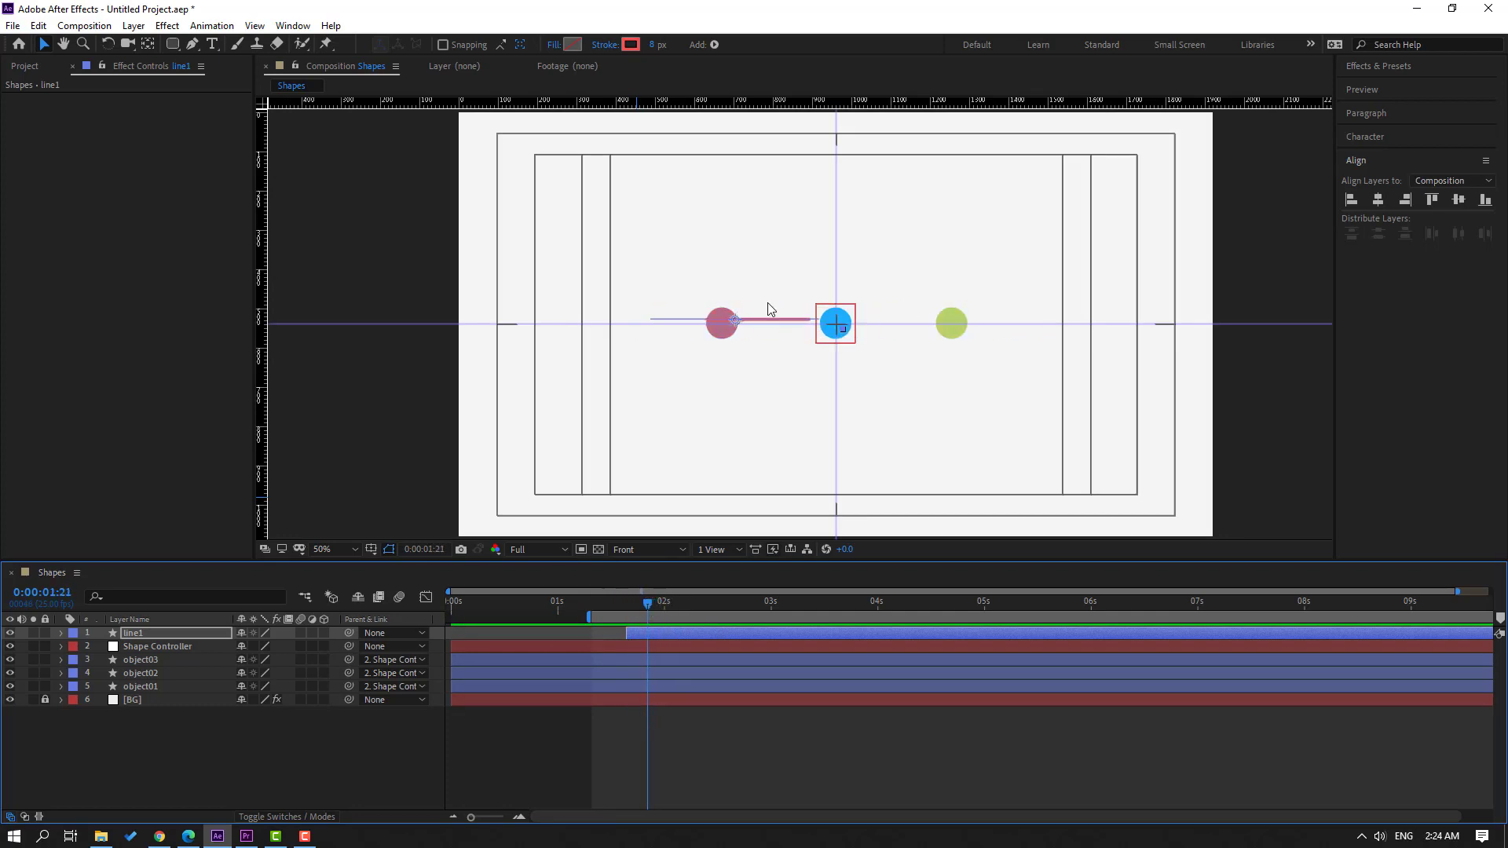
- Align line1 vertically with the circles' centres, place its layer directly below object01, and preview the result
{"action": "scroll", "coordinate": [770, 309], "scroll_direction": "up", "scroll_amount": 2}
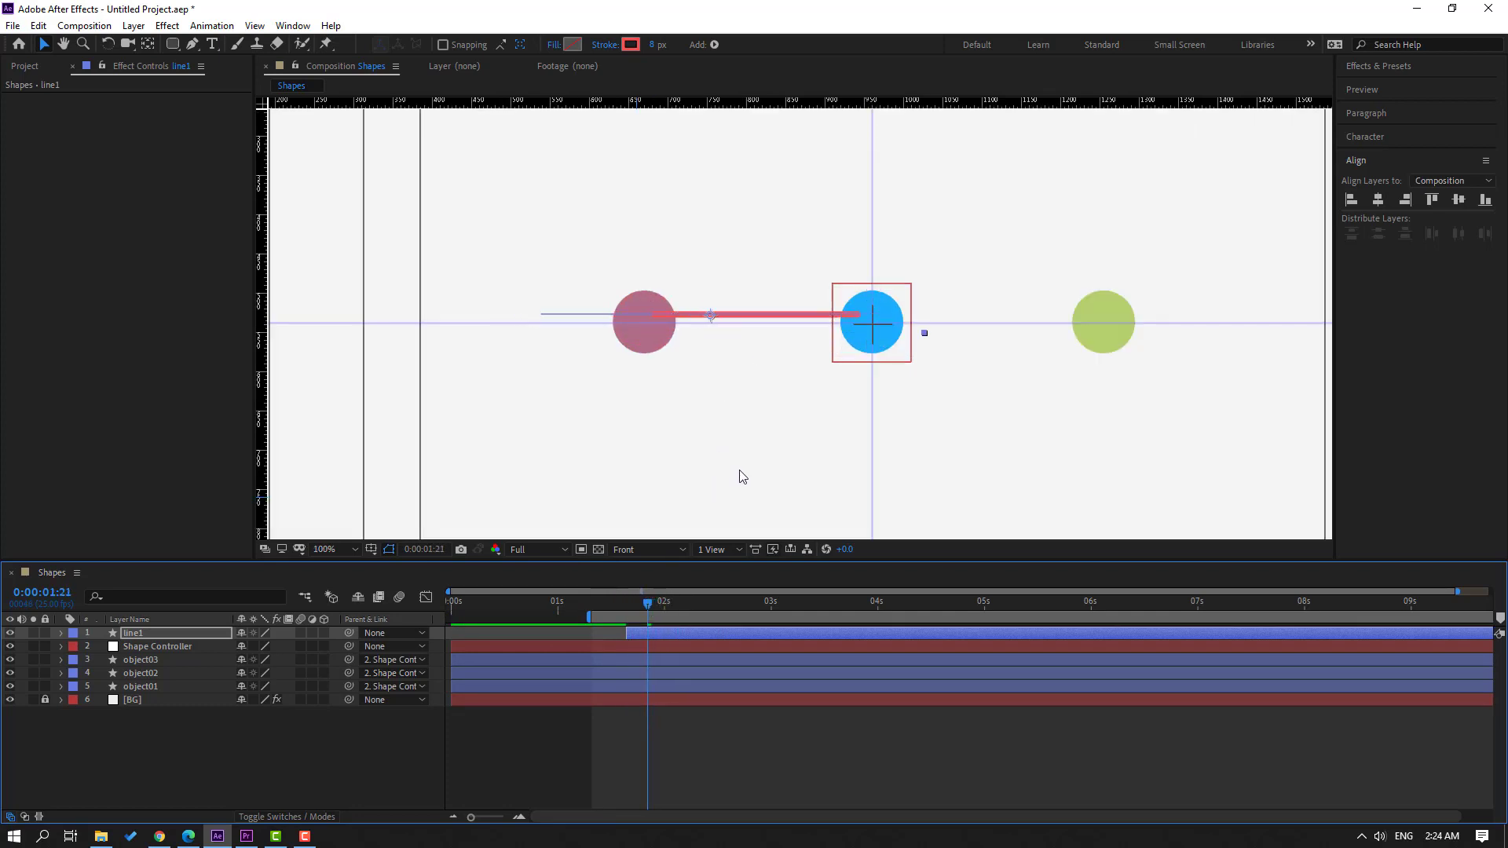
{"action": "left_click_drag", "start_coordinate": [126, 635], "coordinate": [155, 693]}
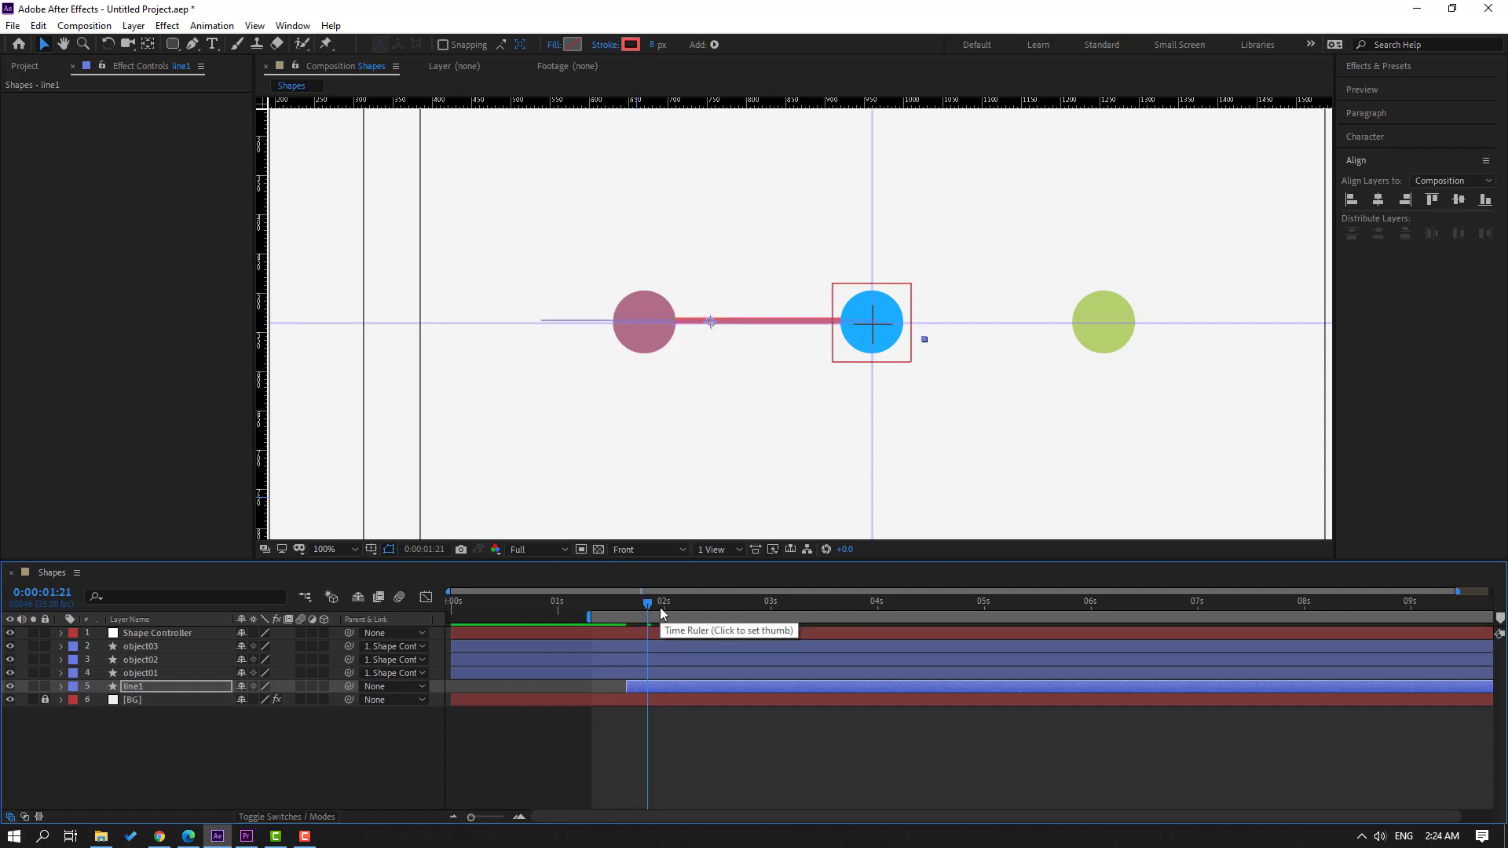
{"action": "key", "text": "space"}
{"action": "key", "text": "comma"}
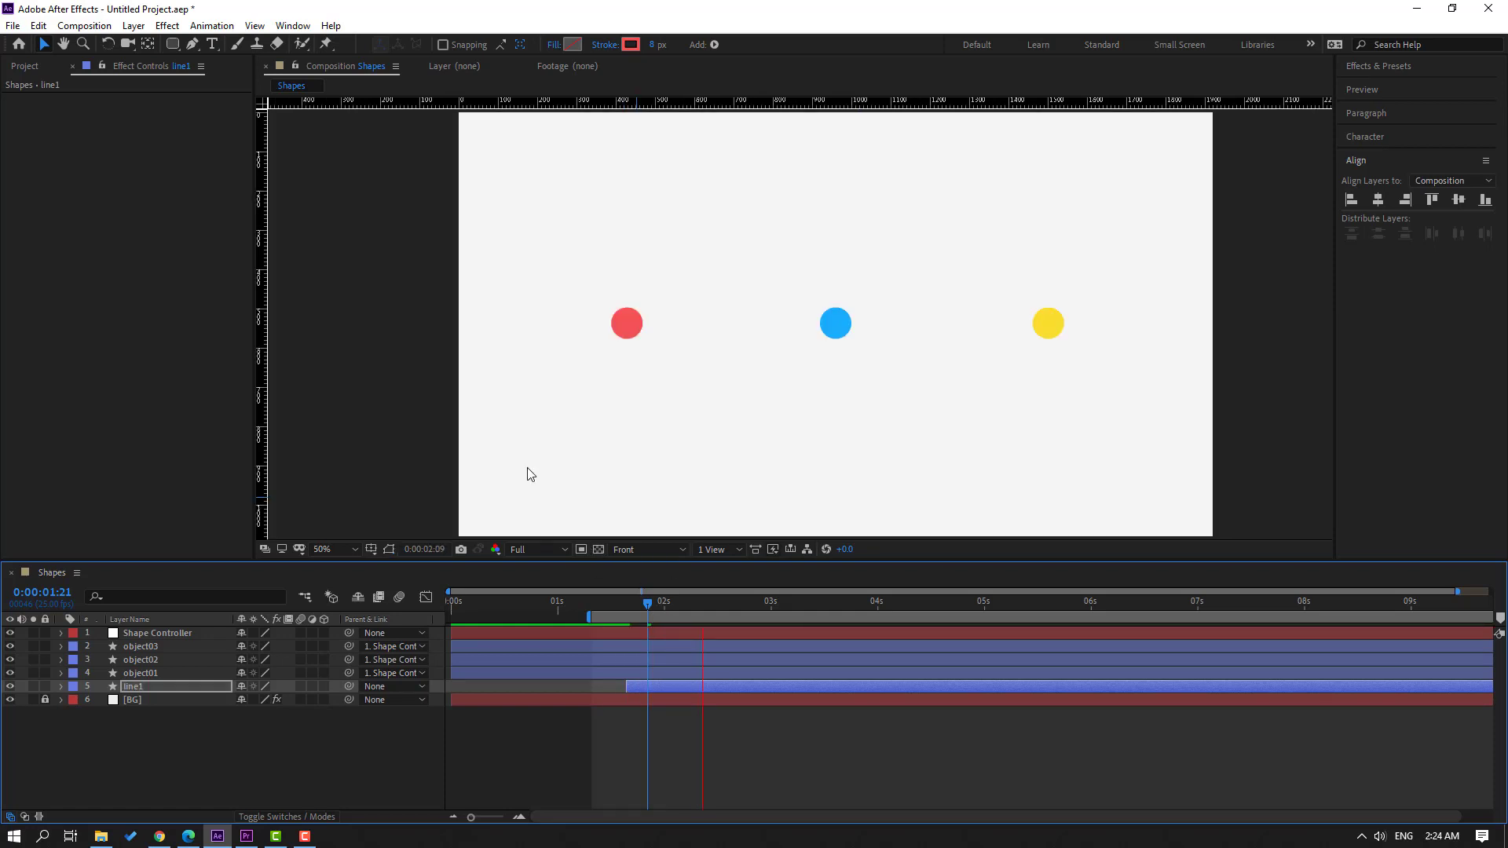
{"action": "left_click_drag", "start_coordinate": [661, 690], "coordinate": [666, 687]}
{"action": "left_click_drag", "start_coordinate": [690, 601], "coordinate": [638, 607]}
- Duplicate line1 and shift the copy along the timeline so that it starts at about 0:00:01:21
{"action": "left_click", "coordinate": [173, 729]}
{"action": "left_click", "coordinate": [120, 685]}
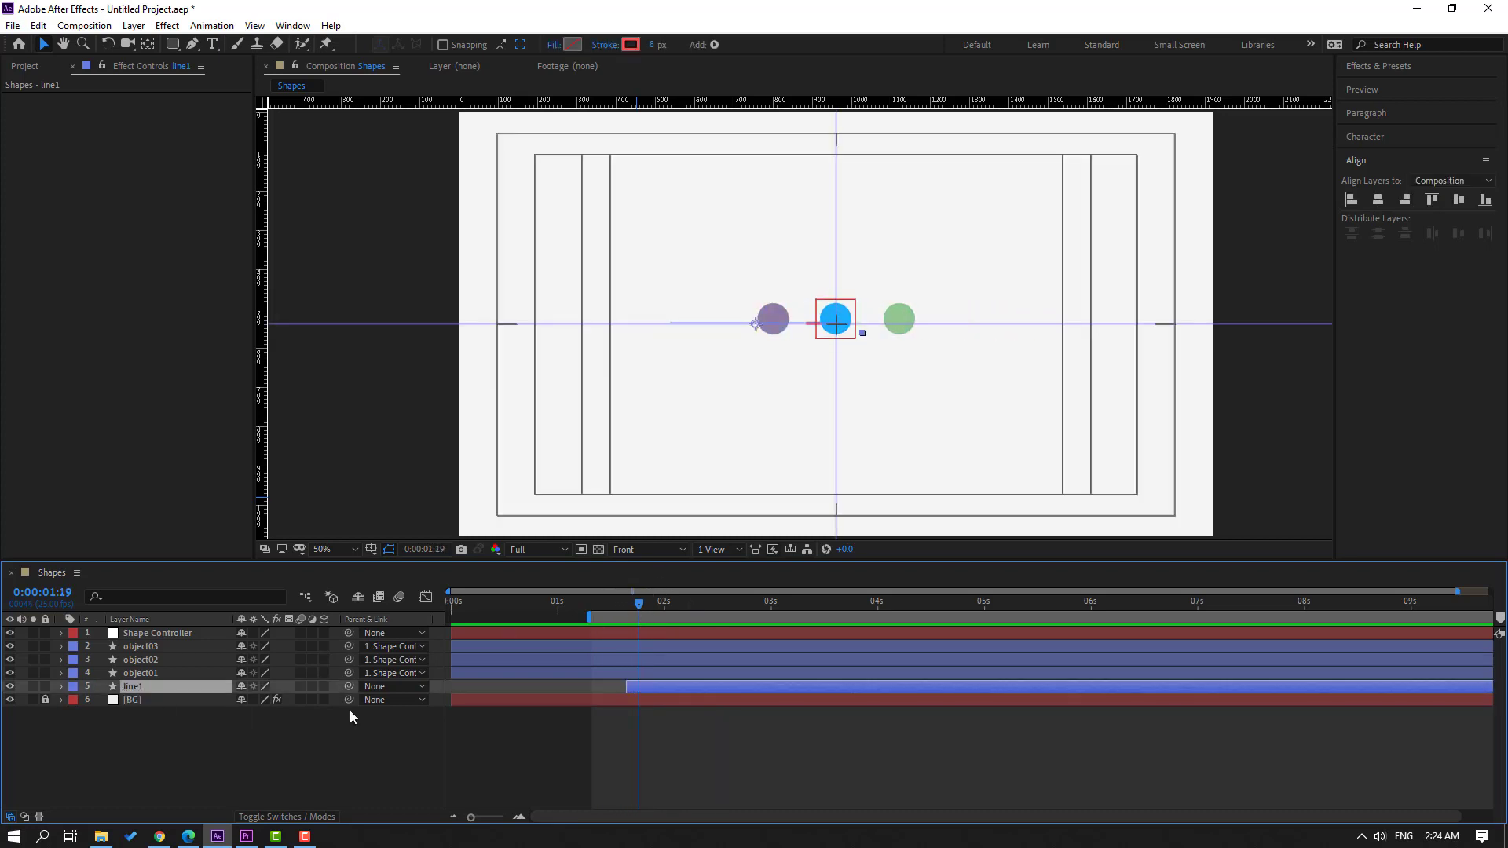
{"action": "key", "text": "ctrl+d"}
{"action": "left_click_drag", "start_coordinate": [647, 687], "coordinate": [660, 697]}
{"action": "scroll", "coordinate": [817, 397], "scroll_direction": "up", "scroll_amount": 2}
{"action": "scroll", "coordinate": [818, 397], "scroll_direction": "up", "scroll_amount": 2}
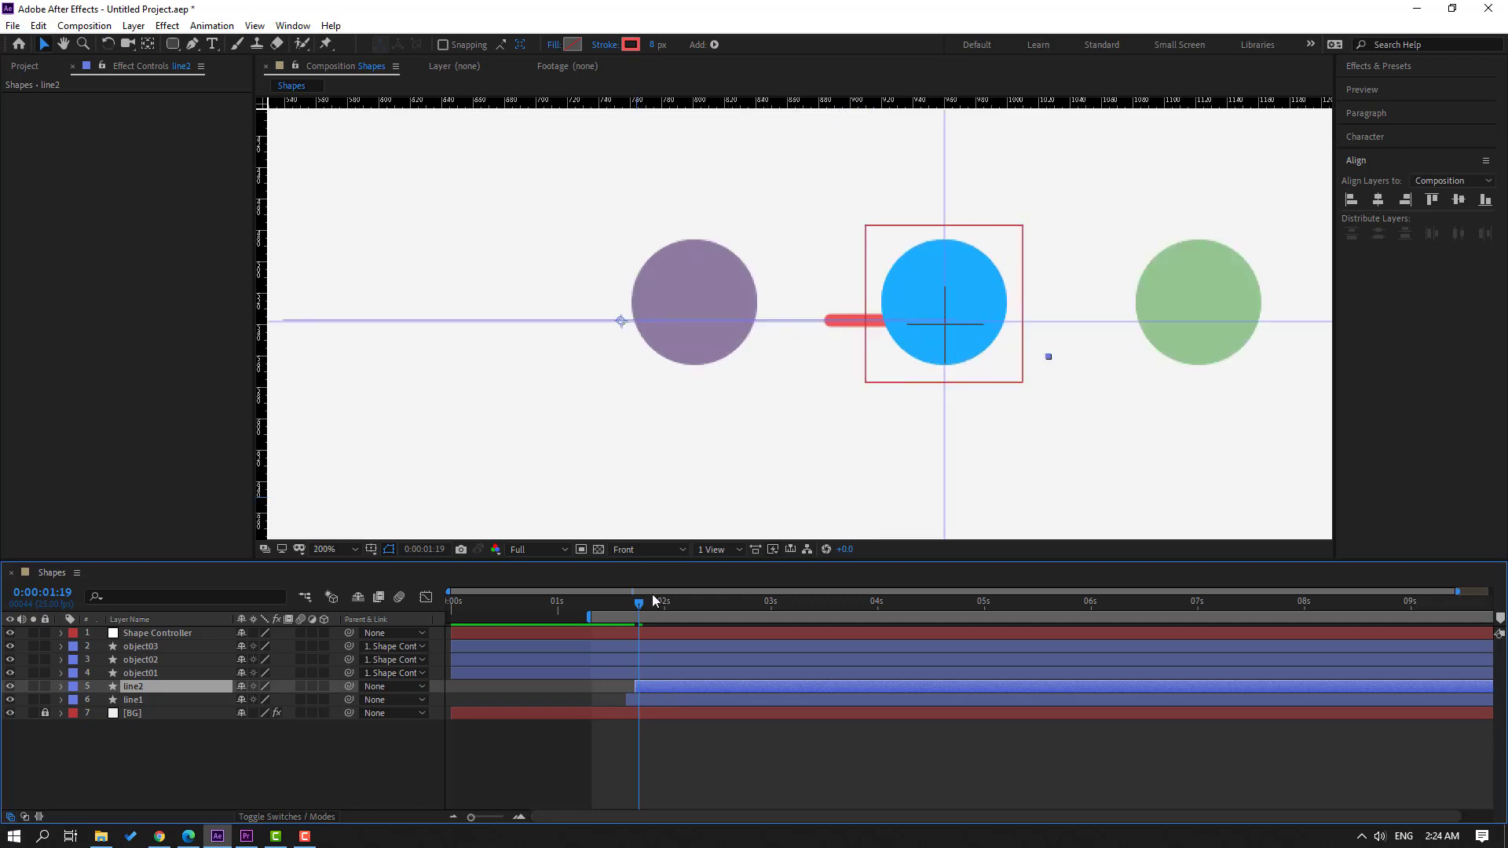
{"action": "left_click", "coordinate": [658, 605]}
{"action": "left_click_drag", "start_coordinate": [657, 605], "coordinate": [668, 610]}
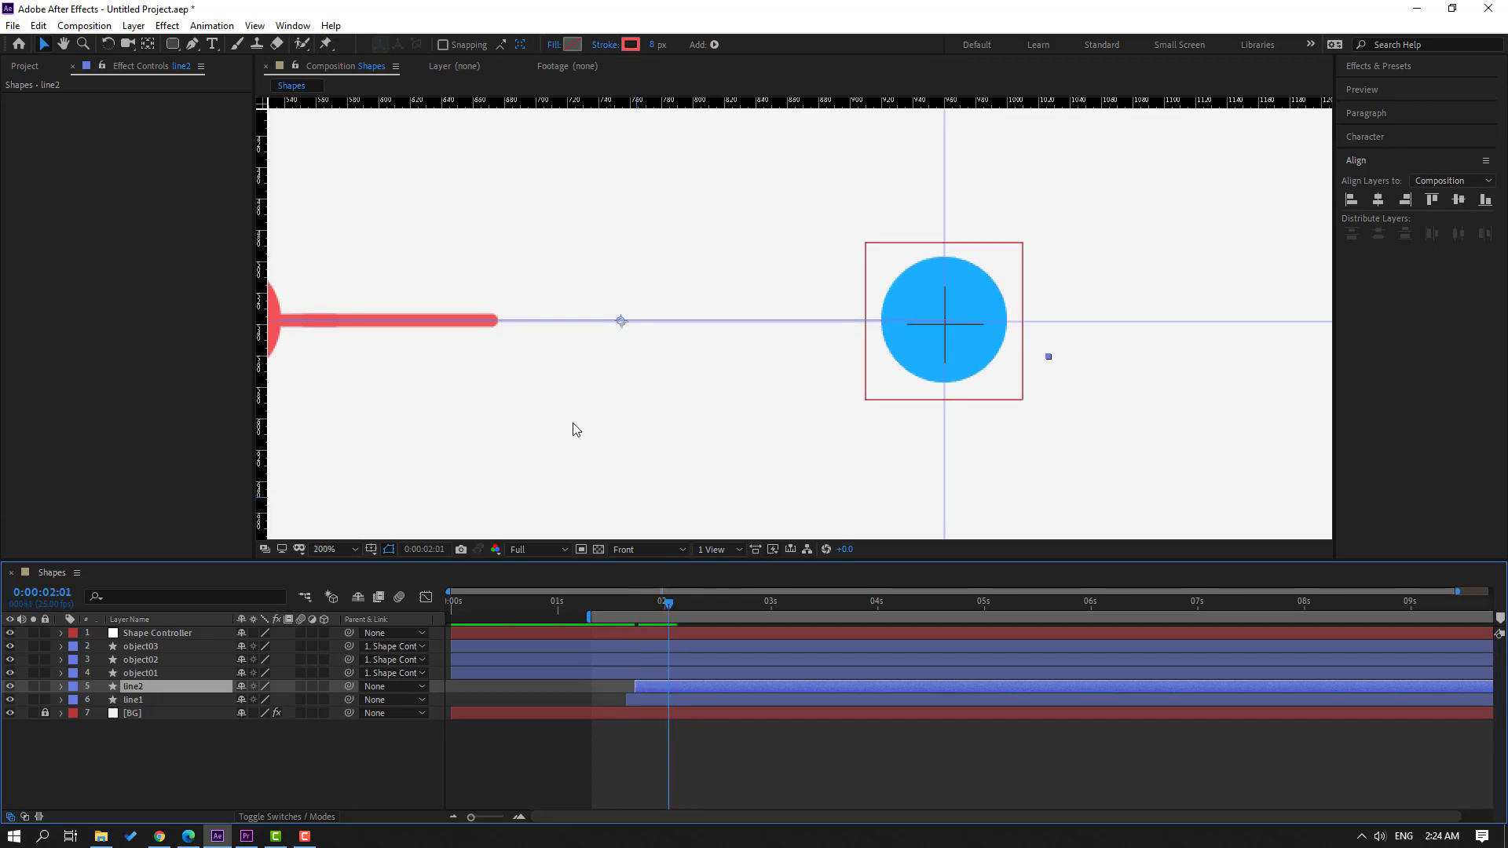
{"action": "scroll", "coordinate": [573, 428], "scroll_direction": "left", "scroll_amount": 4}
{"action": "left_click_drag", "start_coordinate": [668, 691], "coordinate": [681, 689]}
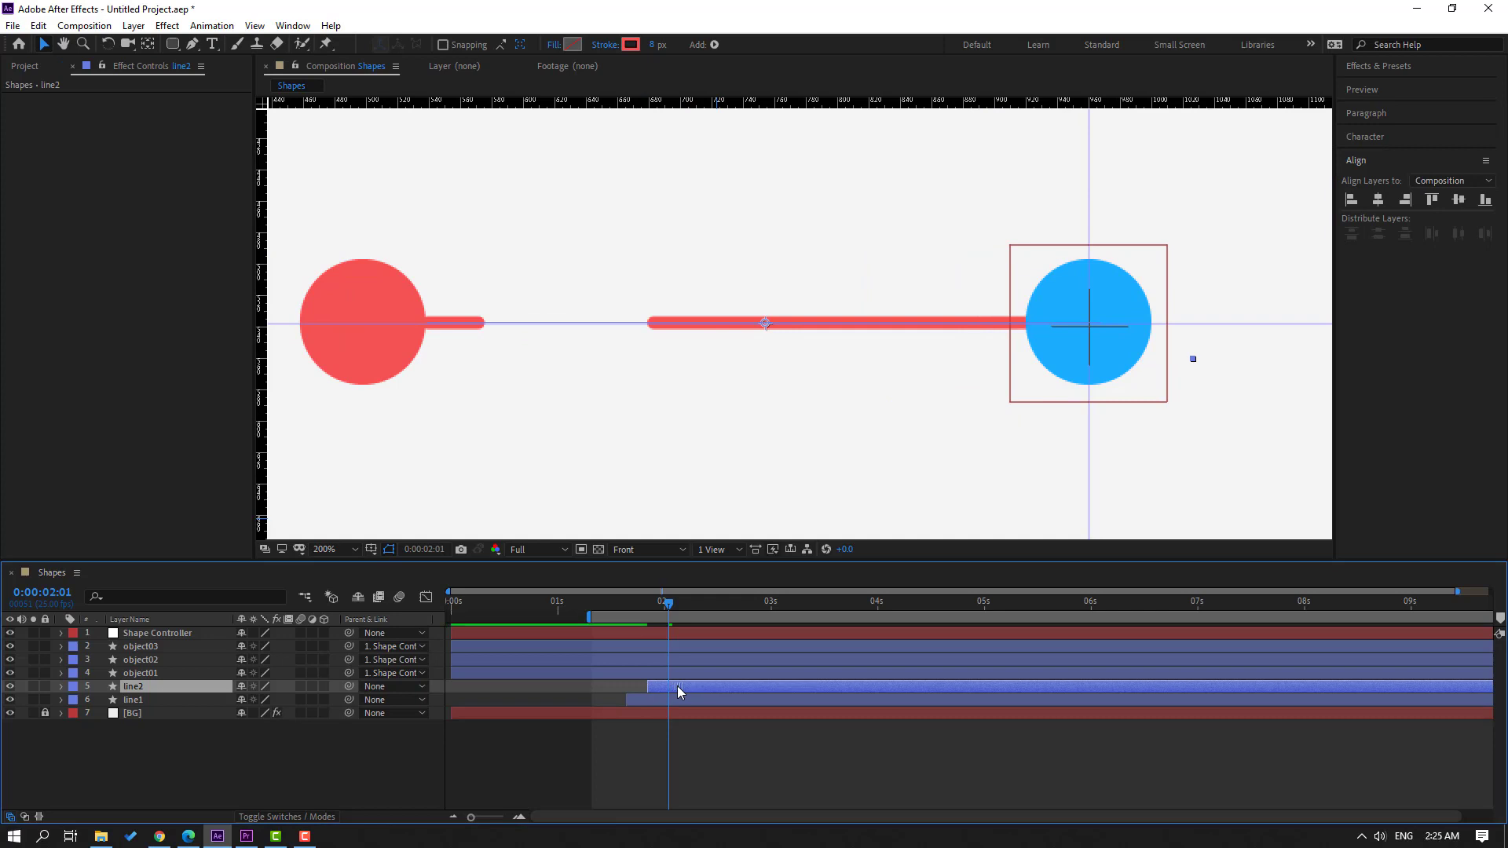
- Change line2's stroke to the stronger red F03232
{"action": "left_click", "coordinate": [630, 45]}
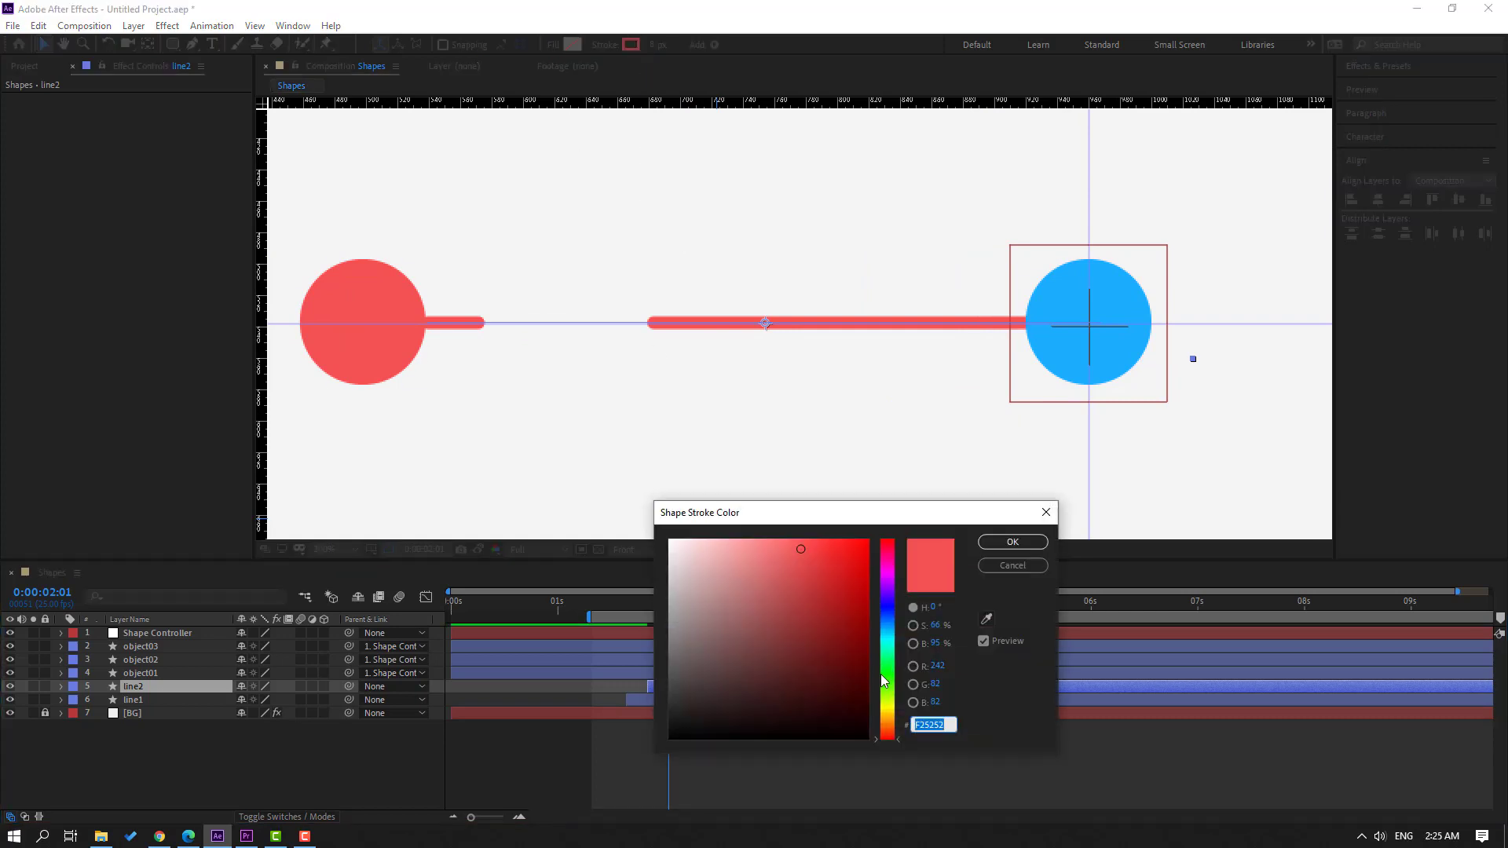
{"action": "left_click_drag", "start_coordinate": [802, 552], "coordinate": [819, 552]}
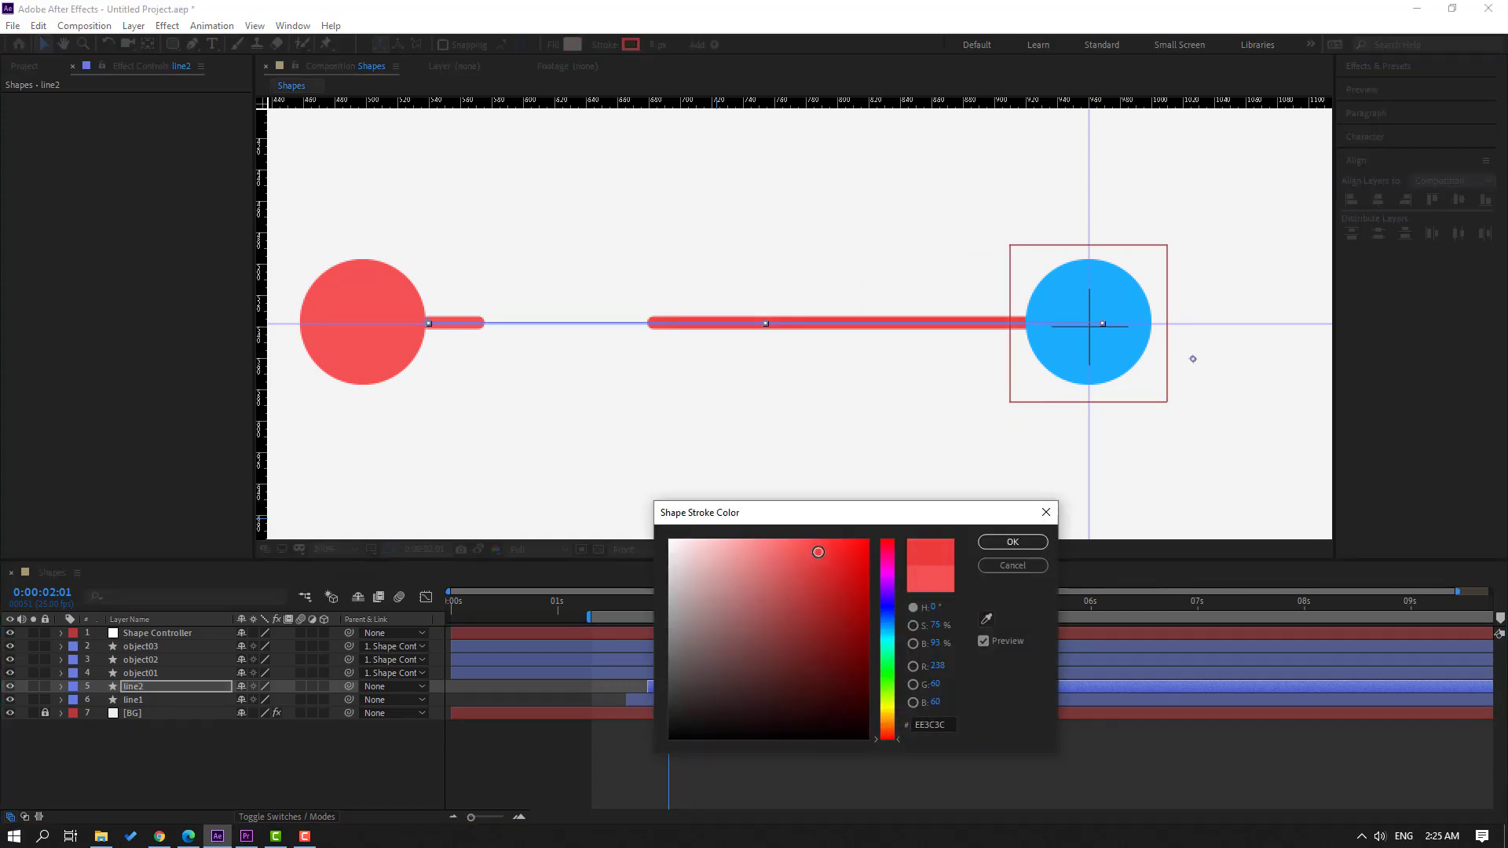
{"action": "left_click", "coordinate": [982, 544]}
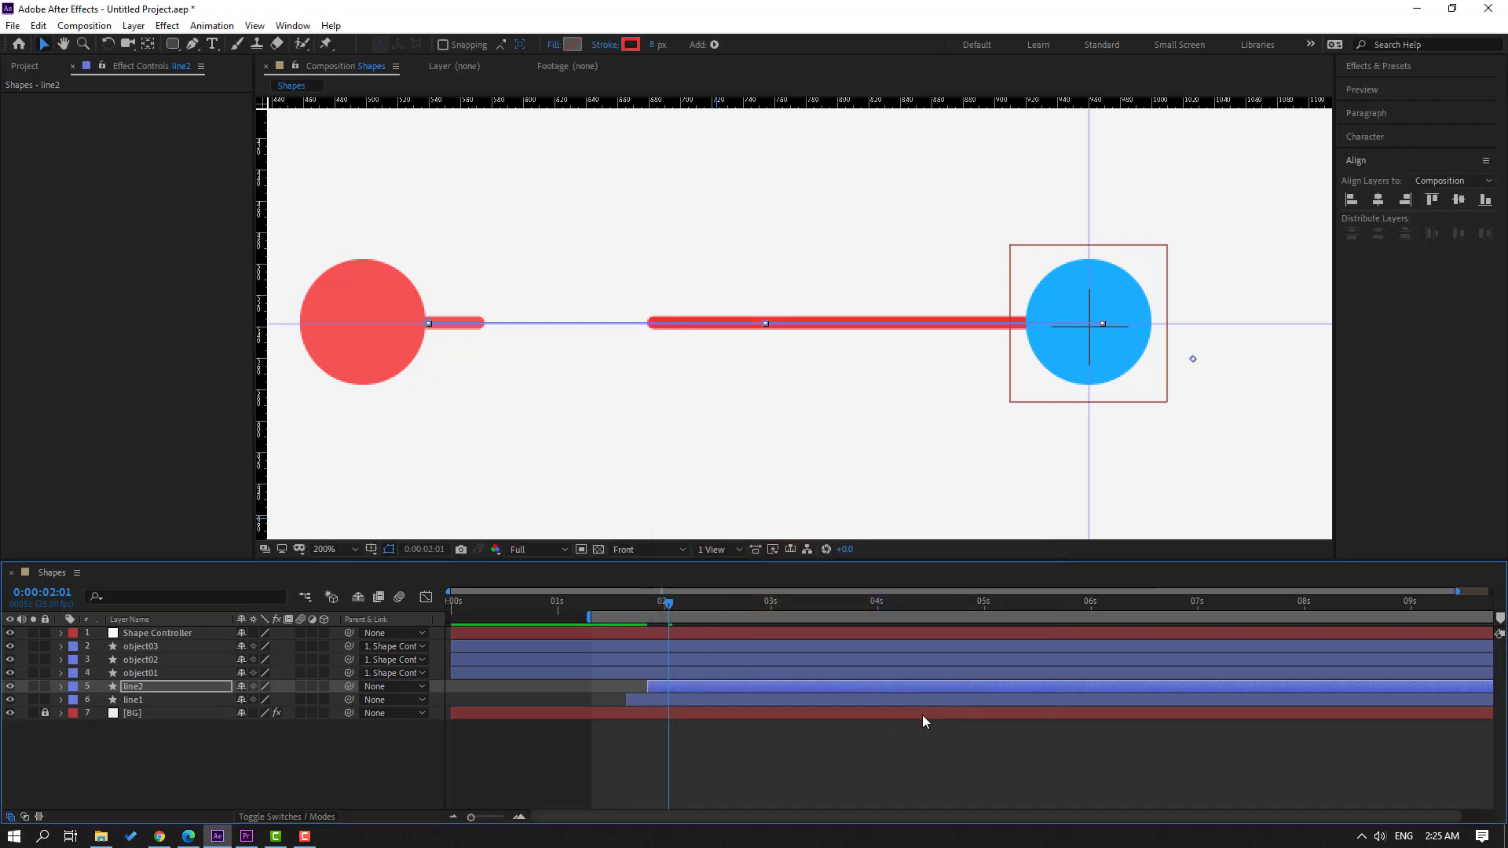
{"action": "left_click", "coordinate": [659, 494]}
- Set line2's stroke colour to the blue sampled from the middle circle
{"action": "left_click", "coordinate": [149, 687]}
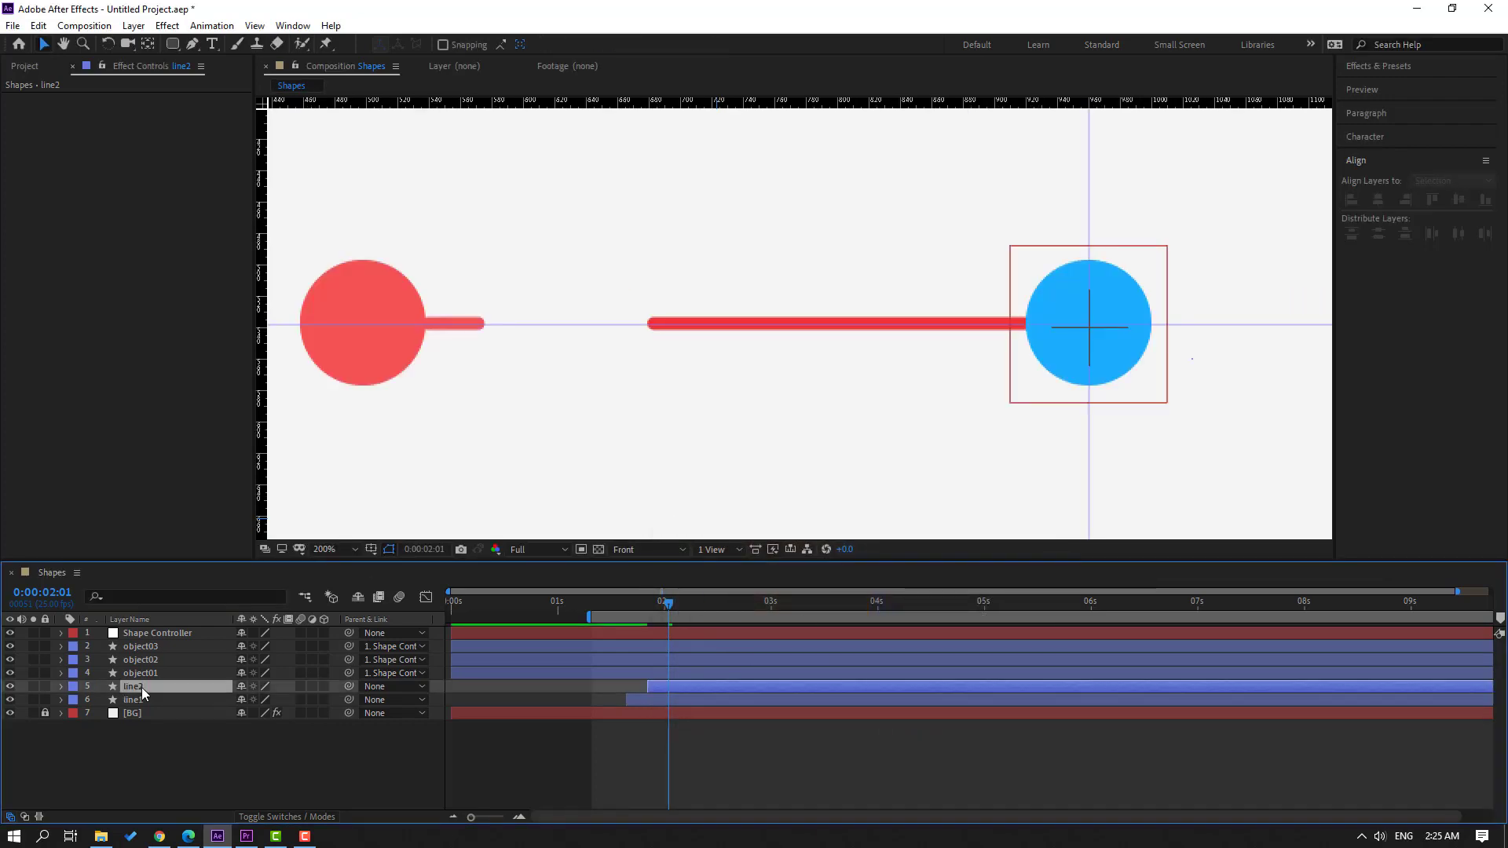
{"action": "left_click", "coordinate": [631, 45]}
{"action": "left_click", "coordinate": [986, 619]}
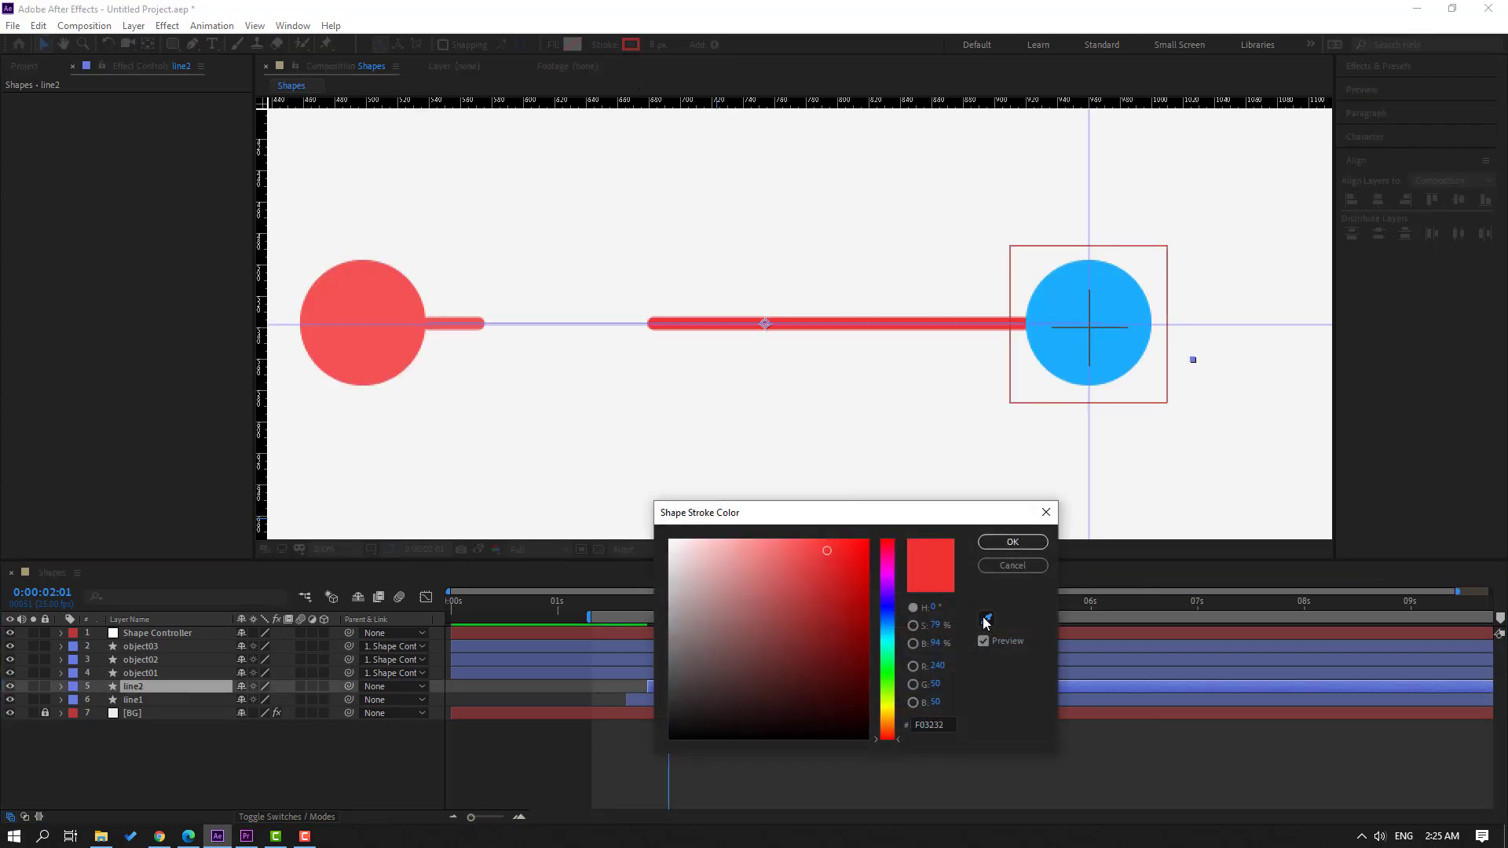
{"action": "left_click", "coordinate": [1081, 275]}
{"action": "left_click", "coordinate": [1012, 542]}
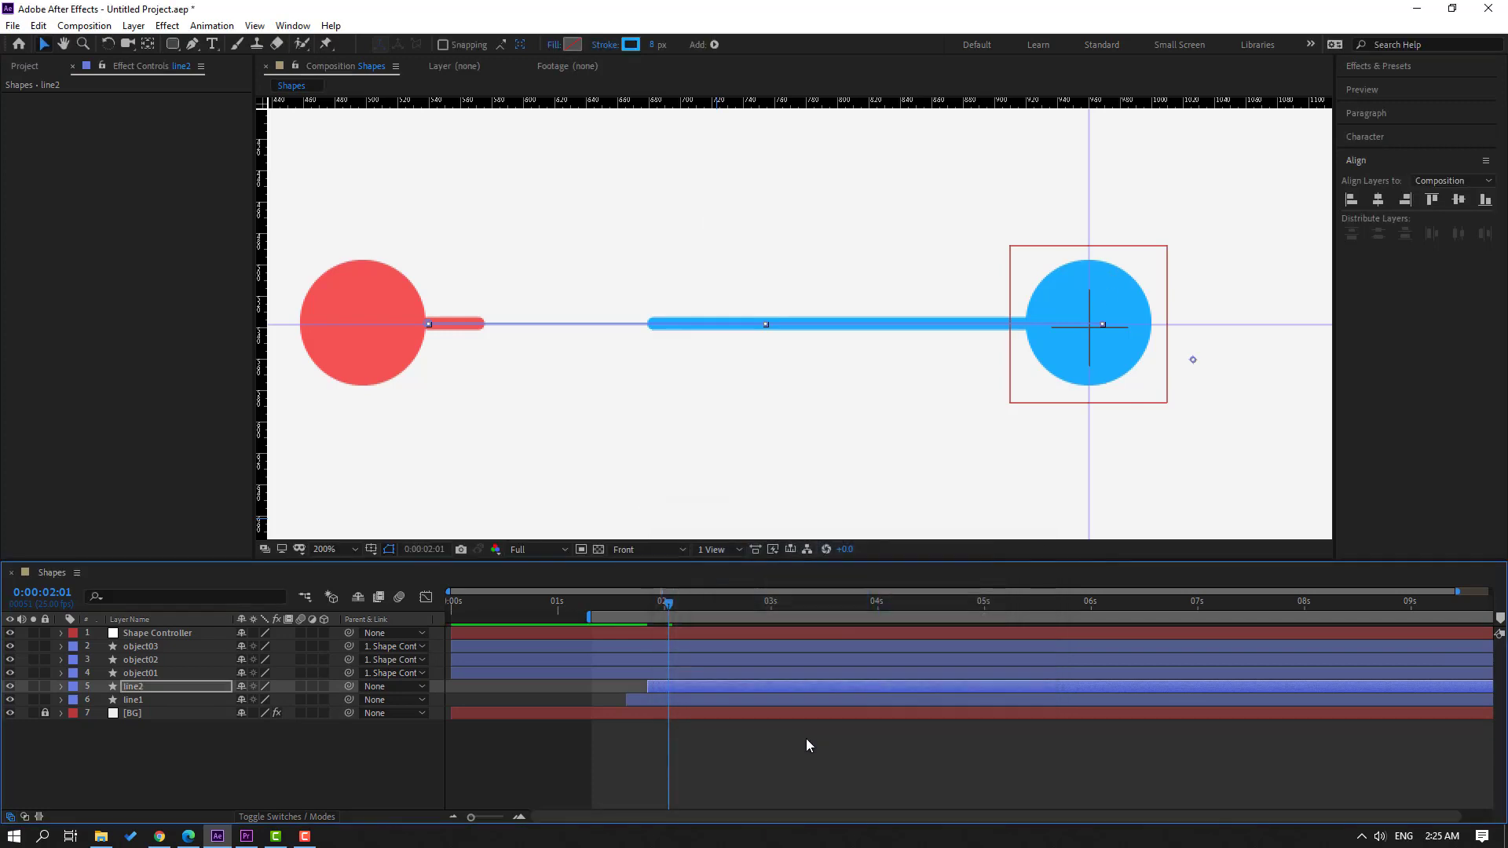
- Preview the split animation with the blue second line
{"action": "key", "text": "comma"}
{"action": "key", "text": "space"}
{"action": "key", "text": "comma"}
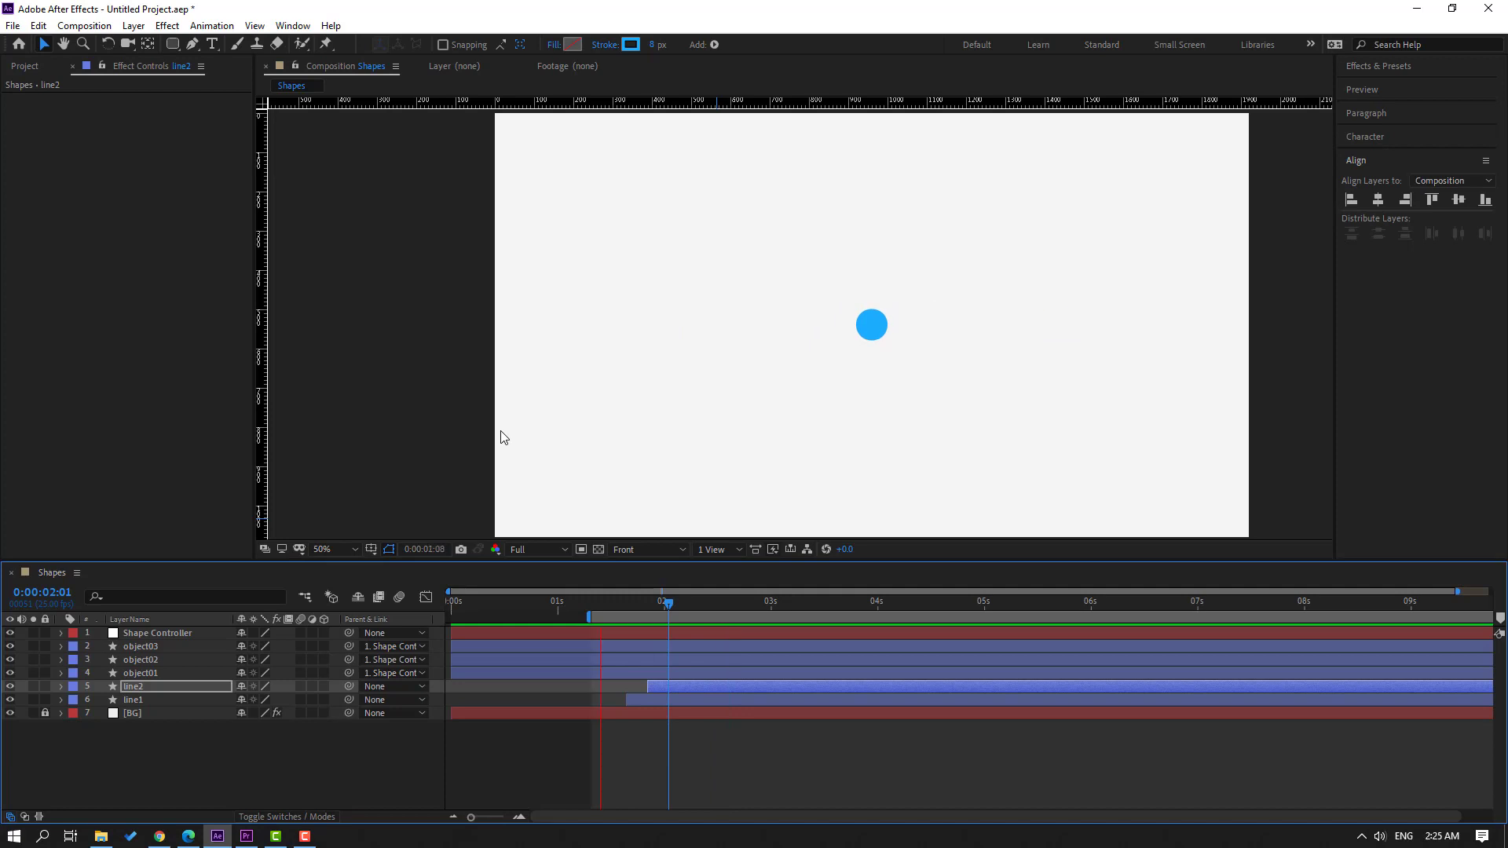
{"action": "key", "text": "space"}
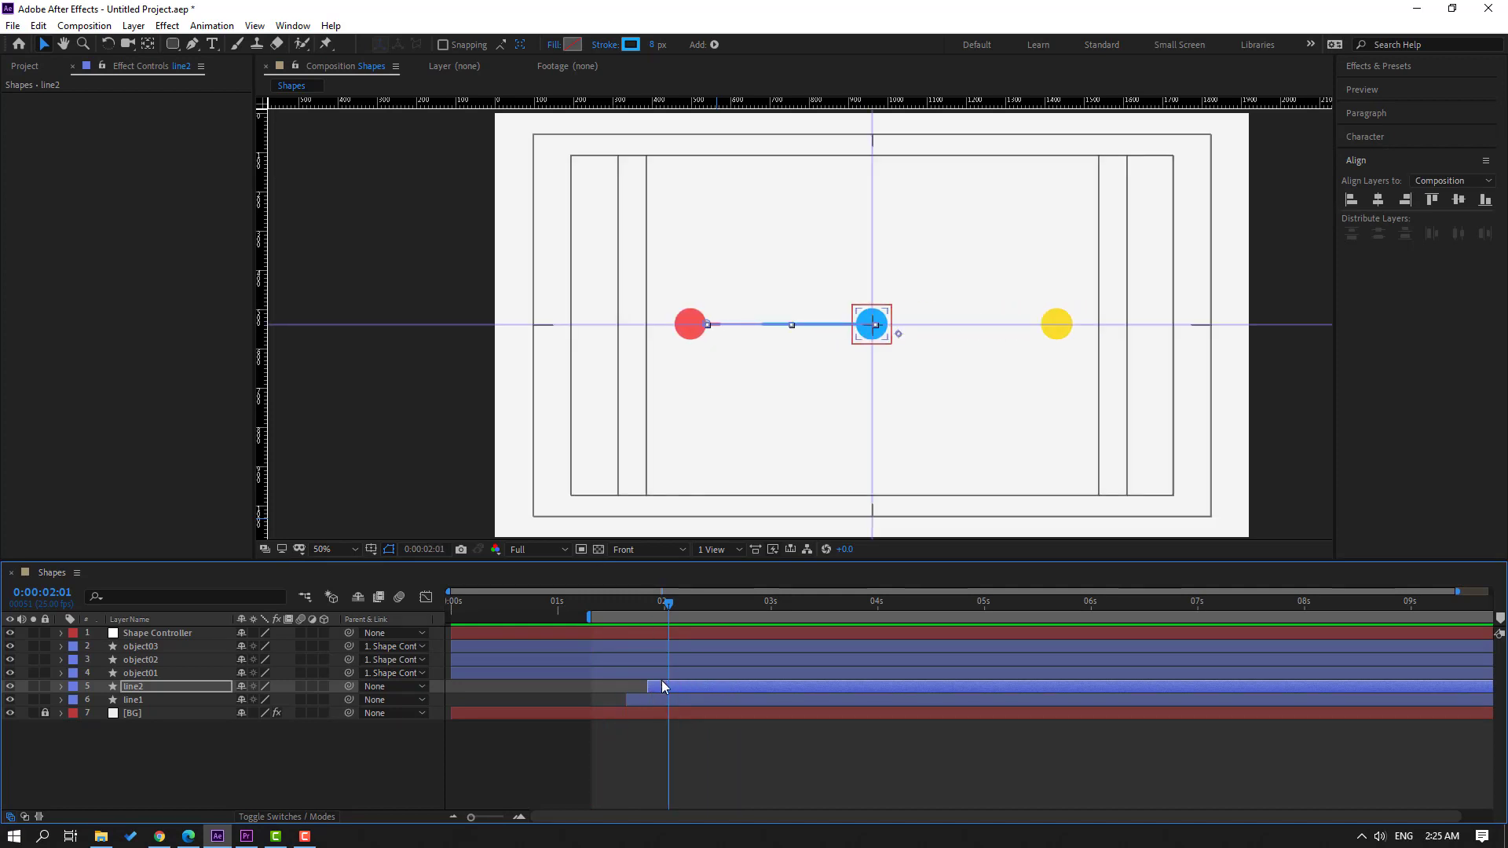
- At 0:00:02:07, shift line2 left so that it reaches closer to the red circle, and preview the motion
{"action": "left_click_drag", "start_coordinate": [668, 609], "coordinate": [700, 613]}
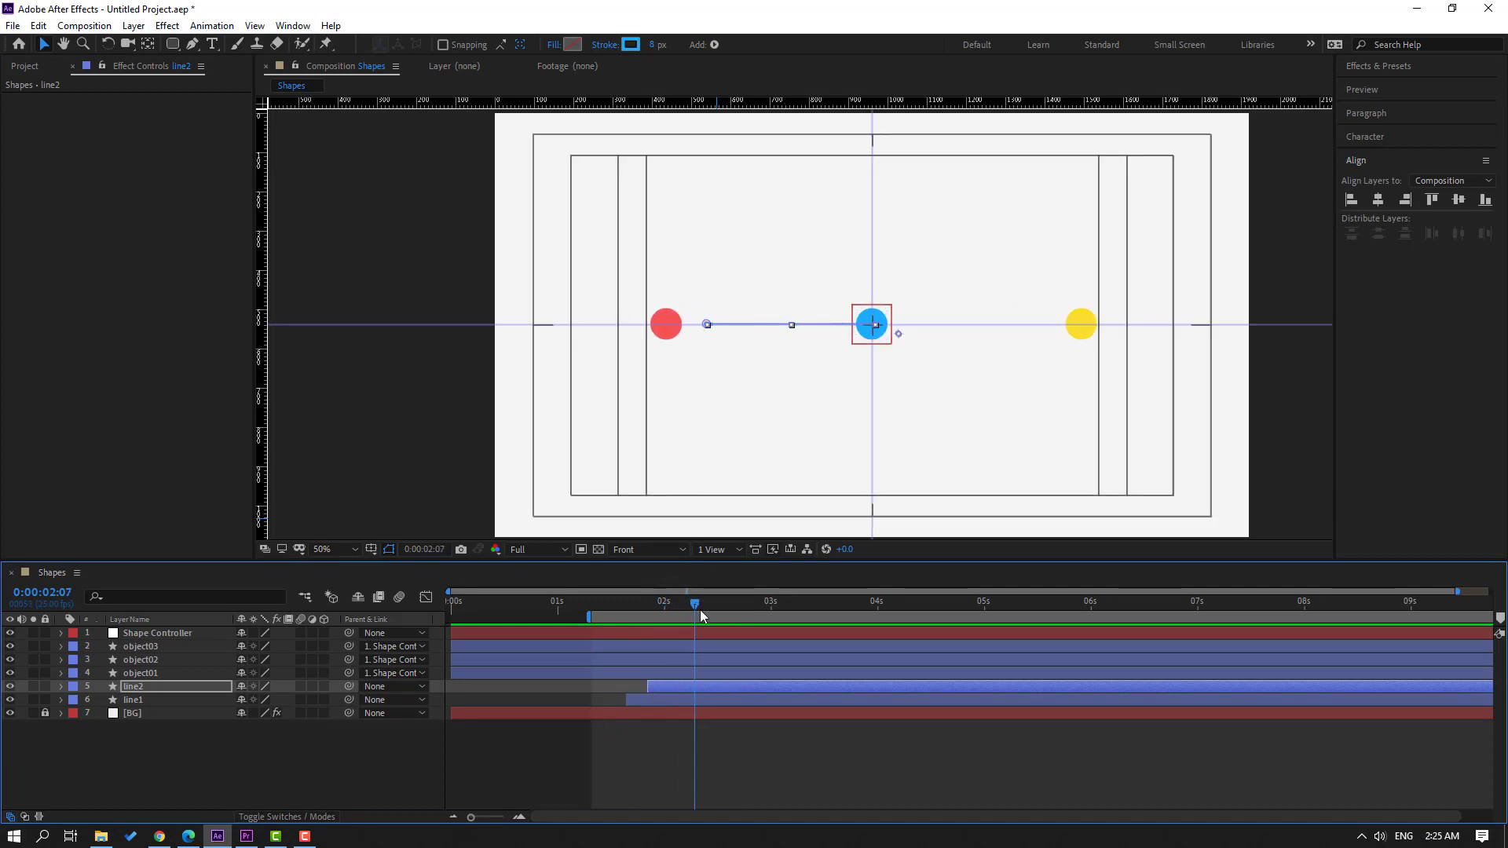
{"action": "left_click", "coordinate": [185, 734]}
{"action": "left_click", "coordinate": [145, 689]}
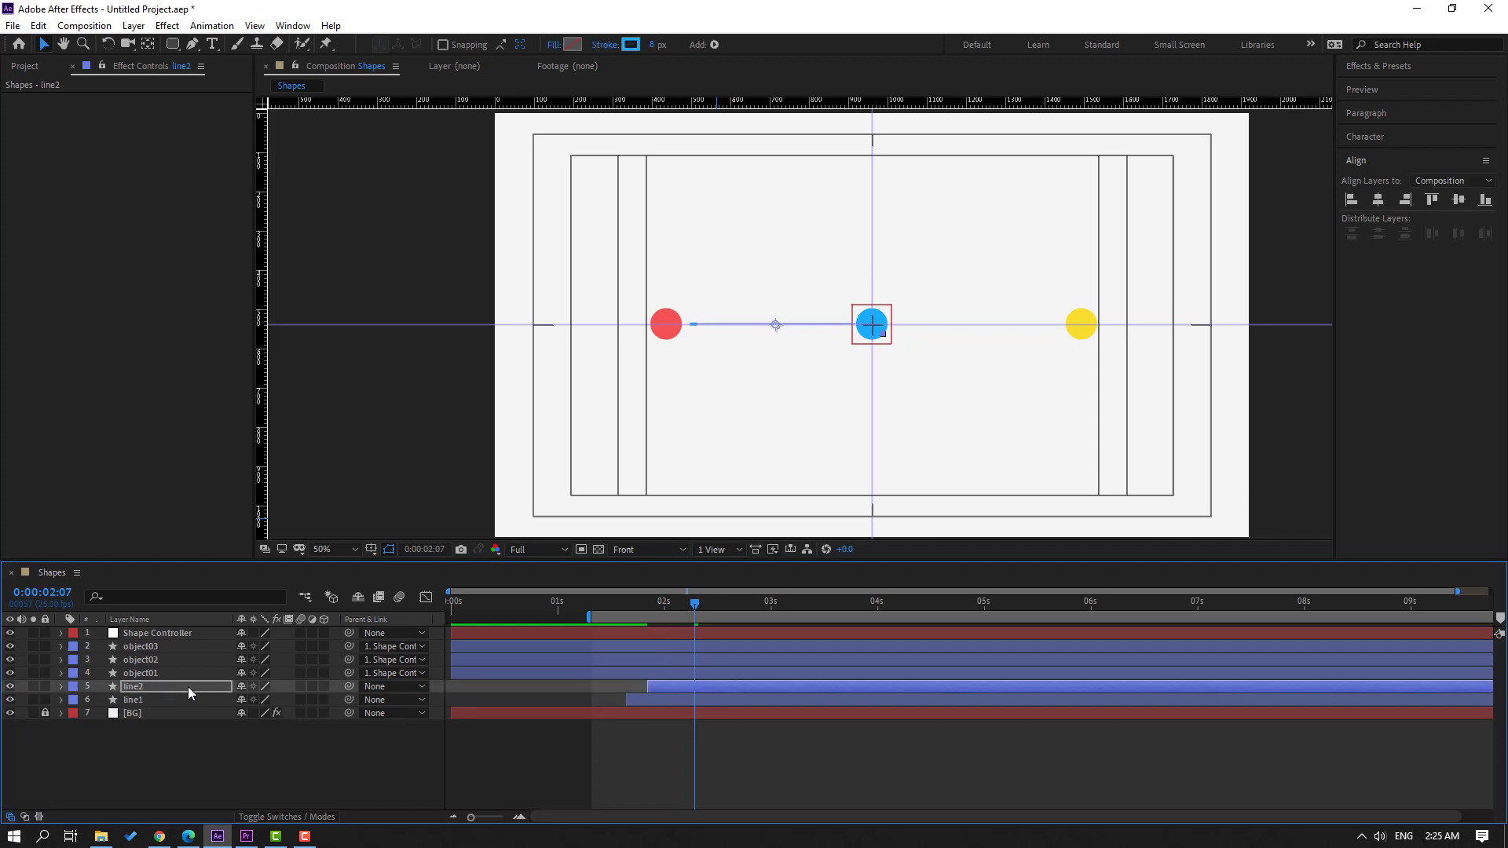
{"action": "key", "text": "space"}
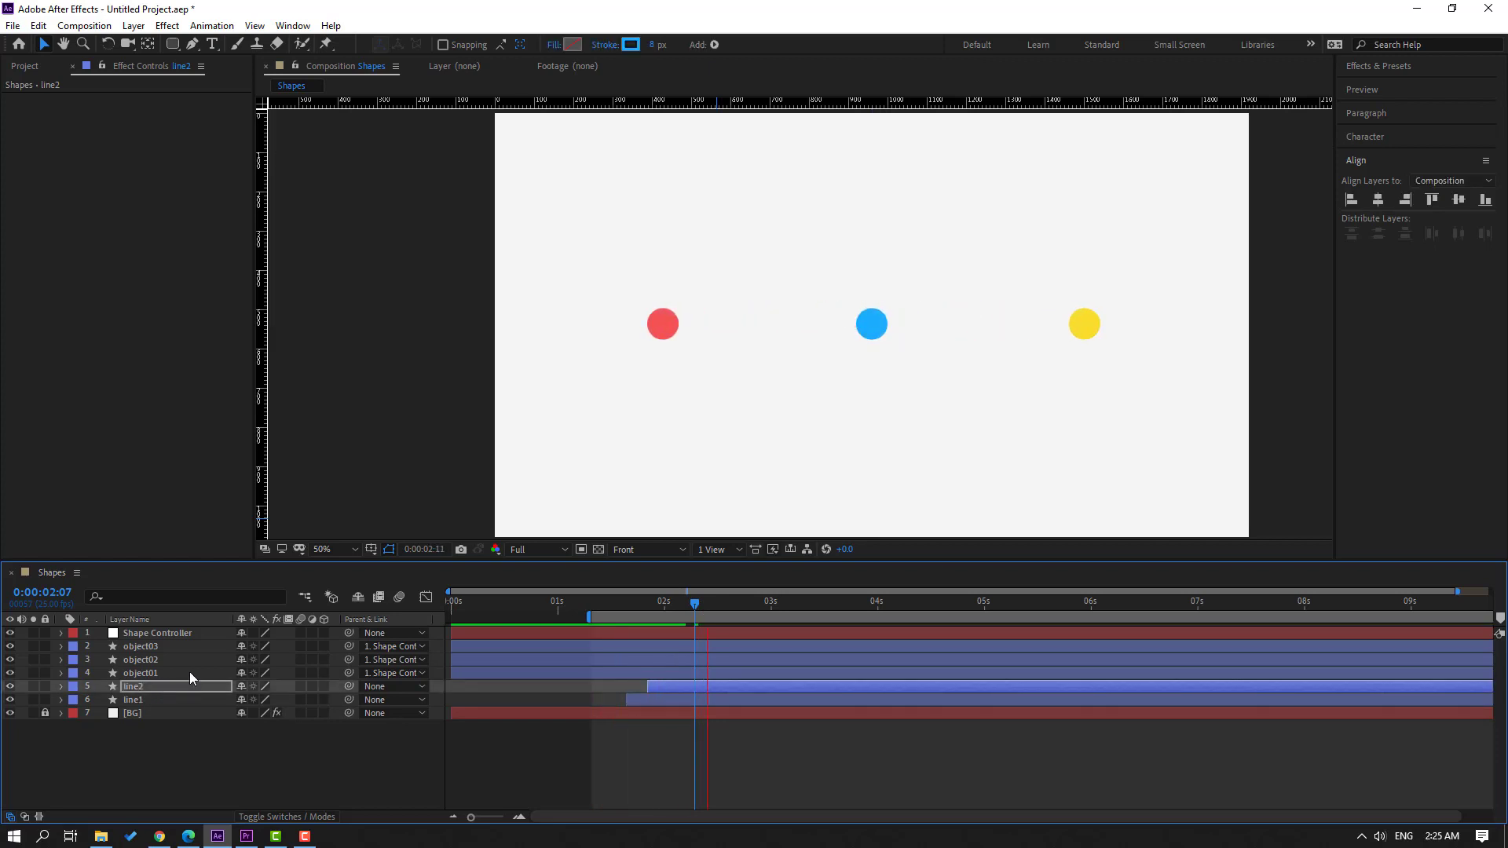
{"action": "key", "text": "comma"}
{"action": "key", "text": "space"}
{"action": "key", "text": "period"}
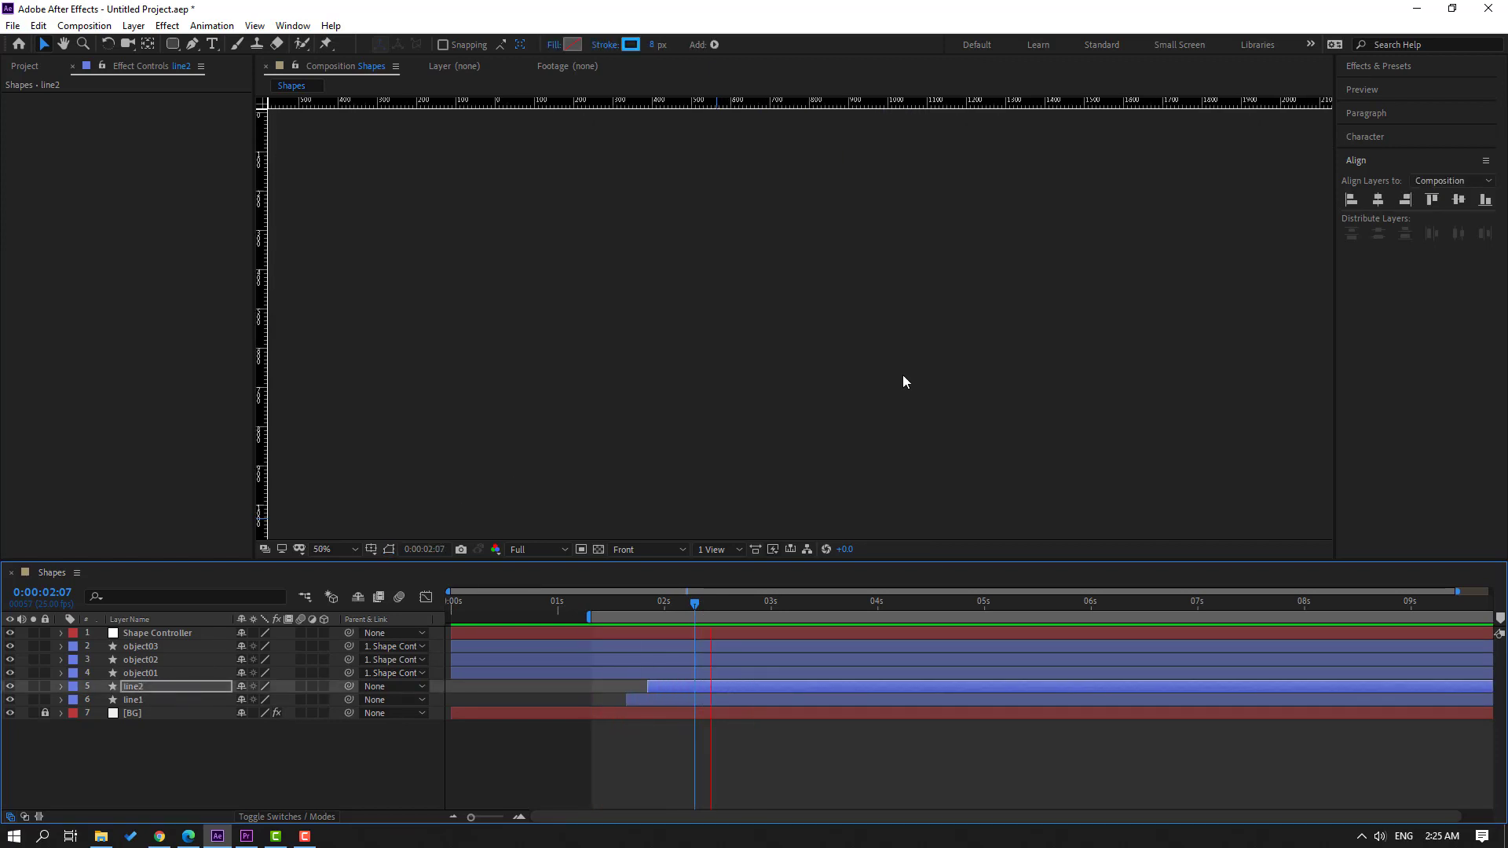
- Duplicate line1 and line2 together and place both copies directly above object03 in the layer order
{"action": "left_click", "coordinate": [115, 746]}
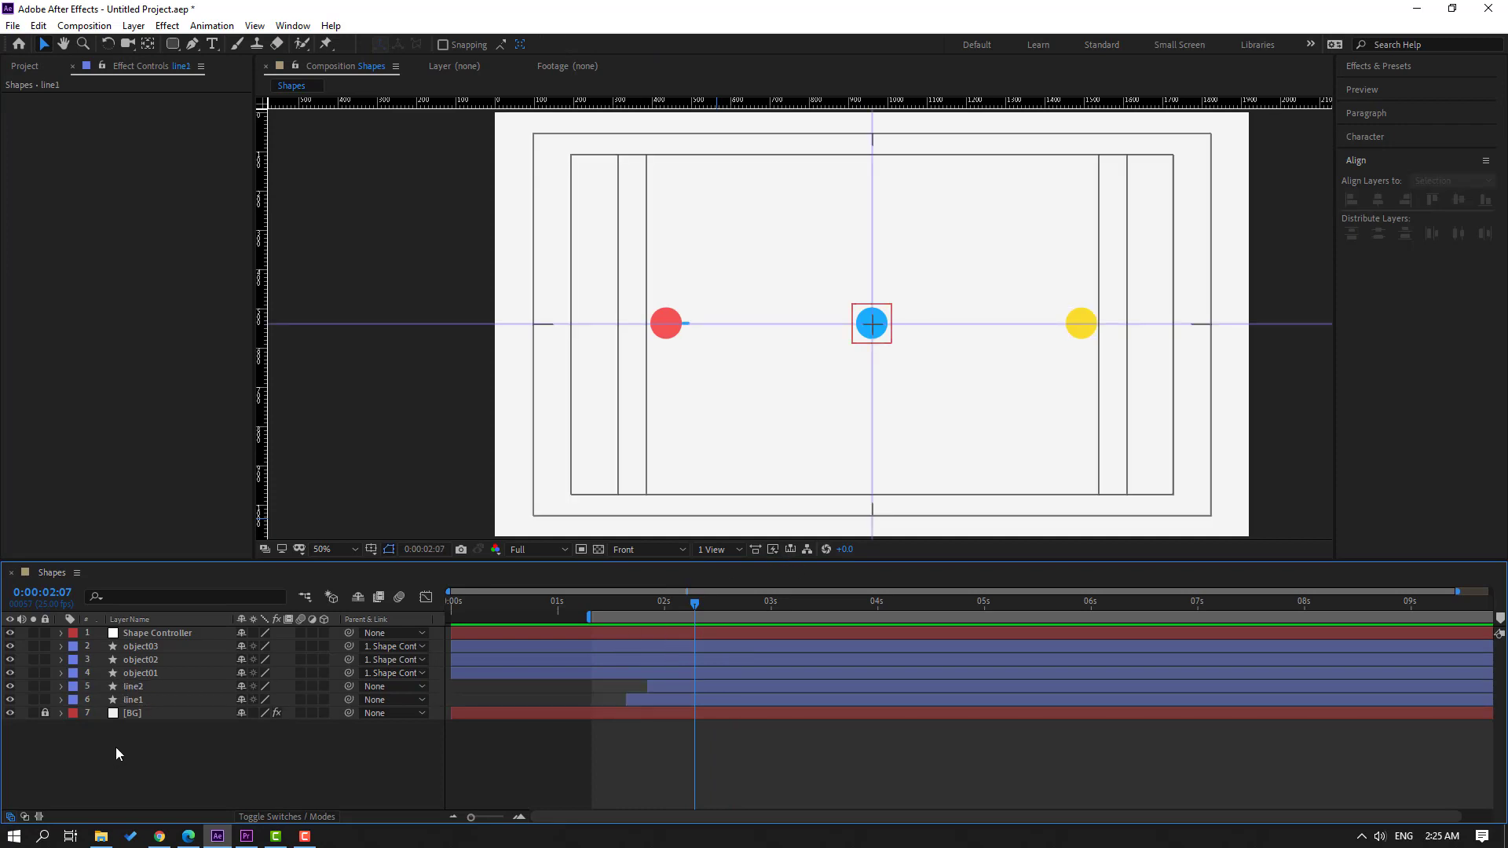
{"action": "left_click", "coordinate": [127, 701]}
{"action": "left_click", "coordinate": [127, 688], "text": "shift"}
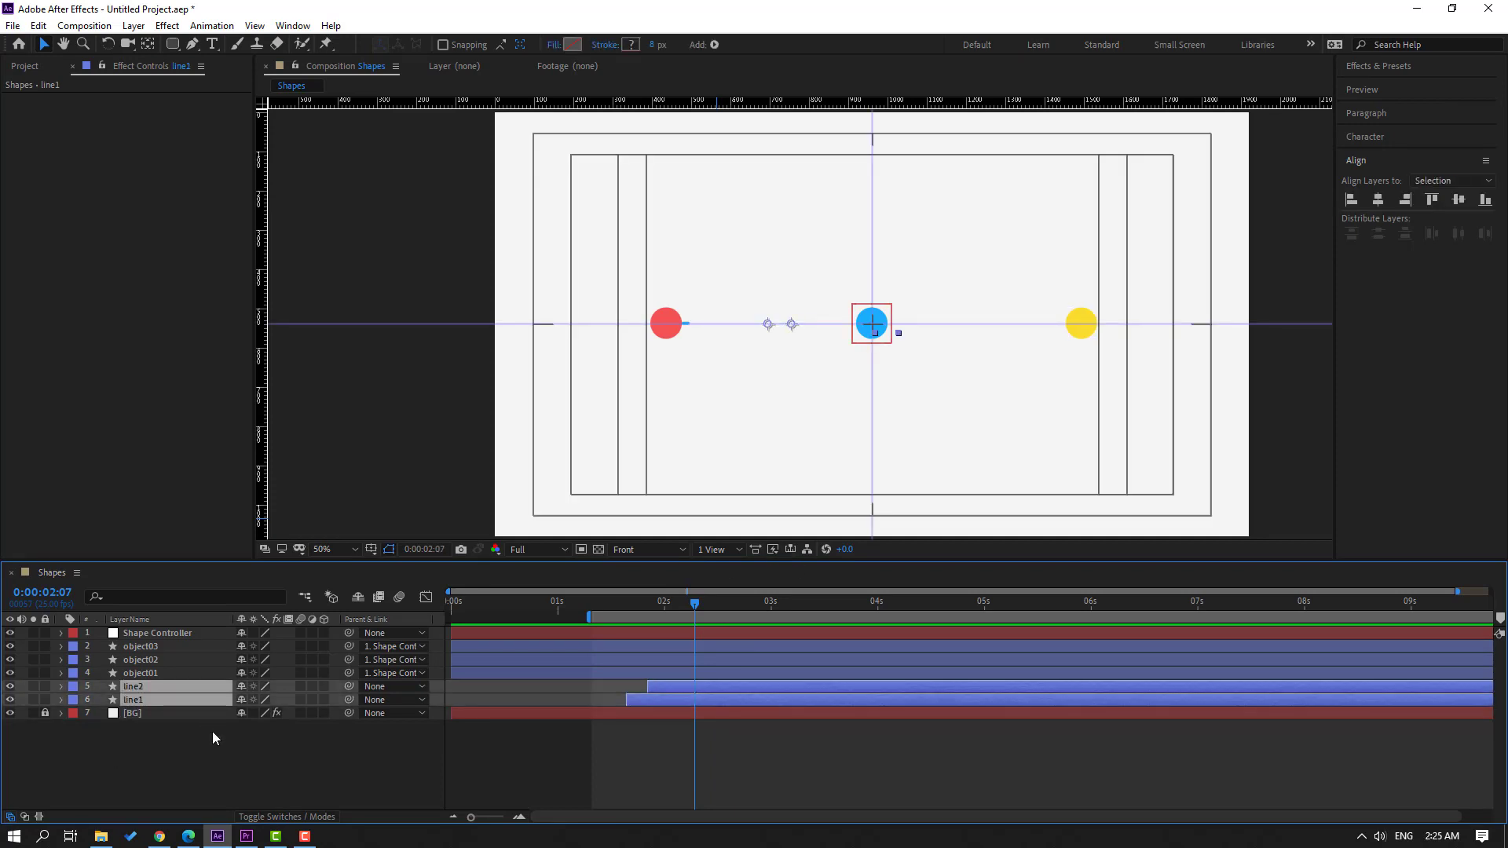
{"action": "key", "text": "ctrl+d"}
{"action": "left_click_drag", "start_coordinate": [138, 689], "coordinate": [153, 641]}
{"action": "scroll", "coordinate": [821, 414], "scroll_direction": "right", "scroll_amount": 2}
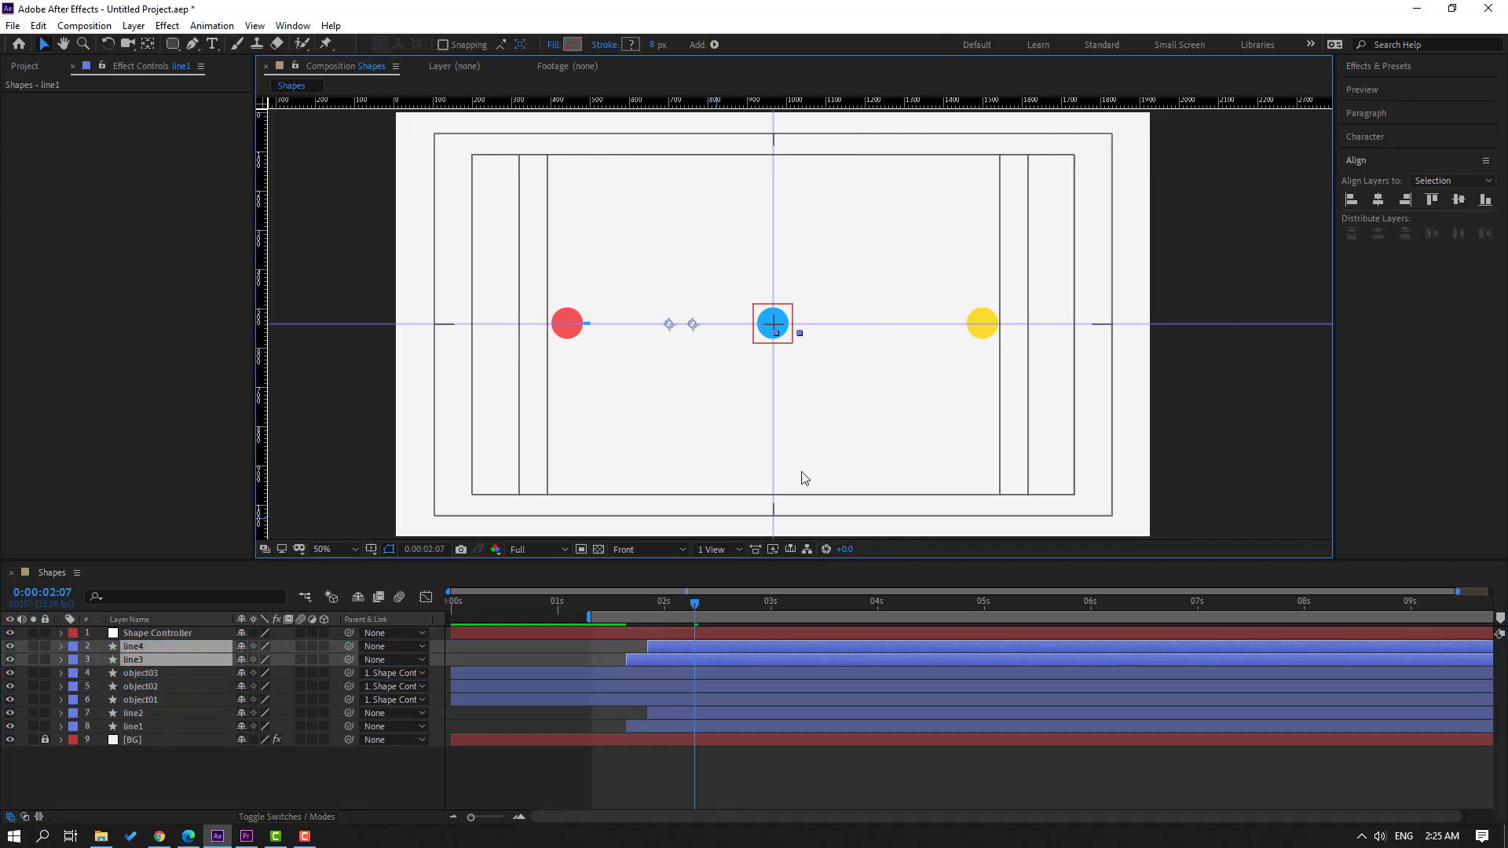
- Flip the duplicated layers line3 and line4 horizontally
{"action": "left_click_drag", "start_coordinate": [614, 602], "coordinate": [690, 603]}
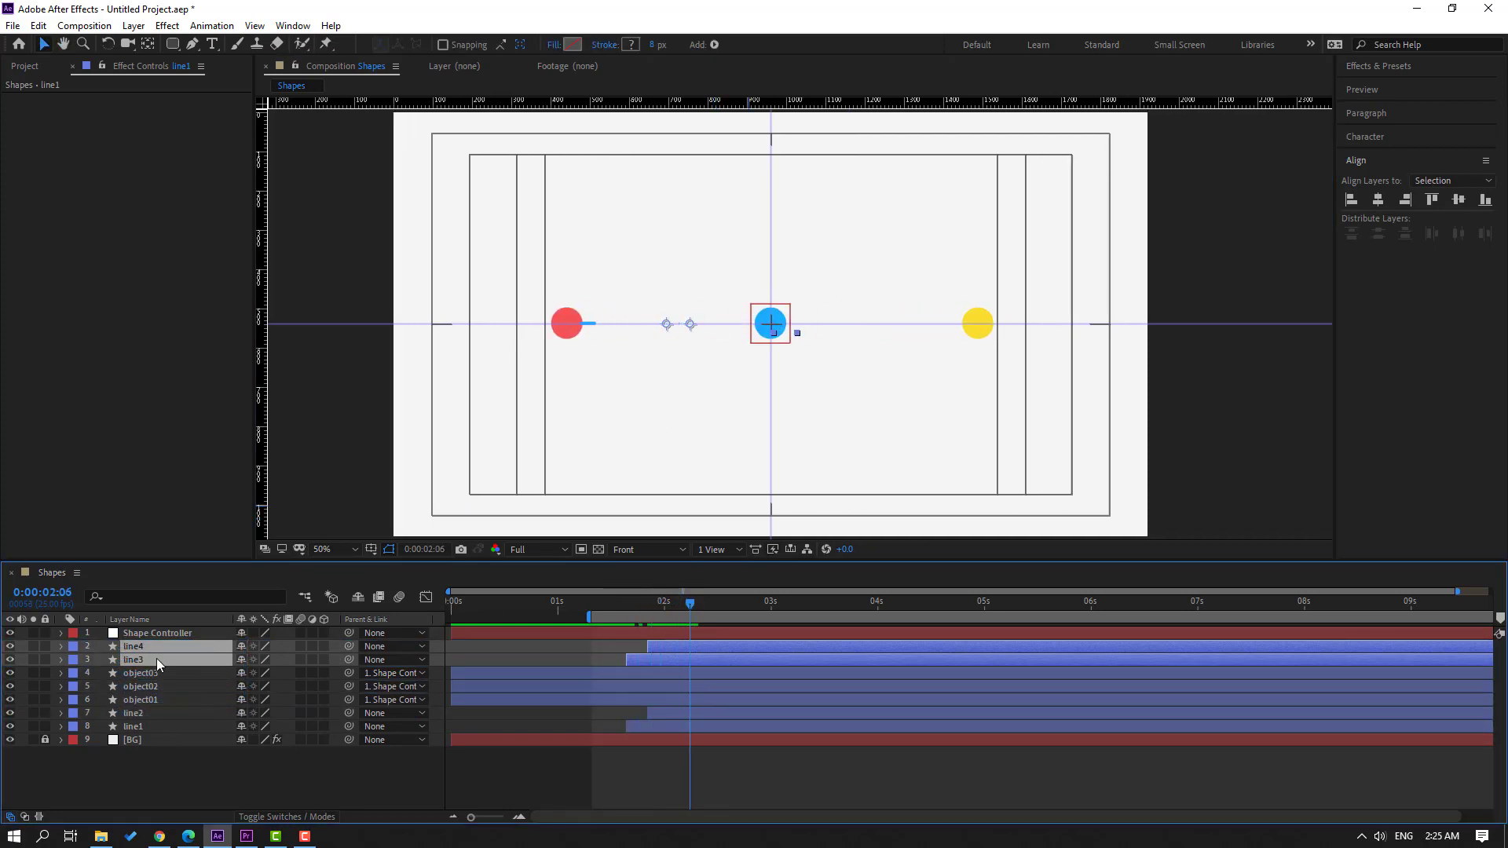
{"action": "right_click", "coordinate": [136, 656]}
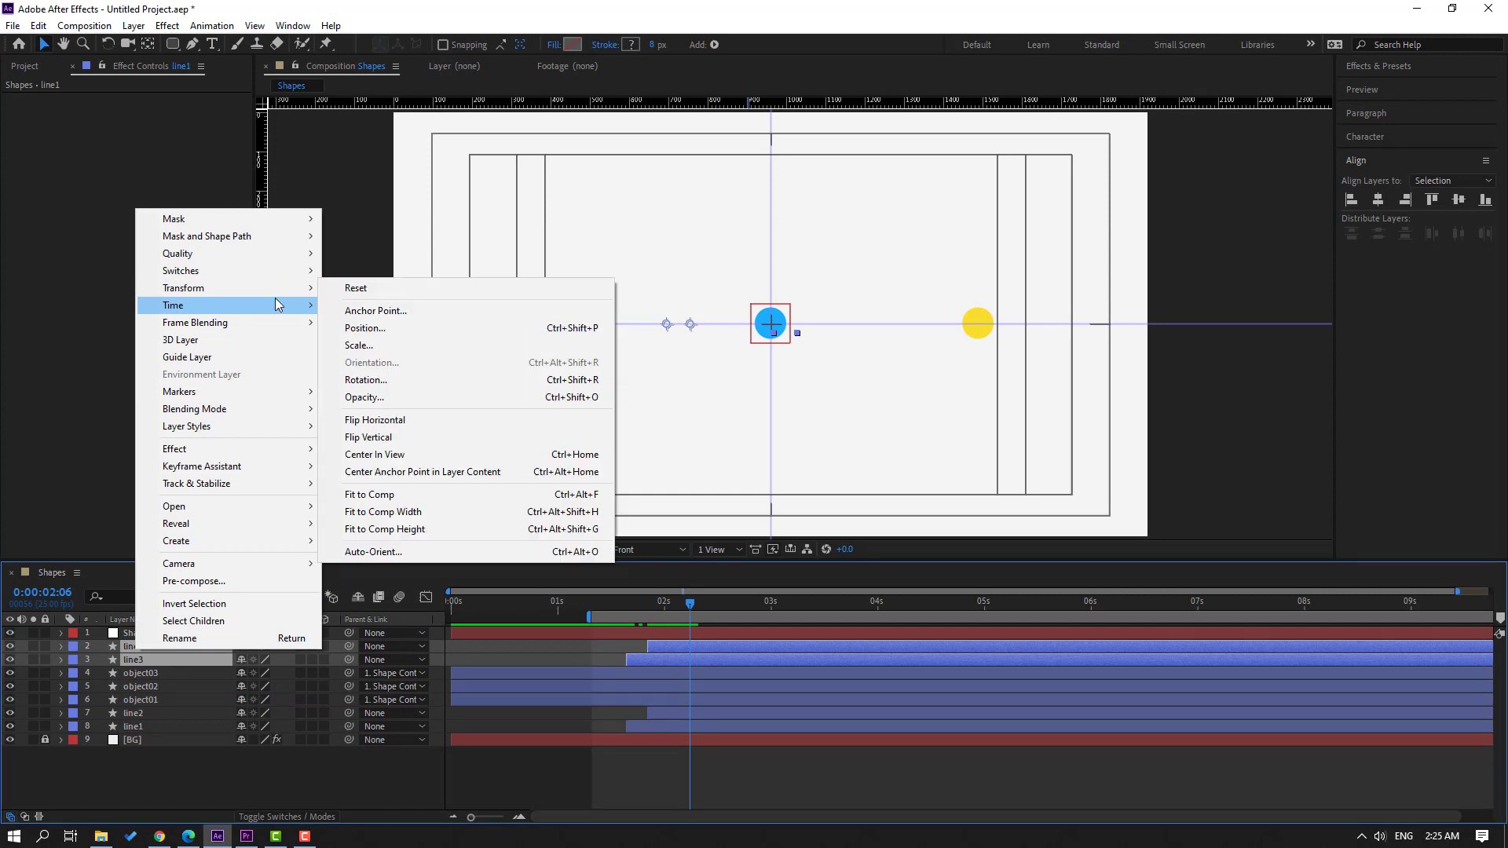
{"action": "mouse_move", "coordinate": [288, 288]}
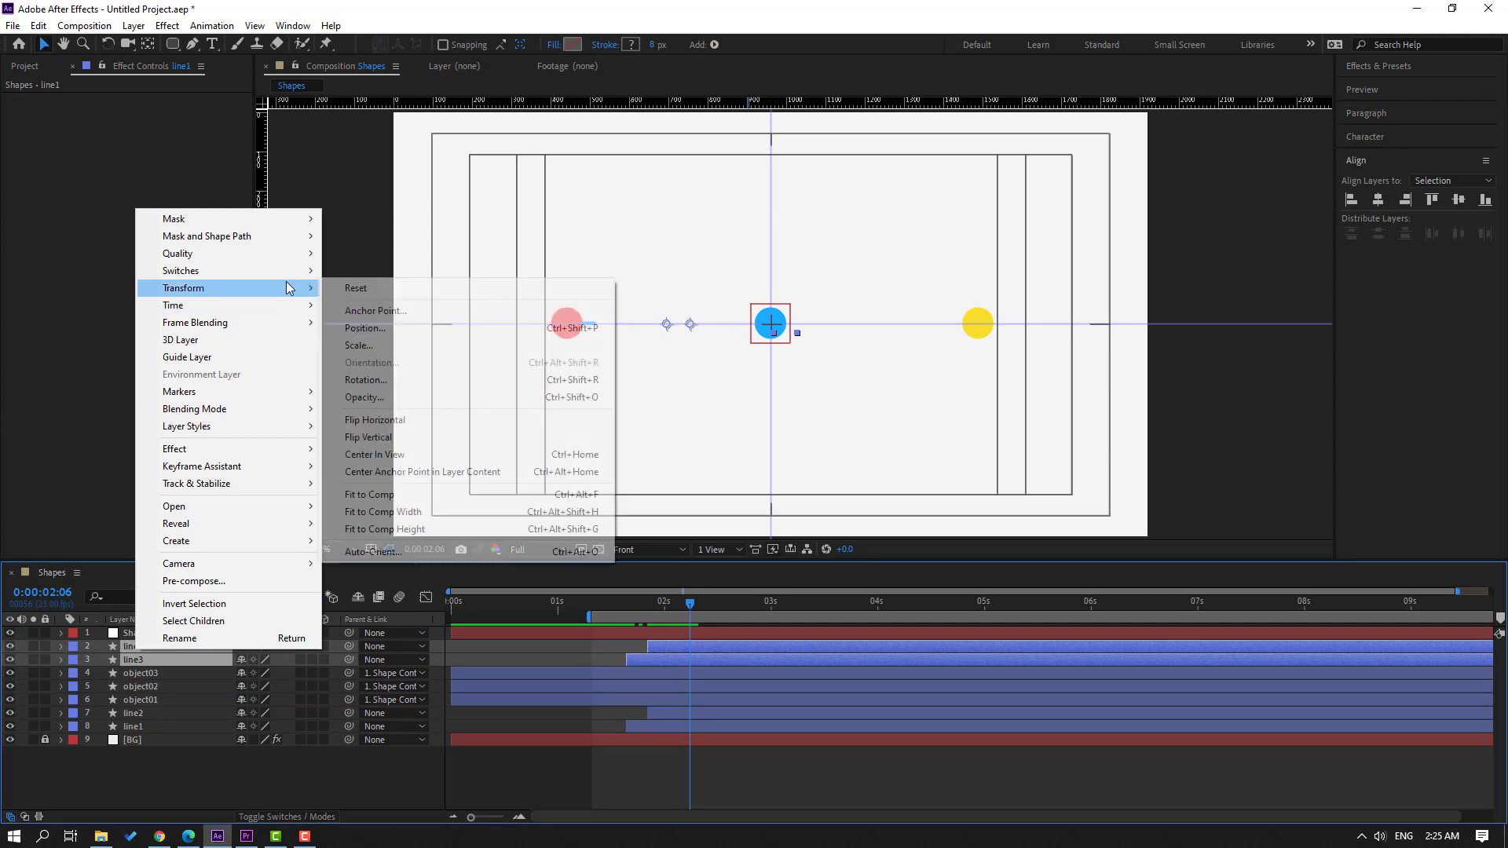
{"action": "left_click", "coordinate": [373, 423]}
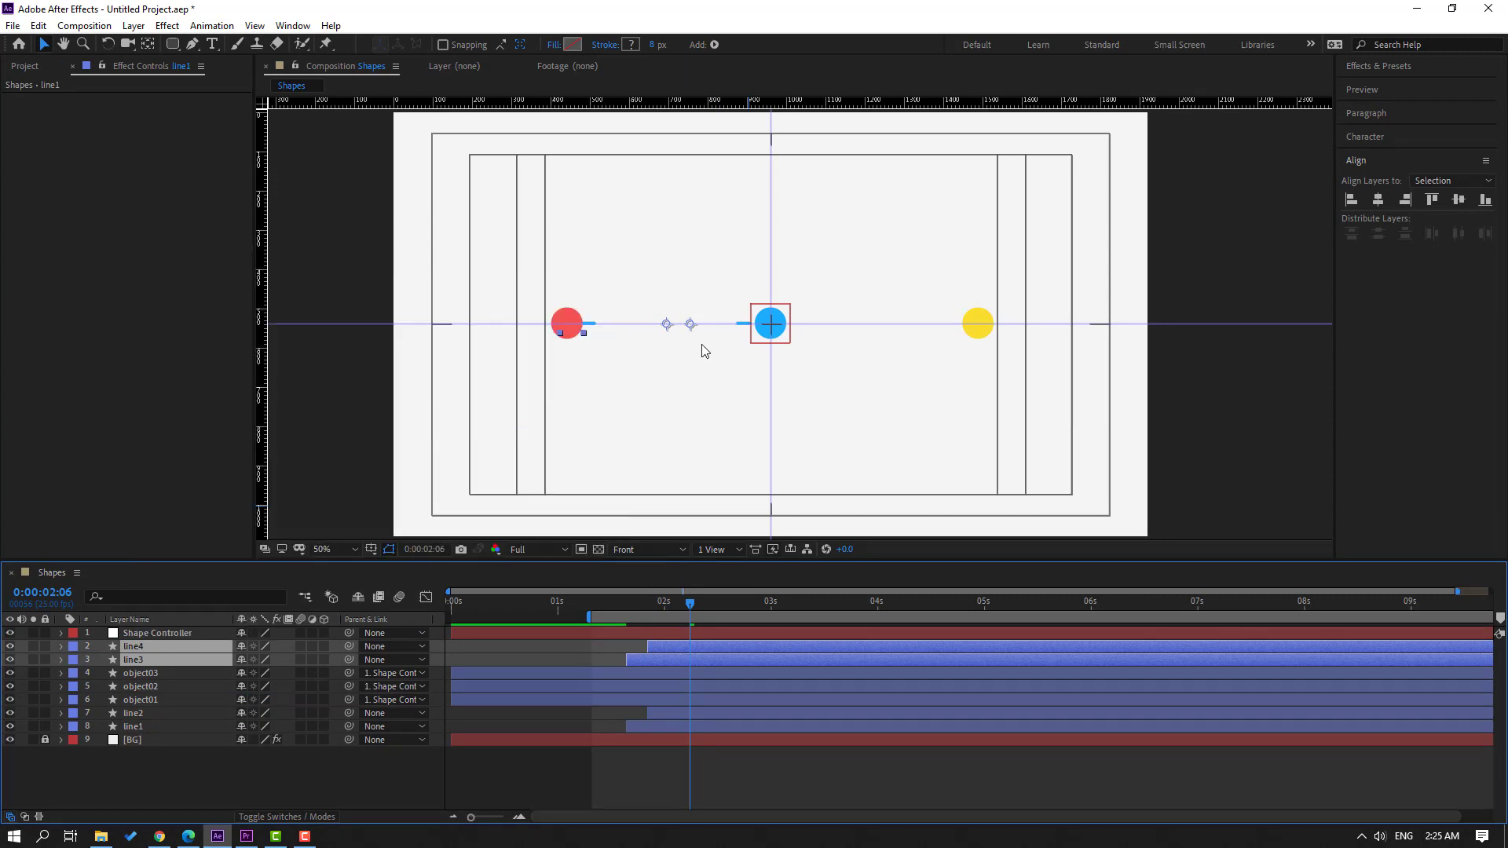
- Move line3 and line4 across to run between the blue and yellow circles, checking their position around 0:00:02:00
{"action": "left_click", "coordinate": [690, 325]}
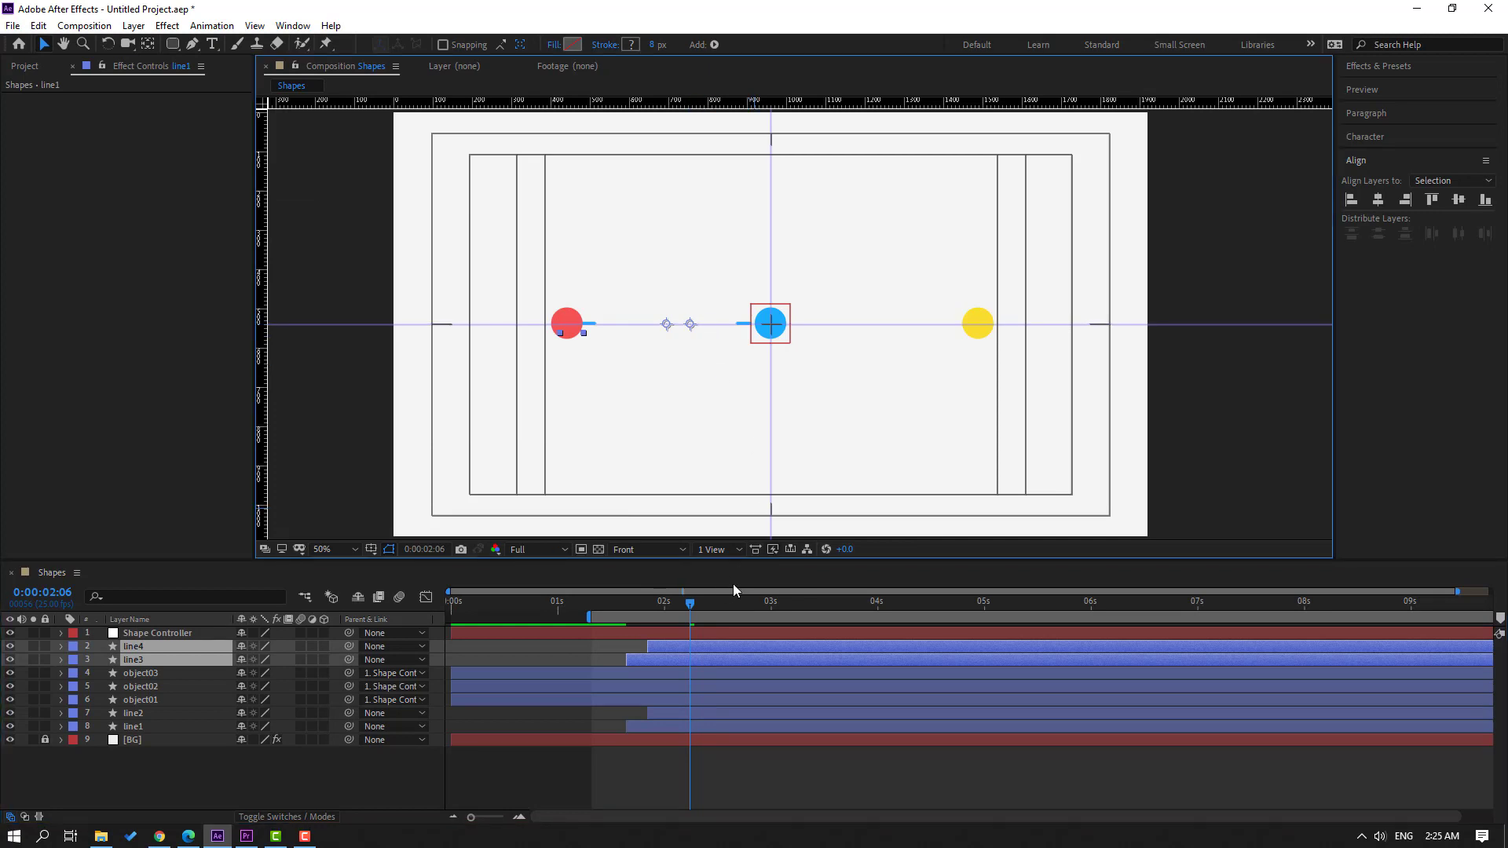
{"action": "left_click_drag", "start_coordinate": [646, 601], "coordinate": [686, 603]}
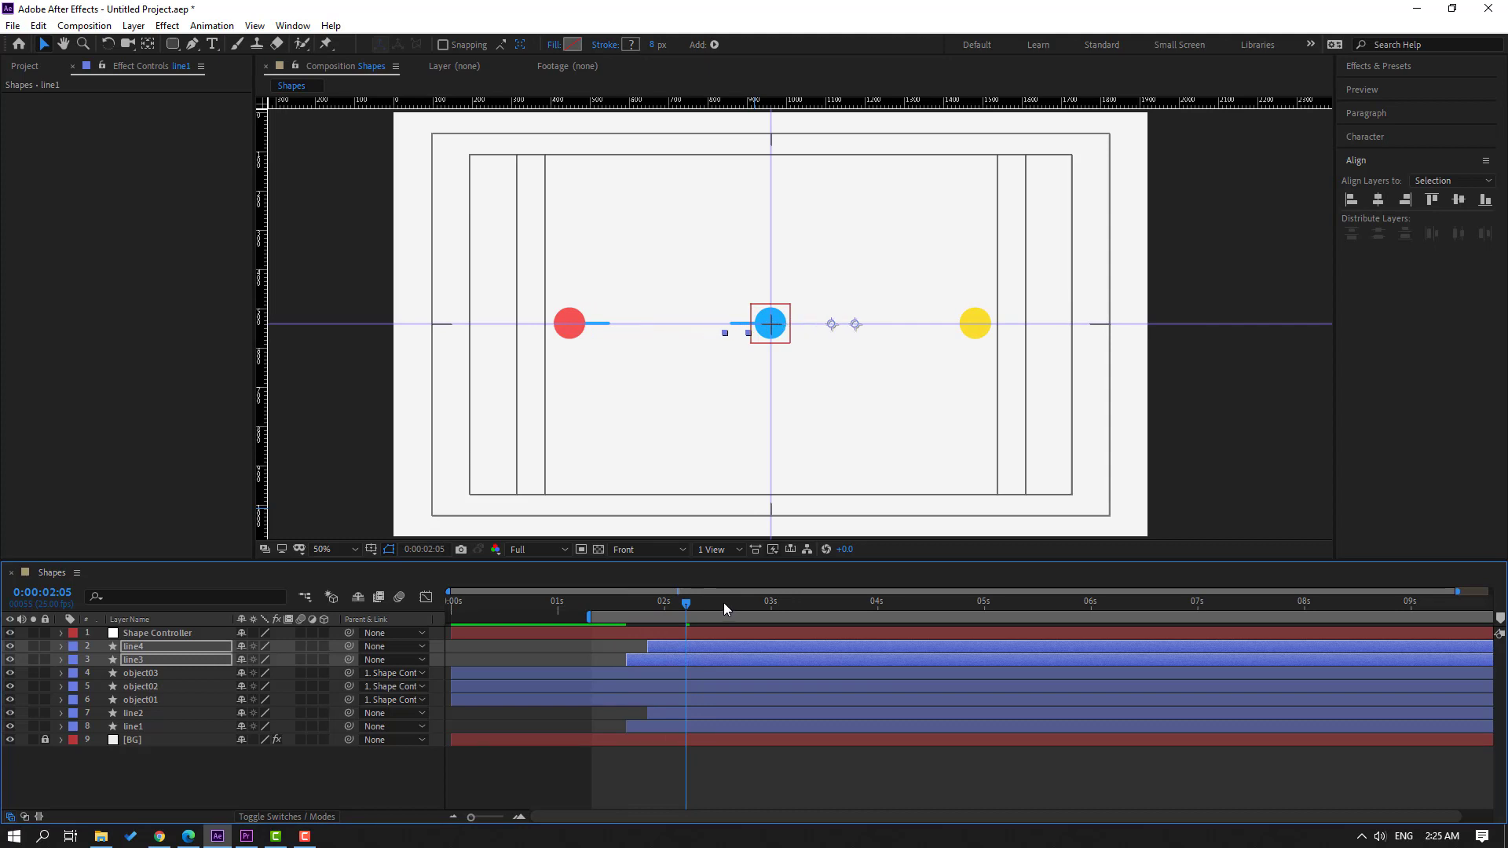
{"action": "left_click_drag", "start_coordinate": [607, 607], "coordinate": [664, 606]}
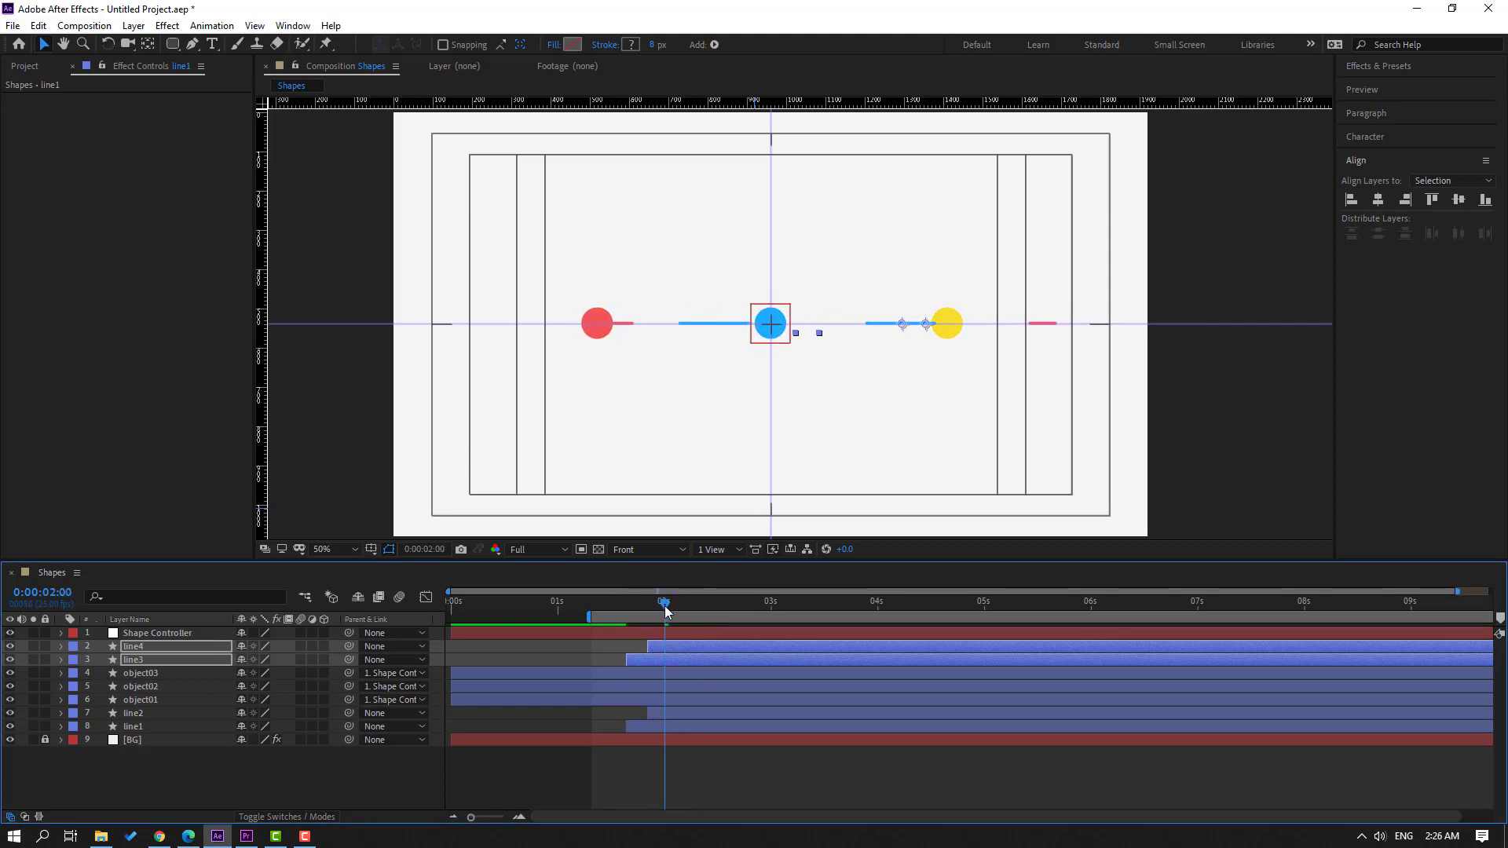
{"action": "left_click_drag", "start_coordinate": [638, 606], "coordinate": [672, 603]}
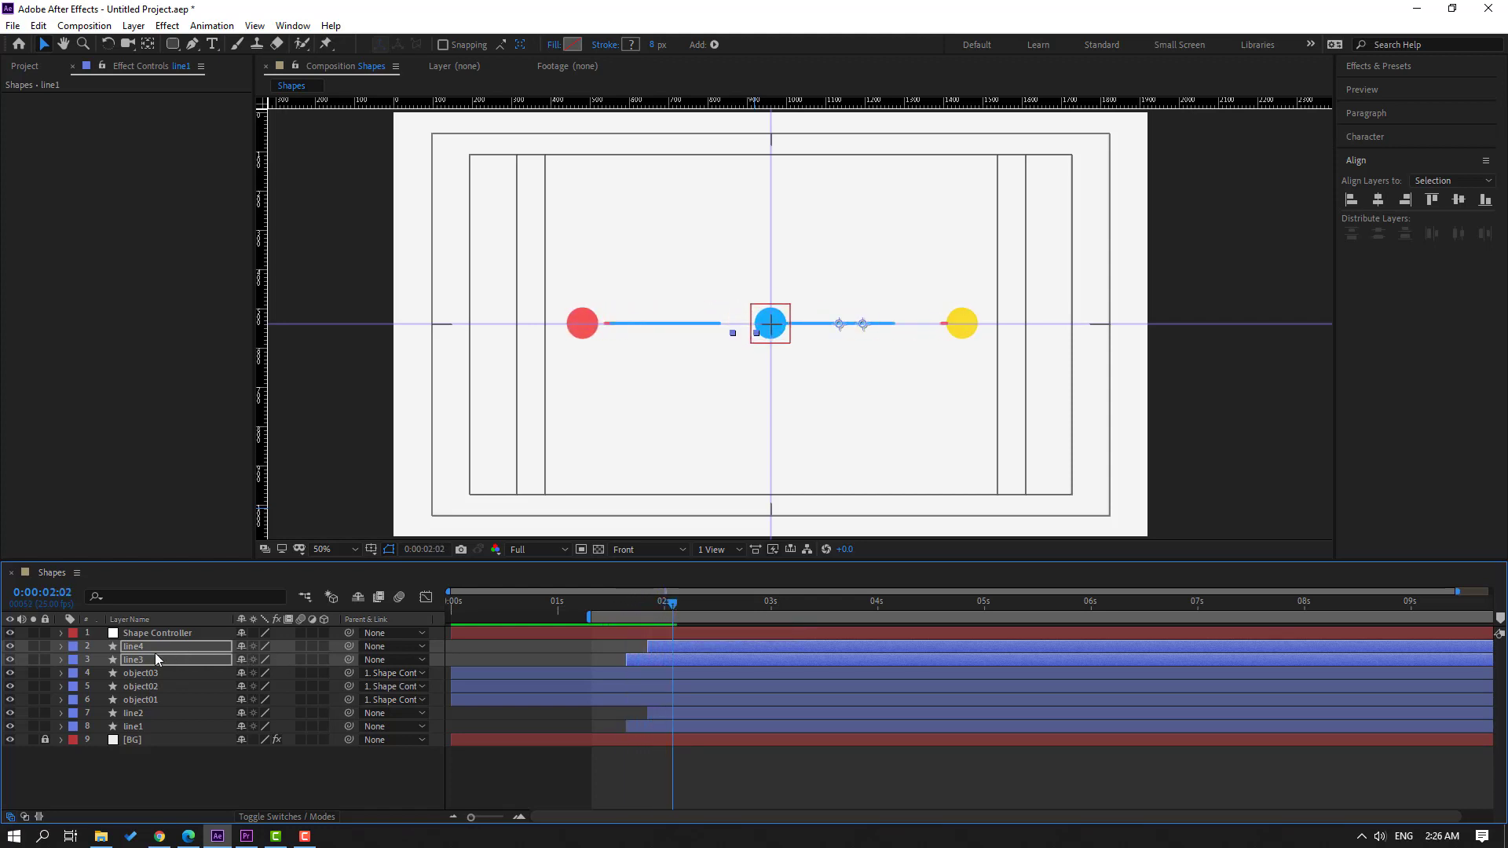
- Move line3 and line4 below object01 in the layer order and give both a yellow label
{"action": "left_click_drag", "start_coordinate": [154, 667], "coordinate": [178, 704]}
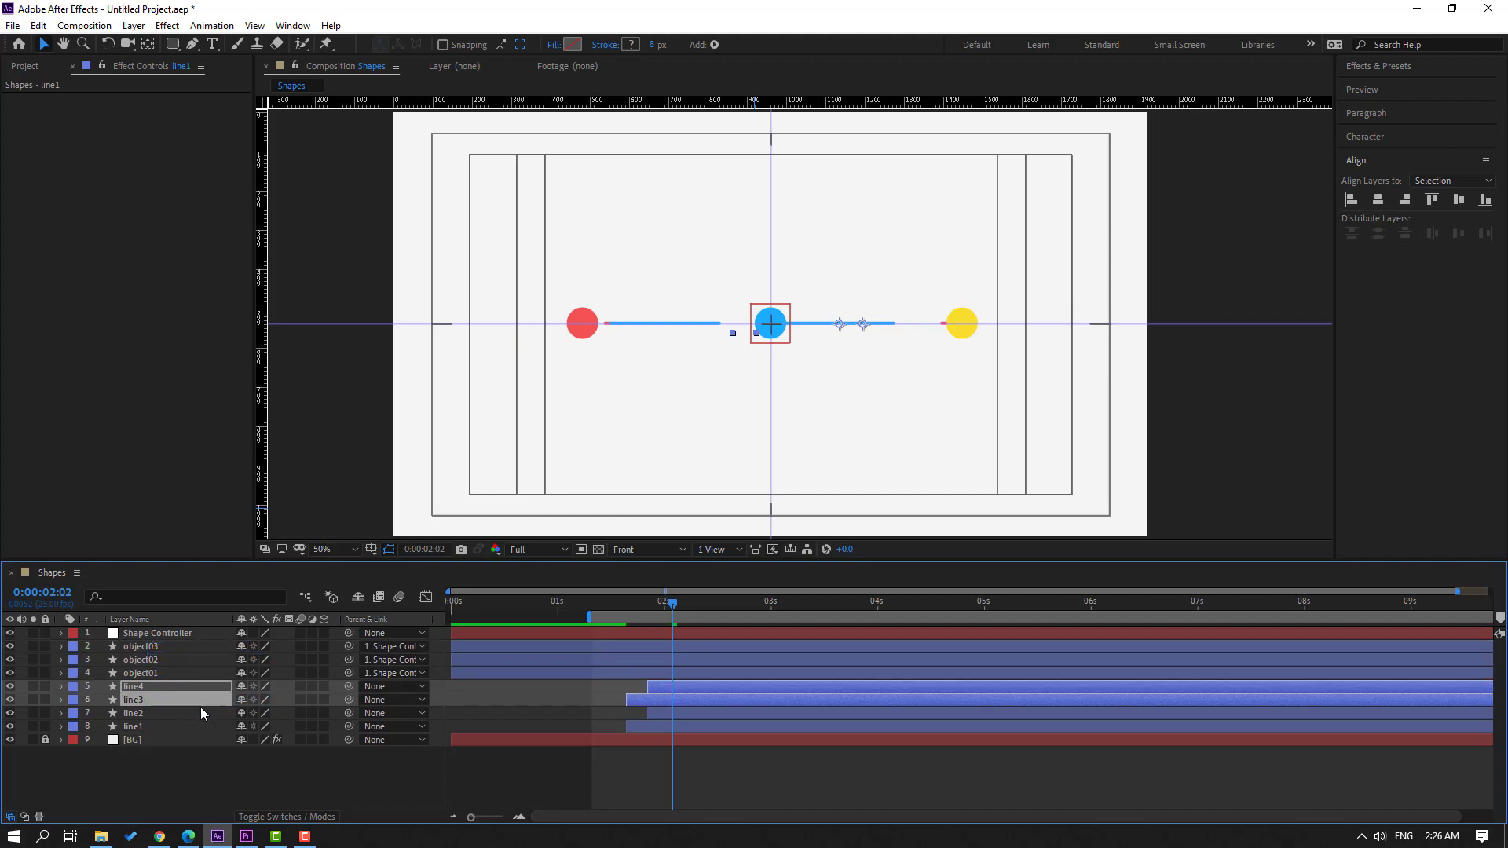
{"action": "left_click", "coordinate": [73, 686]}
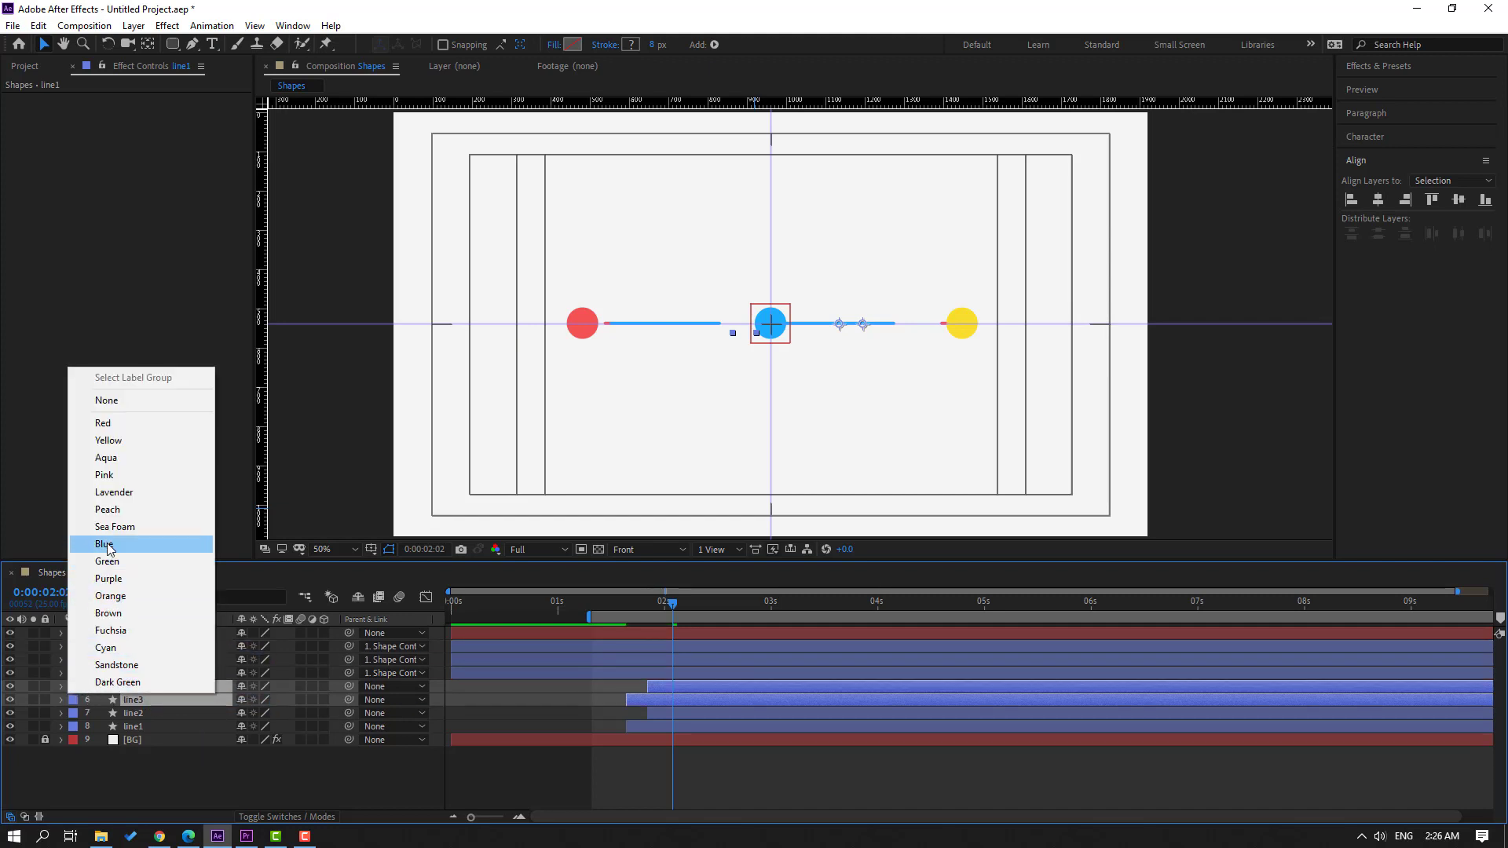
{"action": "left_click", "coordinate": [110, 441]}
{"action": "left_click", "coordinate": [556, 757]}
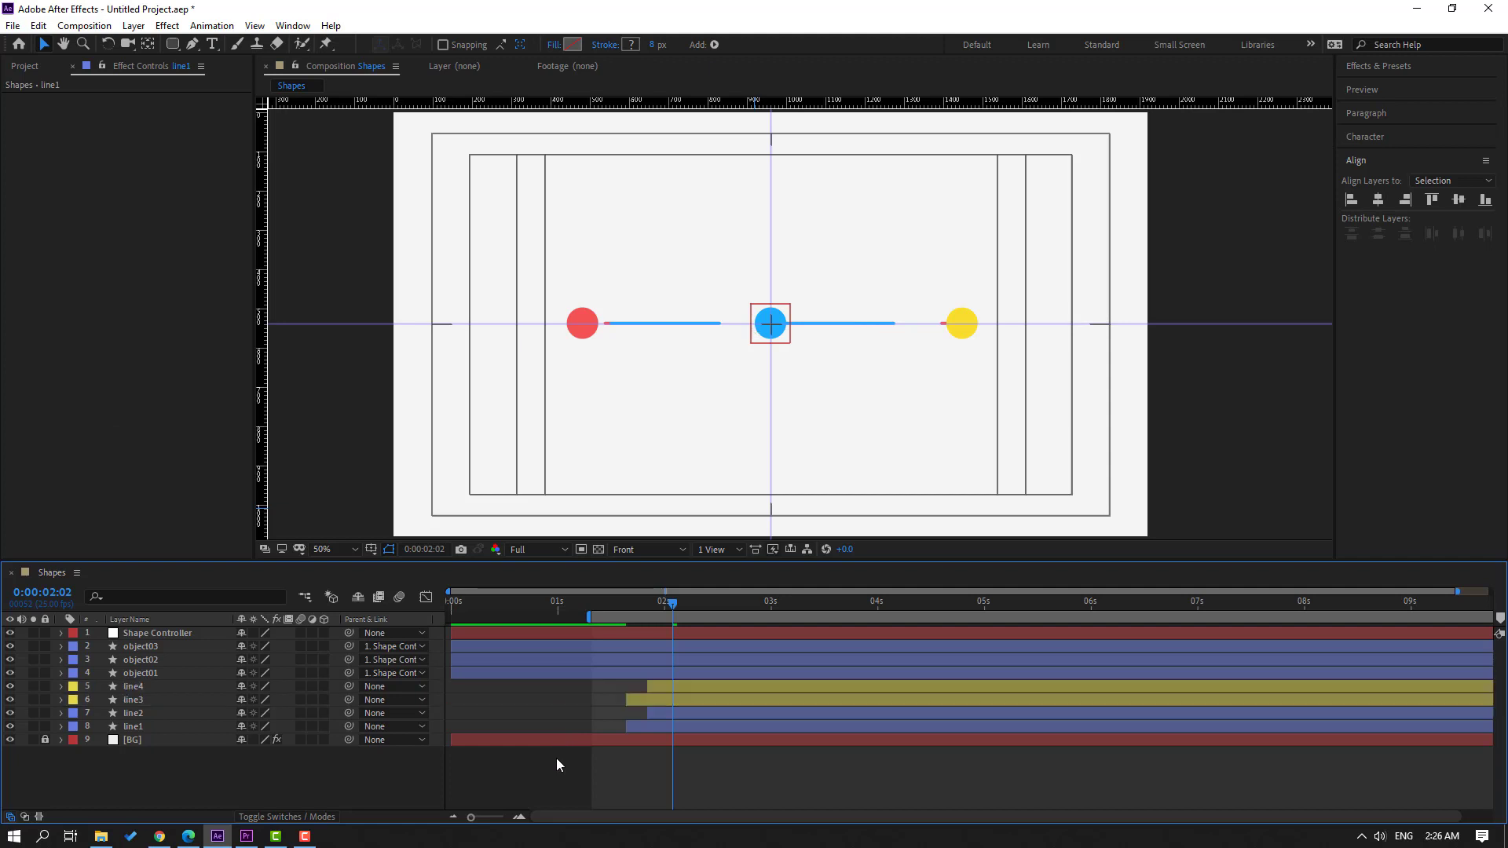
- Give the line1 layer a red label and the line2 layer a blue label
{"action": "left_click", "coordinate": [664, 714]}
{"action": "left_click", "coordinate": [583, 729], "text": "shift"}
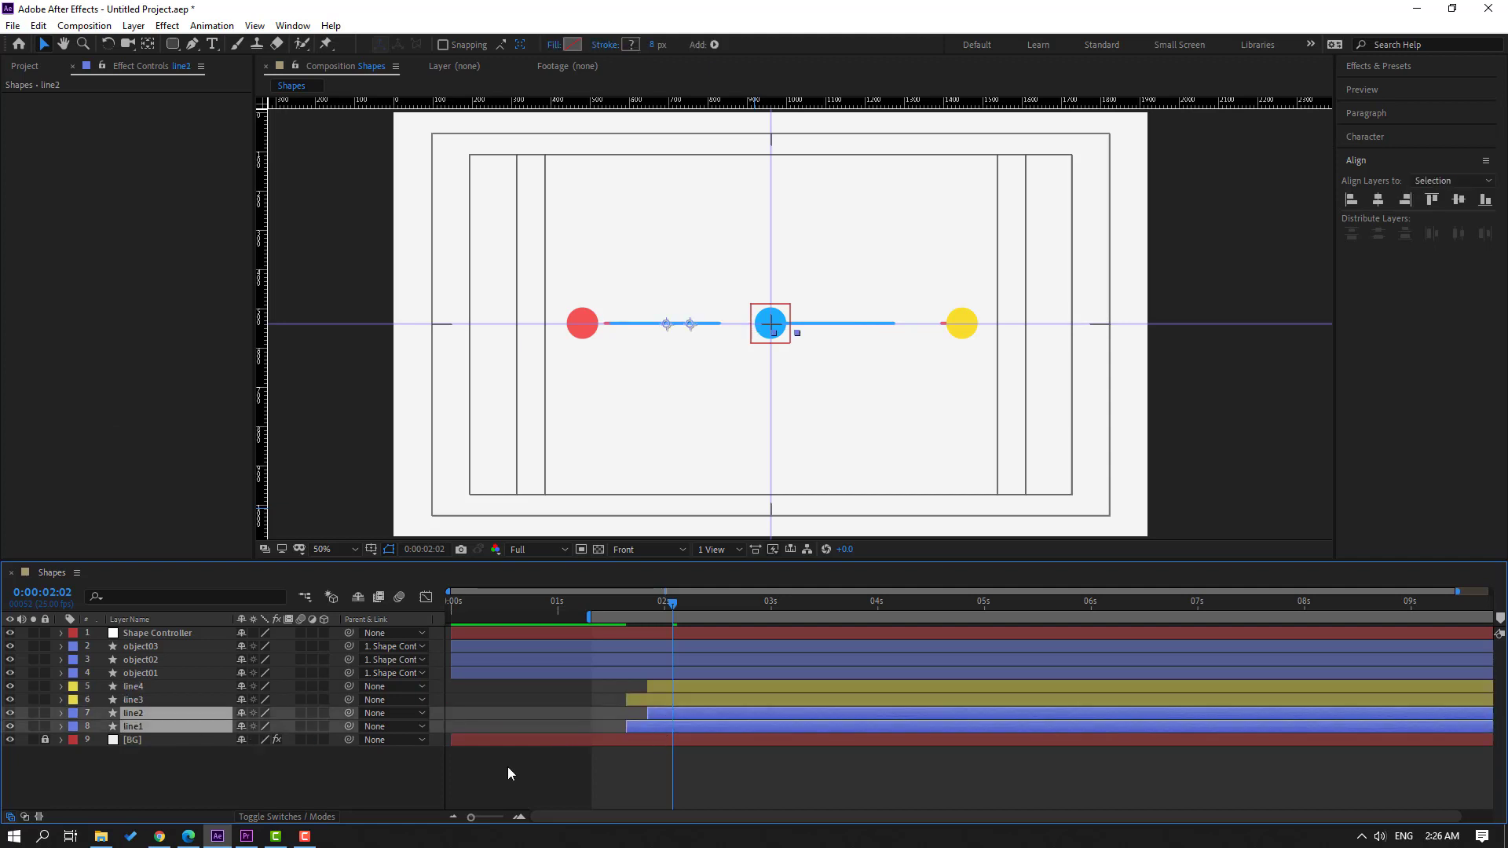
{"action": "left_click", "coordinate": [565, 758]}
{"action": "left_click", "coordinate": [652, 727]}
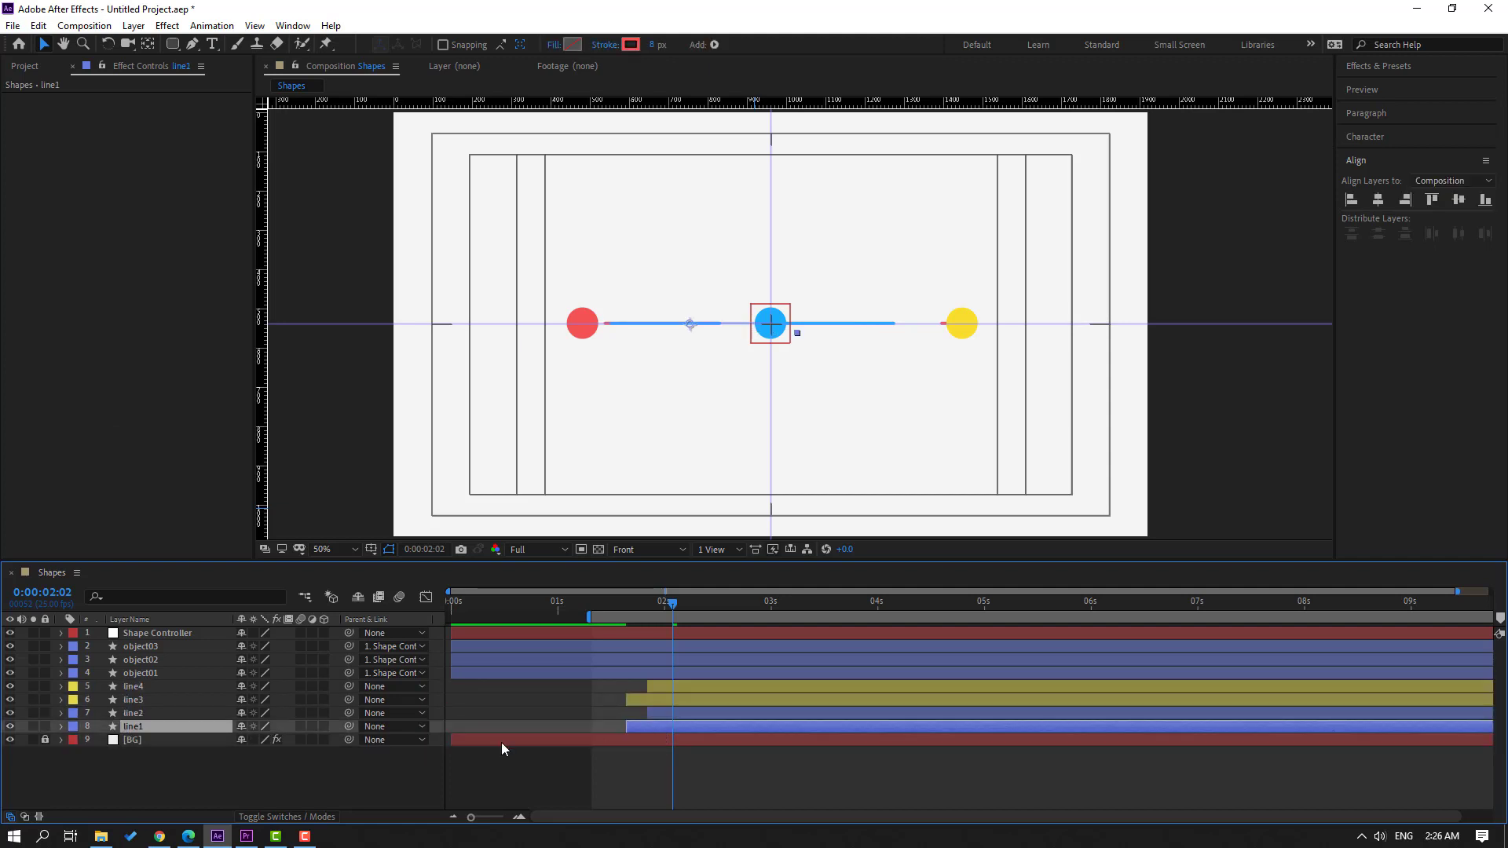
{"action": "left_click", "coordinate": [72, 727]}
{"action": "left_click", "coordinate": [101, 461]}
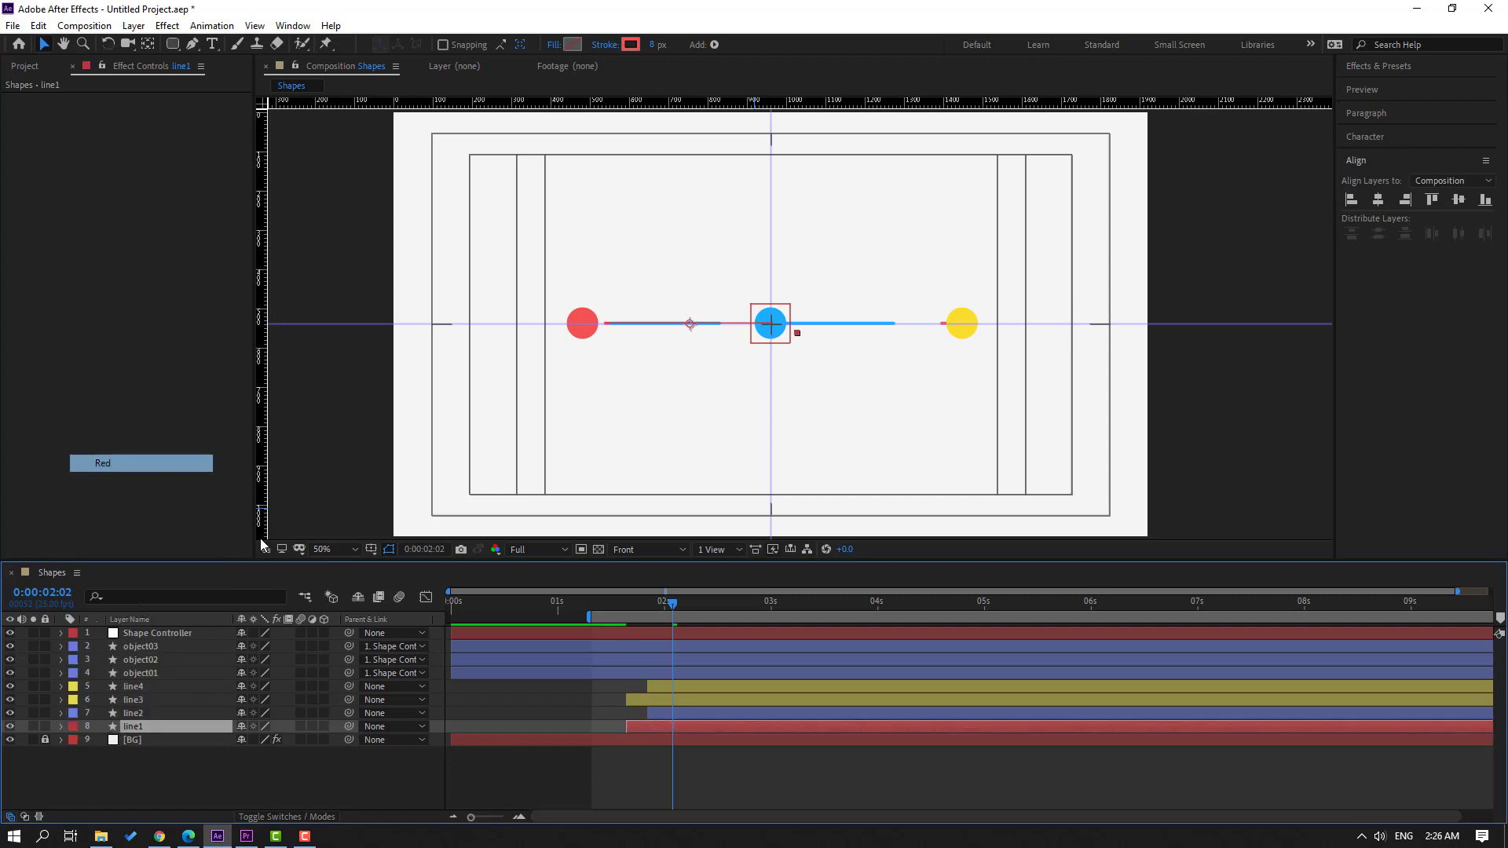
{"action": "left_click", "coordinate": [504, 725]}
{"action": "left_click", "coordinate": [134, 711]}
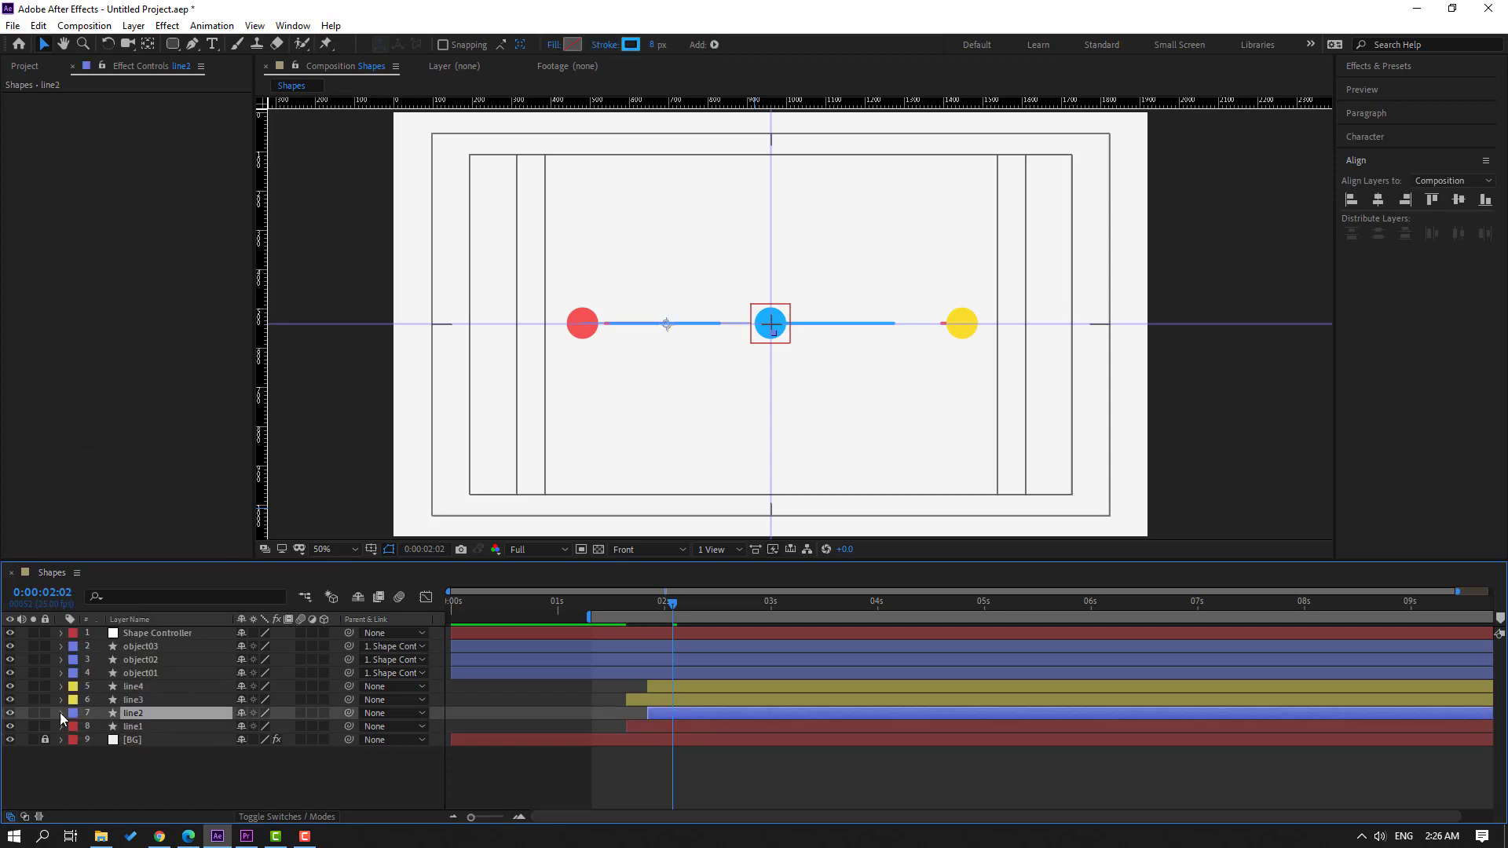
{"action": "left_click", "coordinate": [72, 712]}
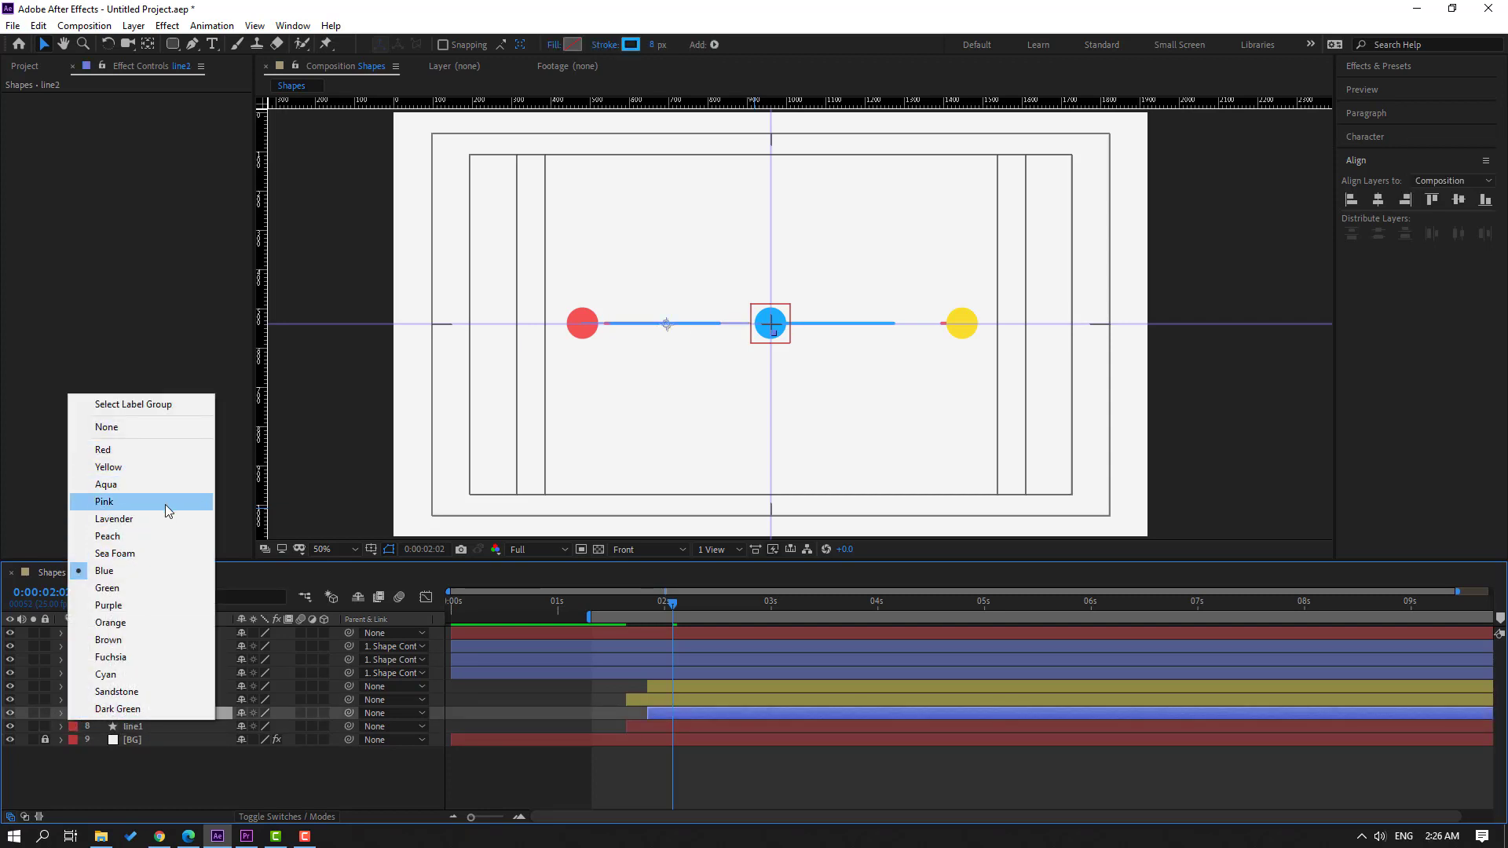
{"action": "left_click", "coordinate": [116, 571]}
{"action": "left_click", "coordinate": [501, 760]}
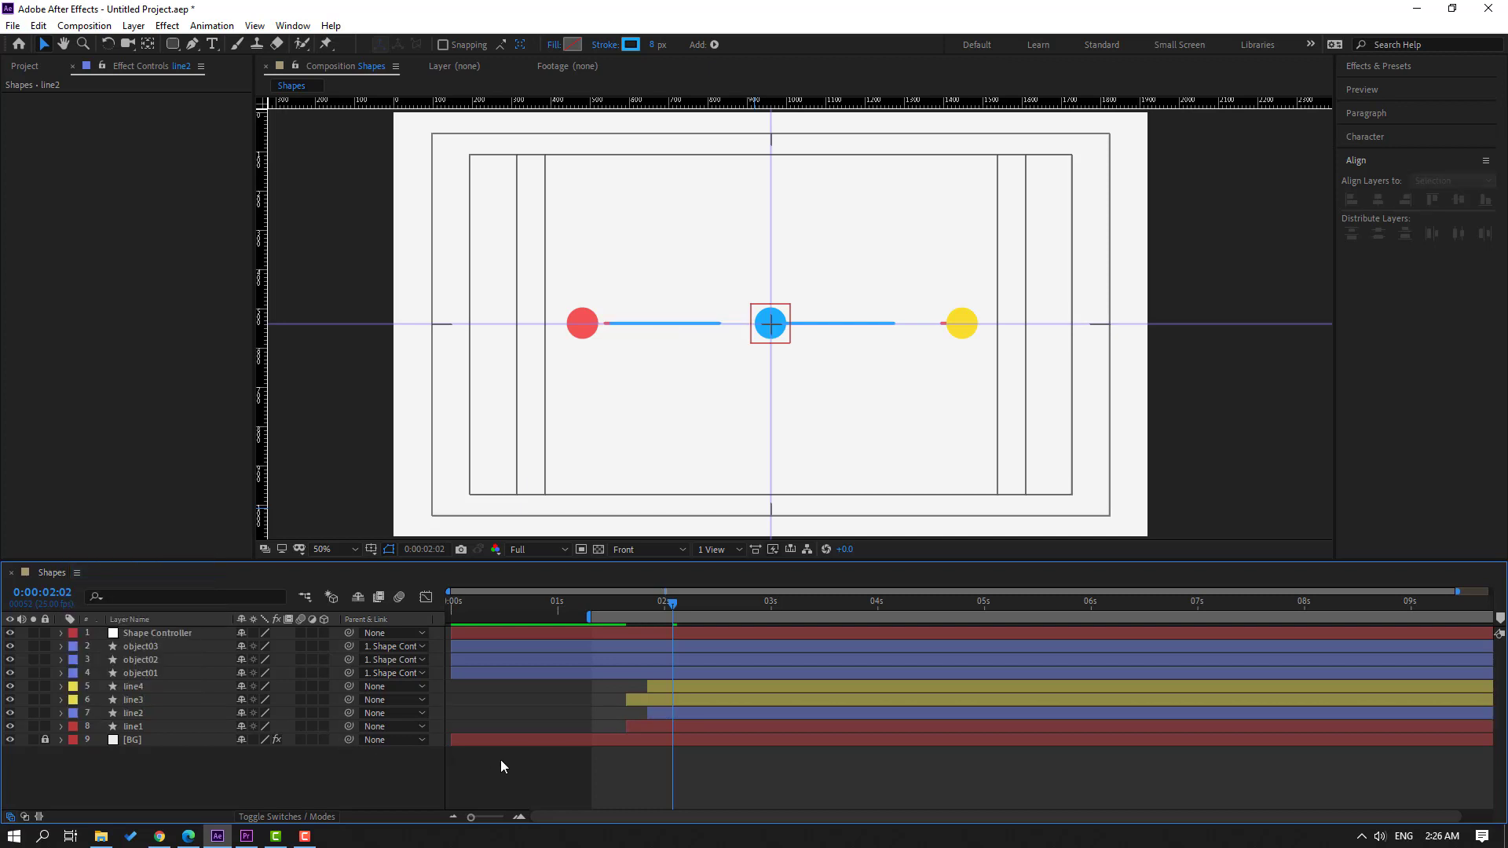
- Recolour line3's stroke to yellow F6E735, starting from the yellow circle's sampled colour, and preview the animation
{"action": "left_click_drag", "start_coordinate": [626, 601], "coordinate": [668, 601]}
{"action": "scroll", "coordinate": [906, 388], "scroll_direction": "up", "scroll_amount": 4}
{"action": "left_click_drag", "start_coordinate": [1004, 420], "coordinate": [815, 412]}
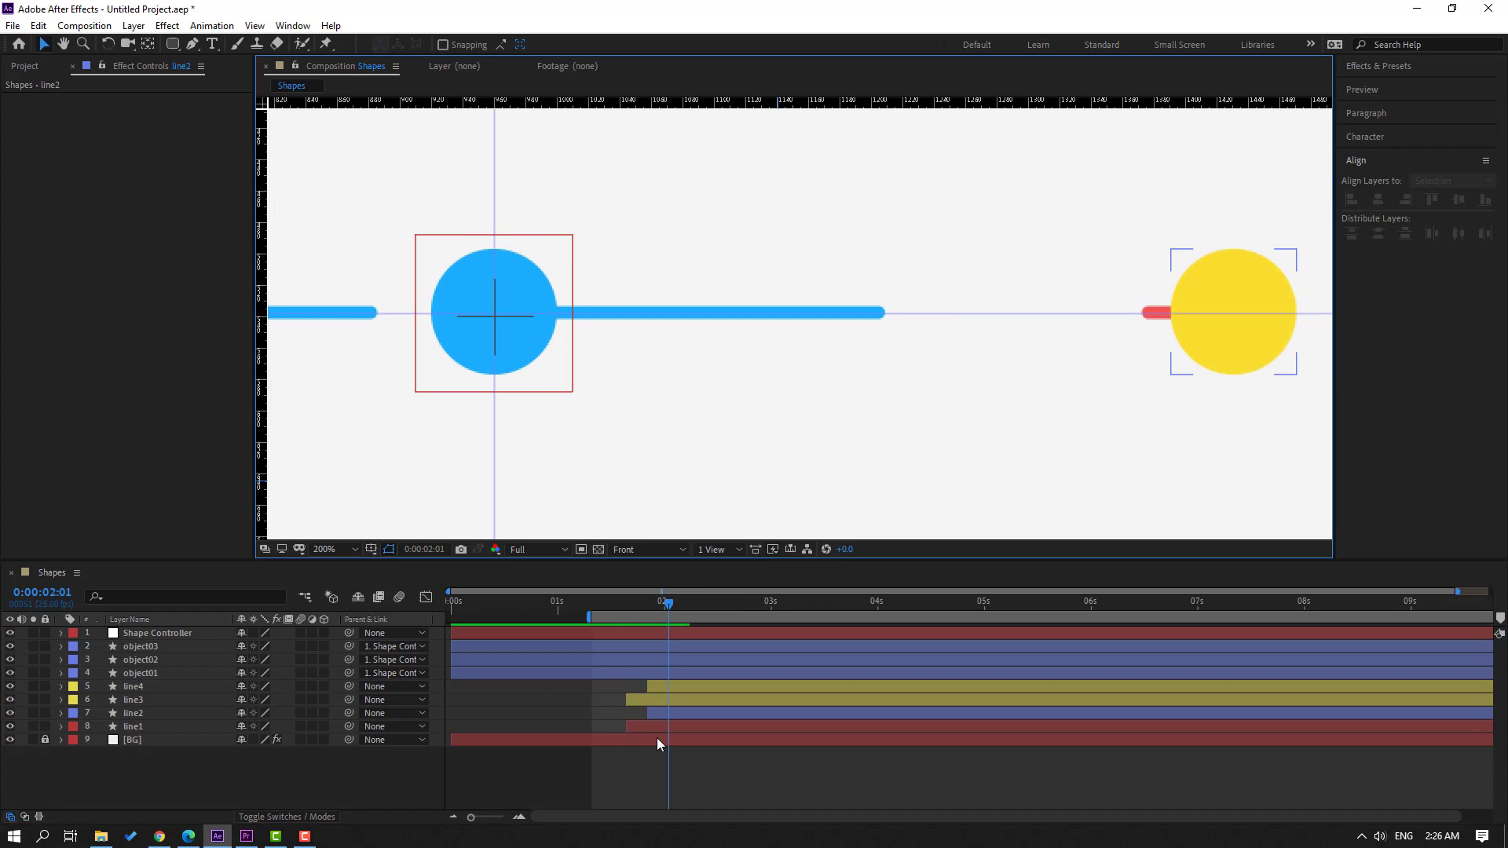
{"action": "left_click", "coordinate": [668, 697]}
{"action": "mouse_move", "coordinate": [675, 602]}
{"action": "left_mouse_down"}
{"action": "mouse_move", "coordinate": [711, 602]}
{"action": "mouse_move", "coordinate": [659, 602]}
{"action": "left_mouse_up"}
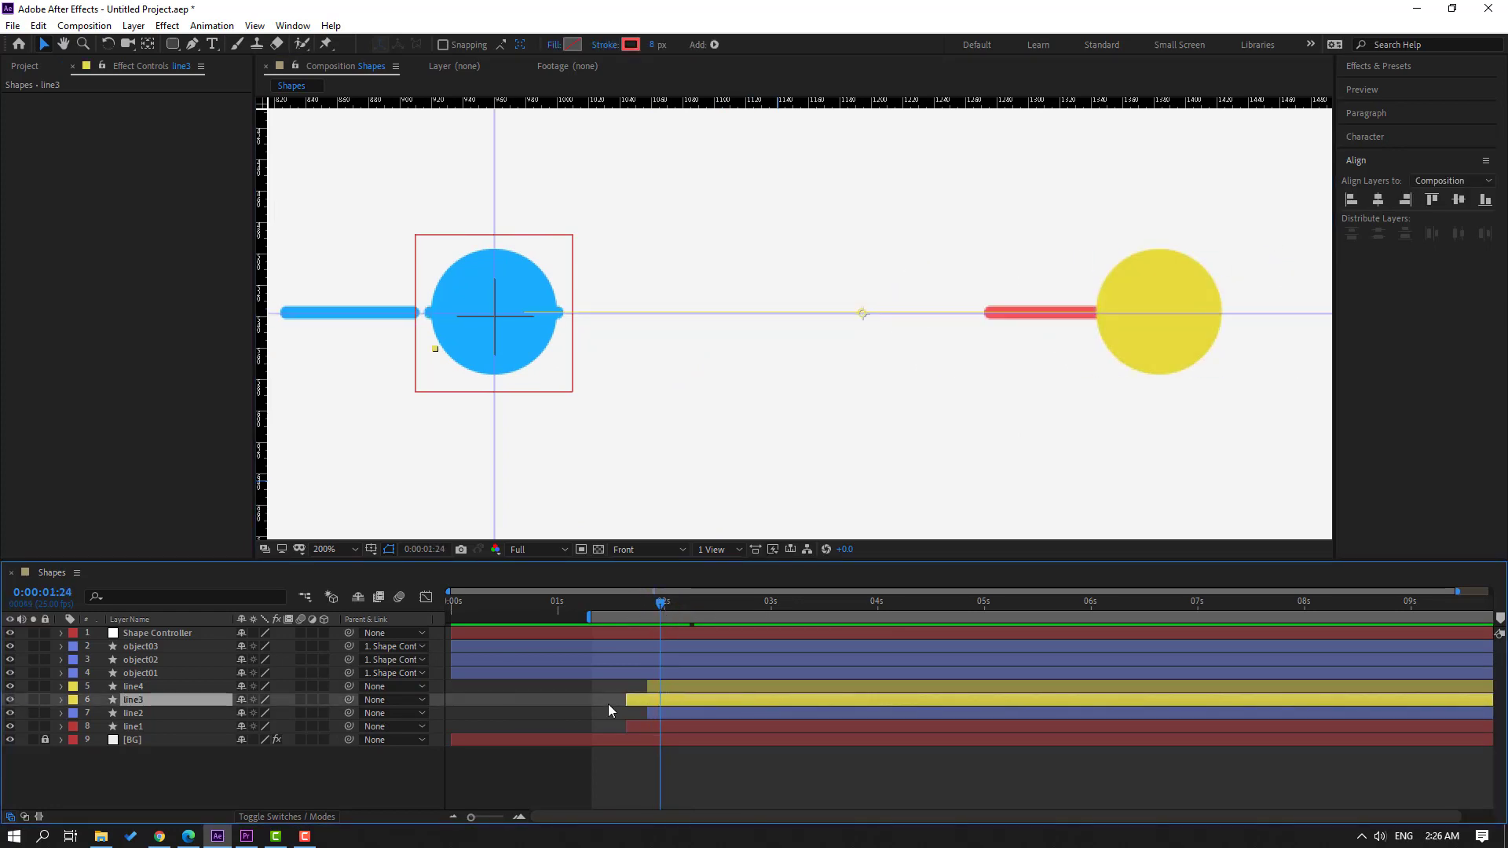
{"action": "left_click", "coordinate": [630, 45]}
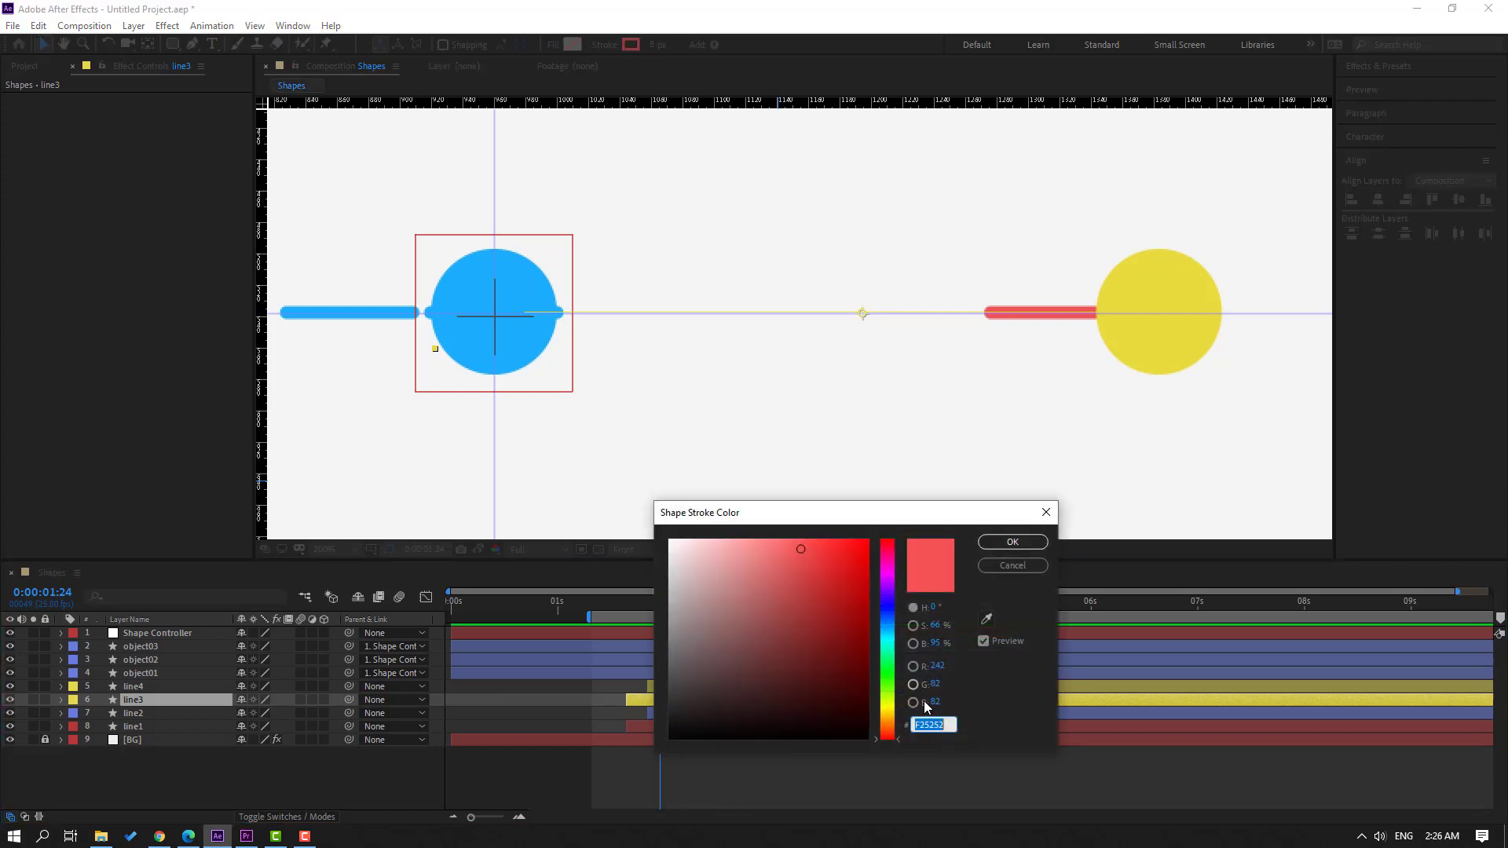
{"action": "left_click", "coordinate": [987, 619]}
{"action": "left_click", "coordinate": [1165, 265]}
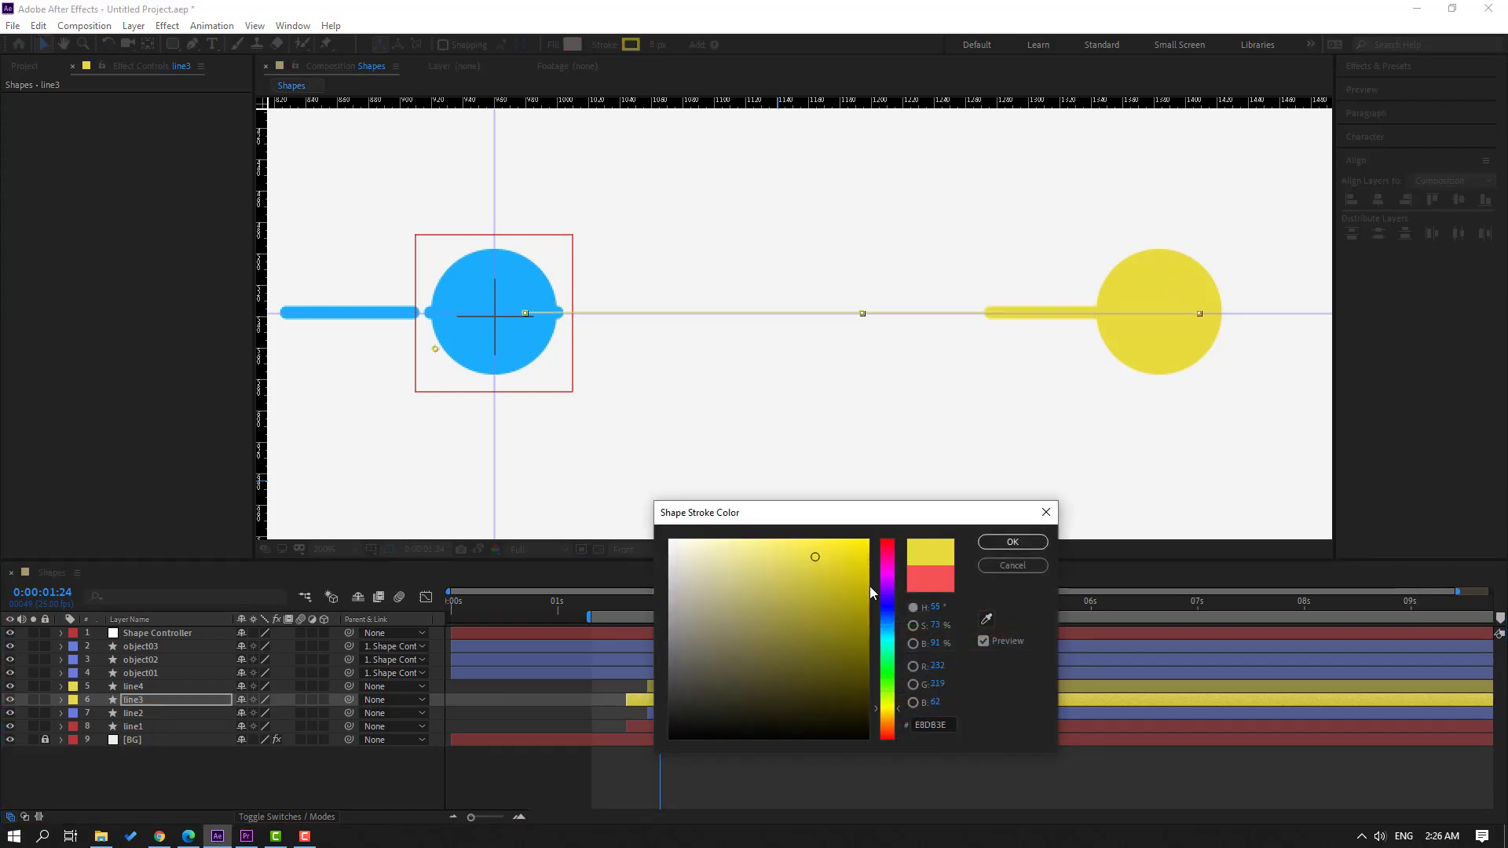
{"action": "left_click_drag", "start_coordinate": [826, 556], "coordinate": [826, 546]}
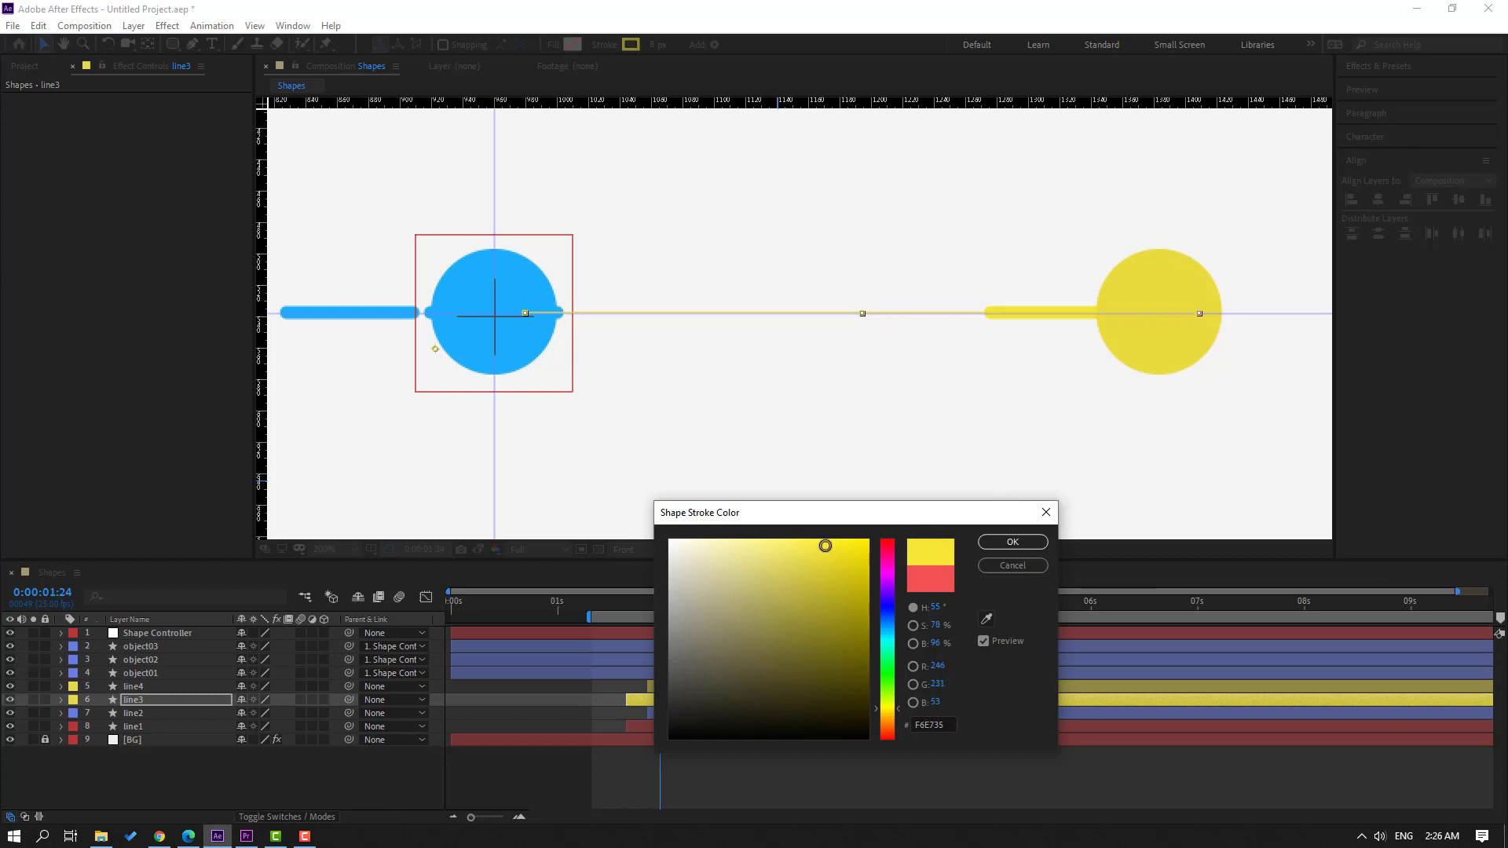
{"action": "left_click", "coordinate": [1009, 541]}
{"action": "scroll", "coordinate": [868, 370], "scroll_direction": "down", "scroll_amount": 3}
{"action": "key", "text": "space"}
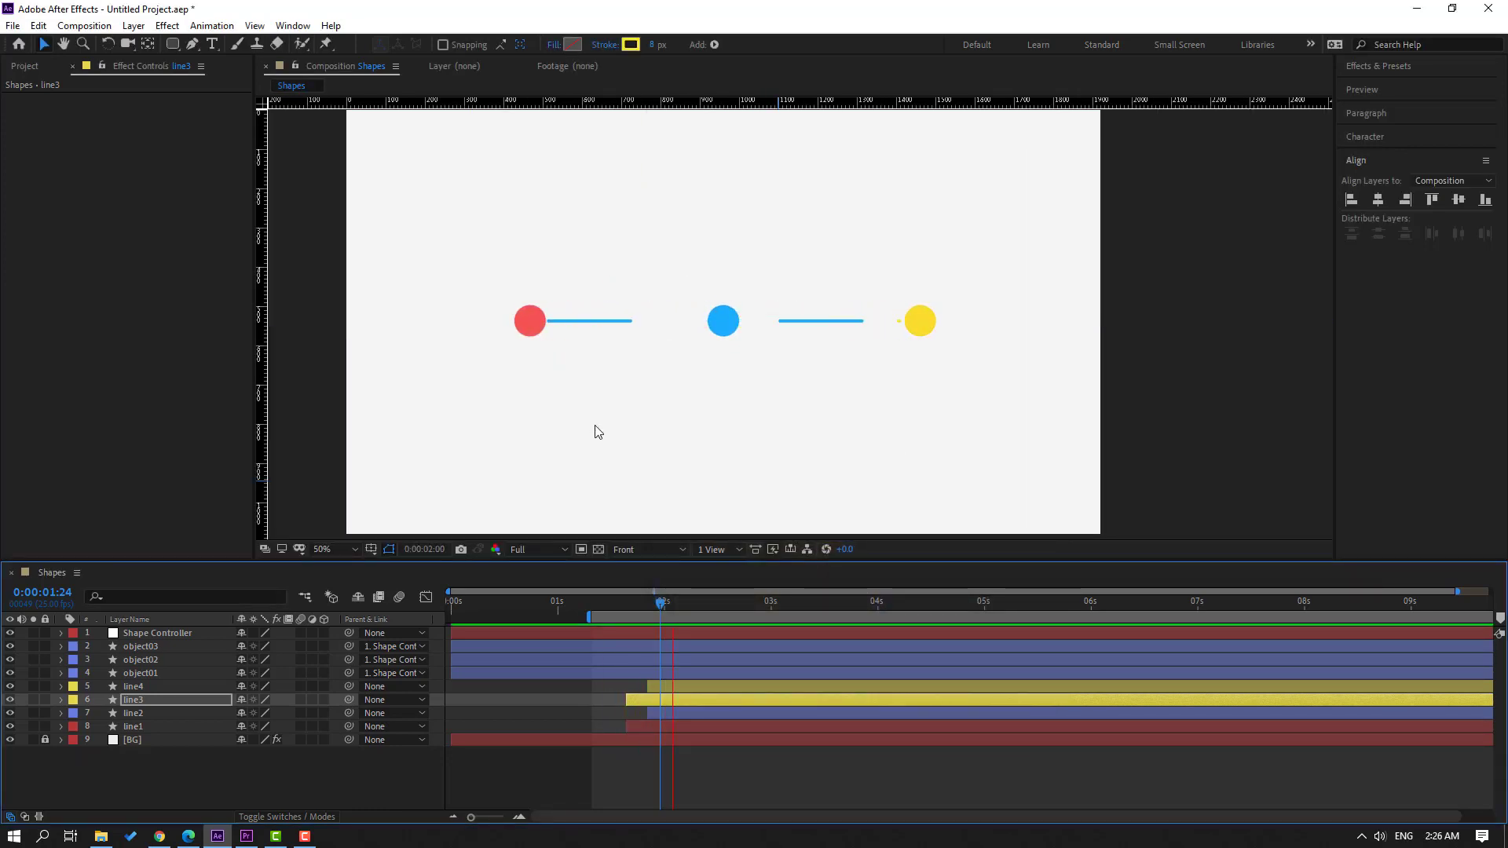
{"action": "scroll", "coordinate": [498, 451], "scroll_direction": "down", "scroll_amount": 2}
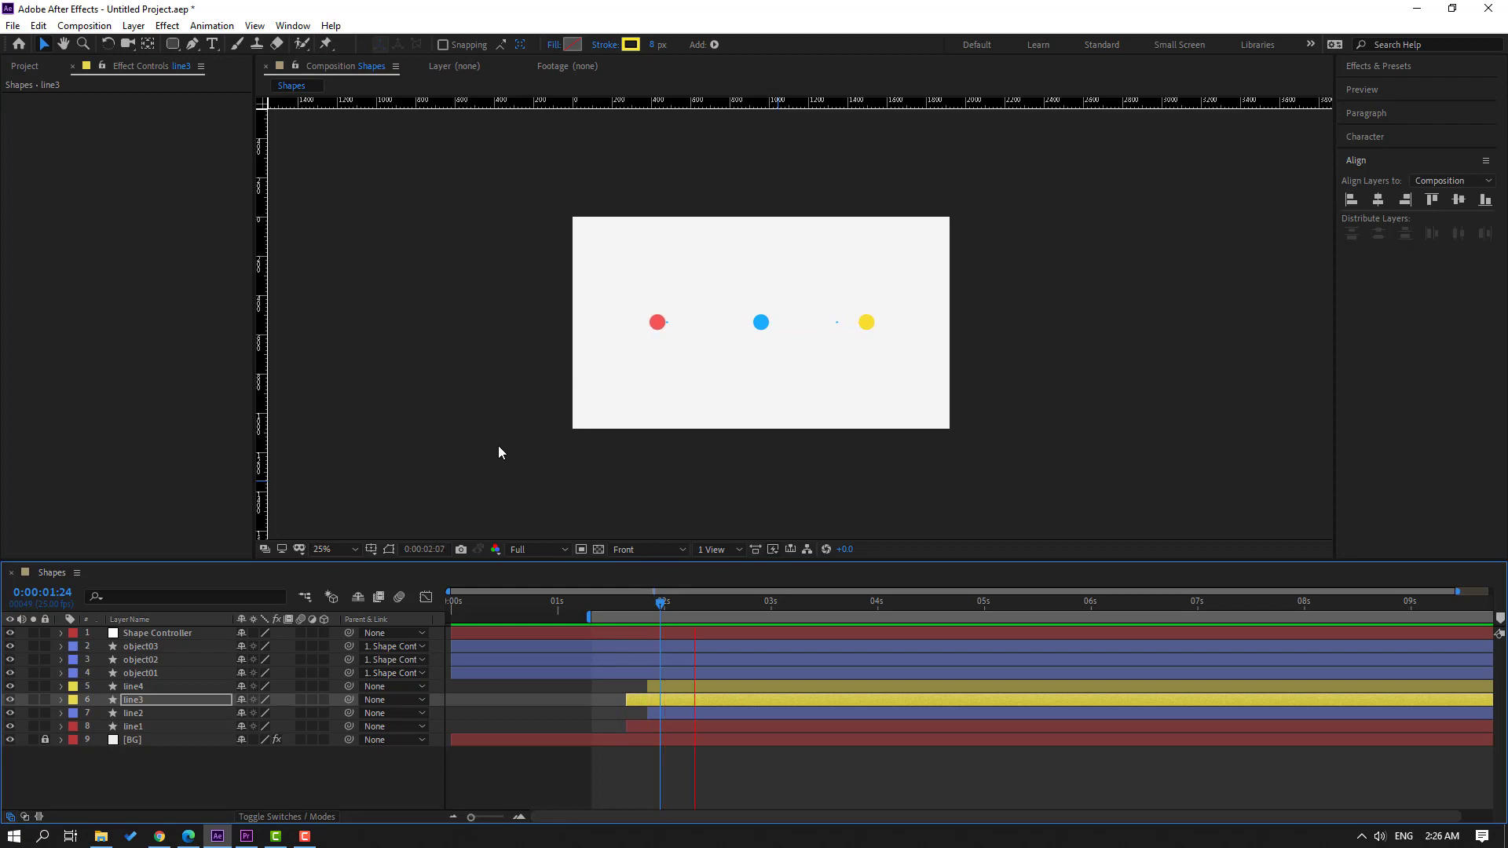
{"action": "scroll", "coordinate": [497, 445], "scroll_direction": "up", "scroll_amount": 2}
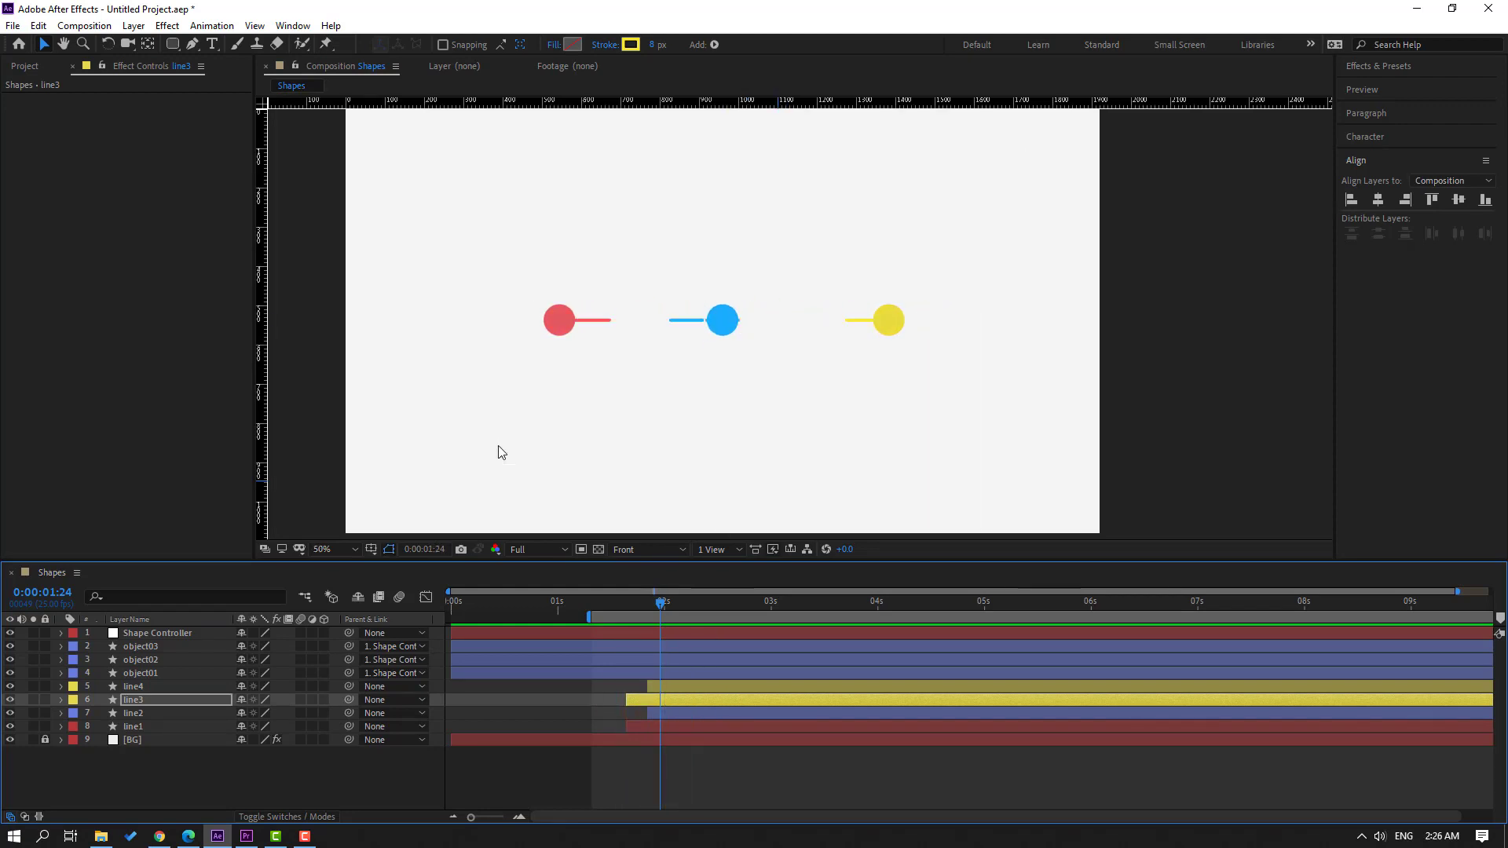
{"action": "key", "text": "space"}
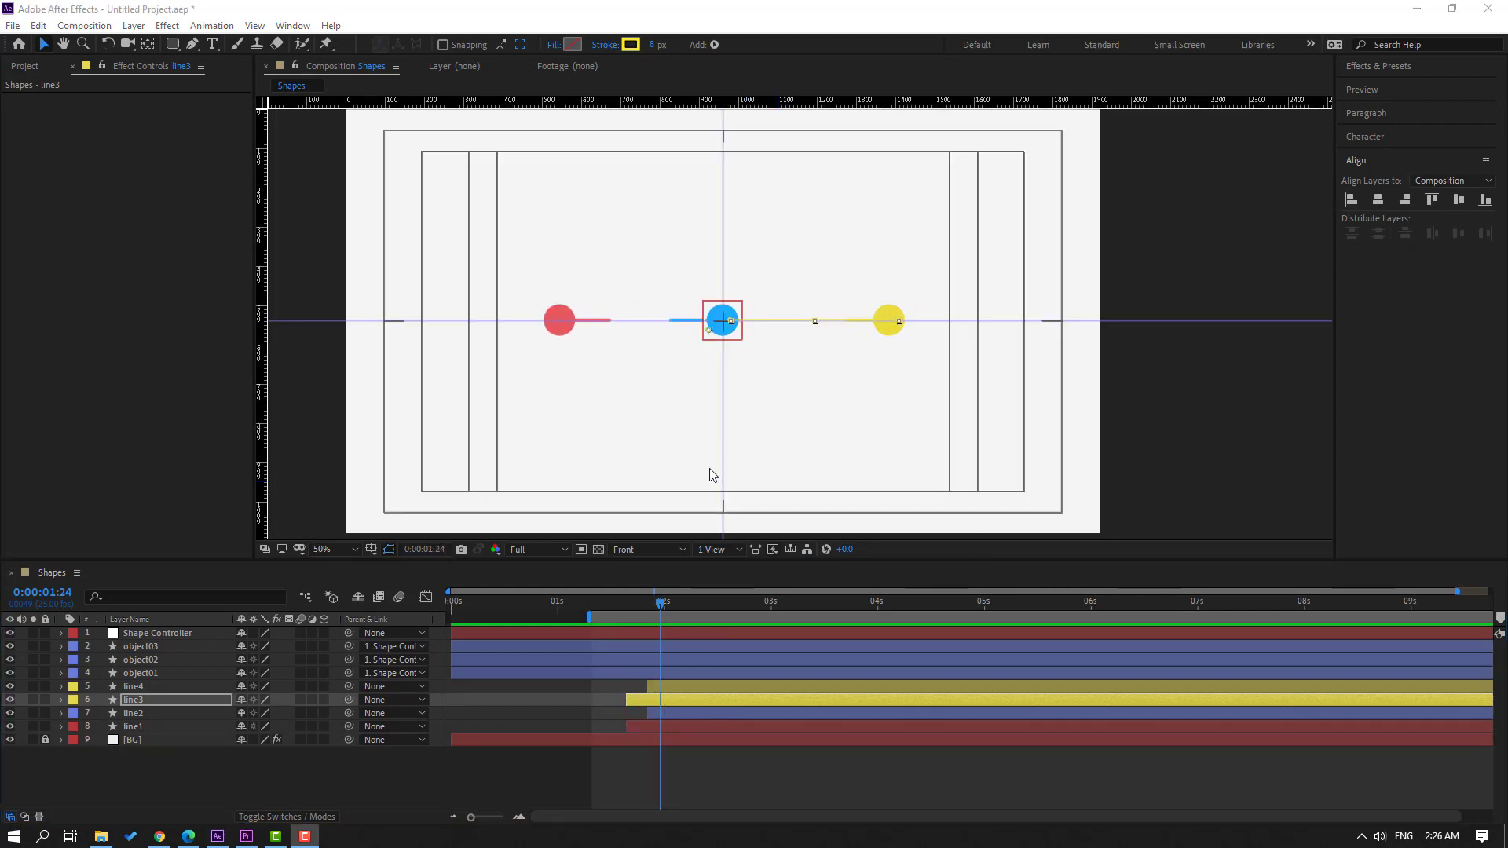
- Mark all four line layers as shy and hide shy layers from the timeline
{"action": "mouse_move", "coordinate": [677, 598]}
{"action": "left_mouse_down"}
{"action": "mouse_move", "coordinate": [650, 607]}
{"action": "mouse_move", "coordinate": [672, 605]}
{"action": "left_mouse_up"}
{"action": "left_click", "coordinate": [176, 751]}
{"action": "left_click", "coordinate": [126, 724]}
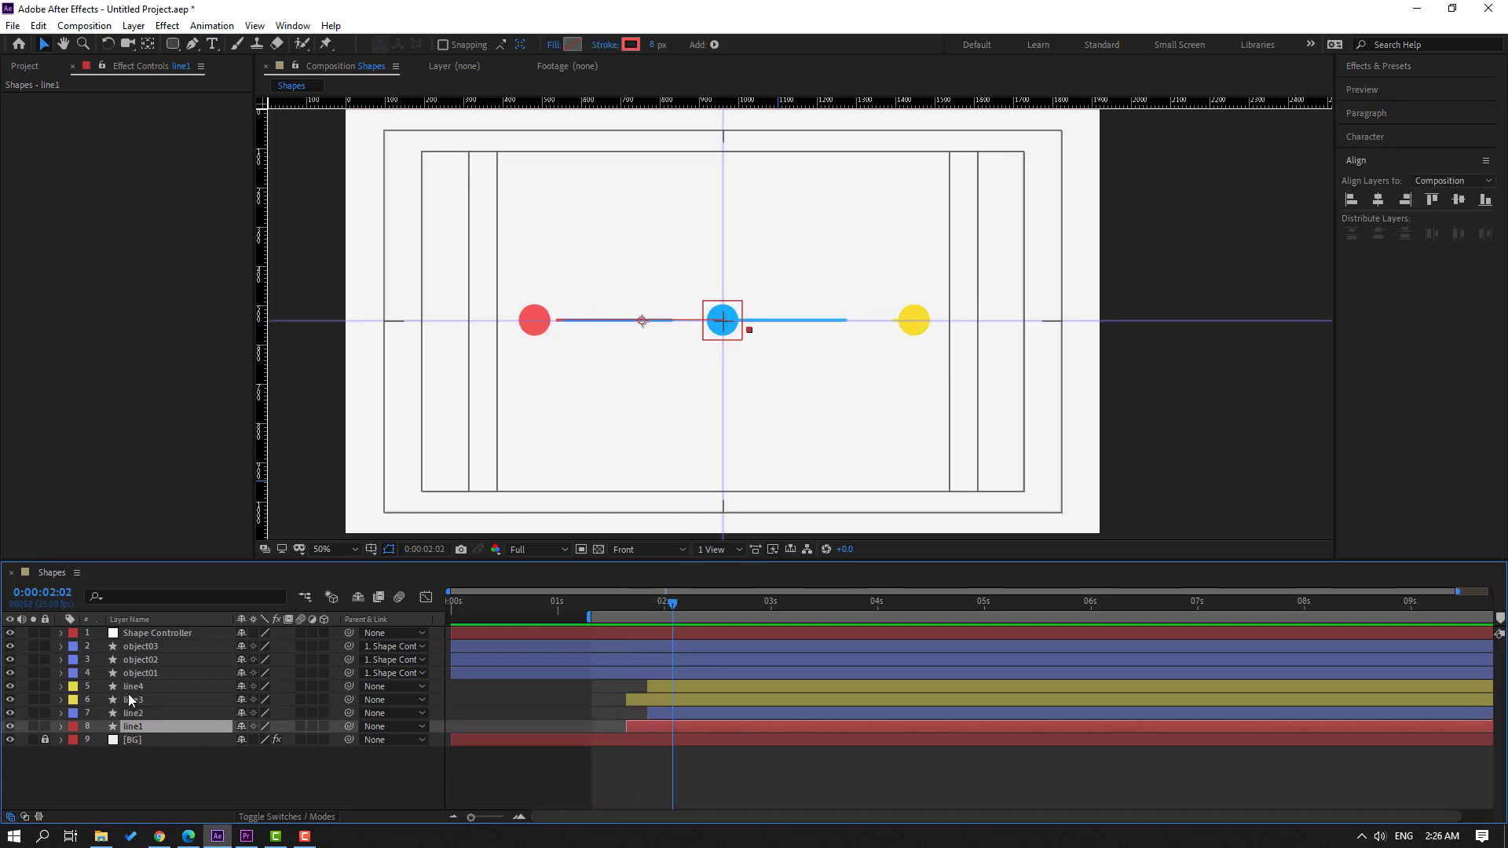
{"action": "left_click", "coordinate": [111, 698], "text": "shift"}
{"action": "left_click", "coordinate": [136, 688], "text": "shift"}
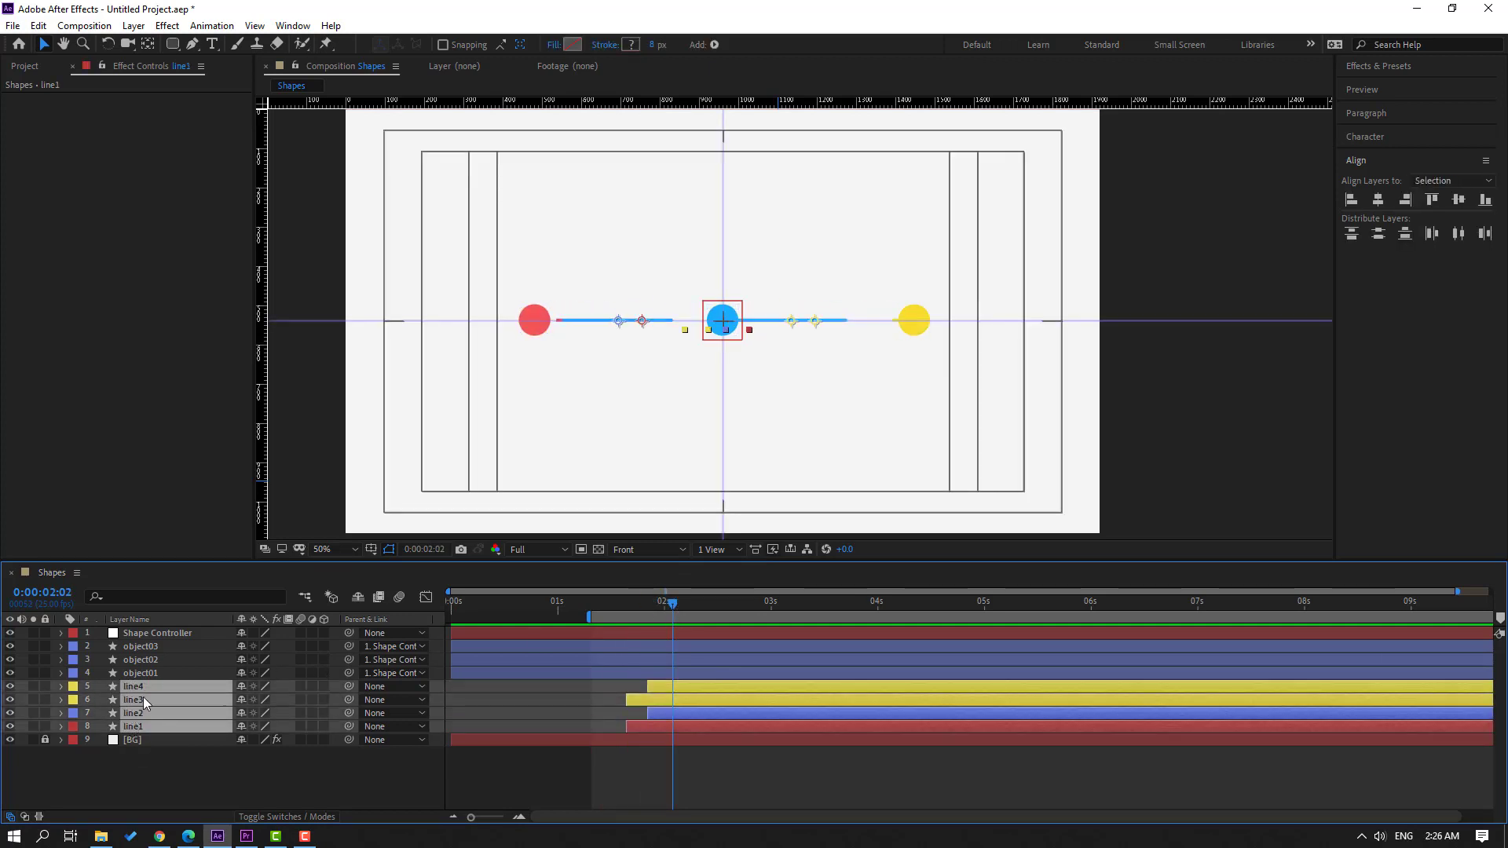
{"action": "left_click", "coordinate": [243, 689]}
{"action": "left_click", "coordinate": [357, 603]}
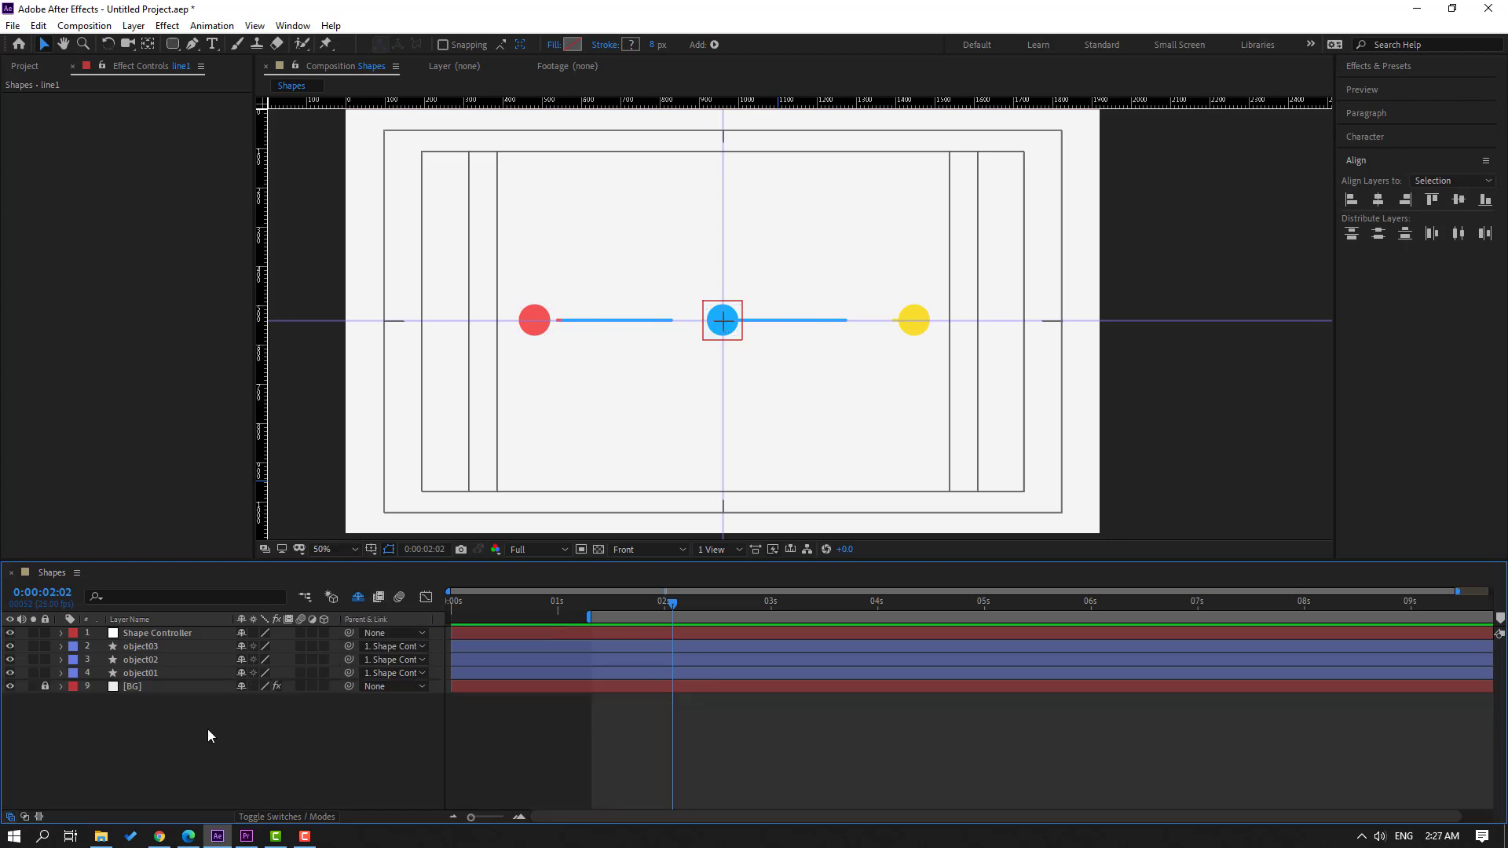
- Duplicate the object02 layer and delay the copy so that it starts at about 0:00:01:19
{"action": "left_click", "coordinate": [144, 660]}
{"action": "key", "text": "/"}
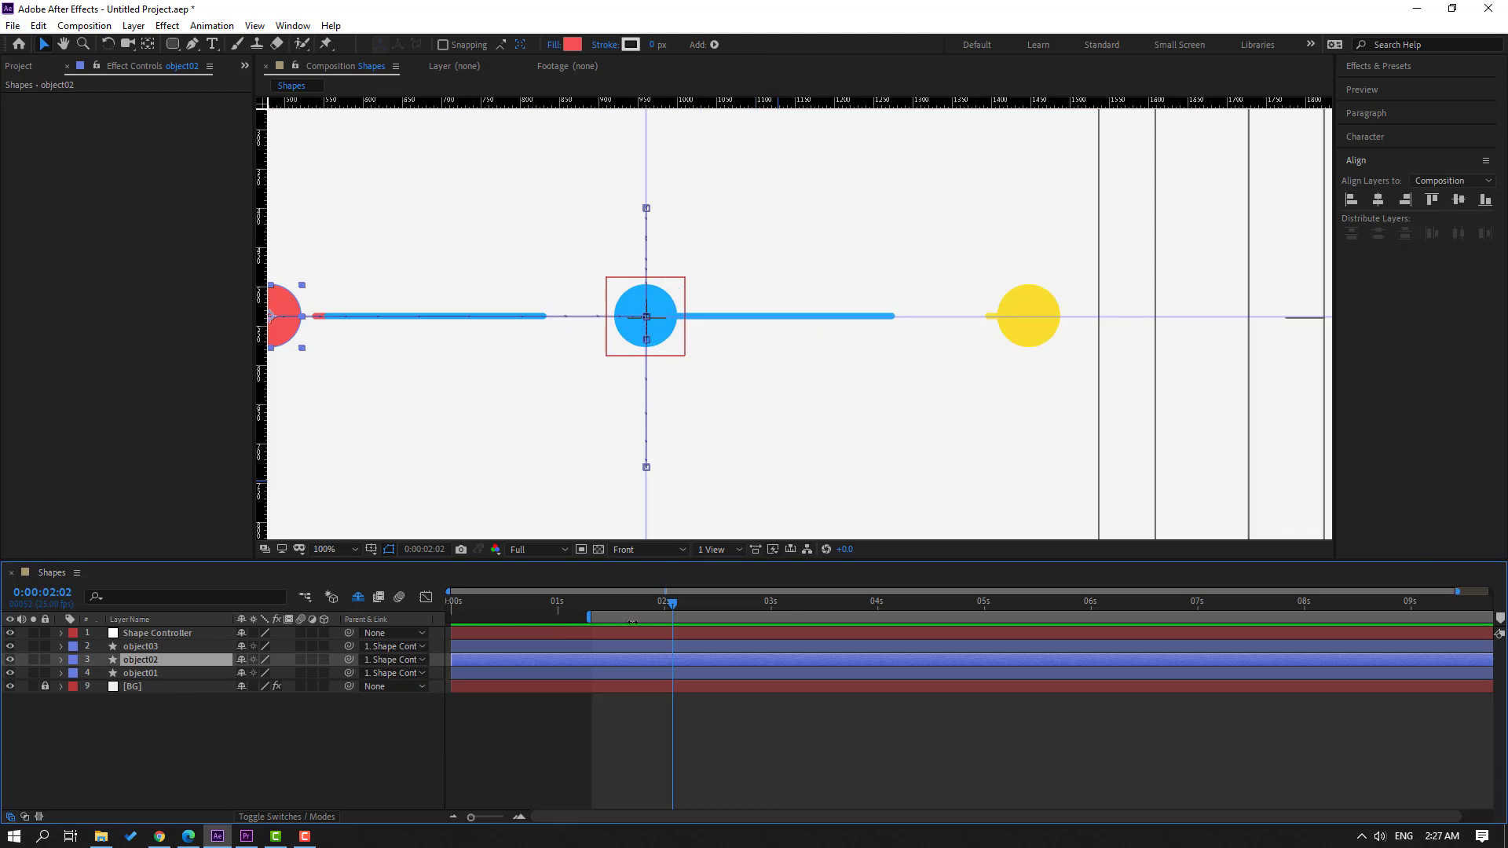
{"action": "key", "text": "u"}
{"action": "left_click_drag", "start_coordinate": [610, 607], "coordinate": [652, 609]}
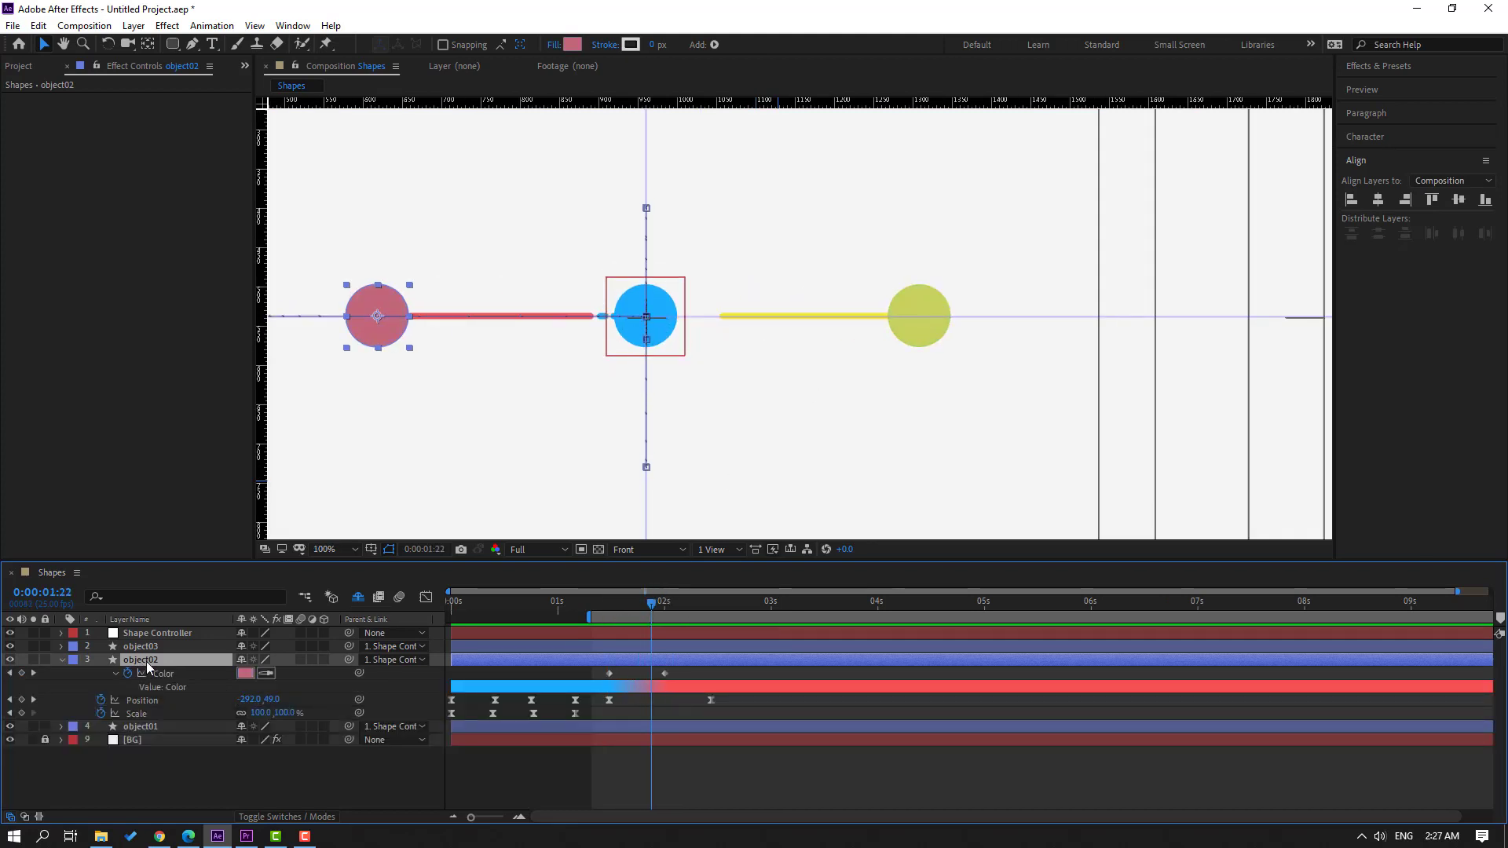
{"action": "key", "text": "ctrl+d"}
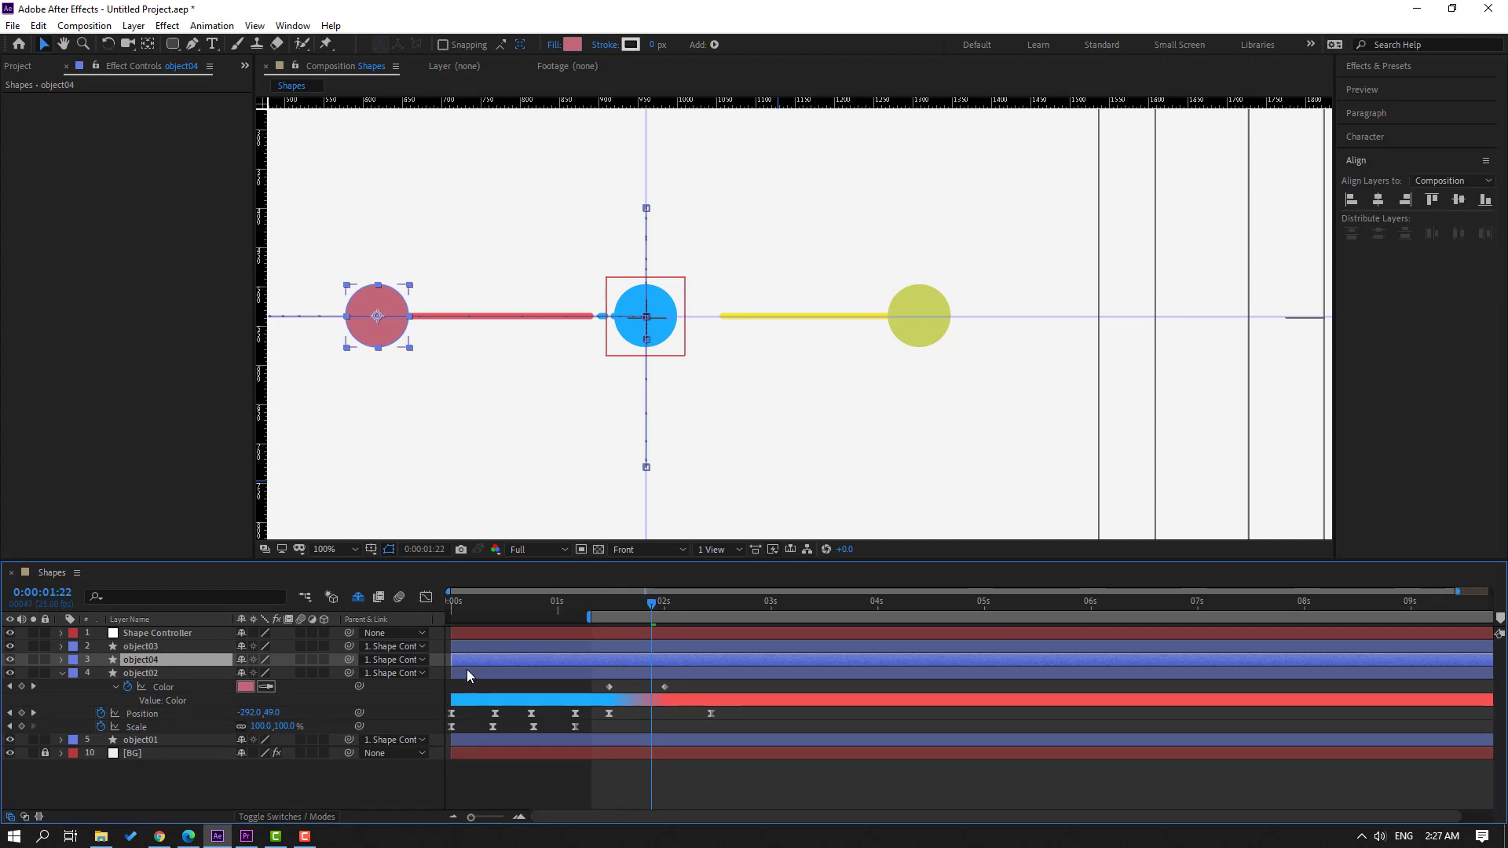
{"action": "left_click_drag", "start_coordinate": [446, 660], "coordinate": [669, 656]}
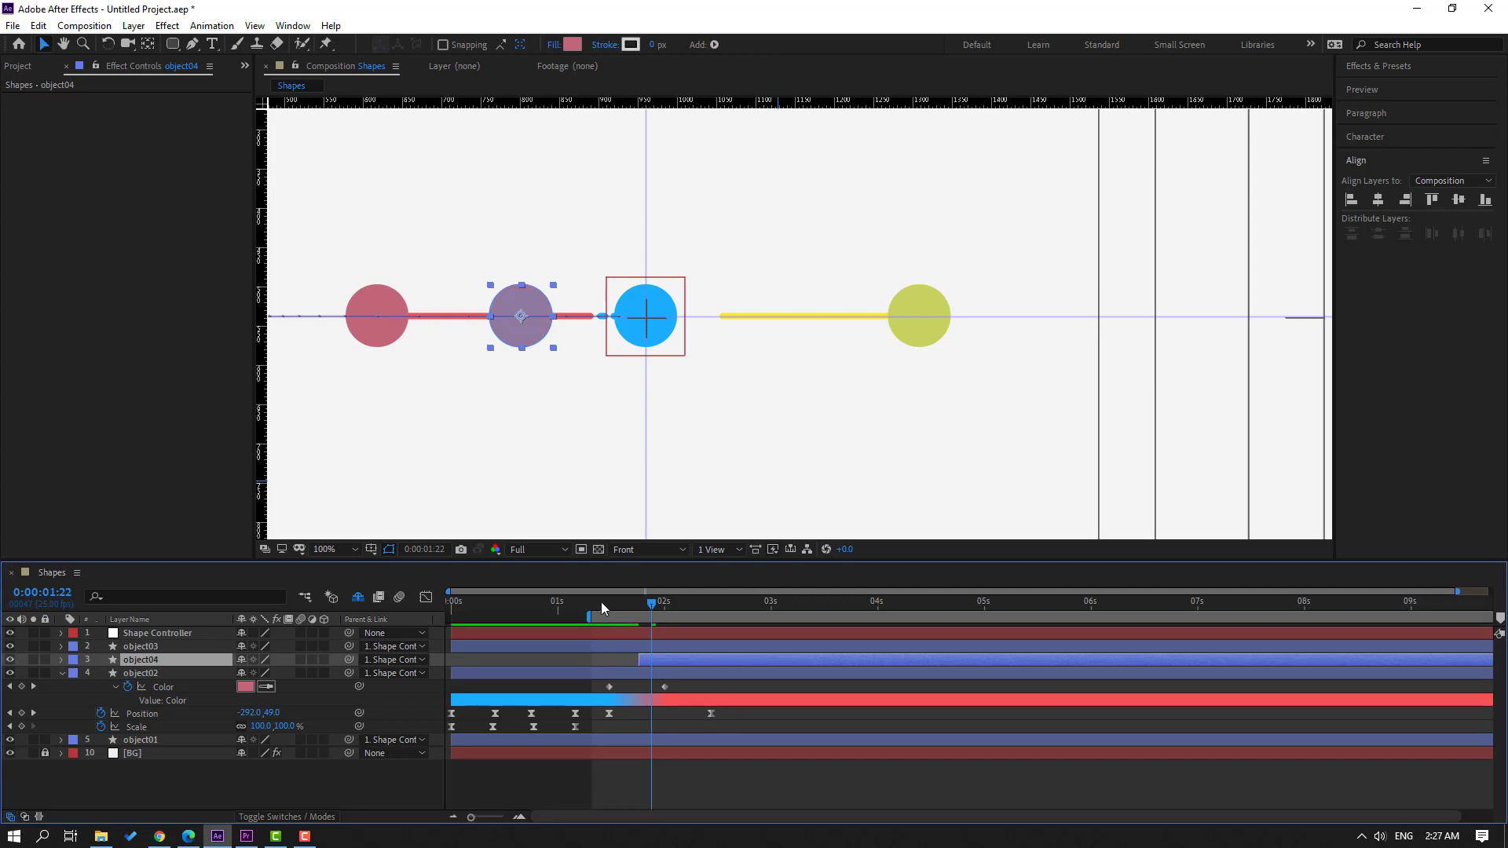
- Give object04 a constant 50% scale without scale keyframes, and preview the animation
{"action": "left_click_drag", "start_coordinate": [601, 602], "coordinate": [677, 601]}
{"action": "left_click_drag", "start_coordinate": [471, 453], "coordinate": [672, 445]}
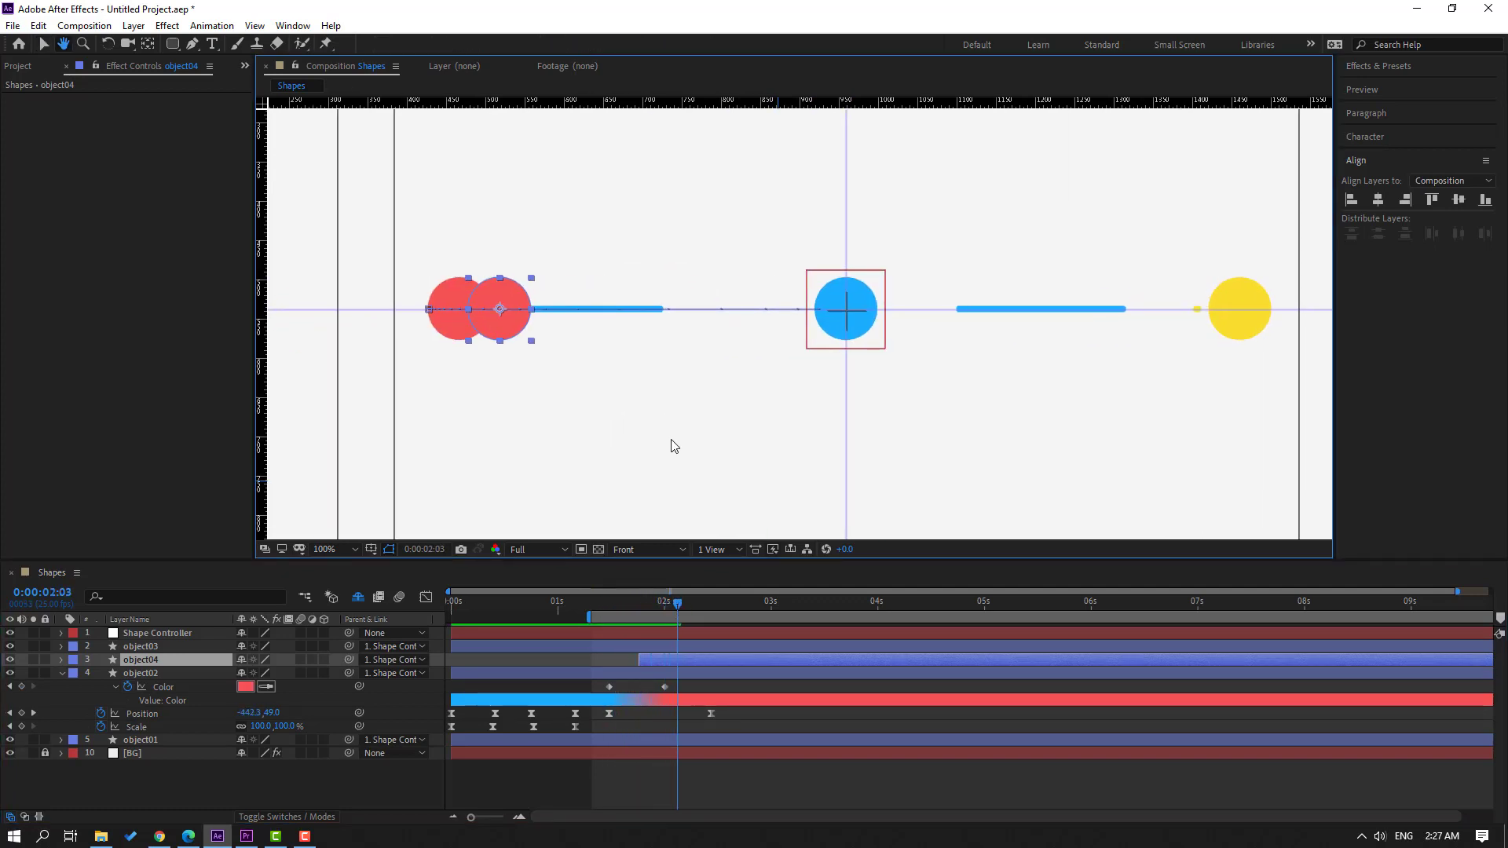
{"action": "key", "text": "s"}
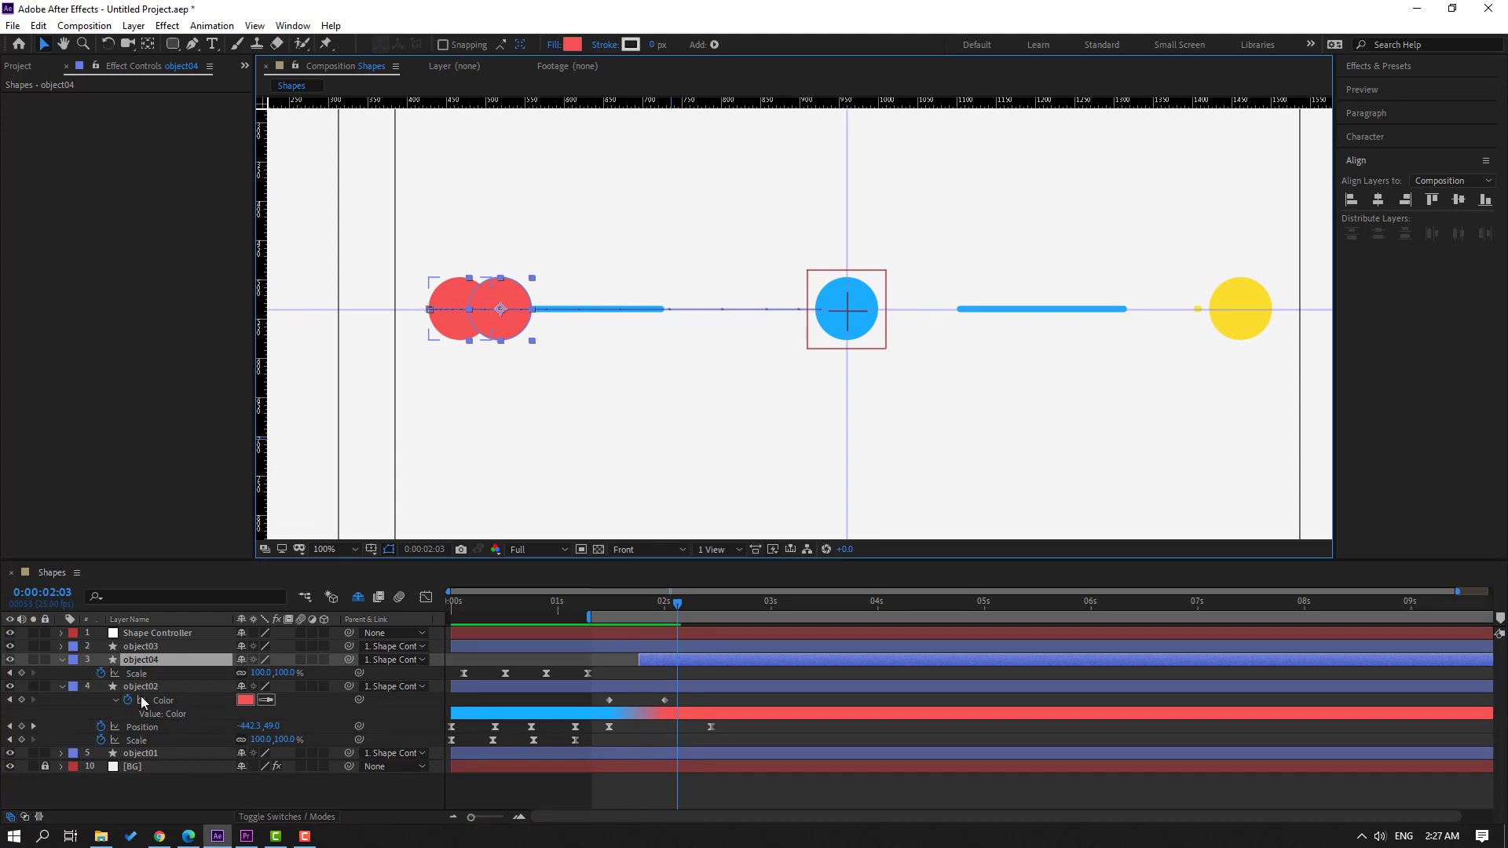
{"action": "left_click", "coordinate": [99, 673]}
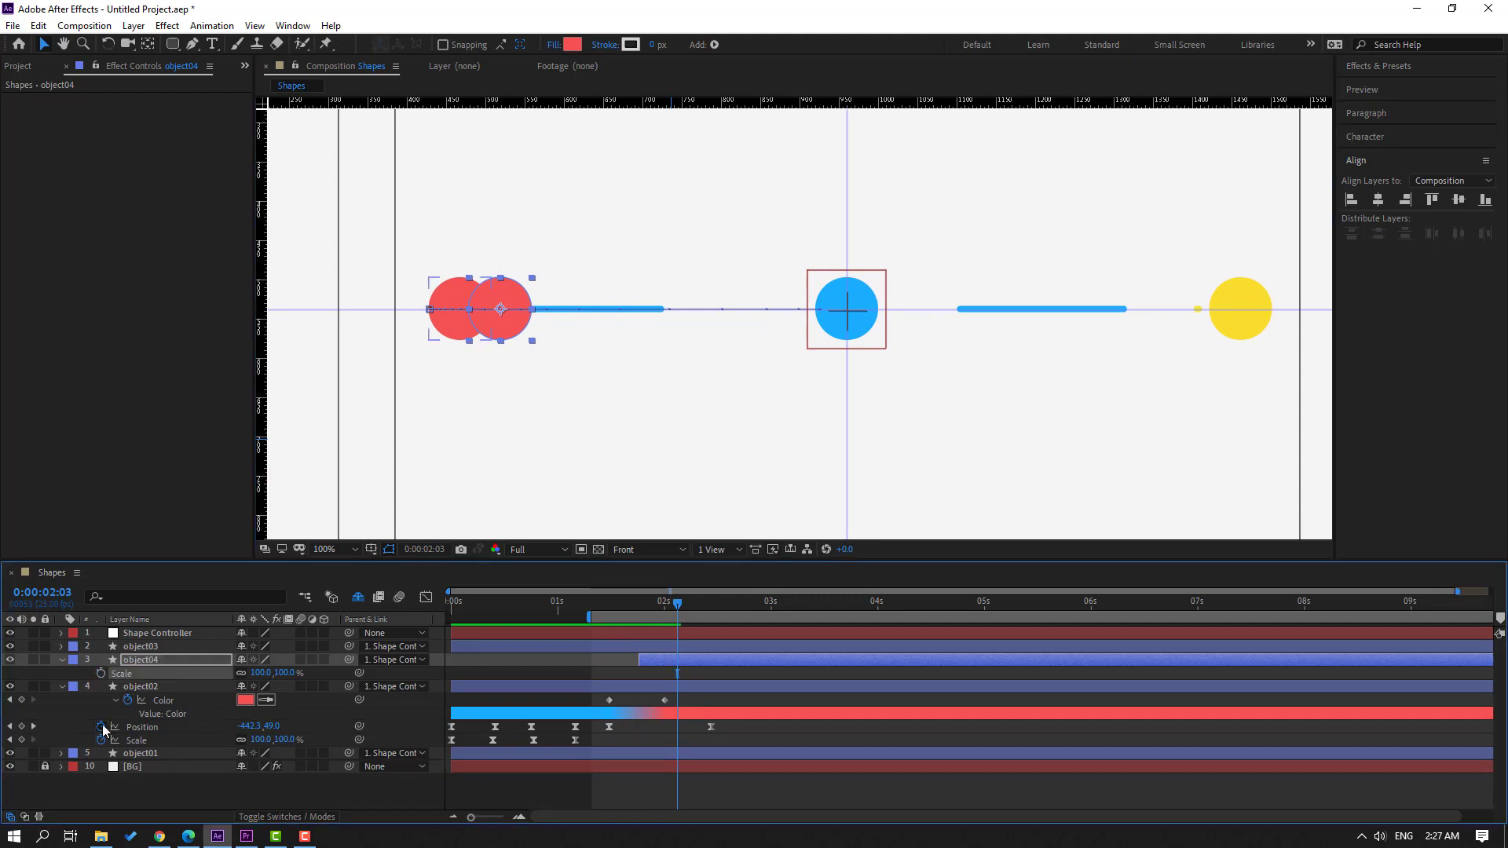
{"action": "left_click_drag", "start_coordinate": [656, 604], "coordinate": [639, 605]}
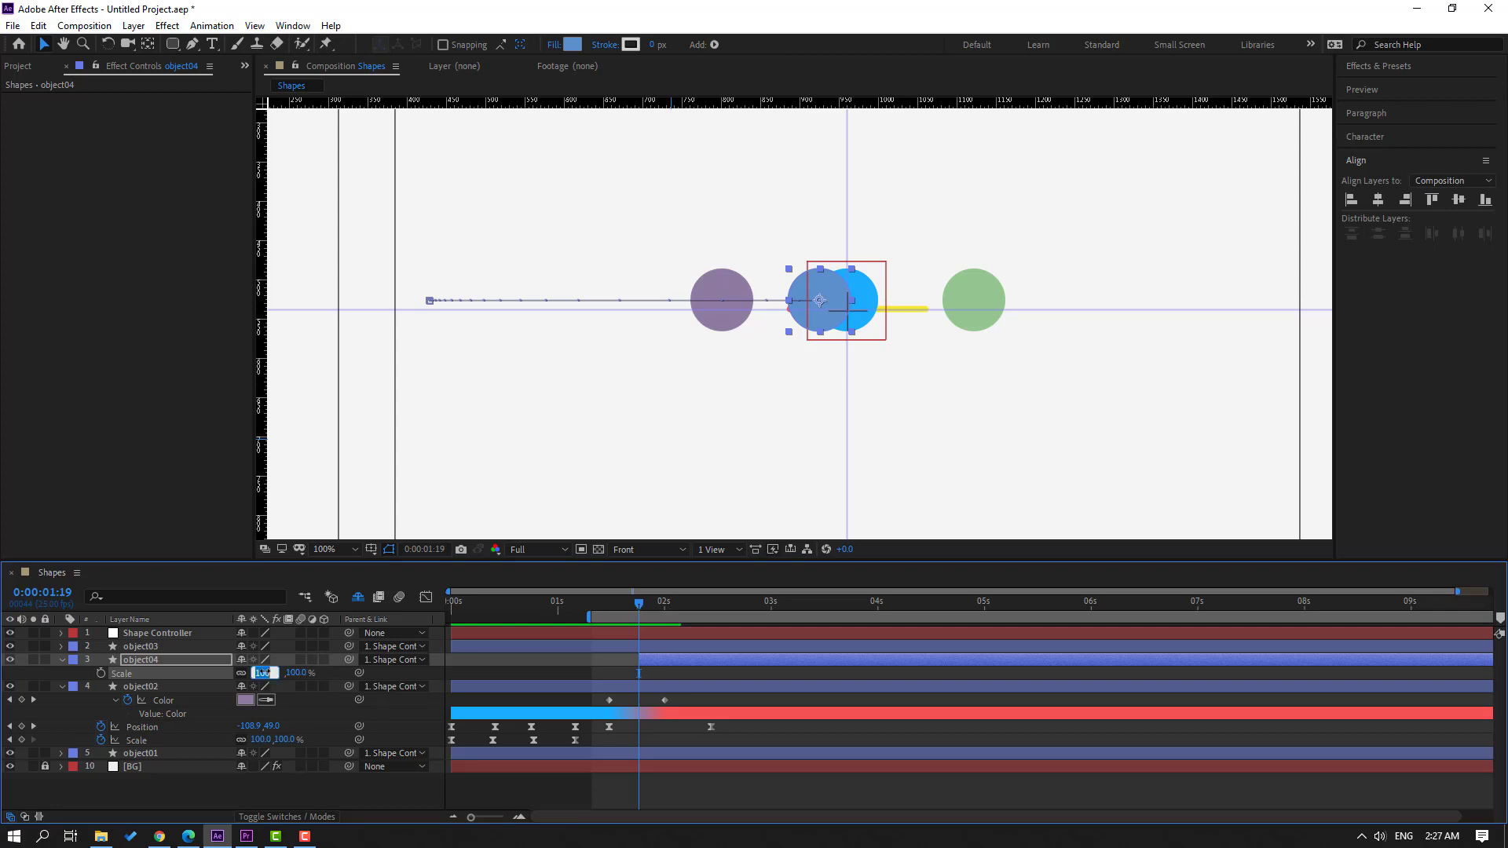
{"action": "key", "text": "Return"}
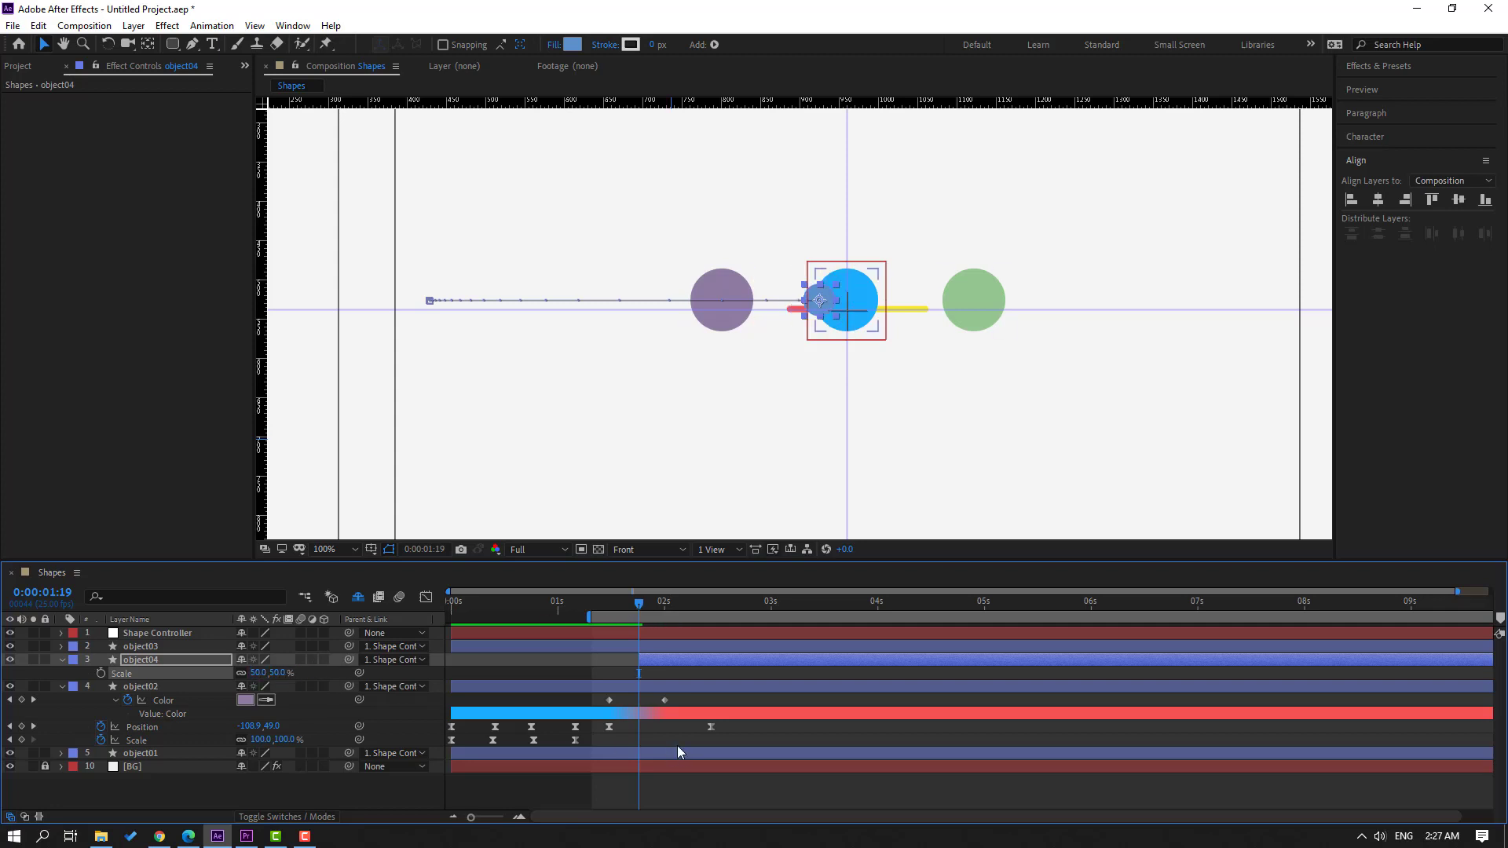
{"action": "left_click", "coordinate": [677, 789]}
{"action": "key", "text": "space"}
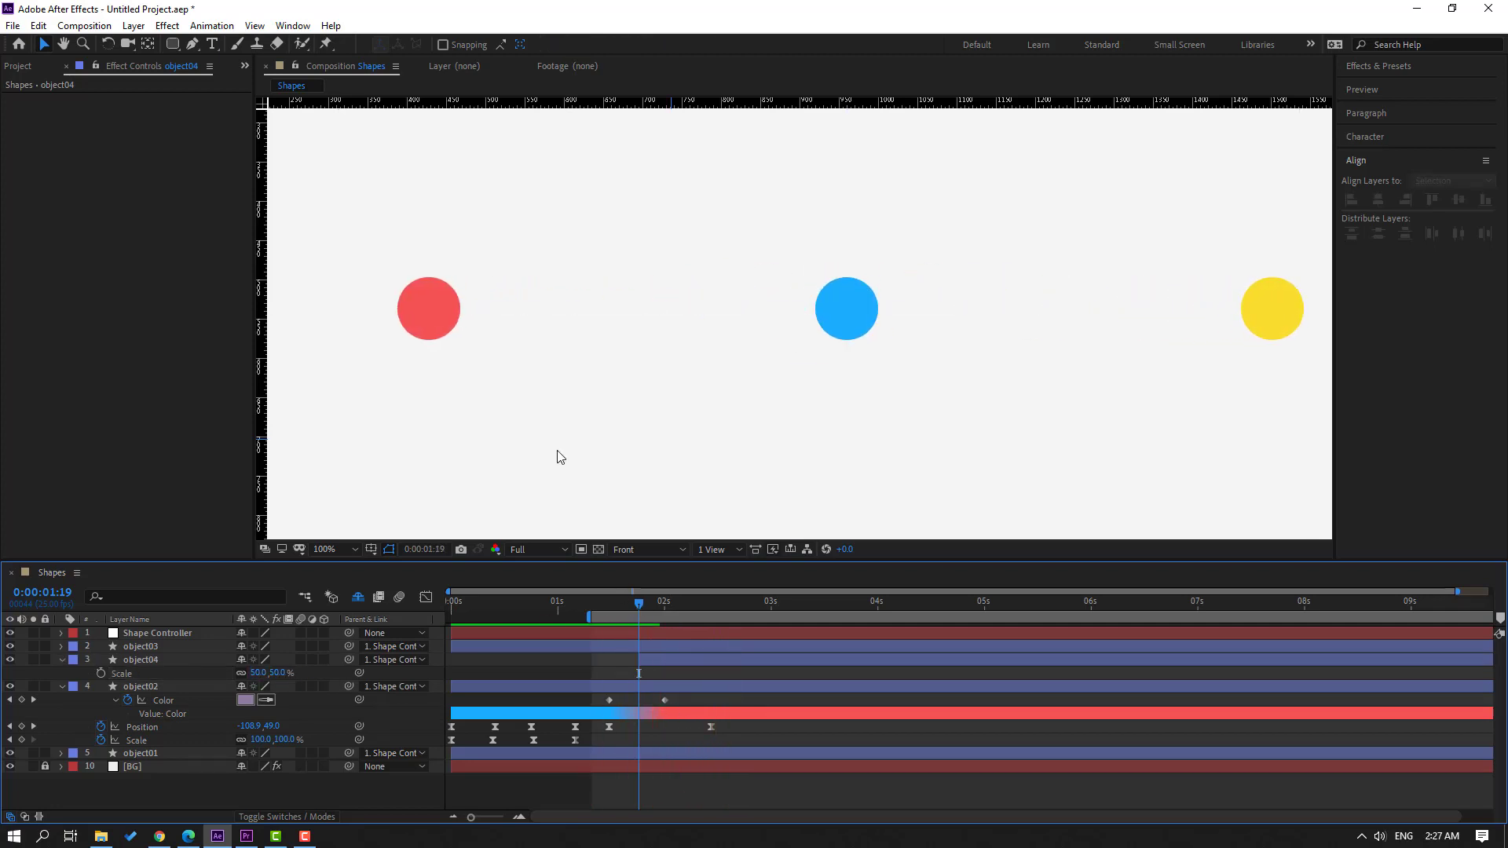
{"action": "key", "text": "space"}
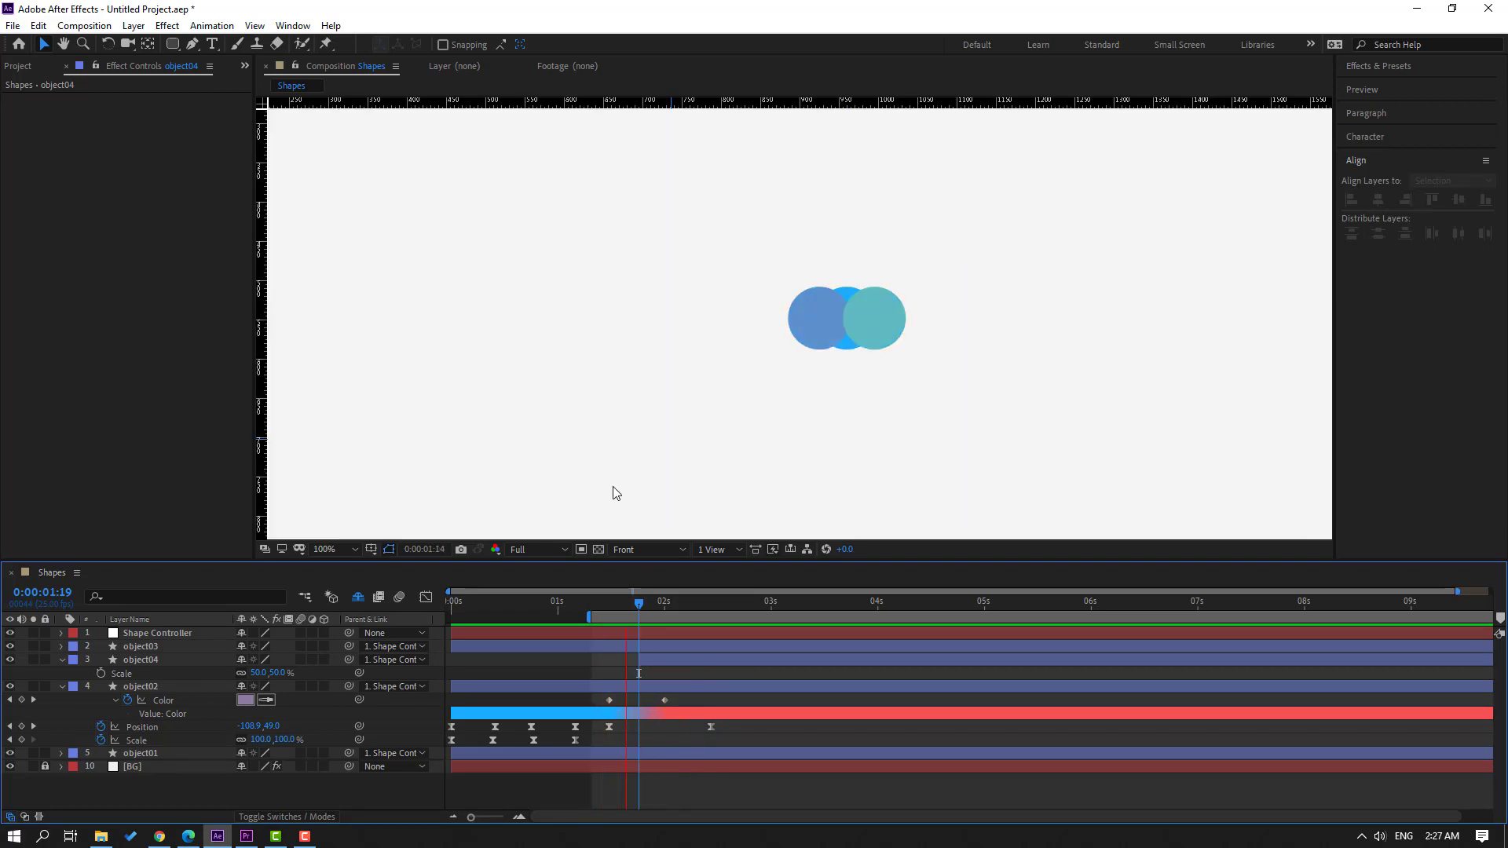
- Duplicate the object04 layer and delay the copy so that it starts at about 0:00:01:22
{"action": "left_click_drag", "start_coordinate": [623, 602], "coordinate": [651, 601]}
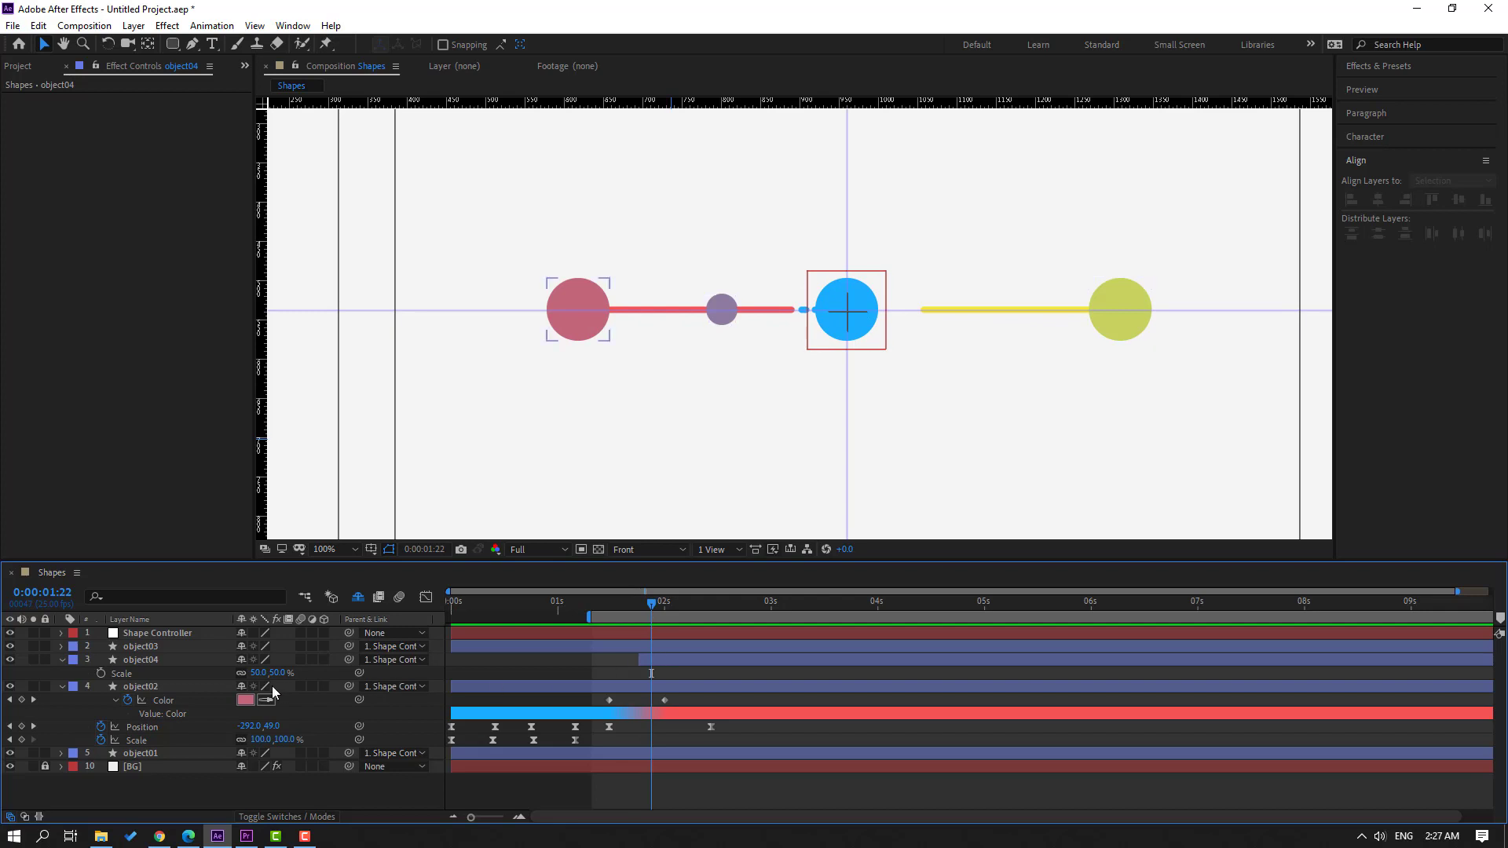
{"action": "left_click", "coordinate": [151, 661]}
{"action": "key", "text": "ctrl+d"}
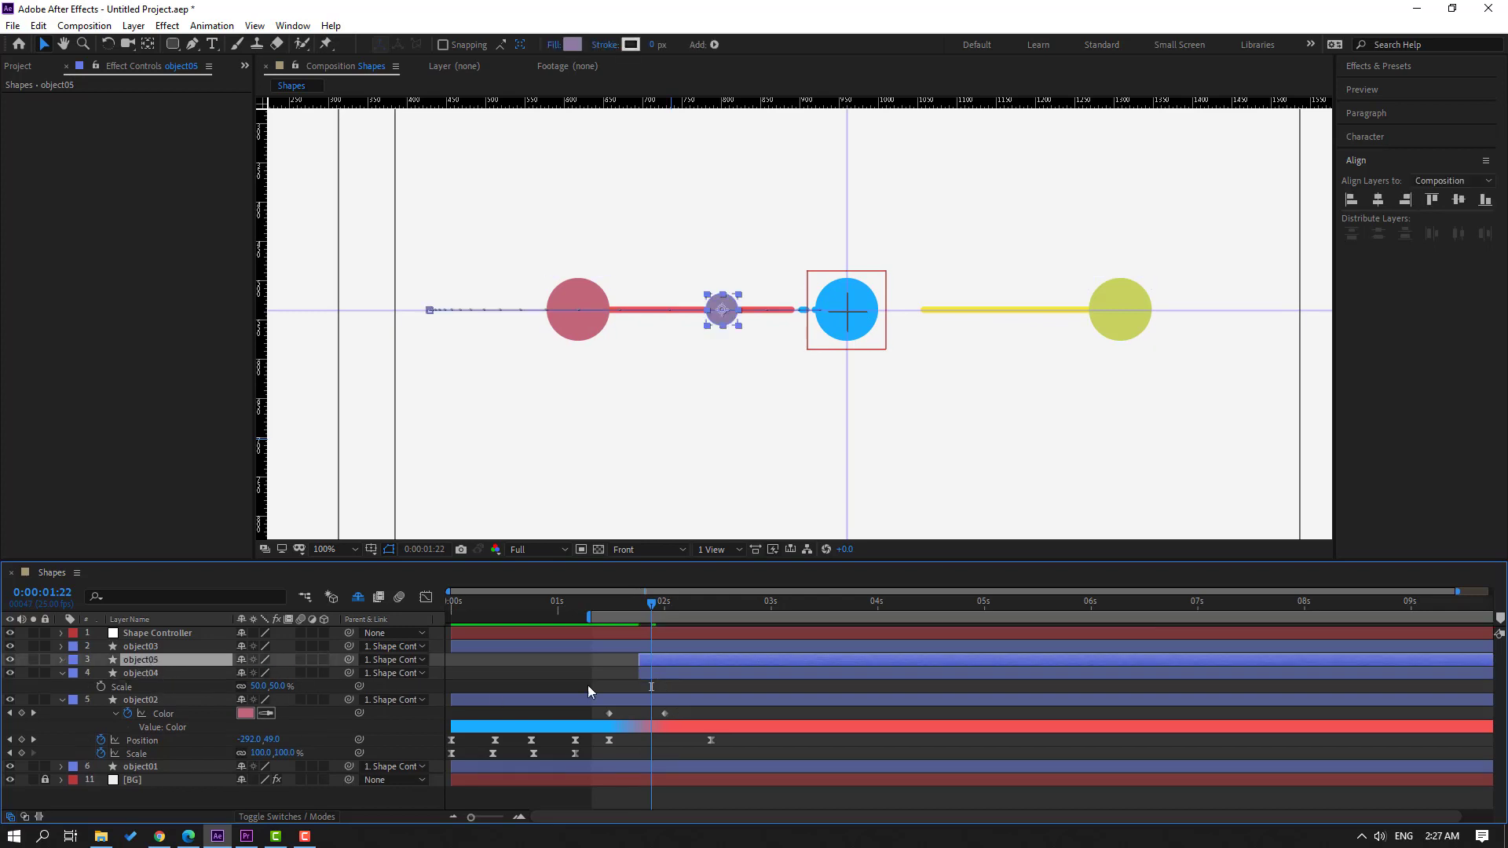
{"action": "left_click_drag", "start_coordinate": [666, 659], "coordinate": [679, 660]}
- Set object05's scale to 20%, preview the animation, and collapse the revealed layer properties
{"action": "key", "text": "s"}
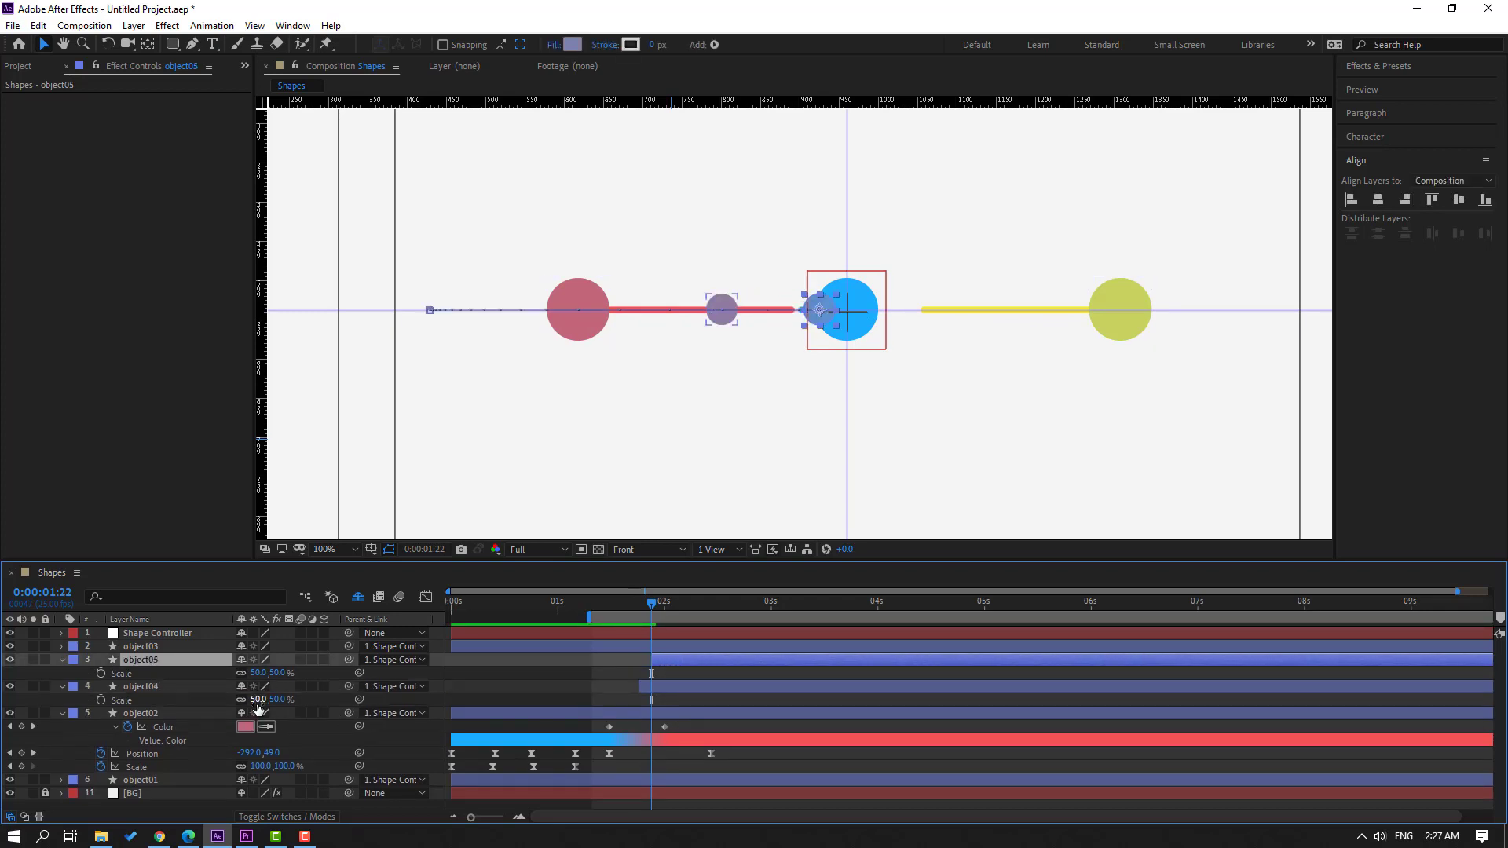
{"action": "left_click", "coordinate": [257, 674]}
{"action": "type", "text": "35"}
{"action": "key", "text": "Return"}
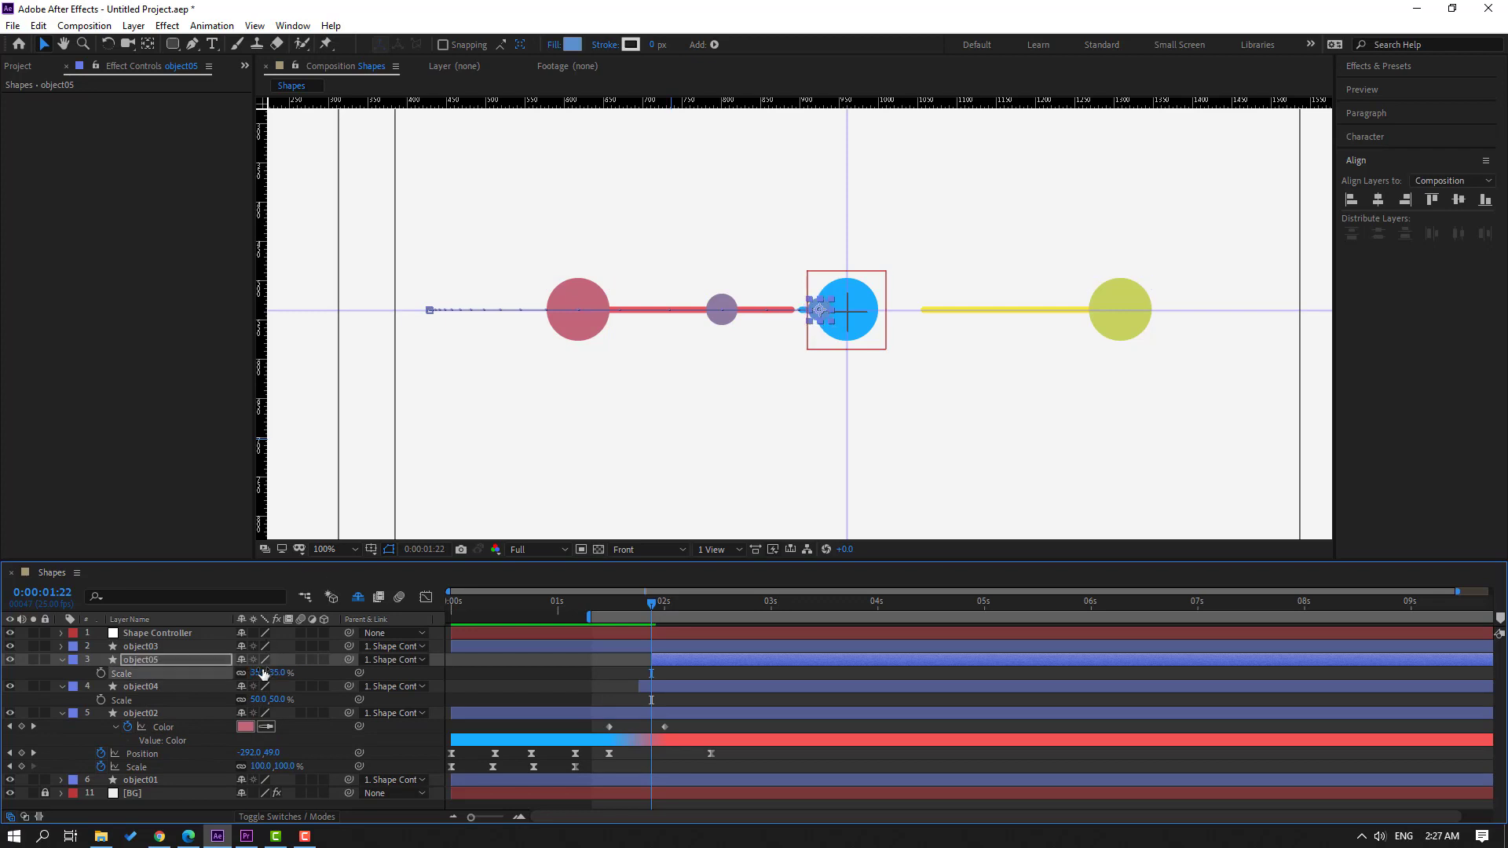
{"action": "left_click_drag", "start_coordinate": [263, 674], "coordinate": [251, 674]}
{"action": "key", "text": "space"}
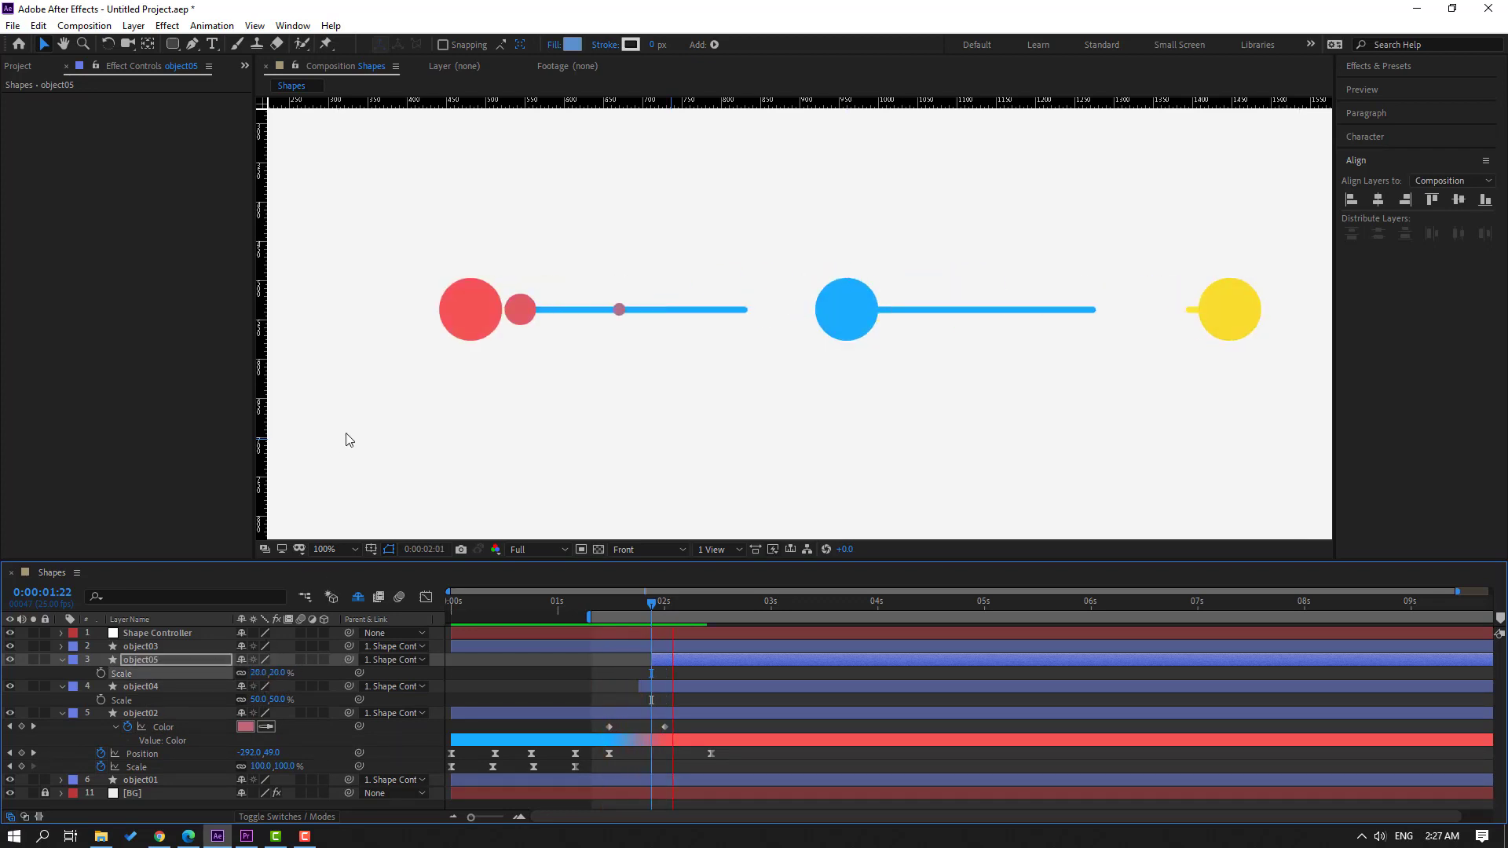
{"action": "key", "text": "comma"}
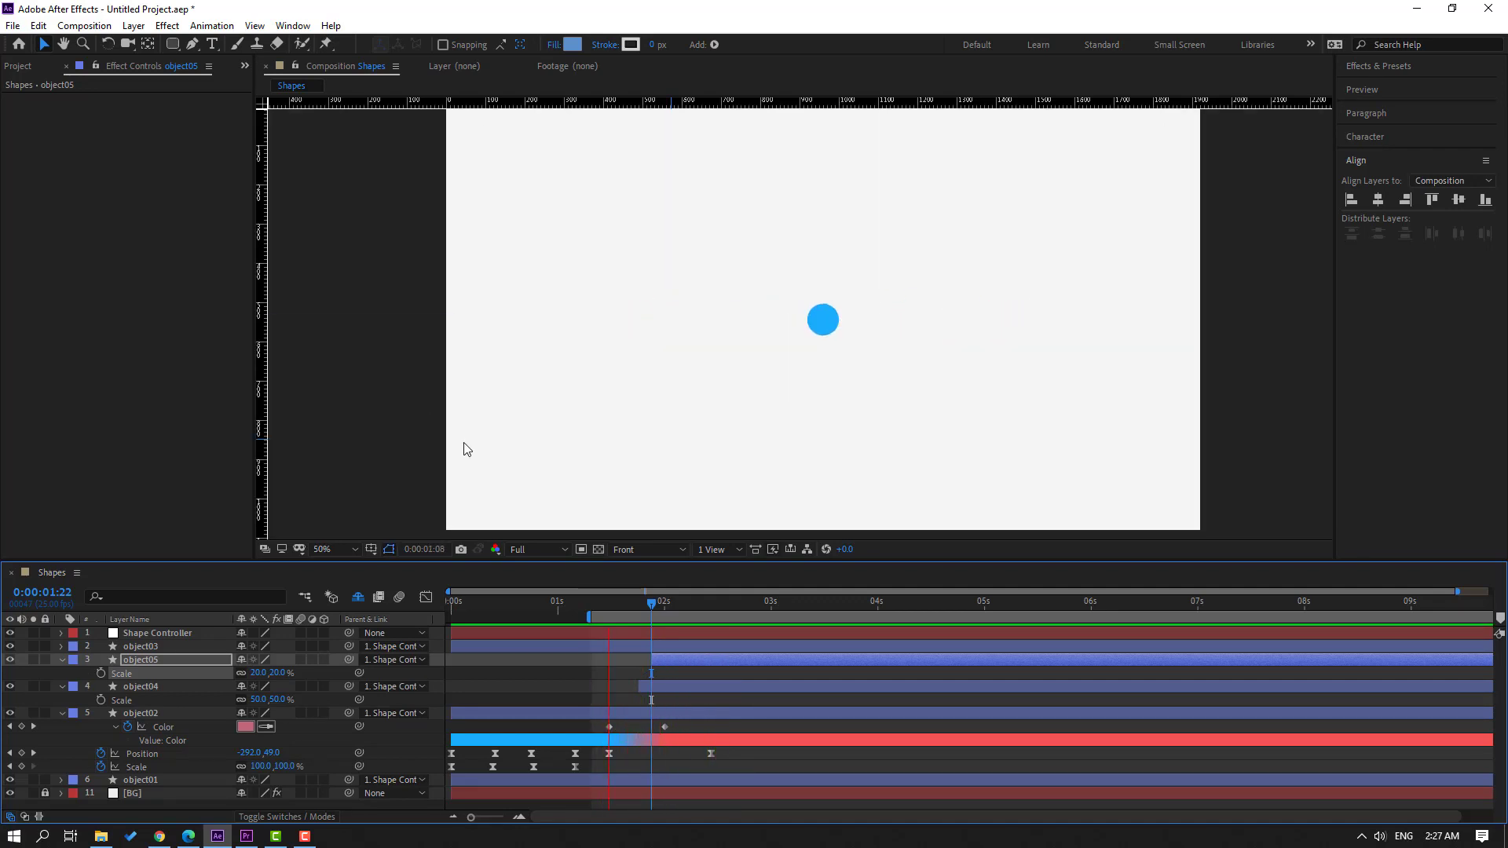
{"action": "key", "text": "space"}
{"action": "key", "text": "u"}
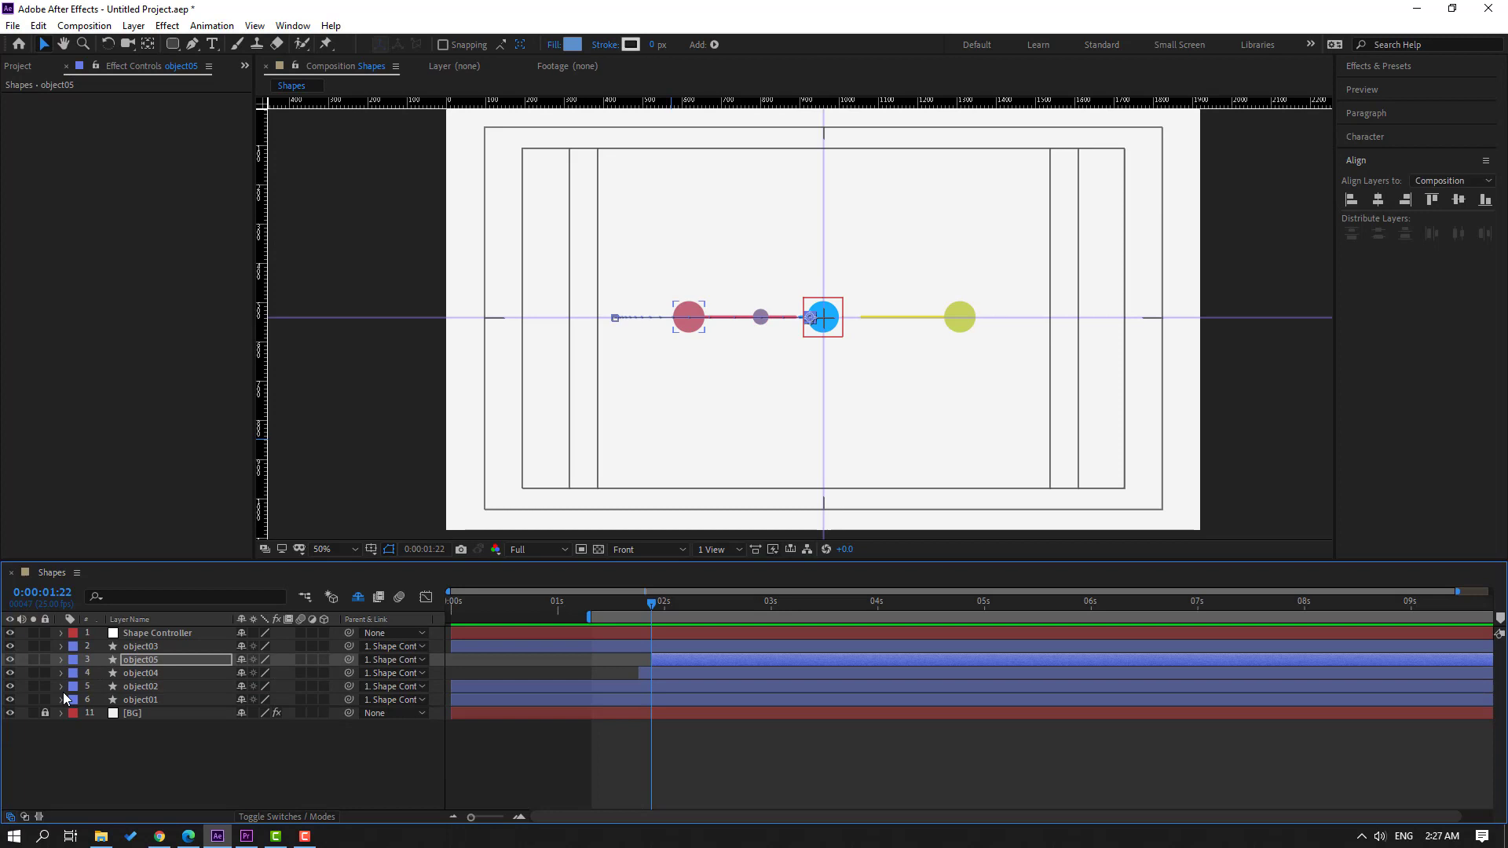
- Duplicate the object03 layer
{"action": "left_click", "coordinate": [129, 647]}
{"action": "key", "text": "period"}
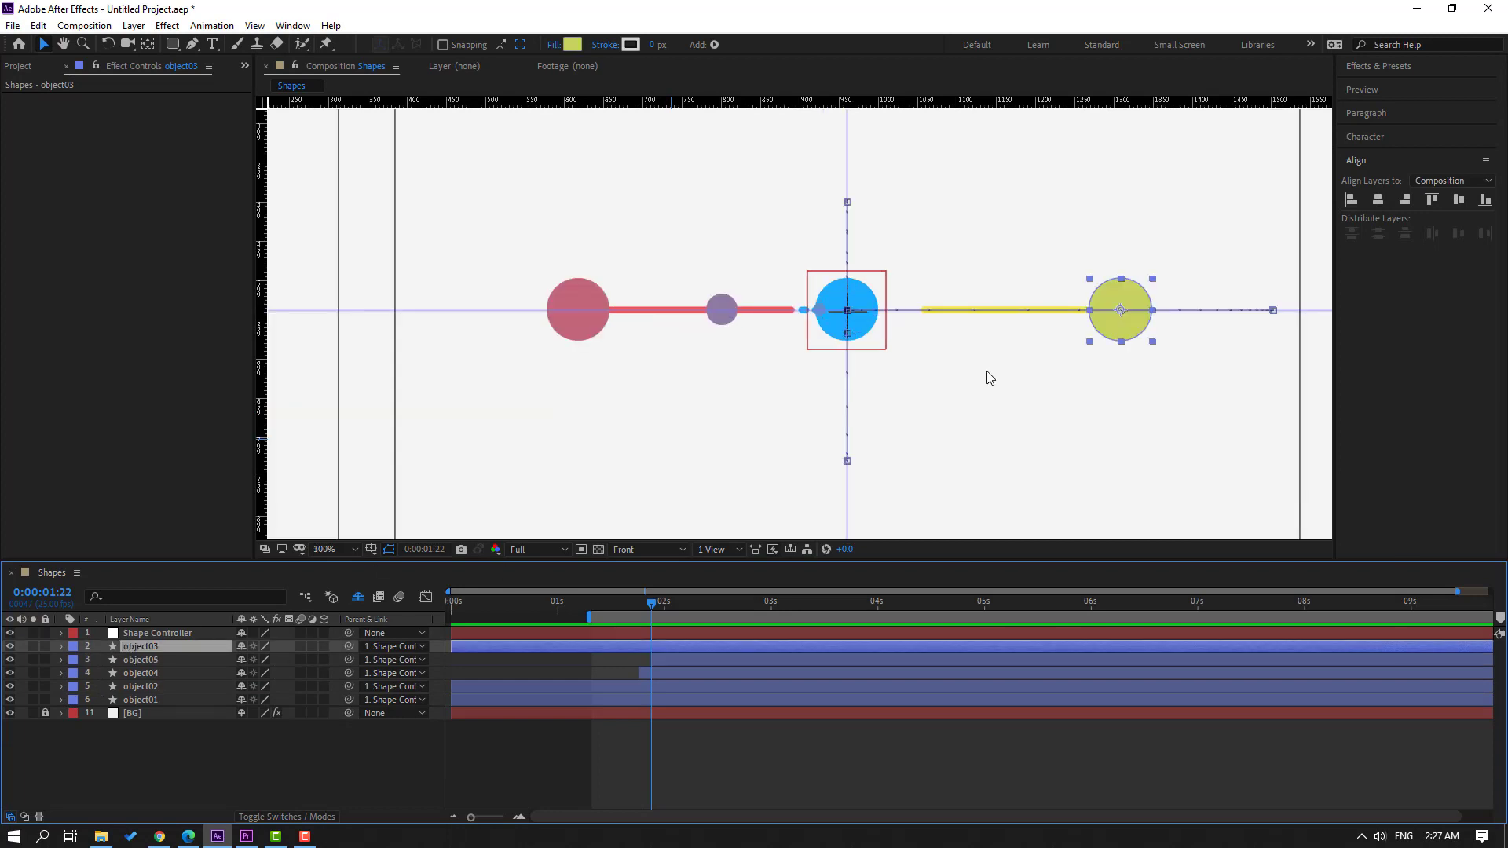
{"action": "left_click_drag", "start_coordinate": [1018, 381], "coordinate": [775, 421]}
{"action": "key", "text": "period"}
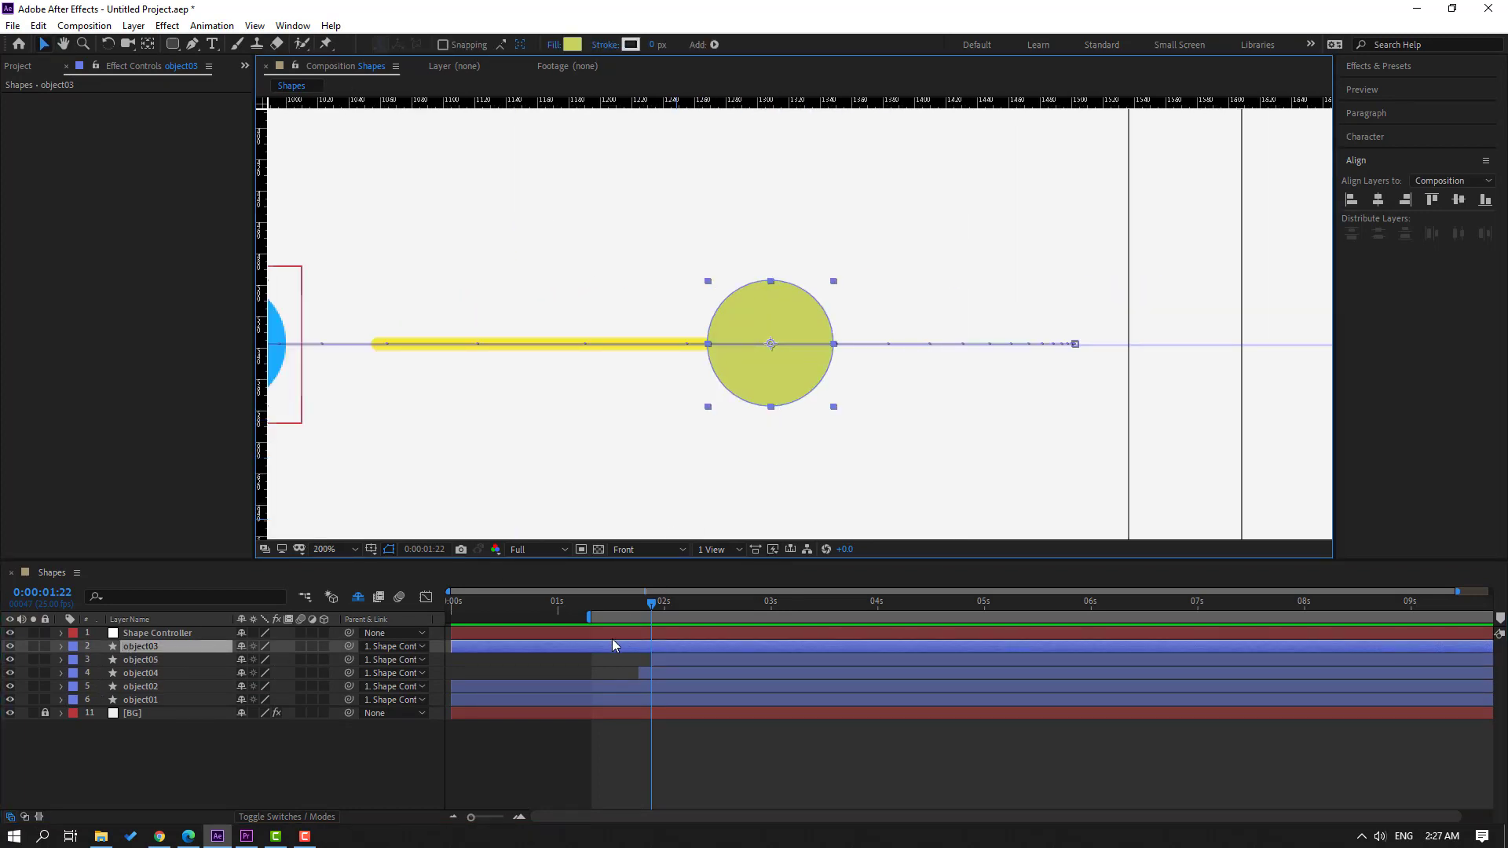
{"action": "key", "text": "ctrl+d"}
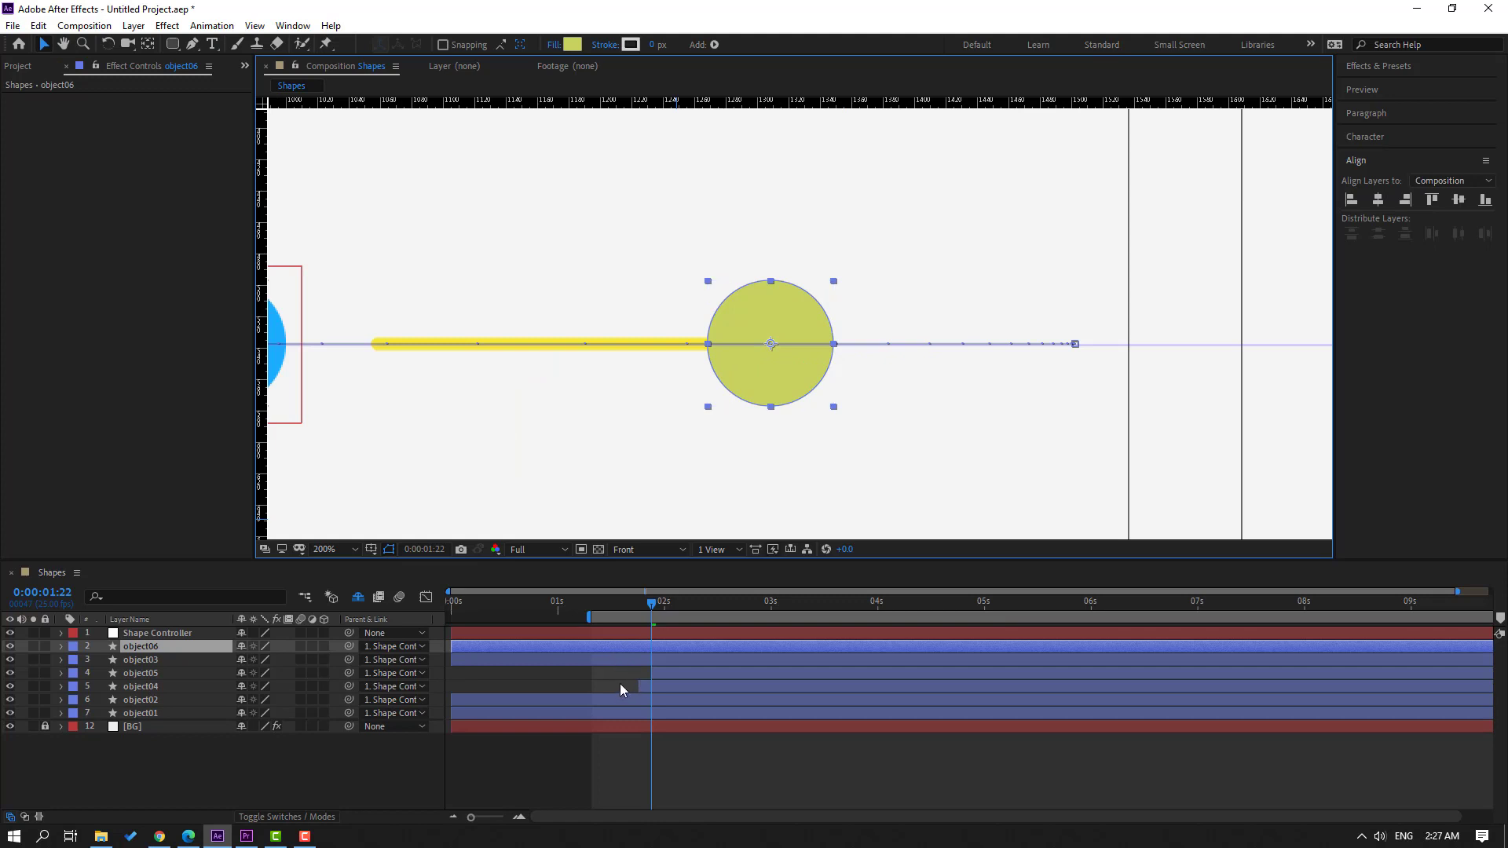
- Split the object06 layer at 0:00:01:12 and delete its earlier part
{"action": "key", "text": "u"}
{"action": "mouse_move", "coordinate": [612, 603]}
{"action": "left_mouse_down"}
{"action": "mouse_move", "coordinate": [586, 605]}
{"action": "mouse_move", "coordinate": [609, 605]}
{"action": "left_mouse_up"}
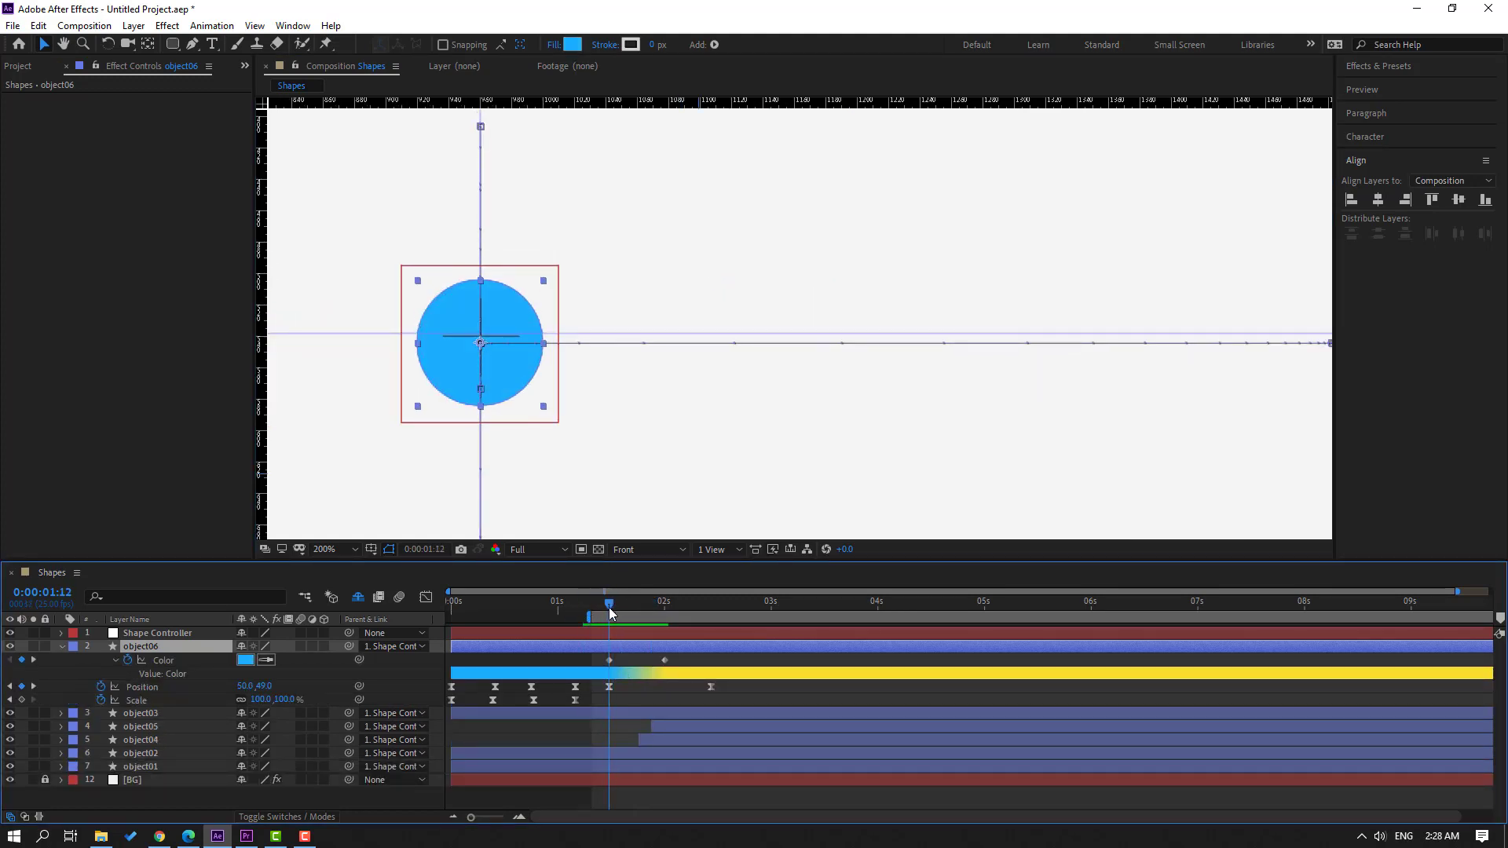
{"action": "left_click", "coordinate": [37, 25]}
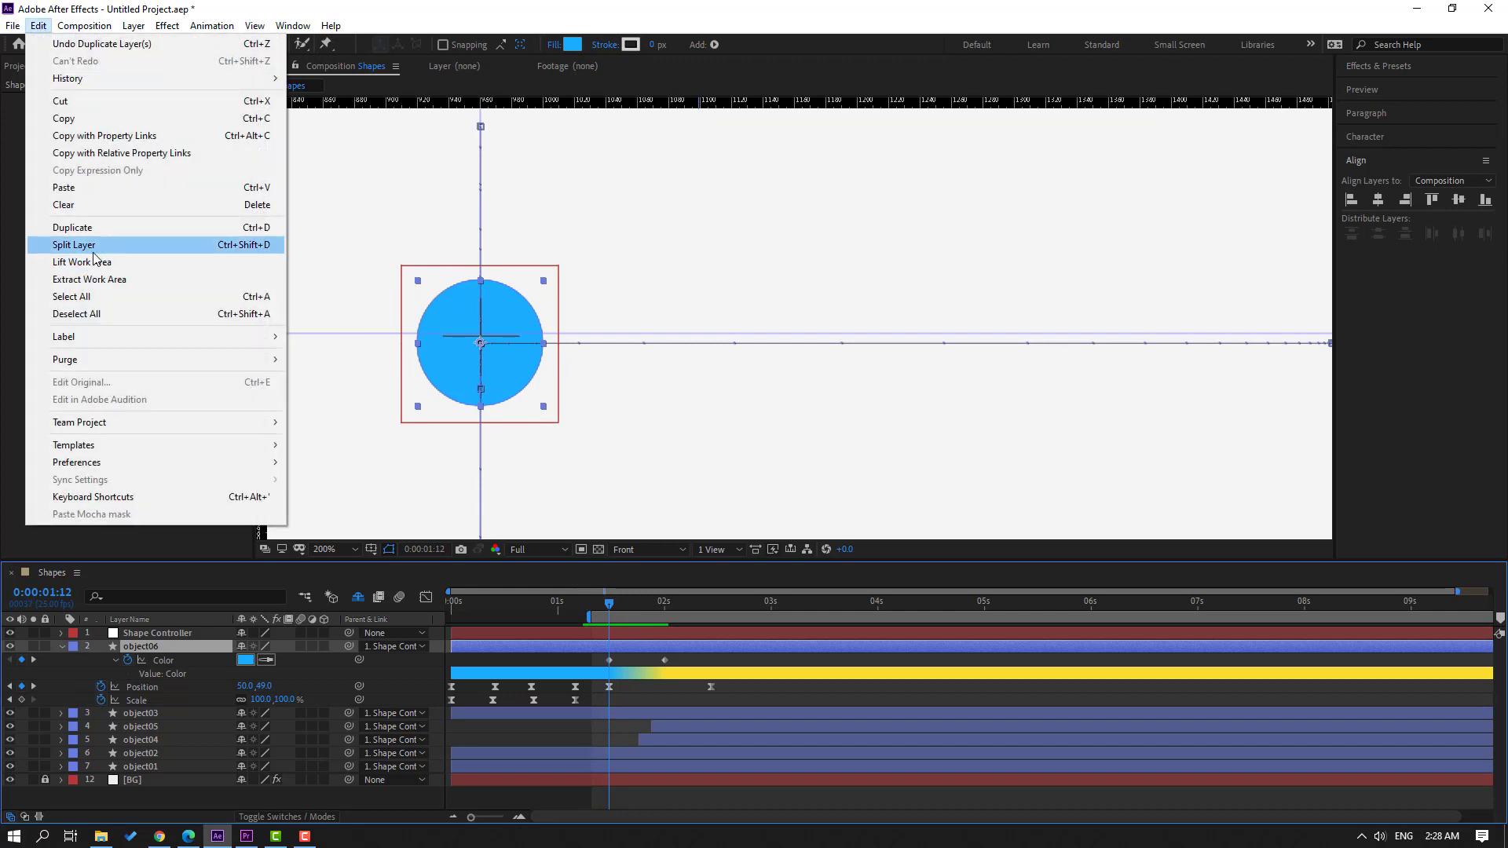
{"action": "left_click", "coordinate": [100, 248]}
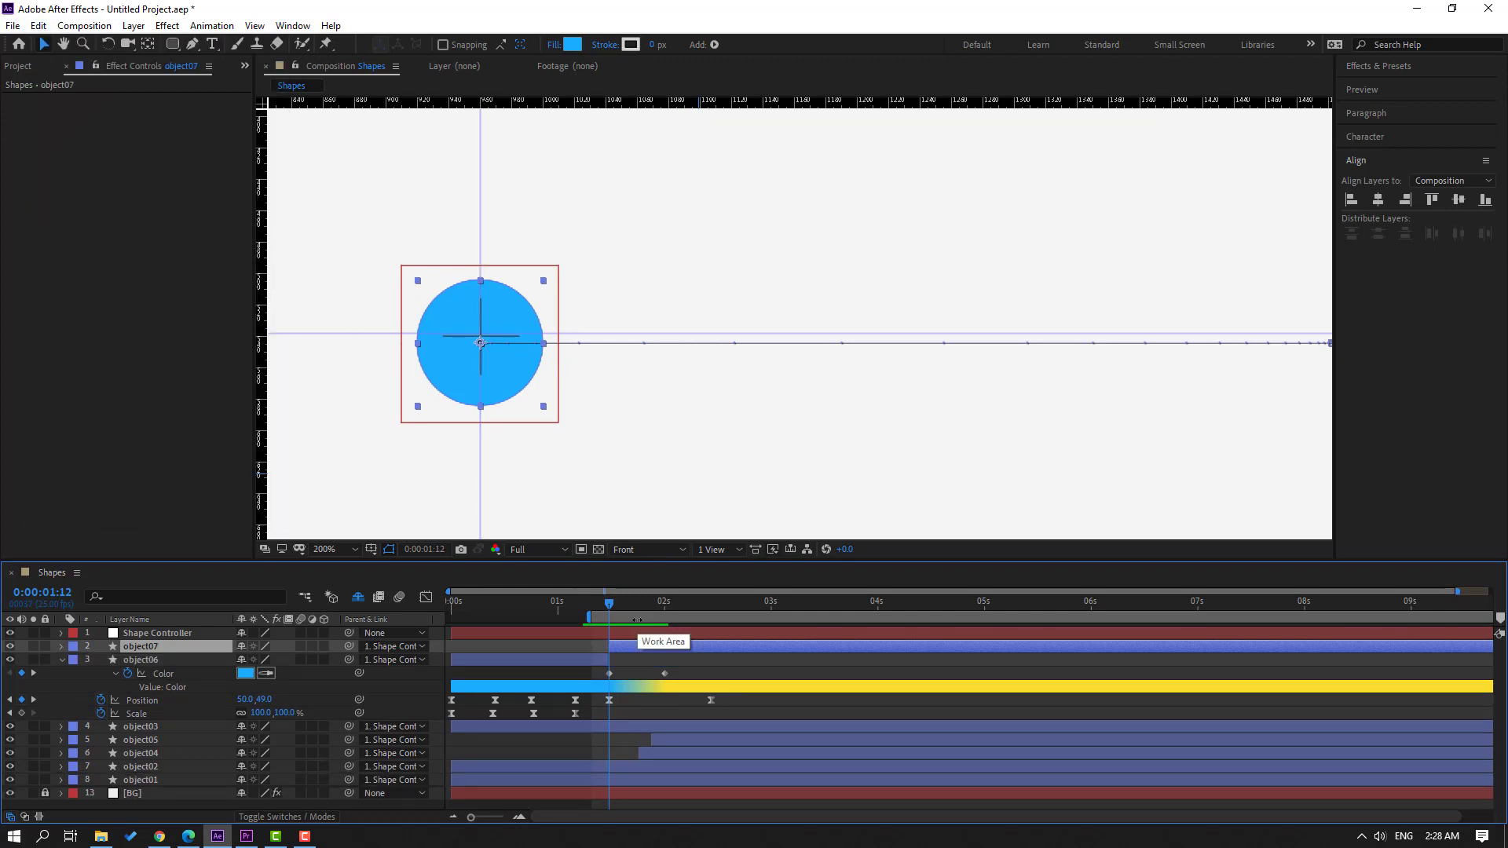
{"action": "left_click", "coordinate": [633, 663]}
{"action": "key", "text": "Delete"}
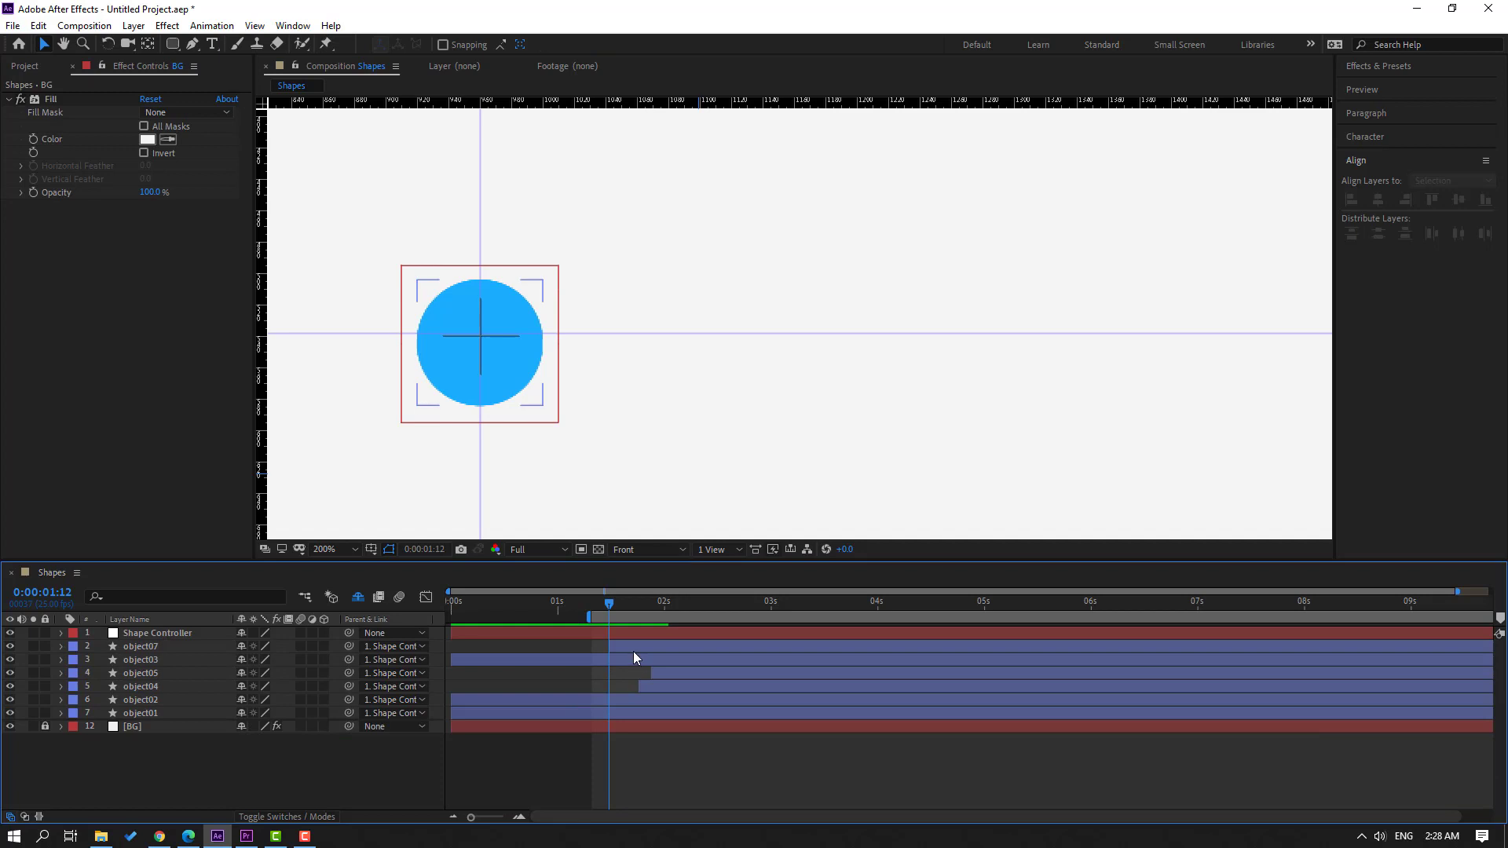
- Remove the scale keyframes from object07 and set its constant scale to 50%
{"action": "left_click", "coordinate": [633, 651]}
{"action": "key", "text": "s"}
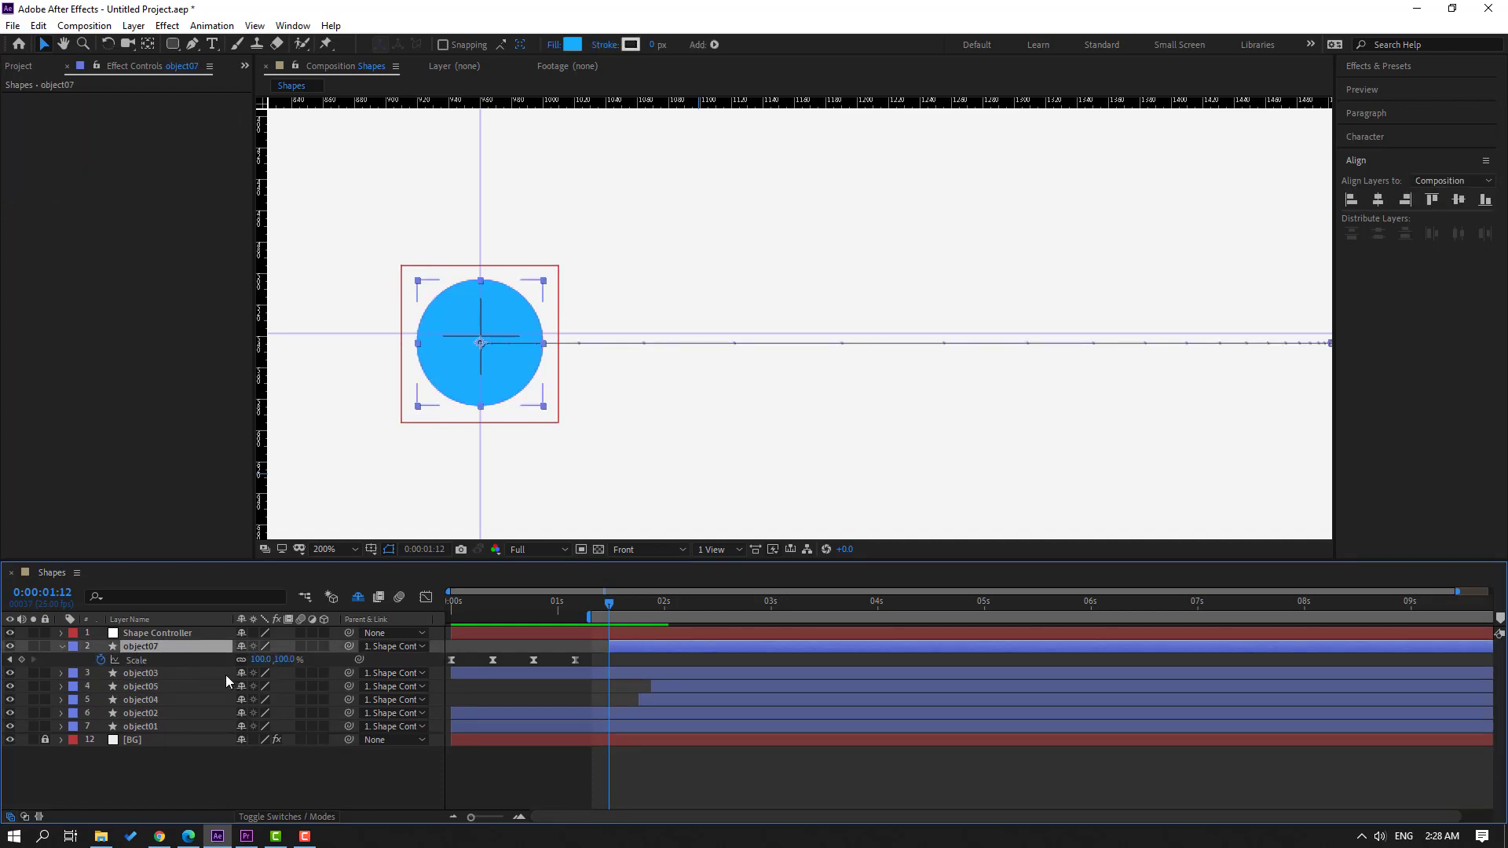
{"action": "left_click", "coordinate": [102, 661]}
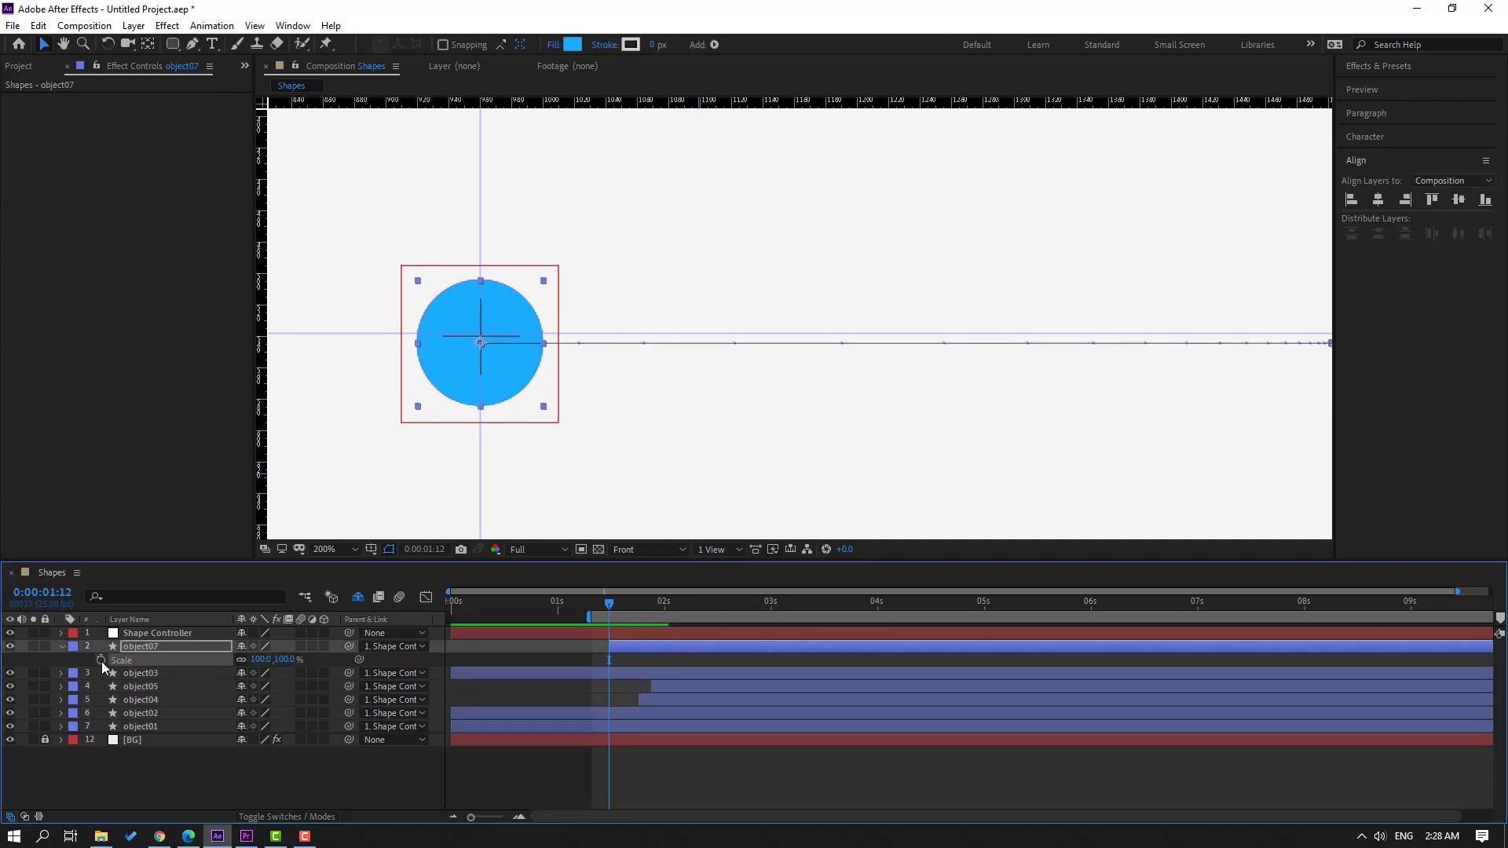
{"action": "left_click", "coordinate": [261, 659]}
{"action": "type", "text": "50"}
{"action": "key", "text": "Return"}
- Delay object07 so that it starts at about 0:00:01:16, and preview the animation
{"action": "left_click_drag", "start_coordinate": [624, 649], "coordinate": [662, 608]}
{"action": "key", "text": "shift+slash"}
{"action": "key", "text": "space"}
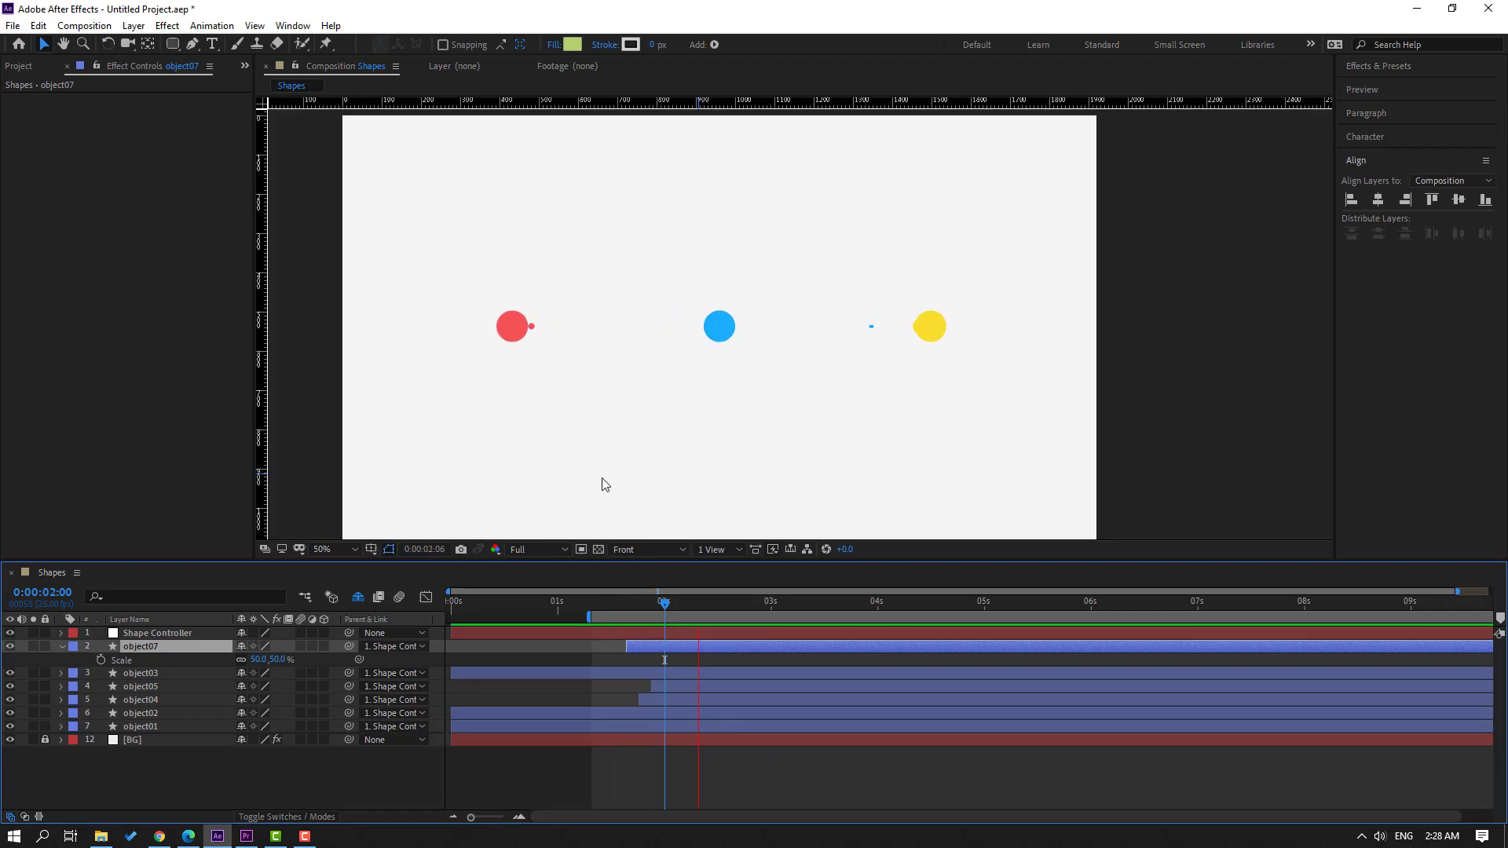
- Duplicate the object07 layer and delay the copy so that it starts at about 0:00:01:19
{"action": "key", "text": "slash"}
{"action": "left_click", "coordinate": [644, 602]}
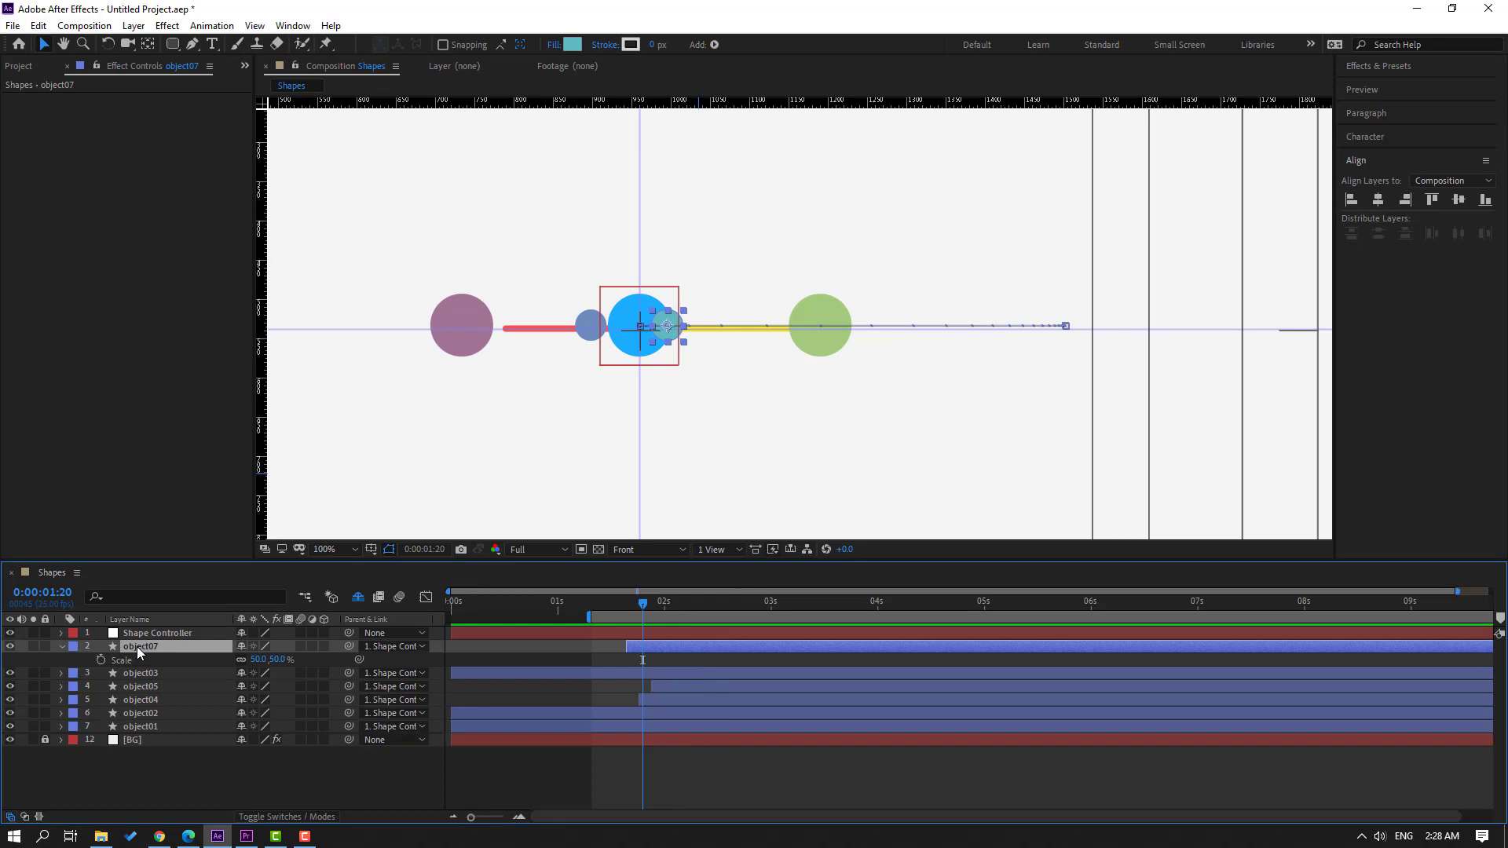
{"action": "key", "text": "ctrl+d"}
{"action": "left_click_drag", "start_coordinate": [646, 656], "coordinate": [660, 651]}
- Set object08's scale to 20%, collapse the revealed scale properties, and preview the animation
{"action": "key", "text": "s"}
{"action": "left_click", "coordinate": [260, 660]}
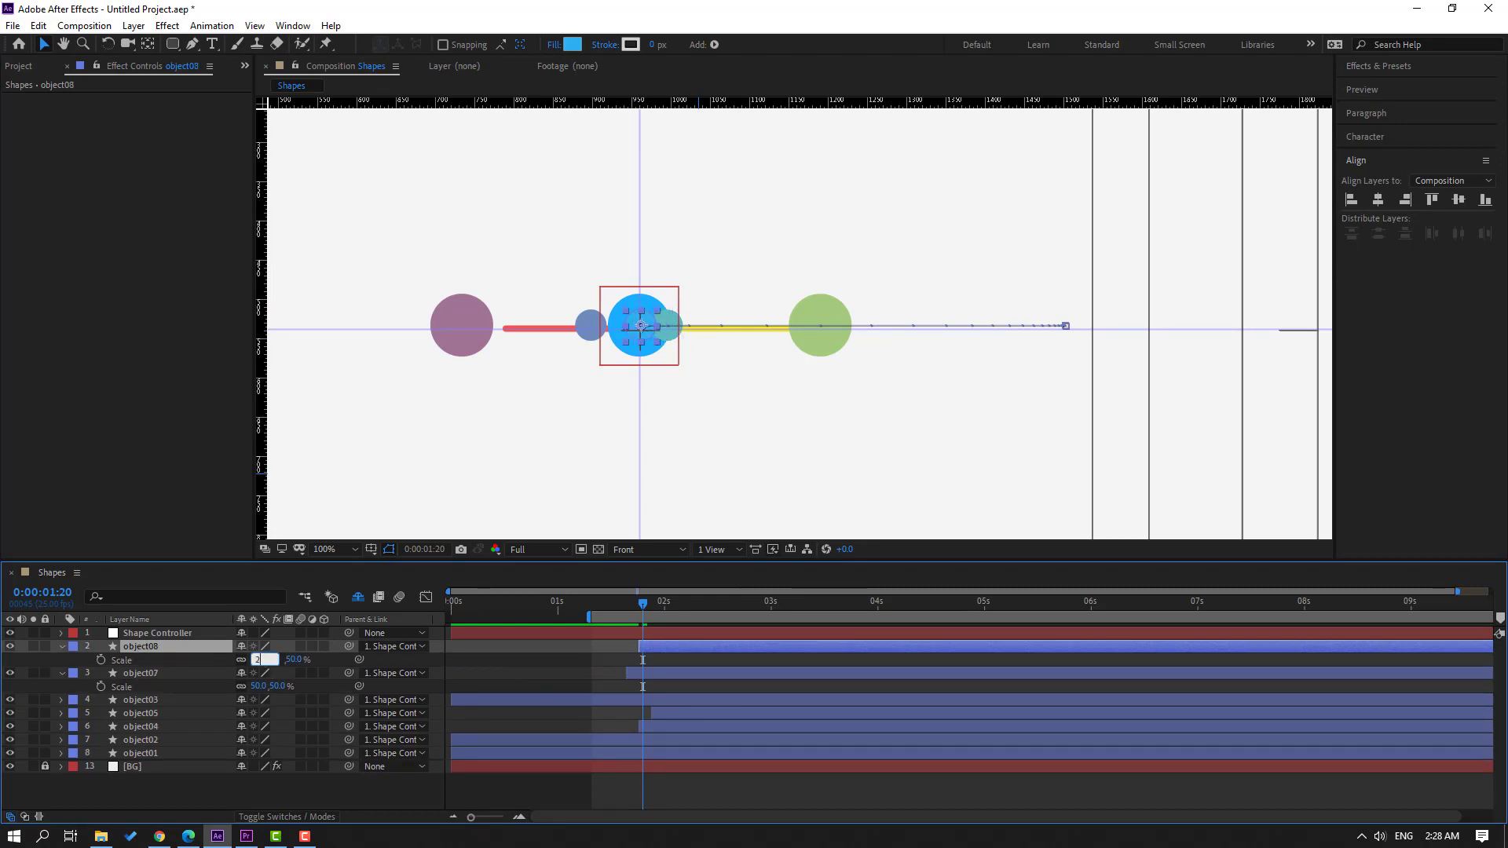
{"action": "type", "text": "20"}
{"action": "key", "text": "Return"}
{"action": "left_click", "coordinate": [62, 646]}
{"action": "left_click", "coordinate": [62, 660]}
{"action": "key", "text": "space"}
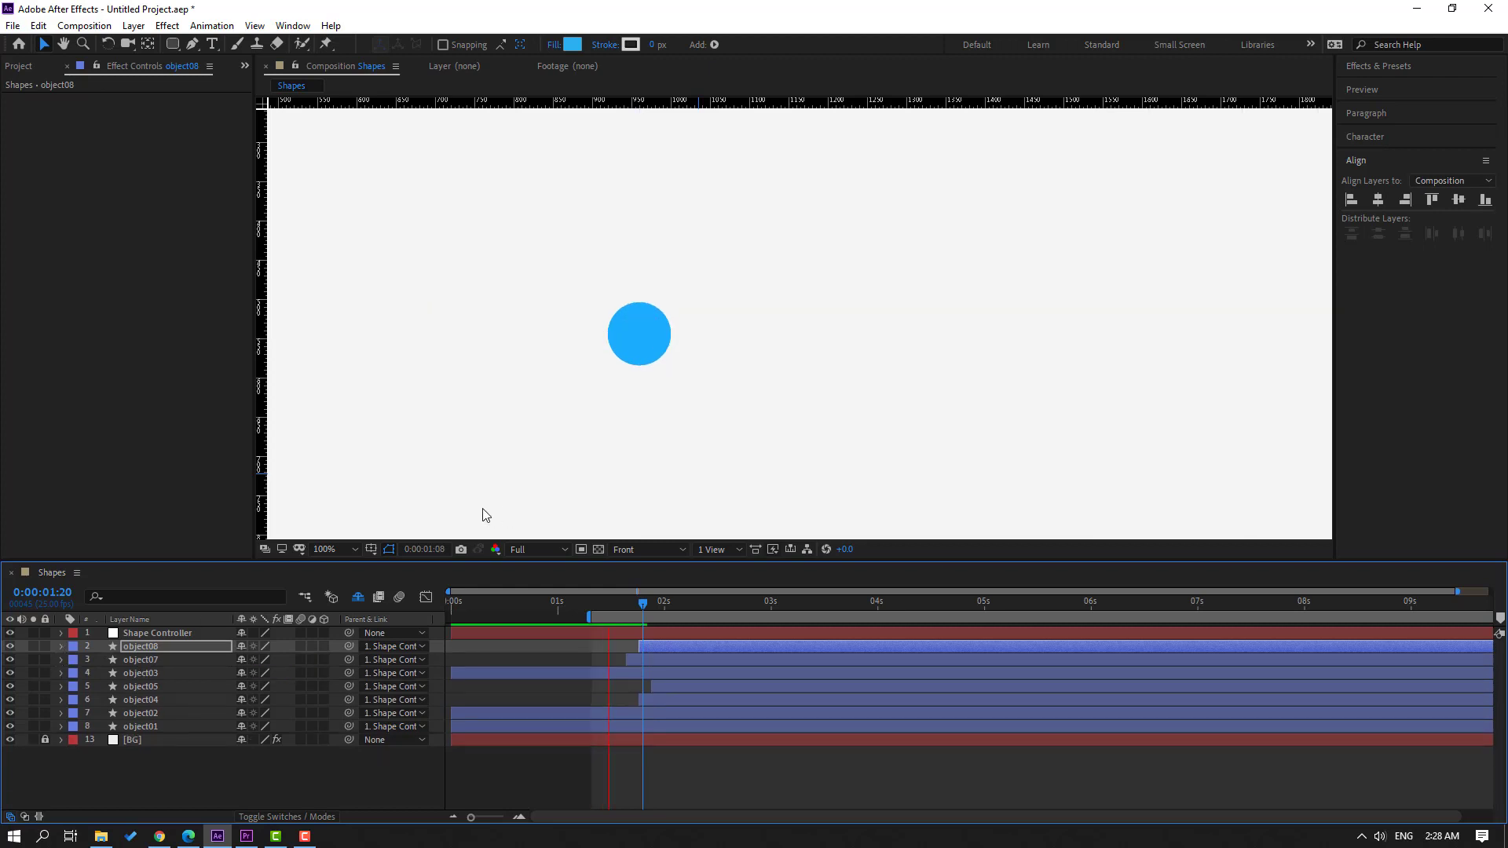
{"action": "key", "text": "comma"}
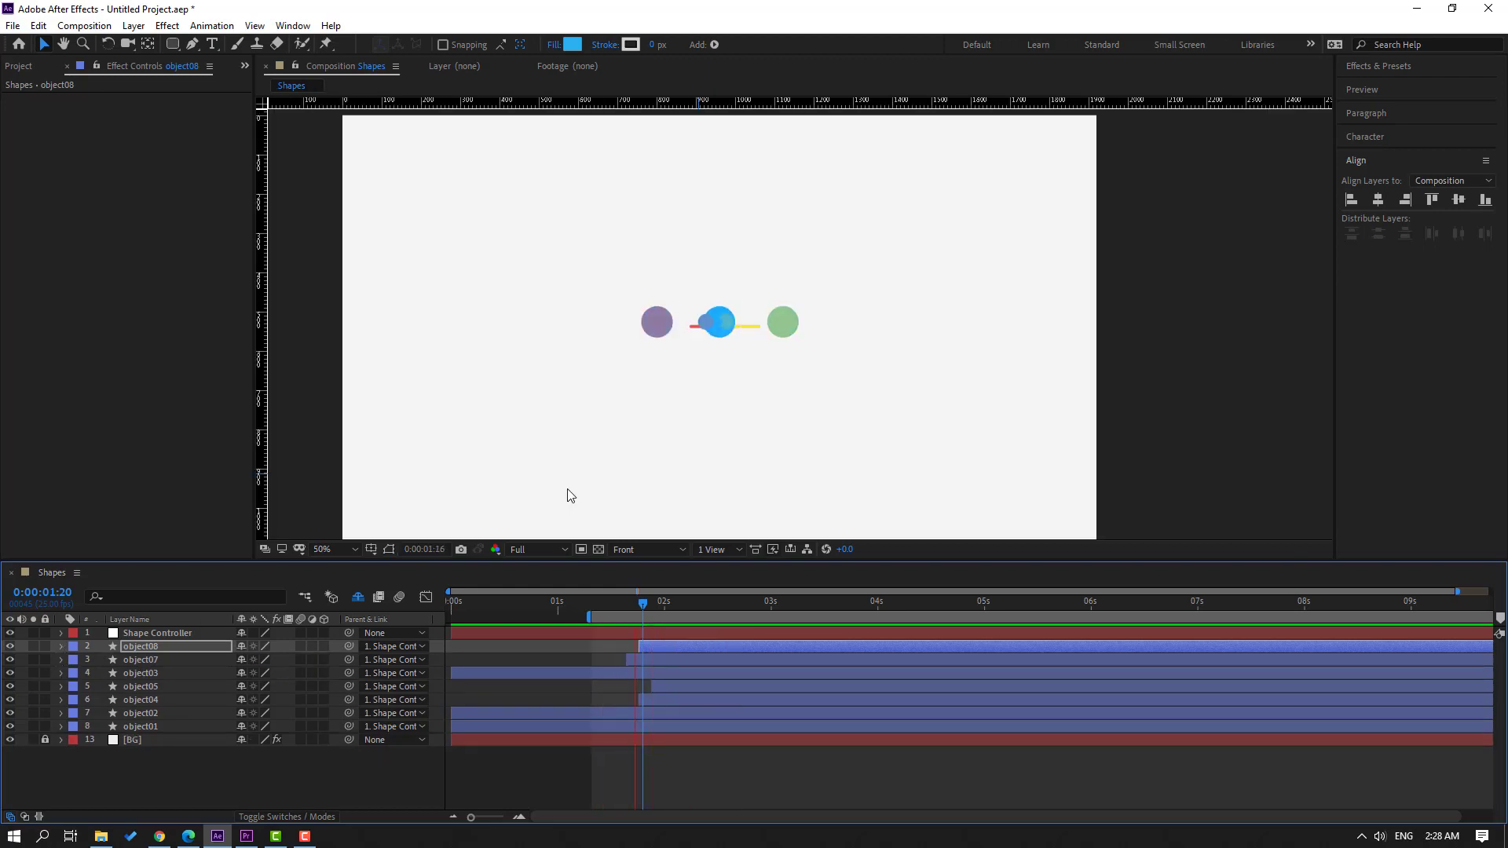
{"action": "key", "text": "space"}
- Set the work area from the composition's start to about 0:00:02:12 and preview the full animation
{"action": "left_click_drag", "start_coordinate": [595, 617], "coordinate": [452, 617]}
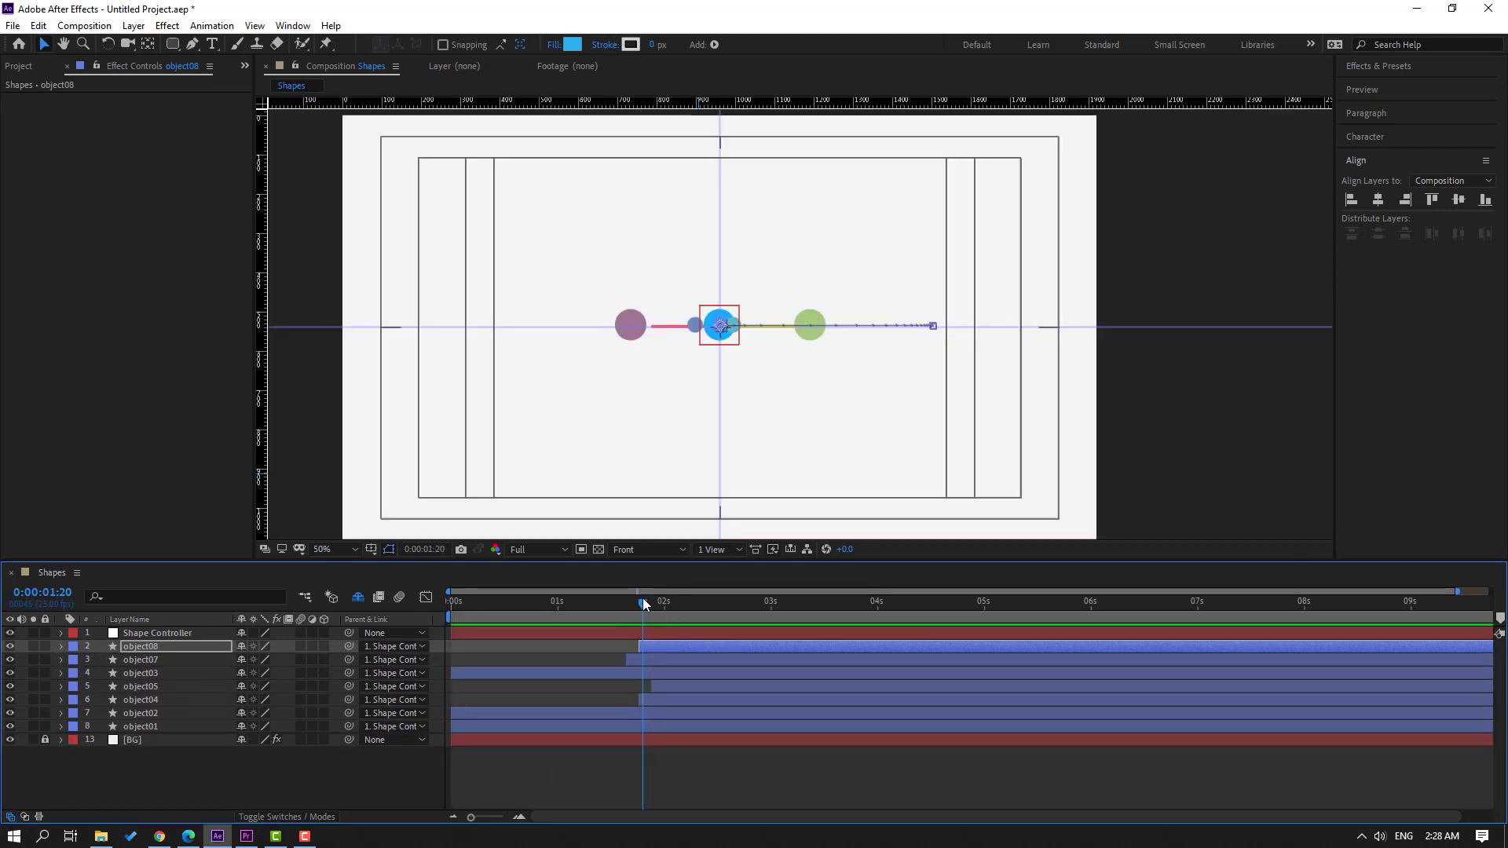
{"action": "left_click_drag", "start_coordinate": [642, 597], "coordinate": [721, 608]}
{"action": "key", "text": "n"}
{"action": "key", "text": "space"}
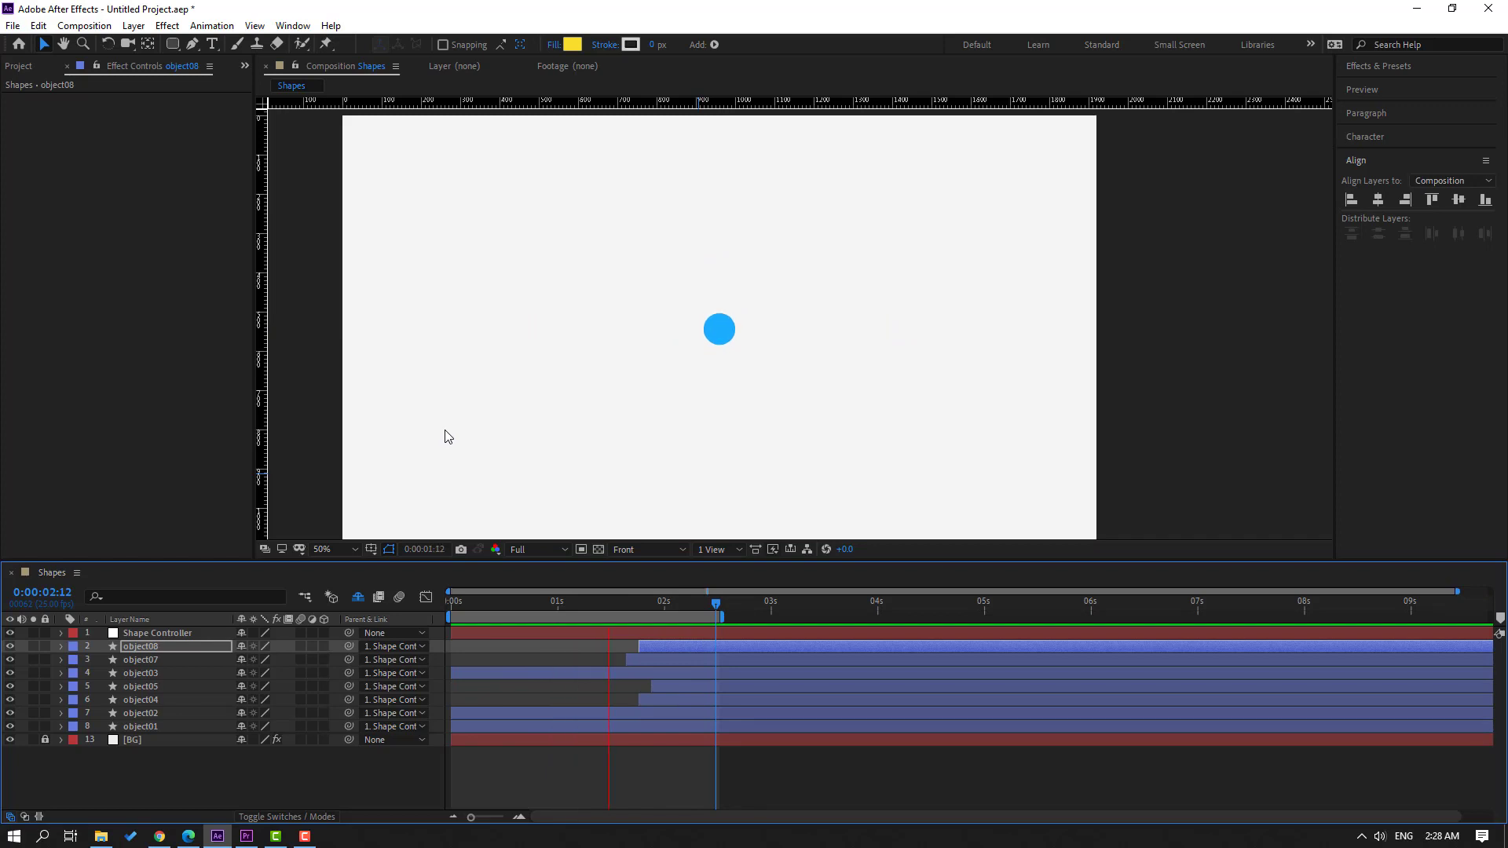
- Rename the object08 layer as yellow_scale20
{"action": "left_click_drag", "start_coordinate": [716, 603], "coordinate": [655, 610]}
{"action": "left_click", "coordinate": [134, 778]}
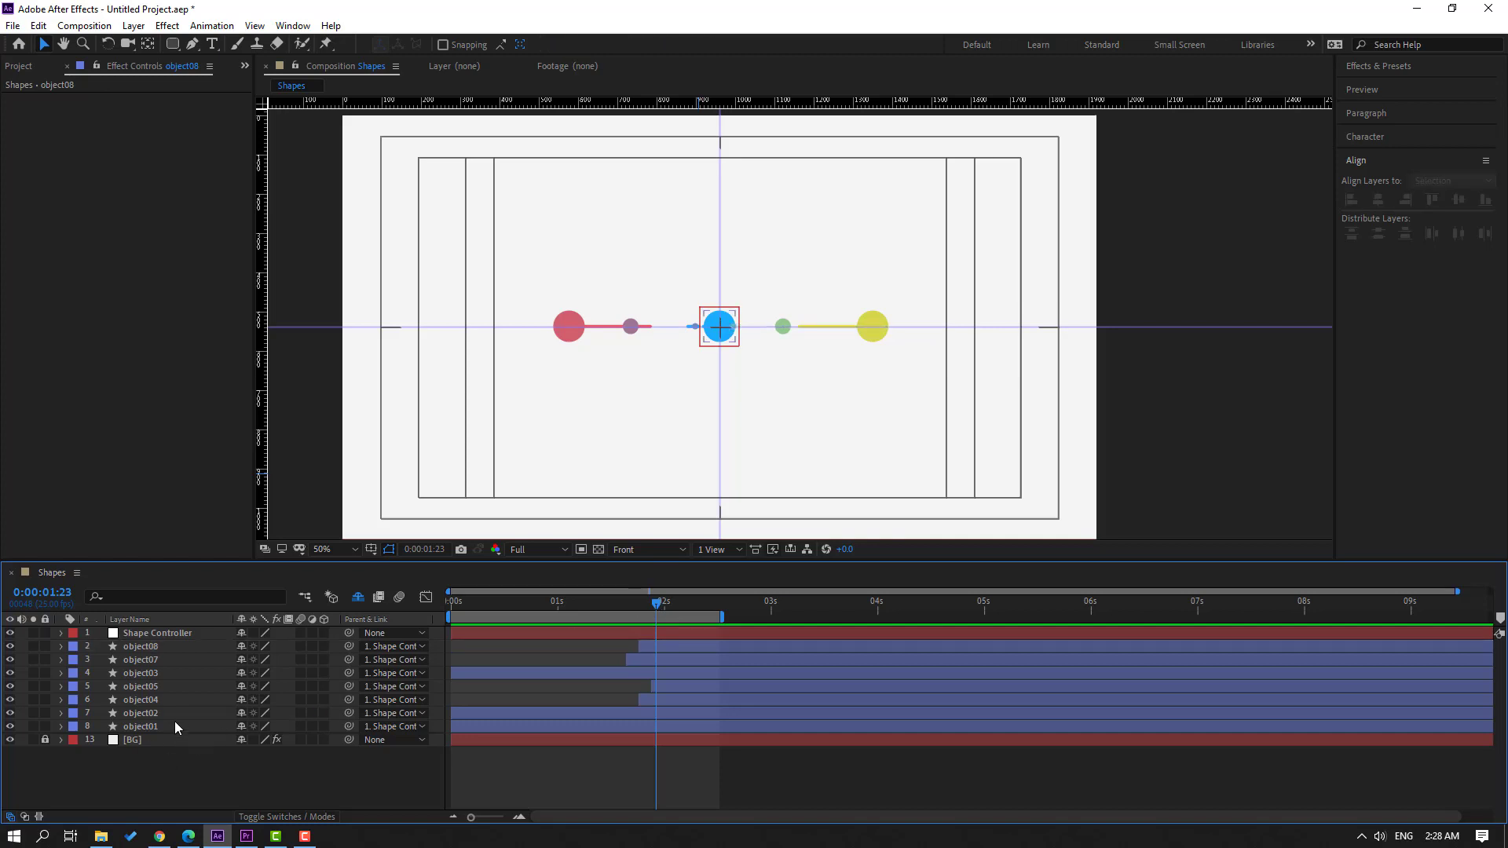
{"action": "left_click", "coordinate": [141, 651]}
{"action": "key", "text": "period"}
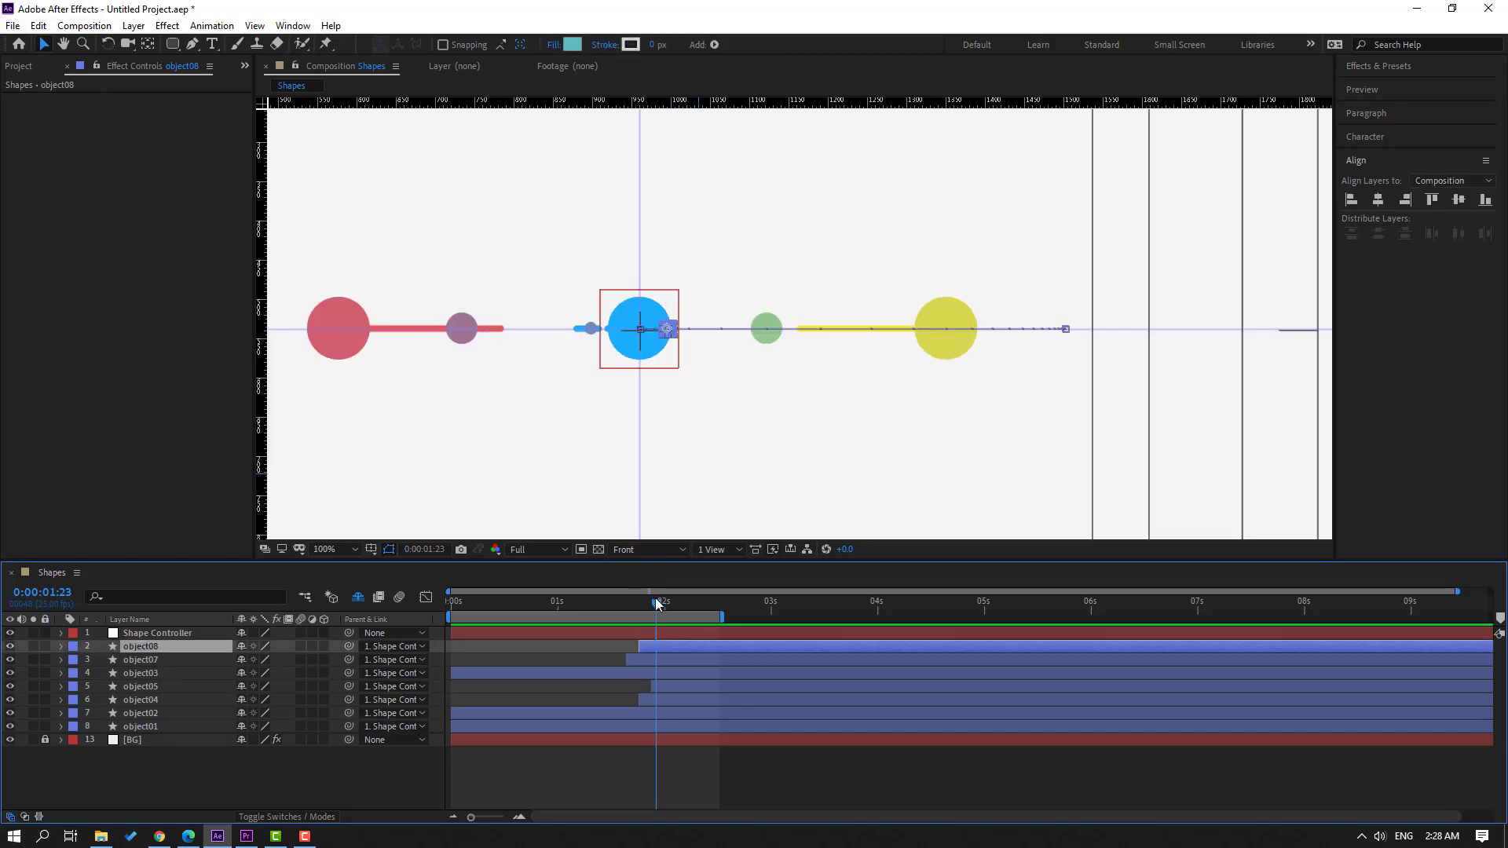
{"action": "left_click_drag", "start_coordinate": [657, 603], "coordinate": [665, 603]}
{"action": "key", "text": "Return"}
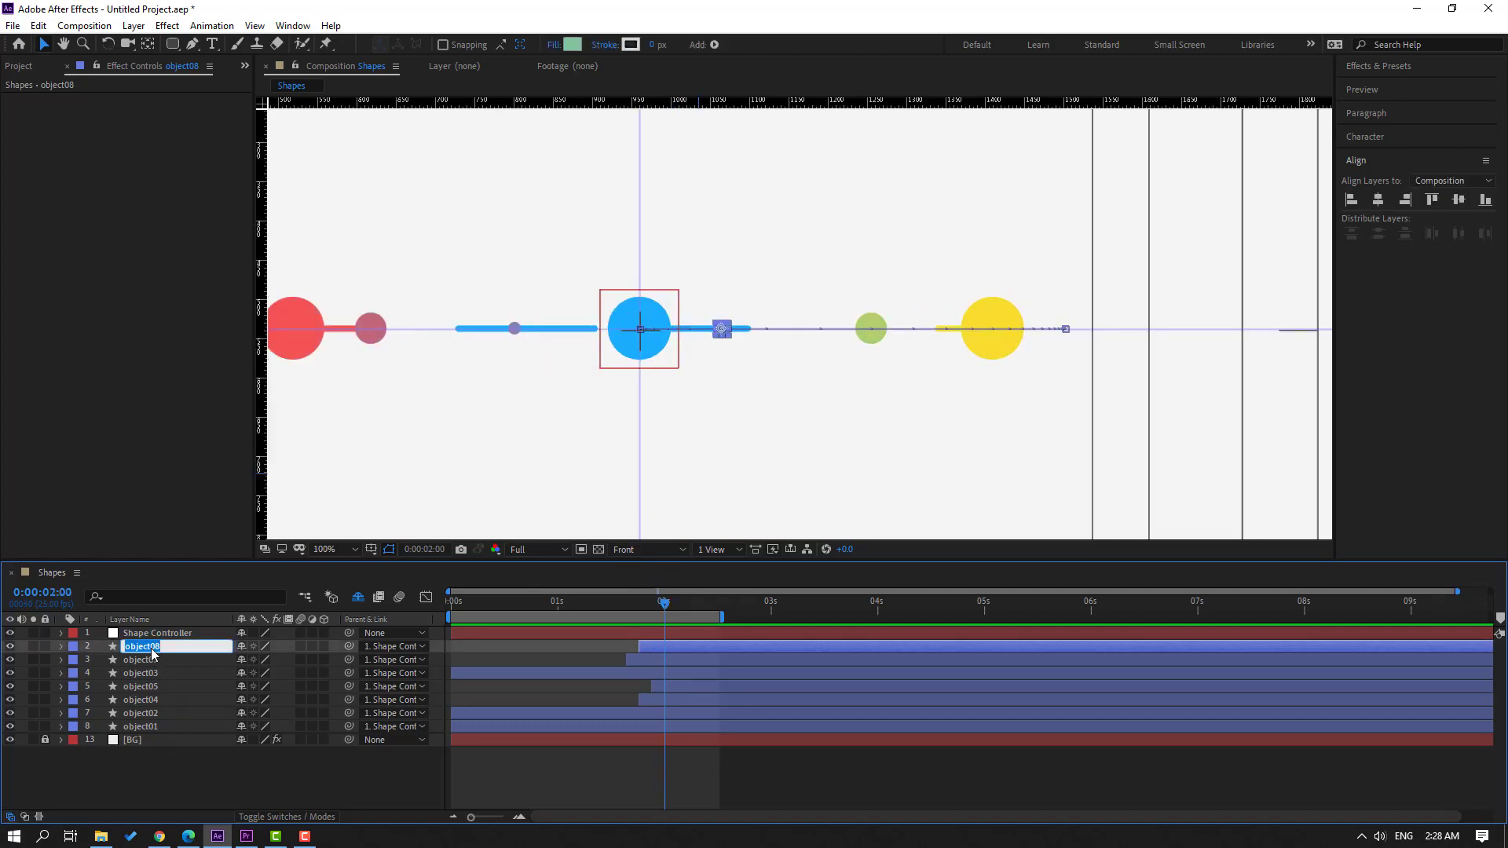
{"action": "type", "text": "yellow_scale20"}
{"action": "key", "text": "Return"}
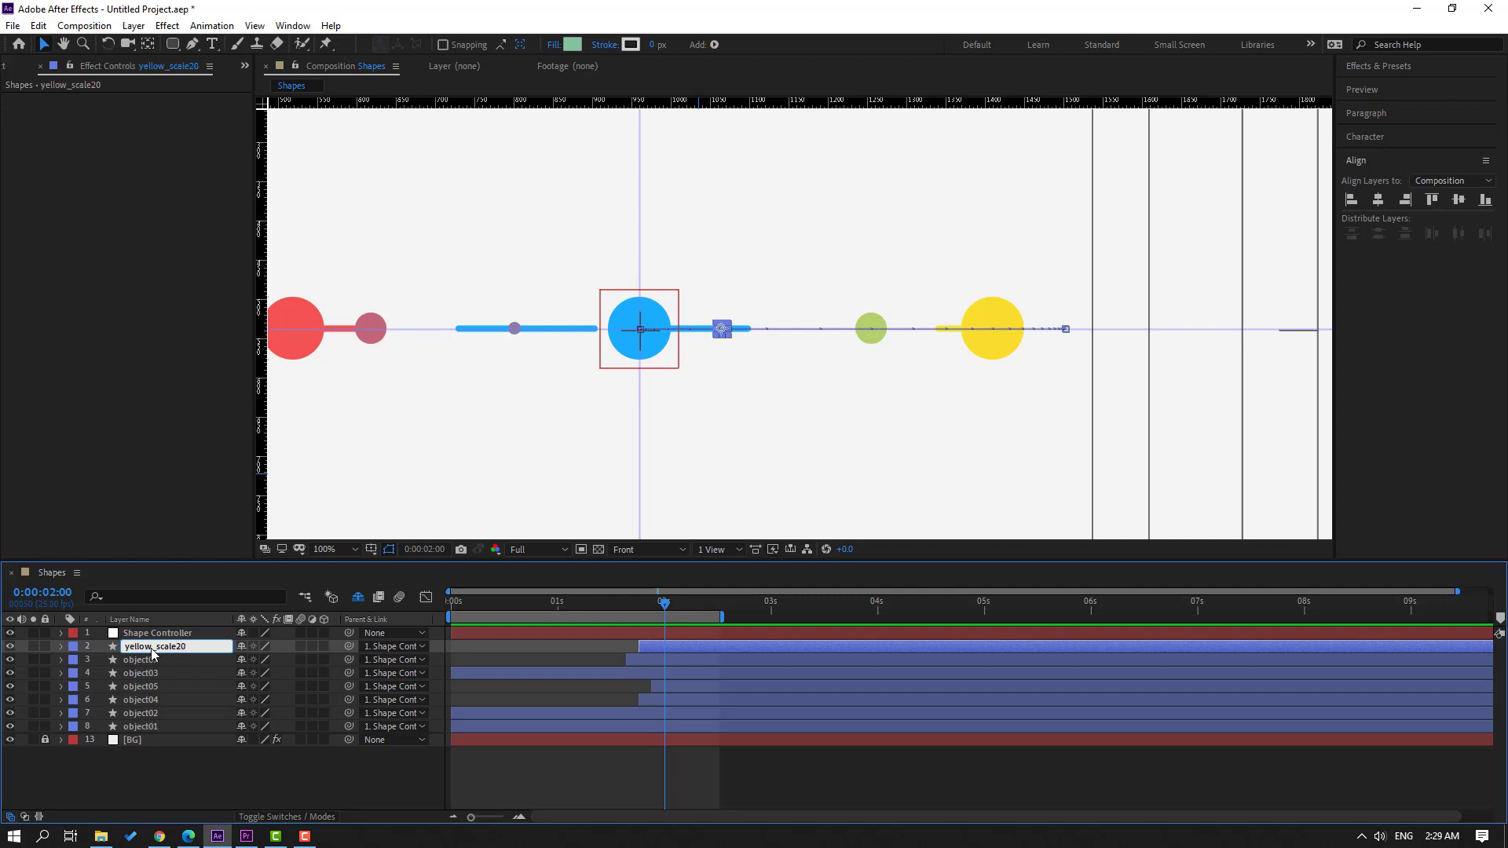
- Rename the object07 layer as yellow_scale50
{"action": "left_click", "coordinate": [159, 660]}
{"action": "key", "text": "Return"}
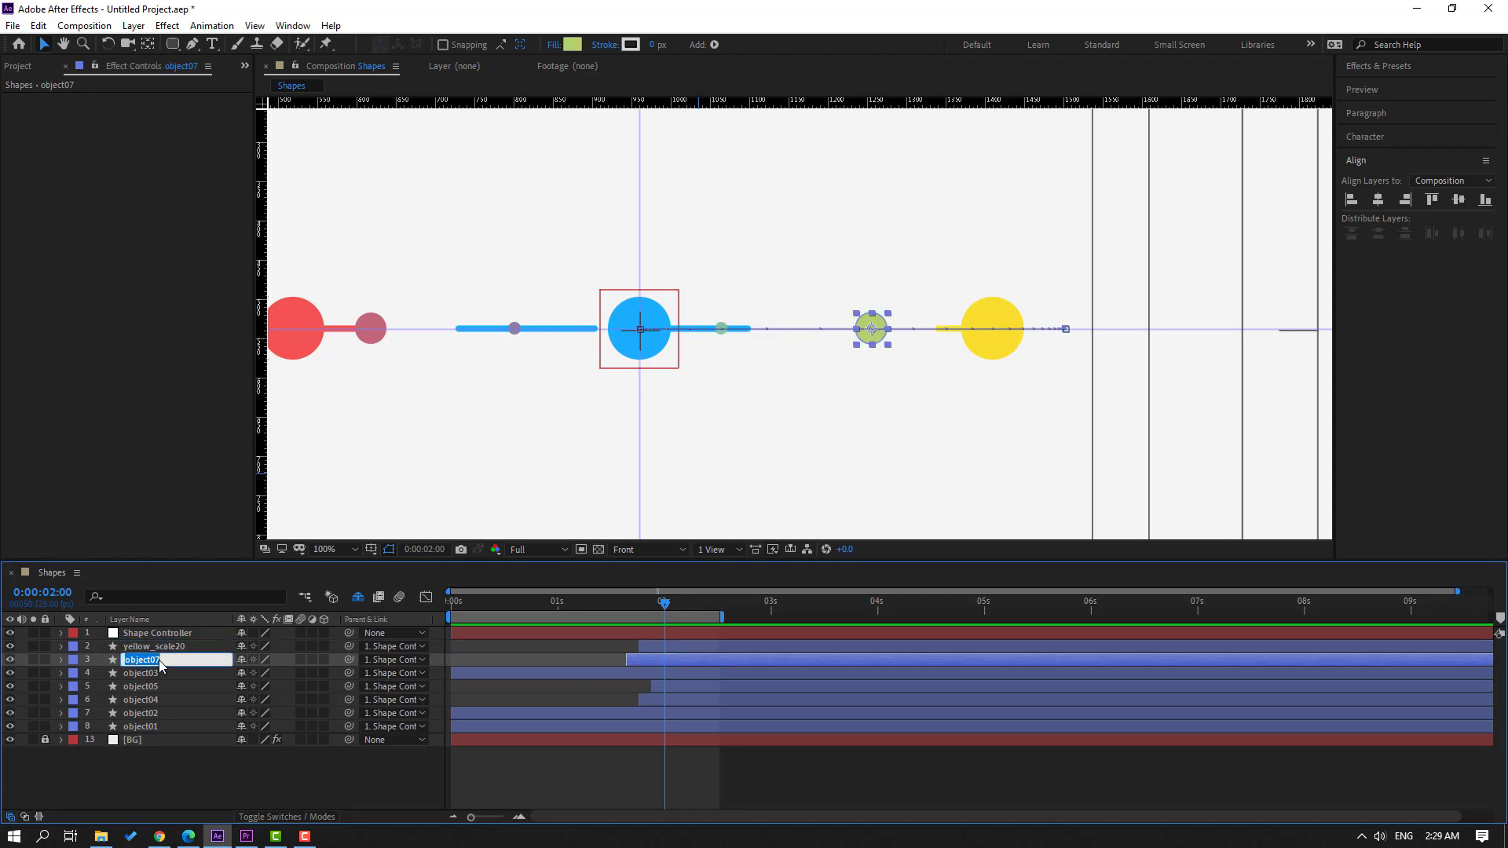
{"action": "type", "text": "yellow_scale50"}
{"action": "key", "text": "Return"}
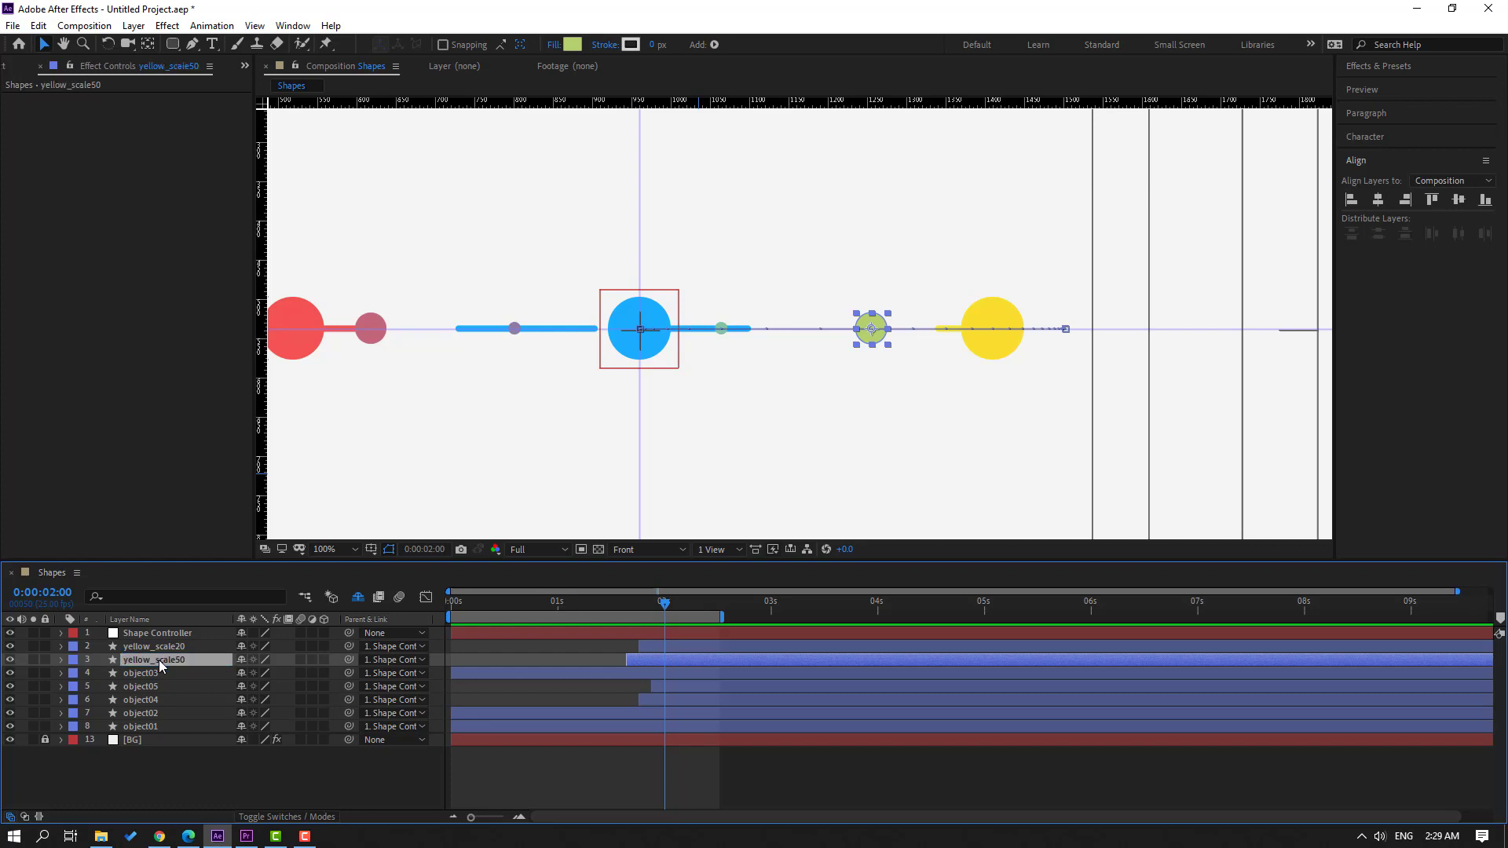
- Rename the object03 layer as yellow_main
{"action": "left_click", "coordinate": [163, 671]}
{"action": "key", "text": "Return"}
{"action": "type", "text": "yellow_main"}
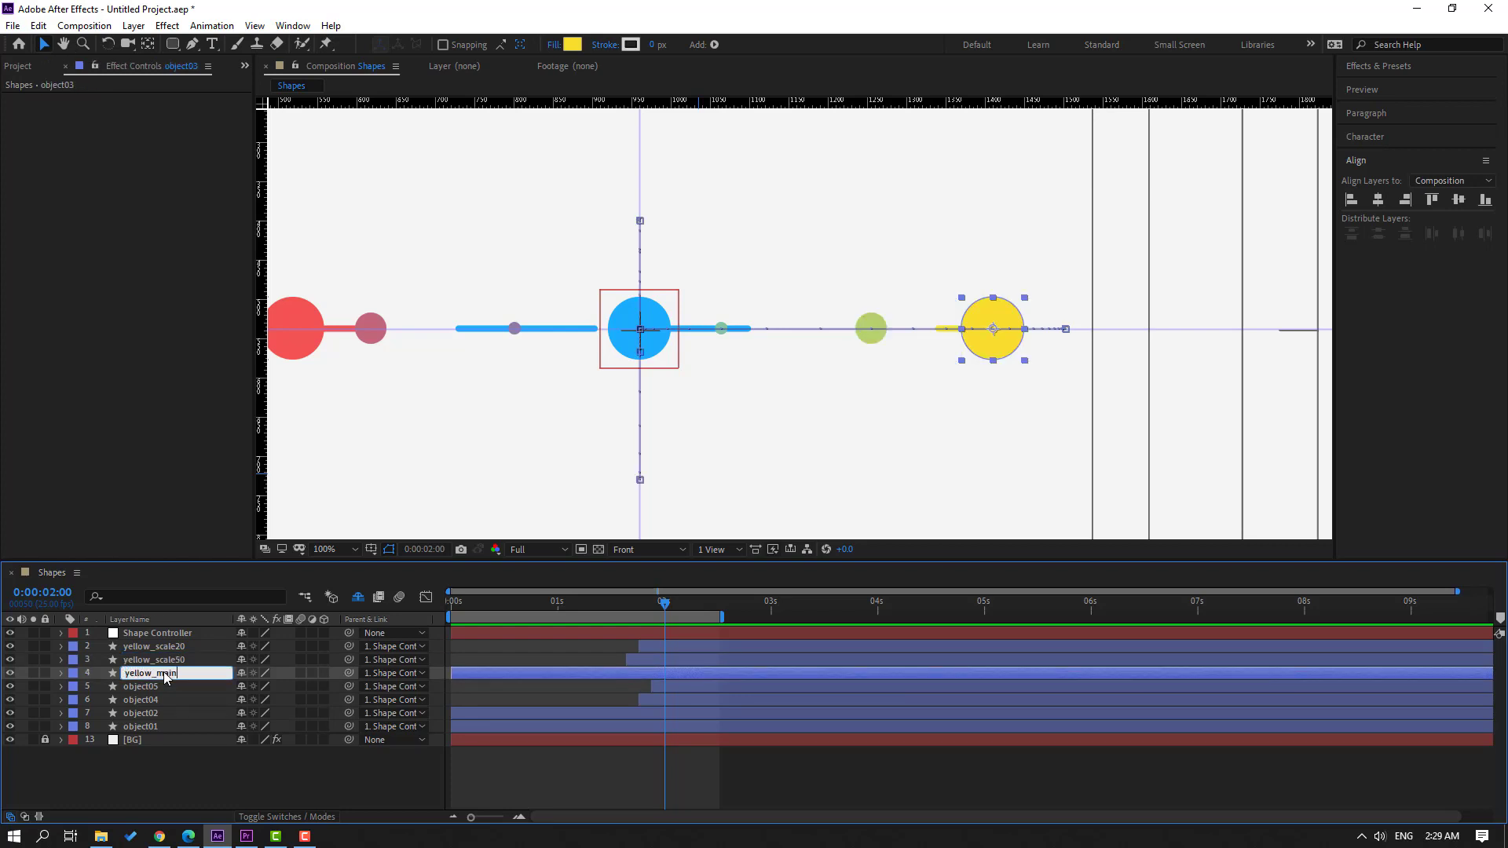
{"action": "key", "text": "Return"}
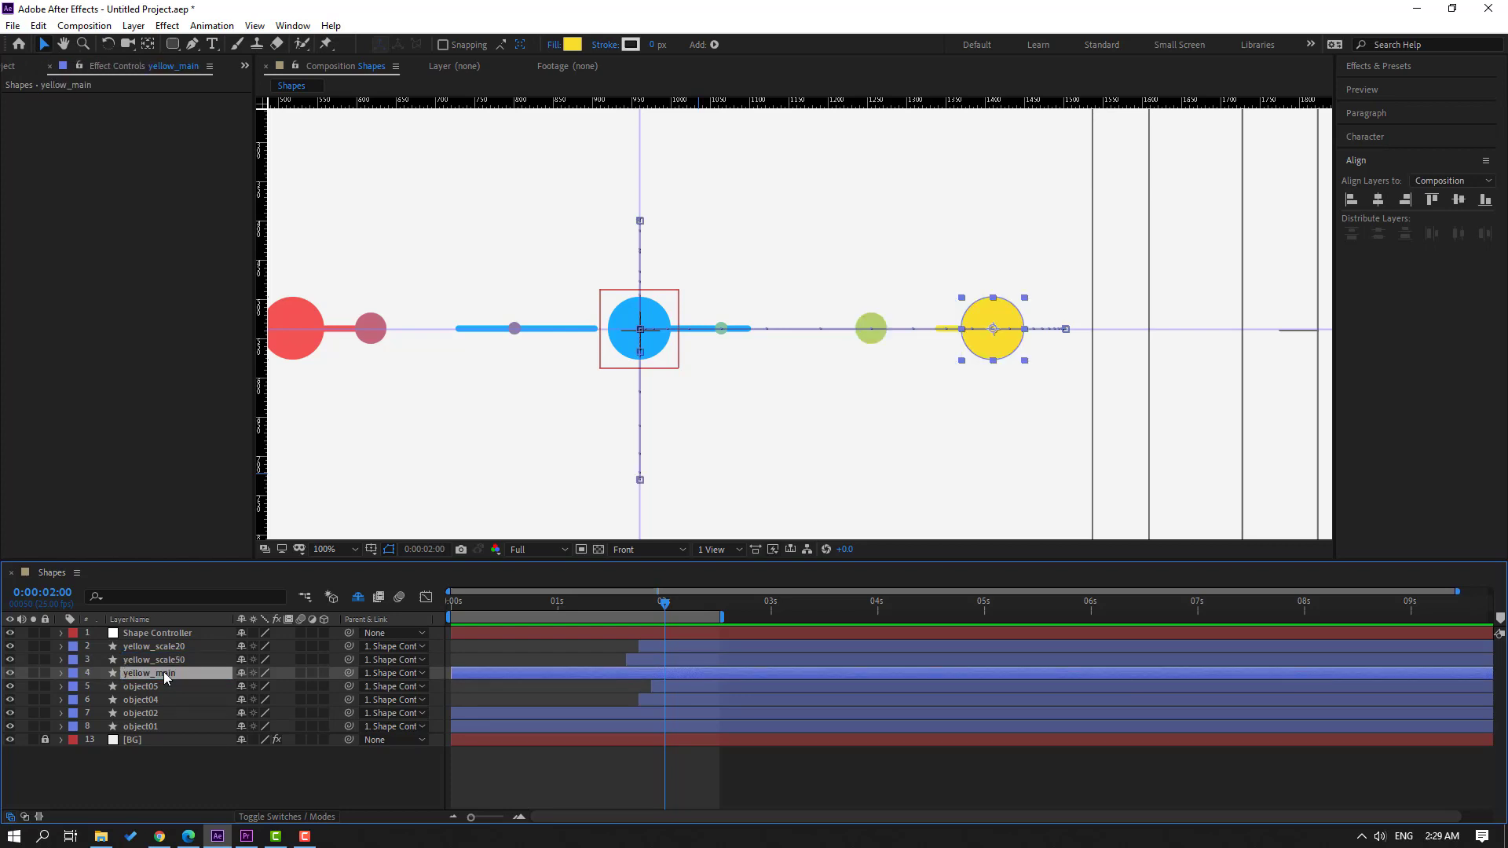
- Rename the object05 layer as red_scale20
{"action": "left_click", "coordinate": [142, 688]}
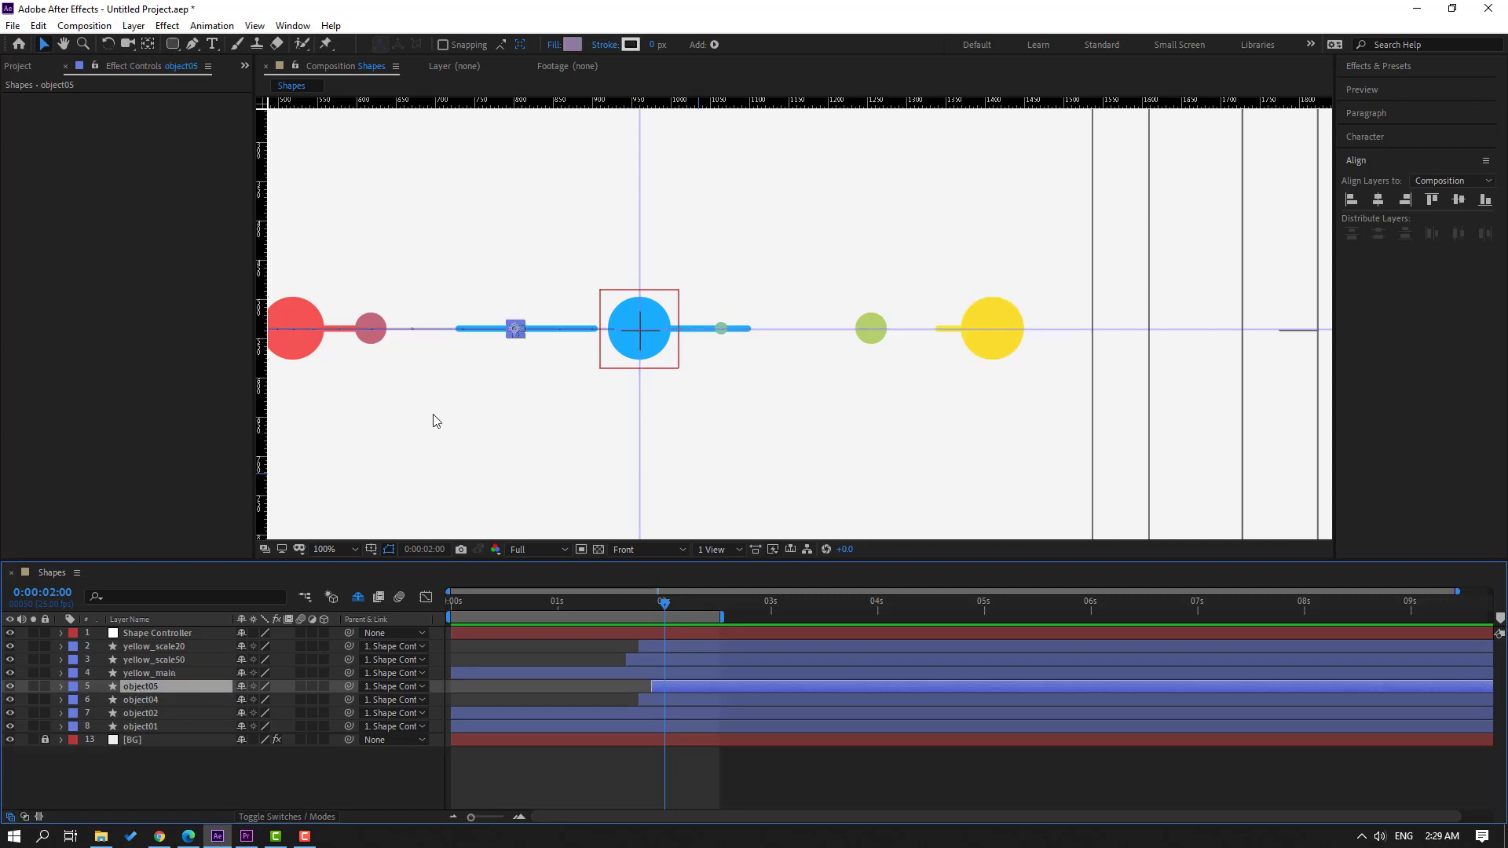
{"action": "left_click_drag", "start_coordinate": [434, 421], "coordinate": [631, 387]}
{"action": "left_click", "coordinate": [11, 694]}
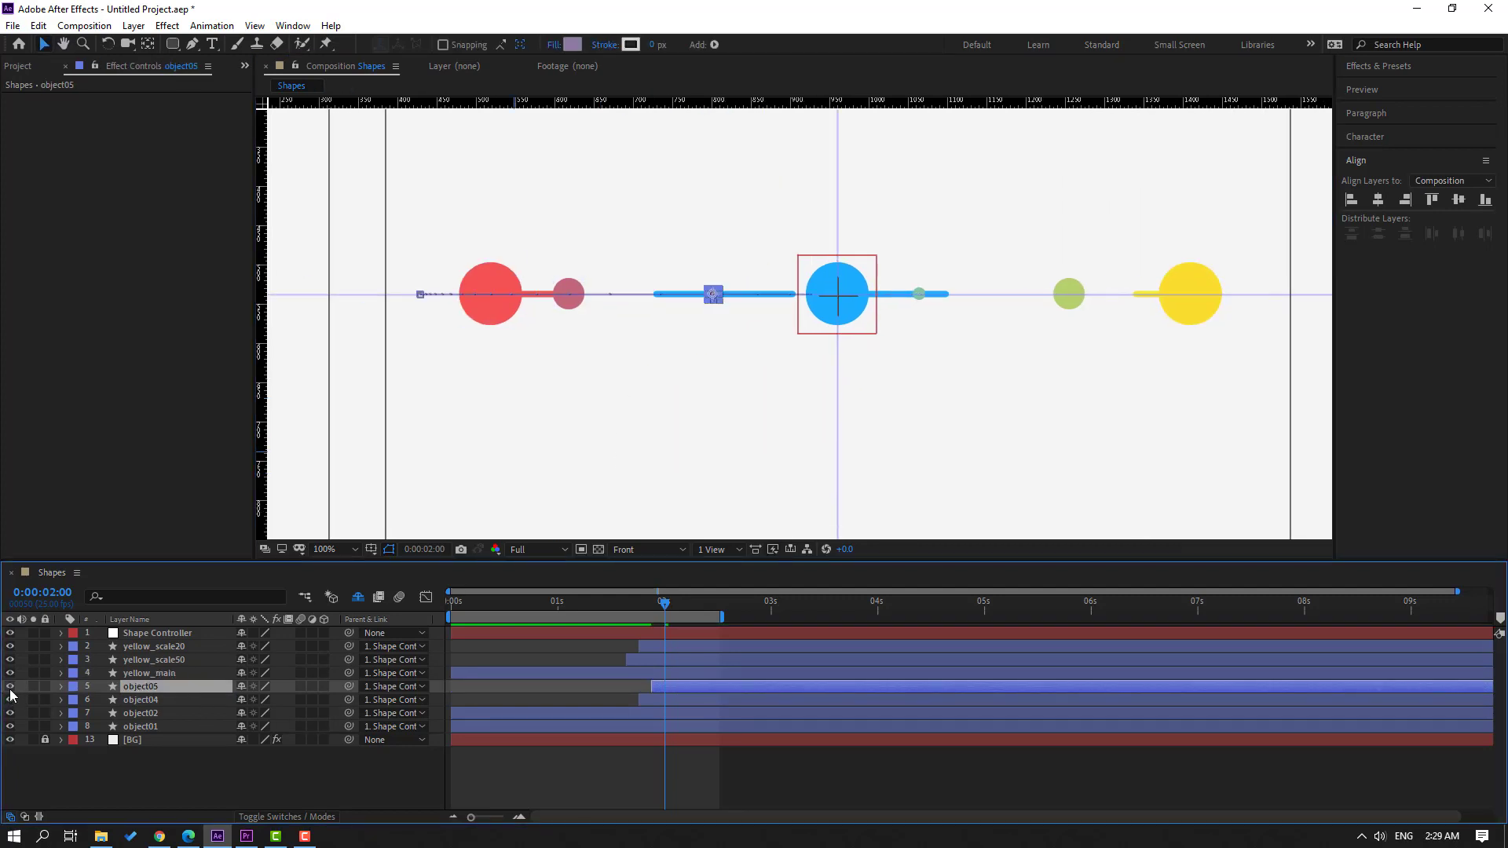
{"action": "left_click_drag", "start_coordinate": [639, 608], "coordinate": [656, 606]}
{"action": "key", "text": "Return"}
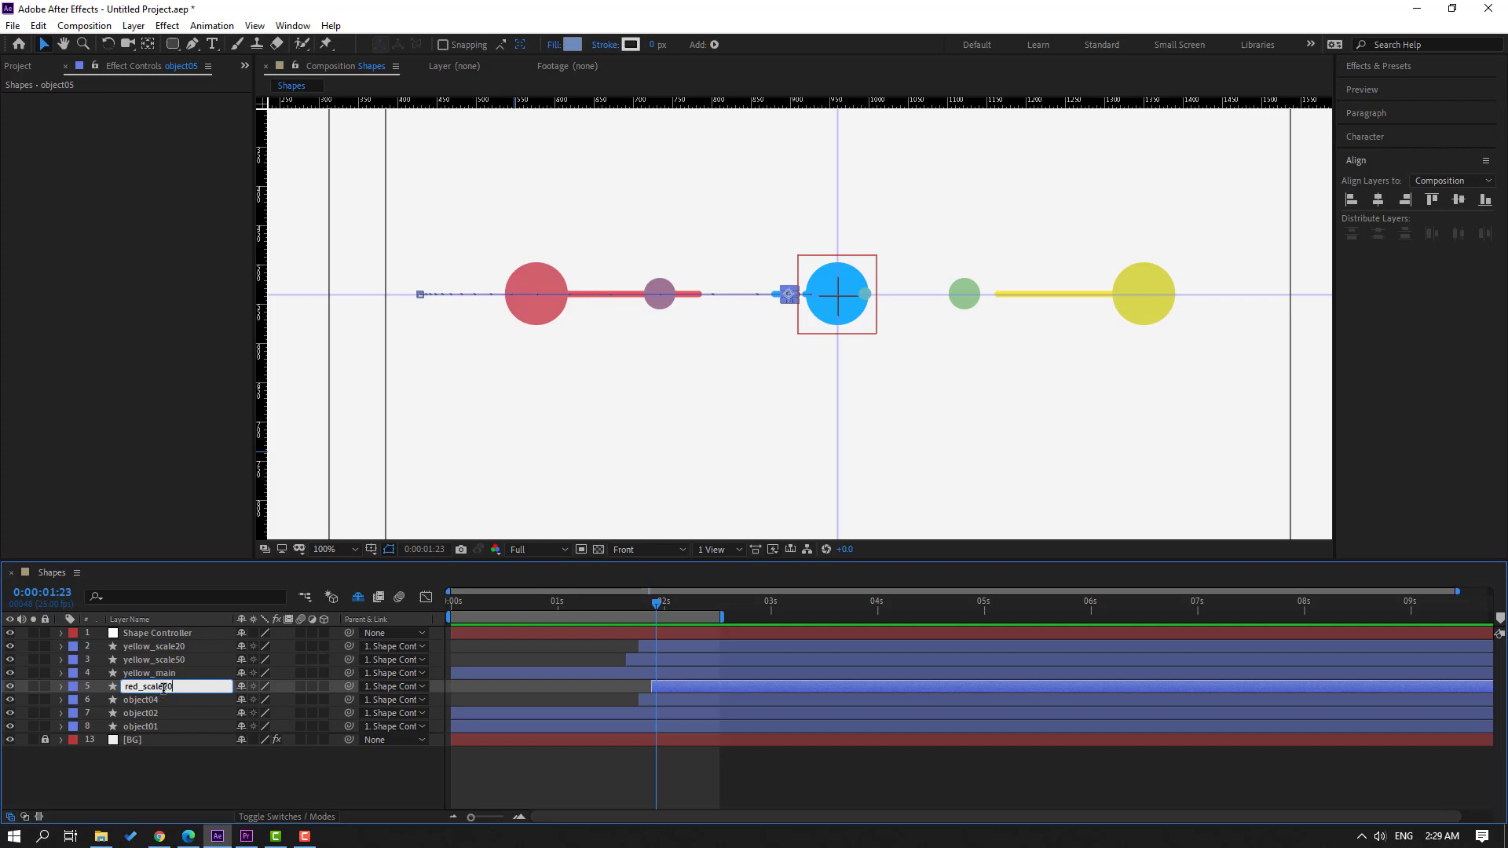
{"action": "key", "text": "Return"}
- Rename the object04 layer as red_scale50
{"action": "left_click", "coordinate": [152, 700]}
{"action": "key", "text": "Return"}
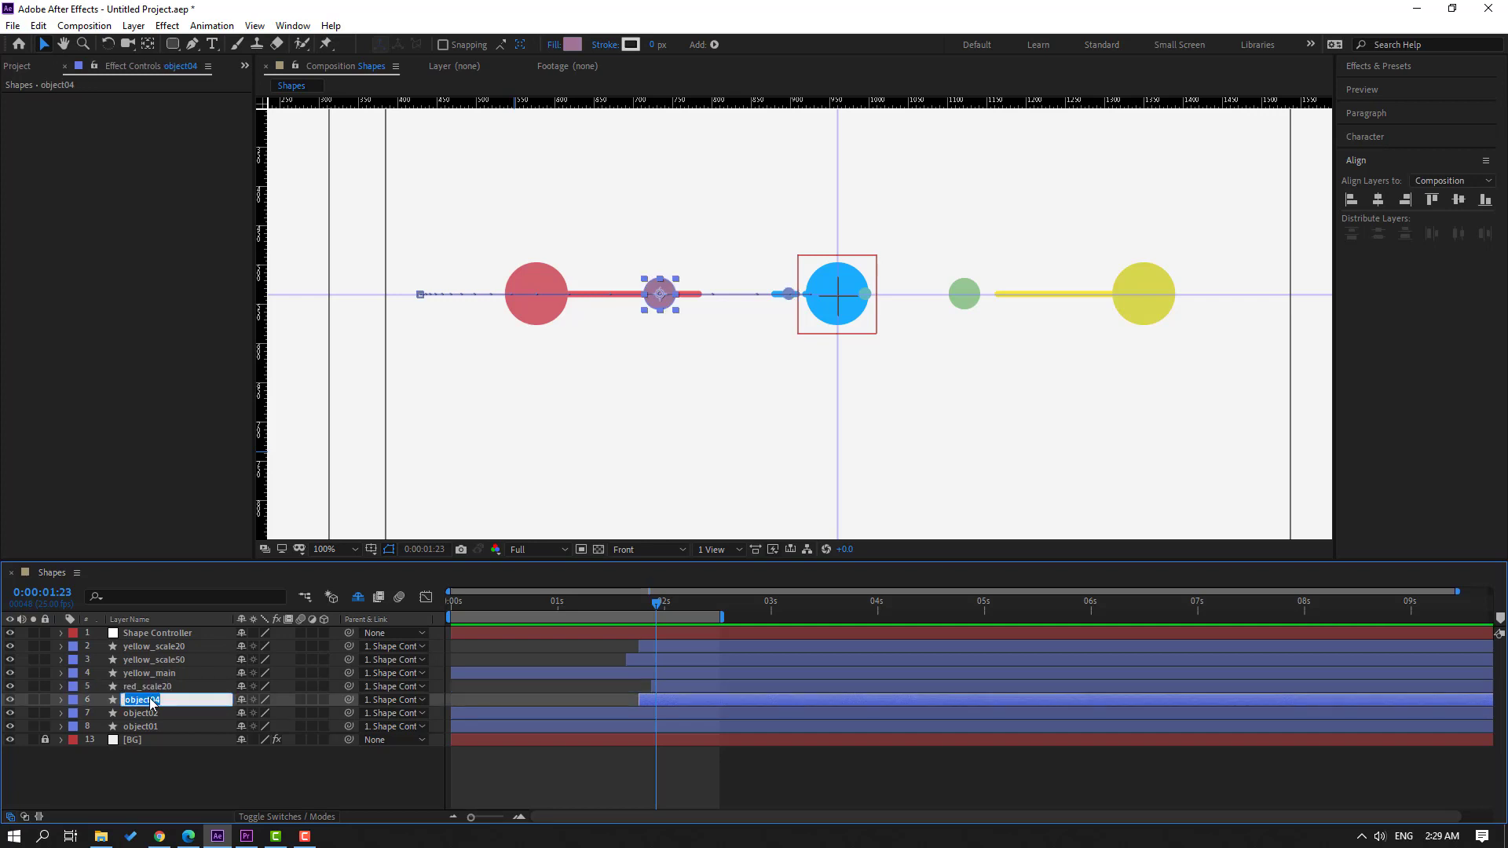
{"action": "type", "text": "red_scale50"}
{"action": "key", "text": "Return"}
- Rename the object02 layer as red_main
{"action": "left_click", "coordinate": [136, 713]}
{"action": "key", "text": "Return"}
{"action": "type", "text": "r"}
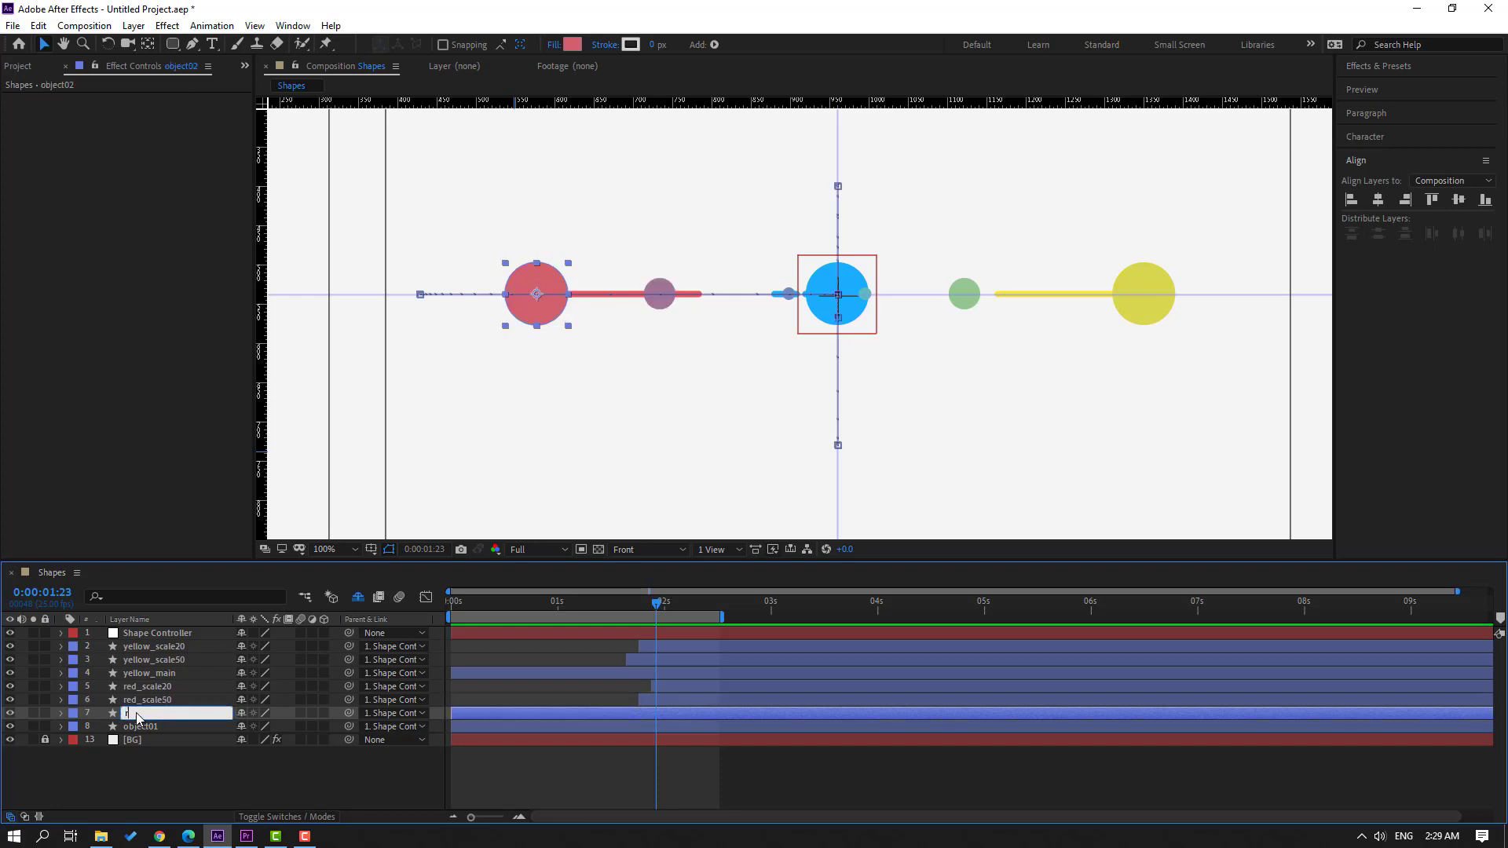
{"action": "type", "text": "ed_main"}
{"action": "key", "text": "Return"}
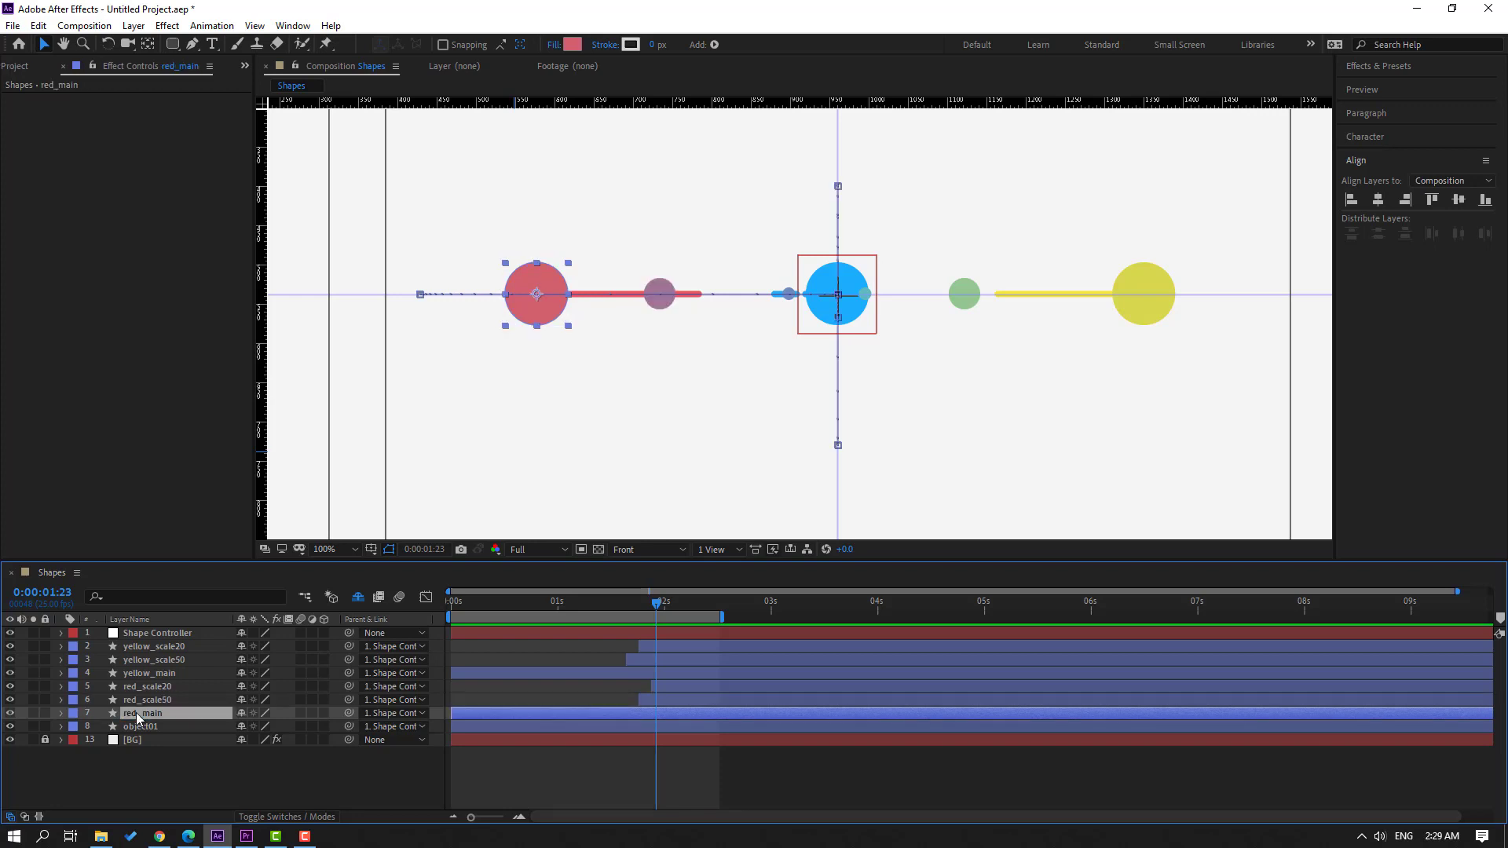
- Rename the object01 layer as BLUE_MAIN
{"action": "left_click", "coordinate": [157, 731]}
{"action": "key", "text": "Return"}
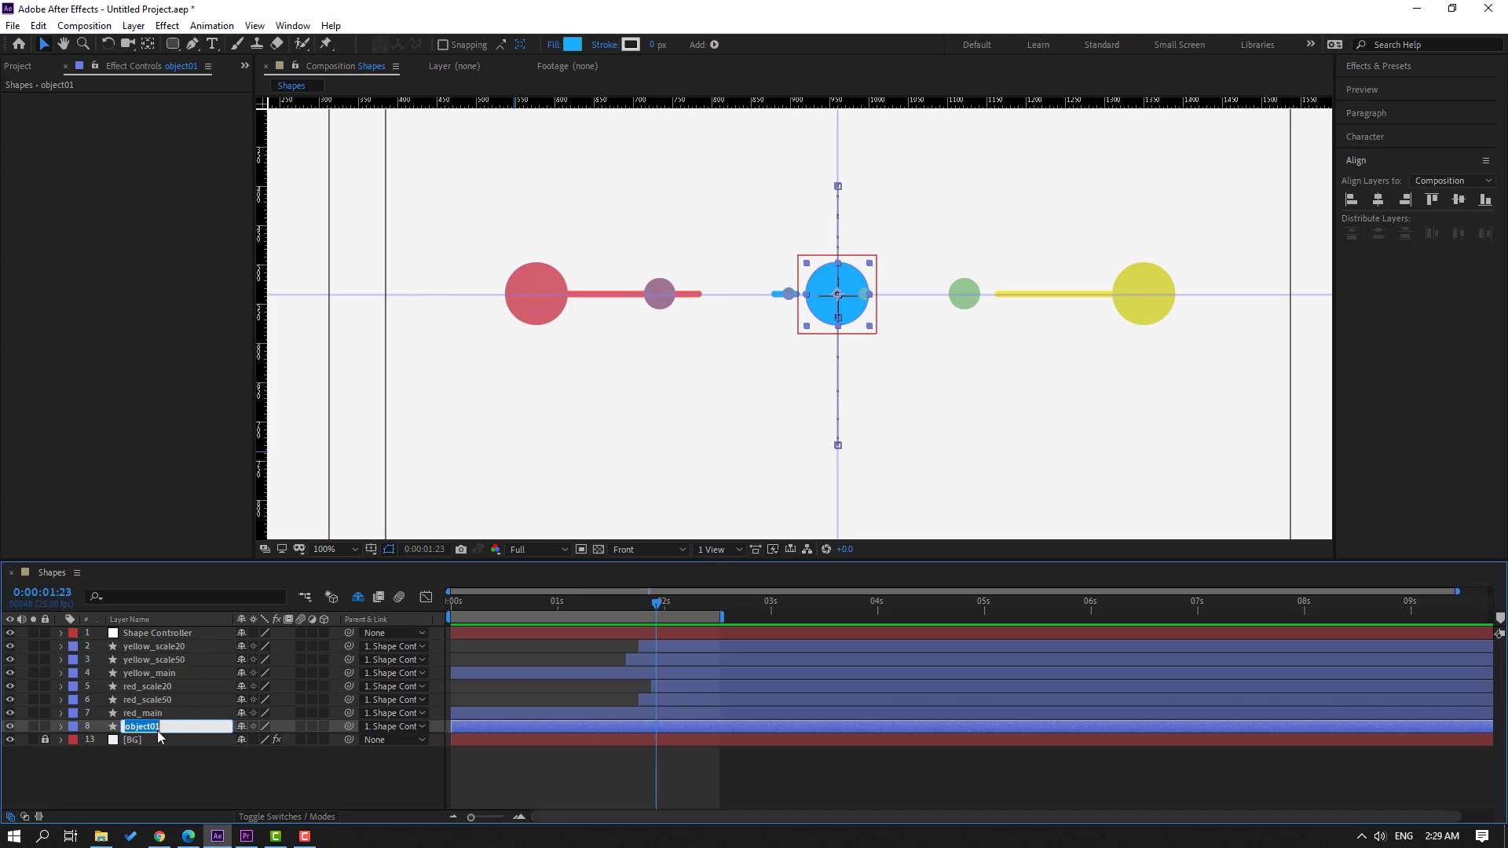
{"action": "type", "text": "BLUE_MAIN"}
{"action": "key", "text": "Return"}
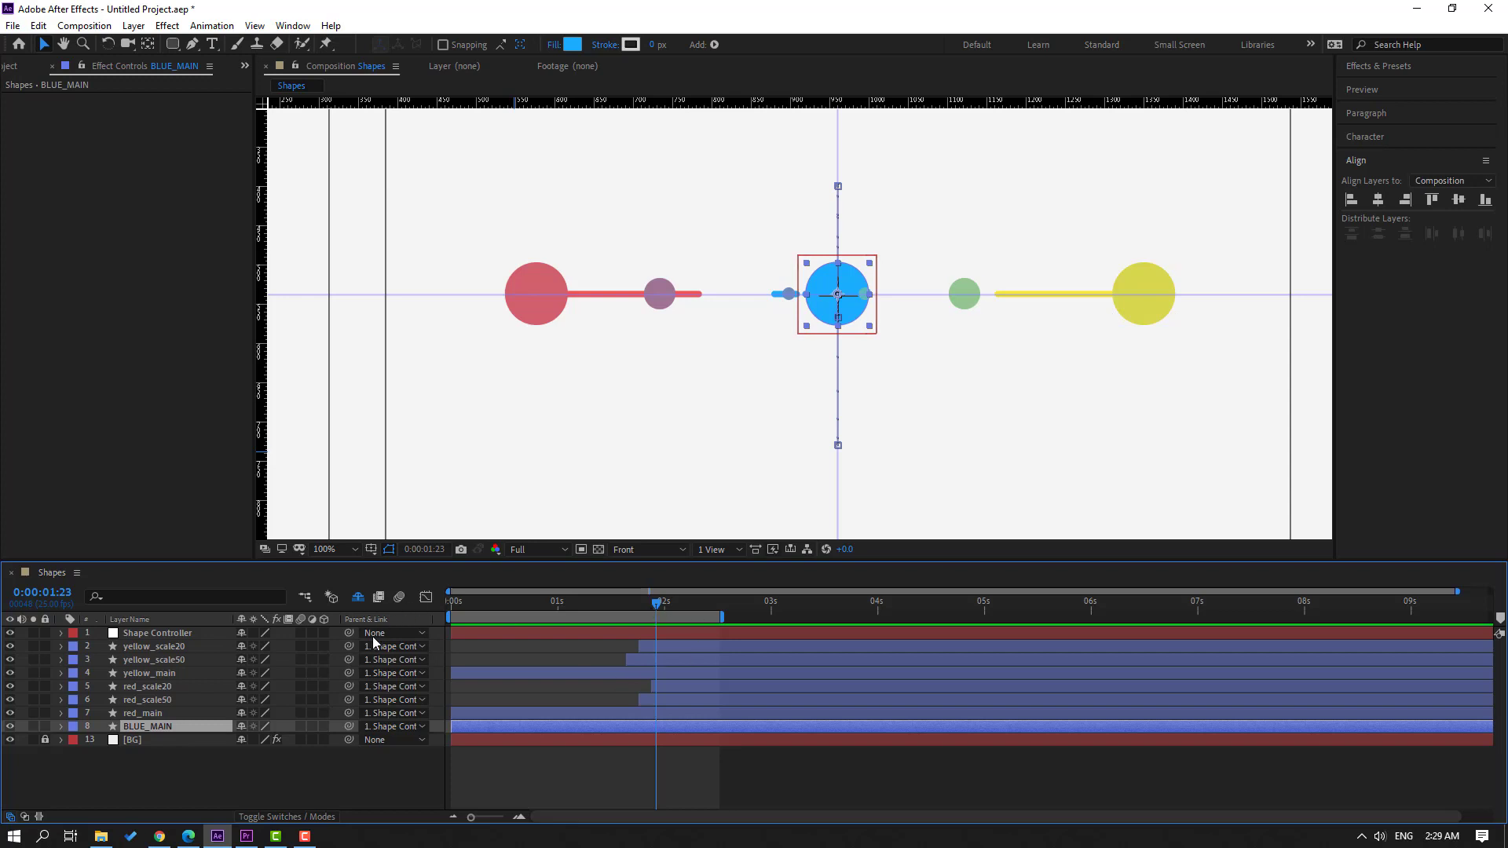
- Enable motion blur on the Shape Controller and all the circle layers, and preview the animation
{"action": "left_click_drag", "start_coordinate": [139, 760], "coordinate": [163, 631]}
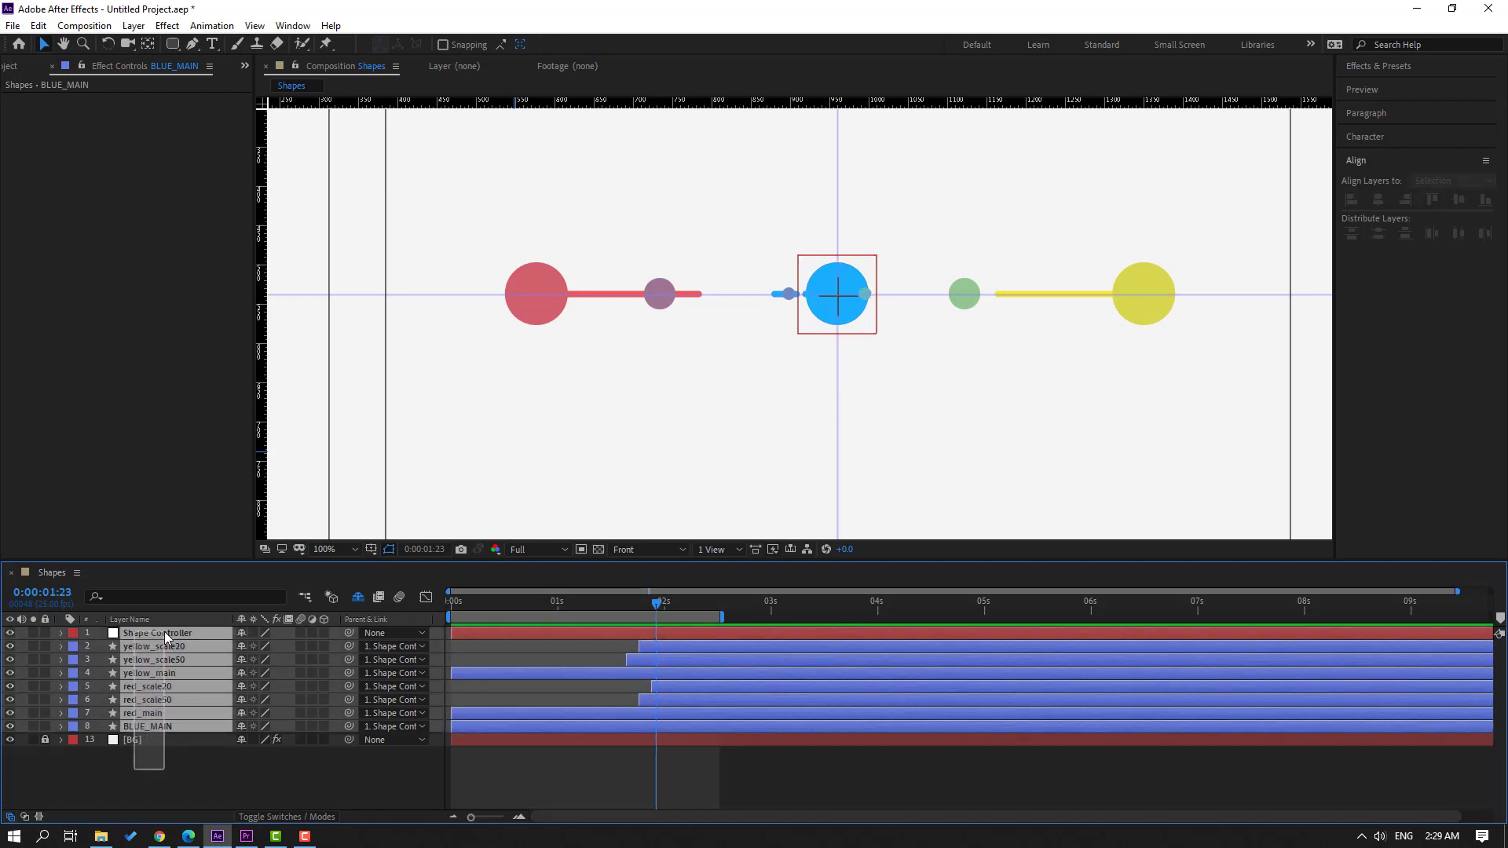
{"action": "left_click", "coordinate": [299, 634]}
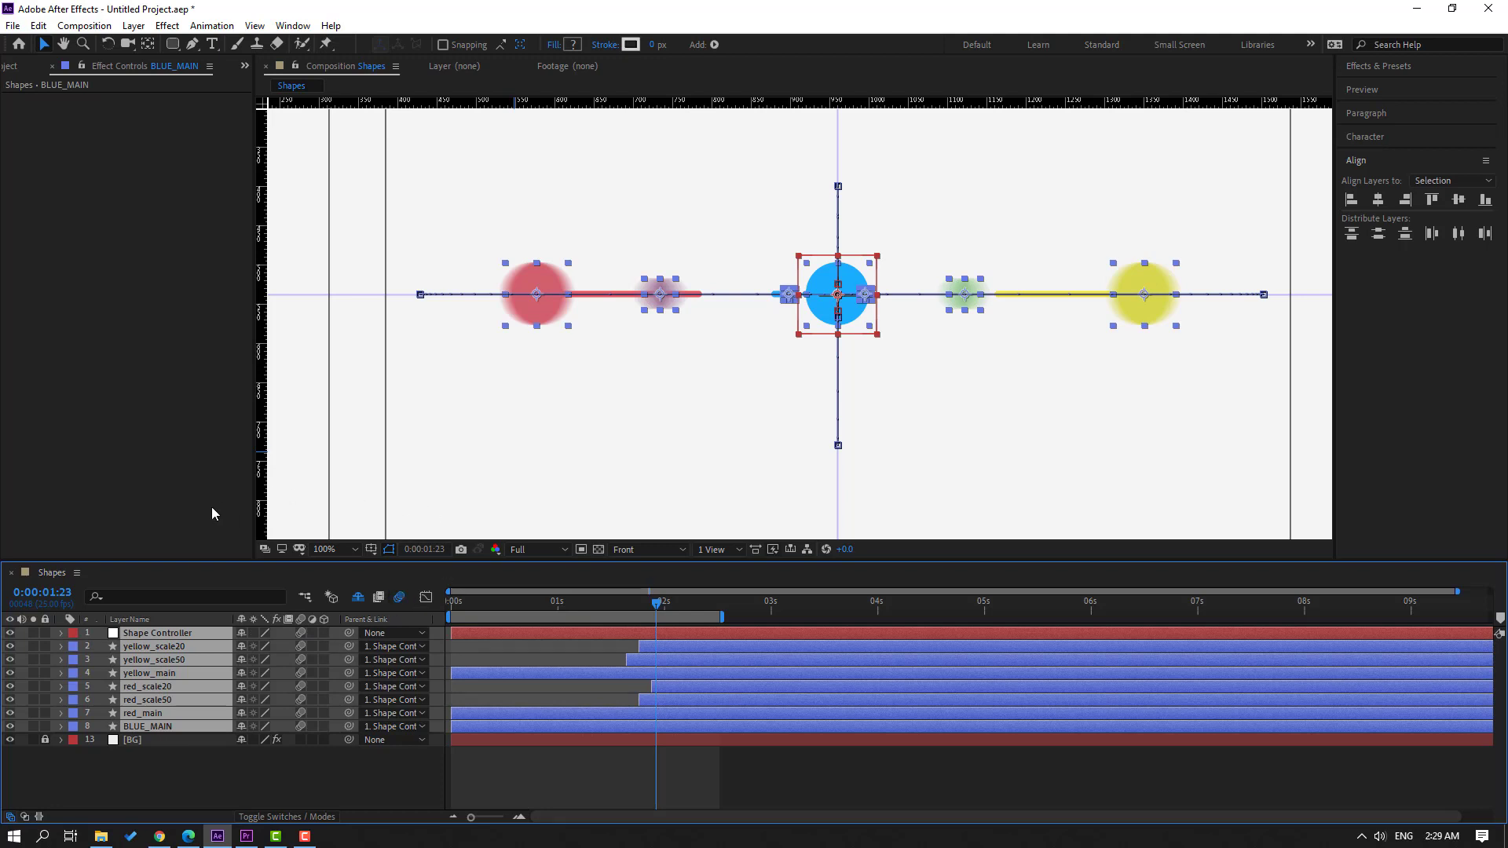
{"action": "key", "text": "space"}
{"action": "key", "text": "comma"}
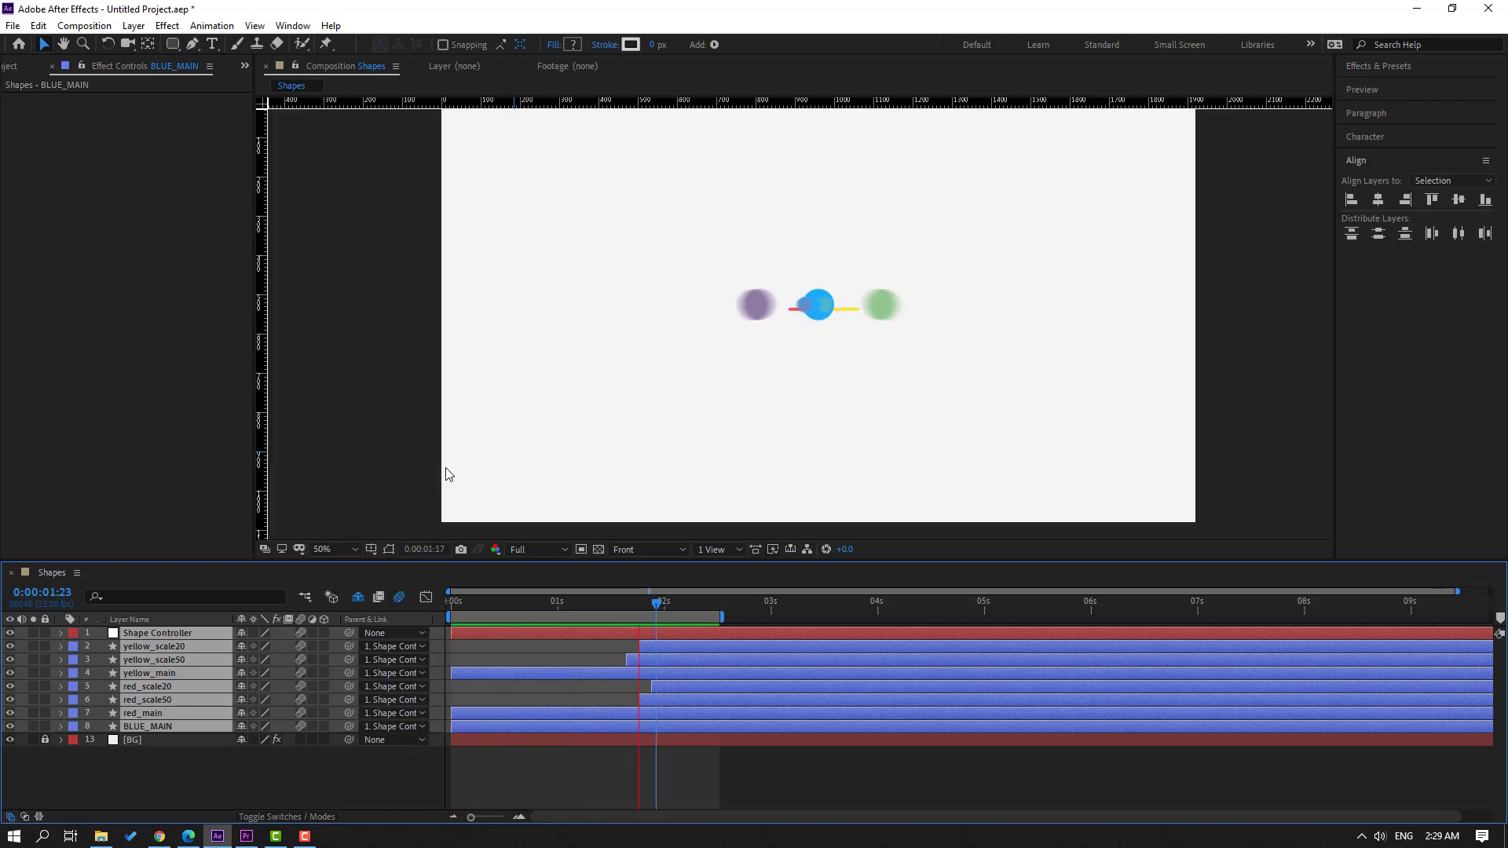